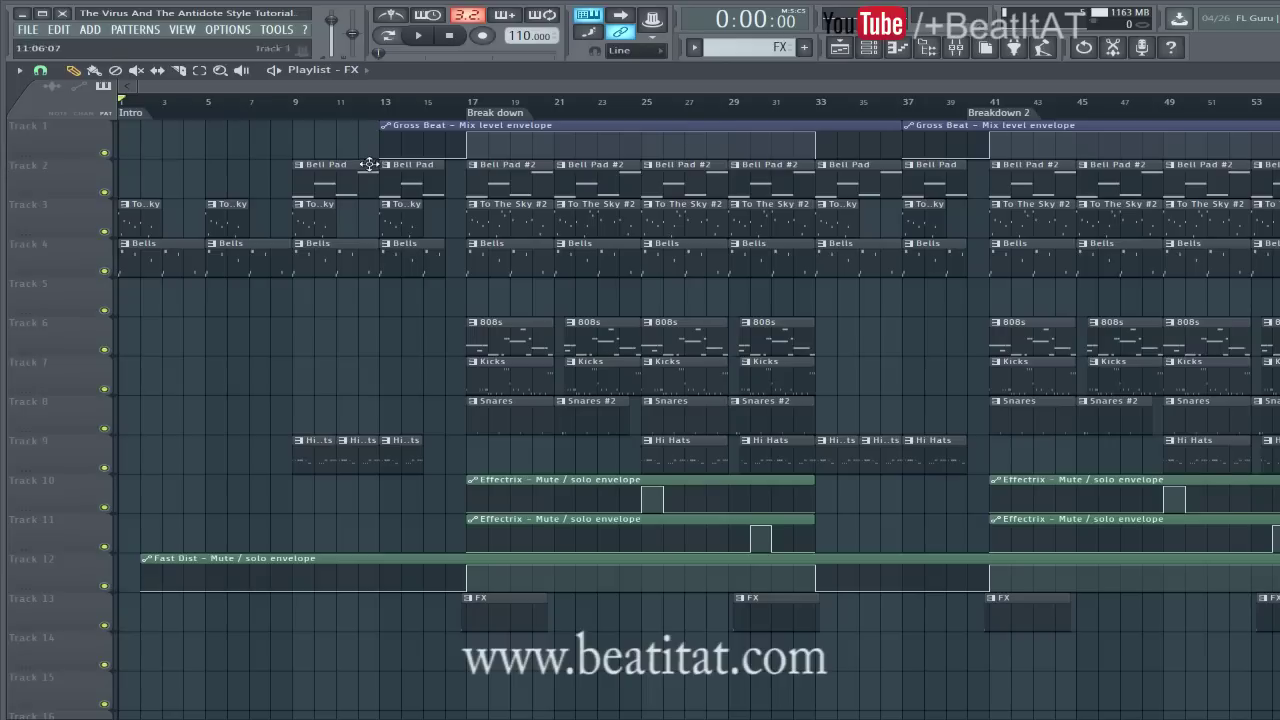
Select both Gross Beat mix level envelope clips on Track 1 and move them down to Track 14
{"action": "left_click", "coordinate": [356, 72]}
{"action": "left_click", "coordinate": [309, 95]}
{"action": "left_click_drag", "start_coordinate": [309, 88], "coordinate": [380, 88]}
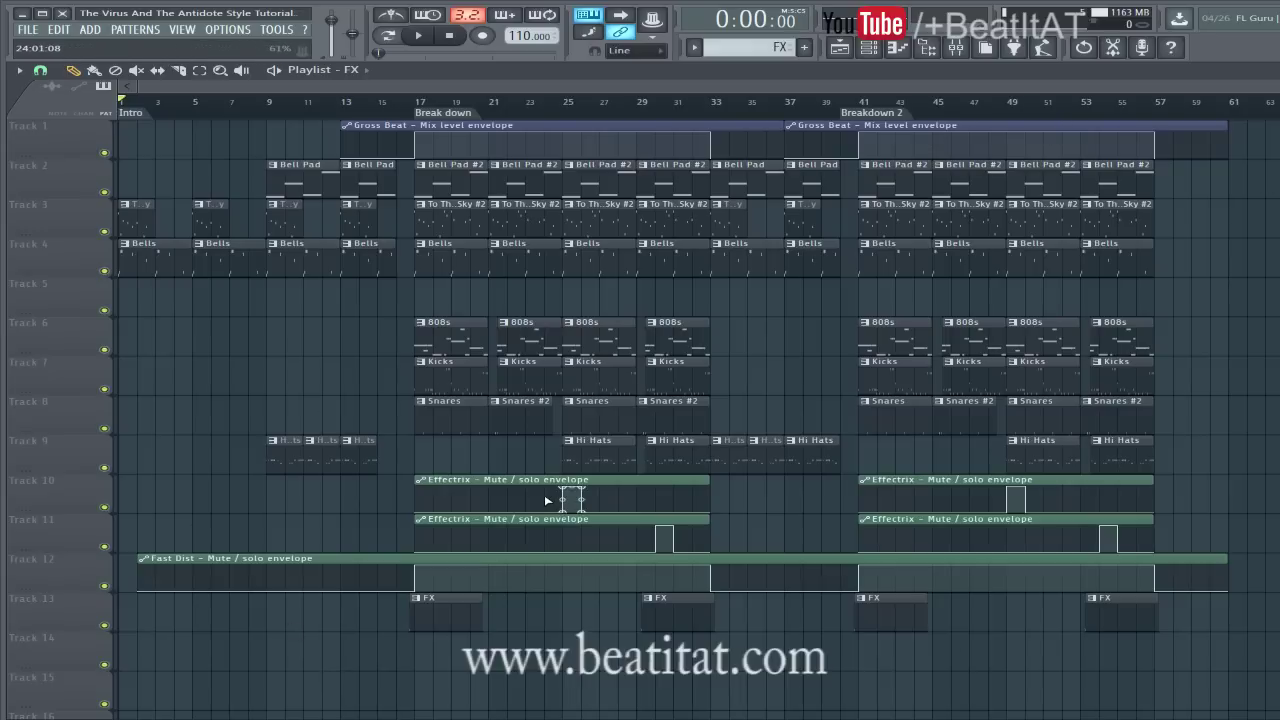
{"action": "left_click_drag", "start_coordinate": [1040, 157], "coordinate": [113, 124]}
{"action": "key", "text": "shift+Down"}
{"action": "key", "text": "shift+Down"}
{"action": "key", "text": "shift+Down"}
{"action": "key", "text": "shift+Down"}
{"action": "key", "text": "shift+Down"}
{"action": "key", "text": "shift+Down"}
{"action": "key", "text": "shift+Down"}
{"action": "key", "text": "shift+Down"}
{"action": "key", "text": "shift+Down"}
{"action": "key", "text": "shift+Down"}
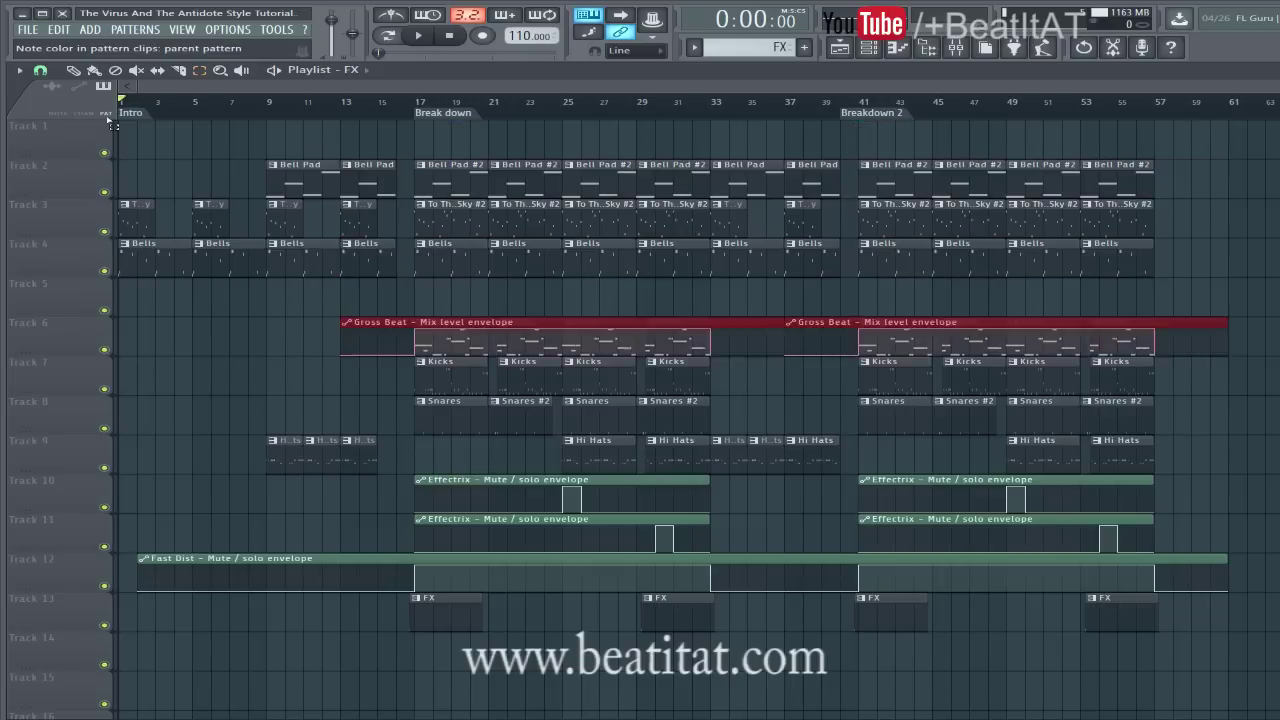
{"action": "key", "text": "shift+Down"}
{"action": "key", "text": "shift+Down"}
{"action": "key", "text": "shift+Down"}
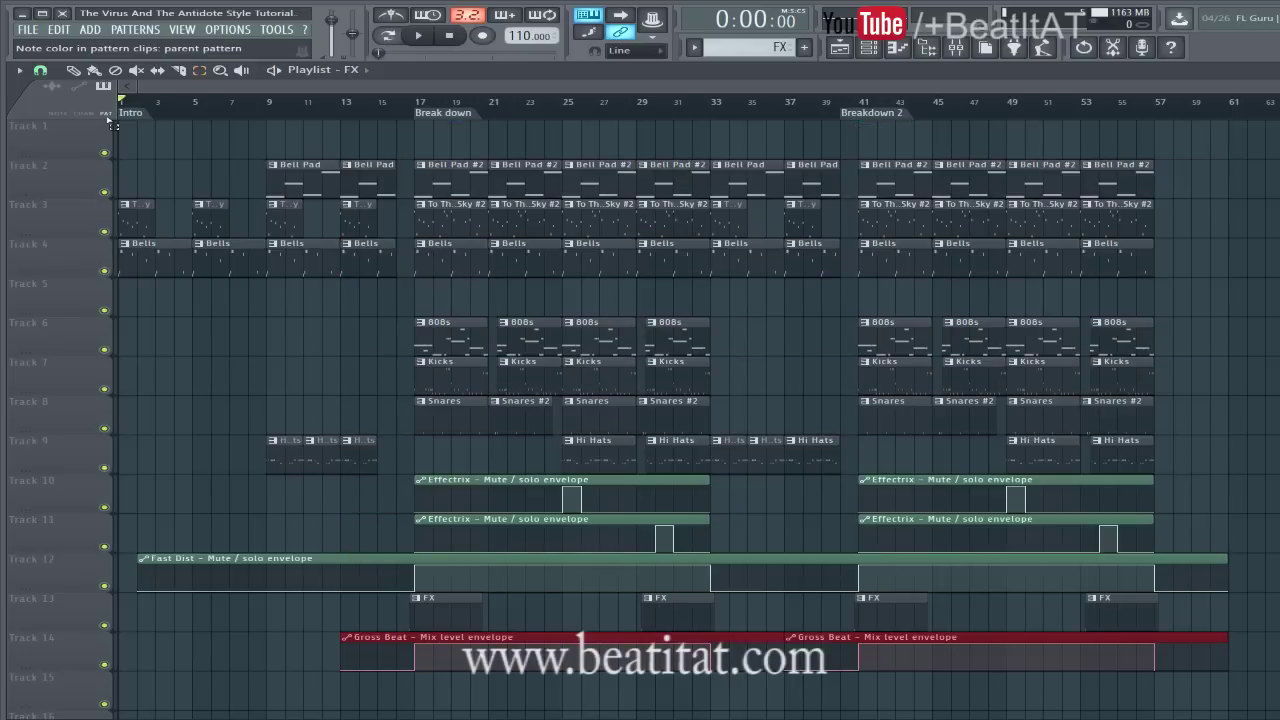
Select the Effectrix and Fast Dist mute/solo envelope clips on Tracks 10 to 12 and move them down five tracks to Tracks 15 to 17
{"action": "left_click_drag", "start_coordinate": [1212, 608], "coordinate": [365, 614]}
{"action": "left_click_drag", "start_coordinate": [1188, 588], "coordinate": [450, 523]}
{"action": "left_click_drag", "start_coordinate": [441, 477], "coordinate": [1212, 576]}
{"action": "key", "text": "shift+Down"}
{"action": "key", "text": "shift+Down"}
{"action": "key", "text": "shift+Down"}
{"action": "key", "text": "shift+Down"}
{"action": "key", "text": "shift+Down"}
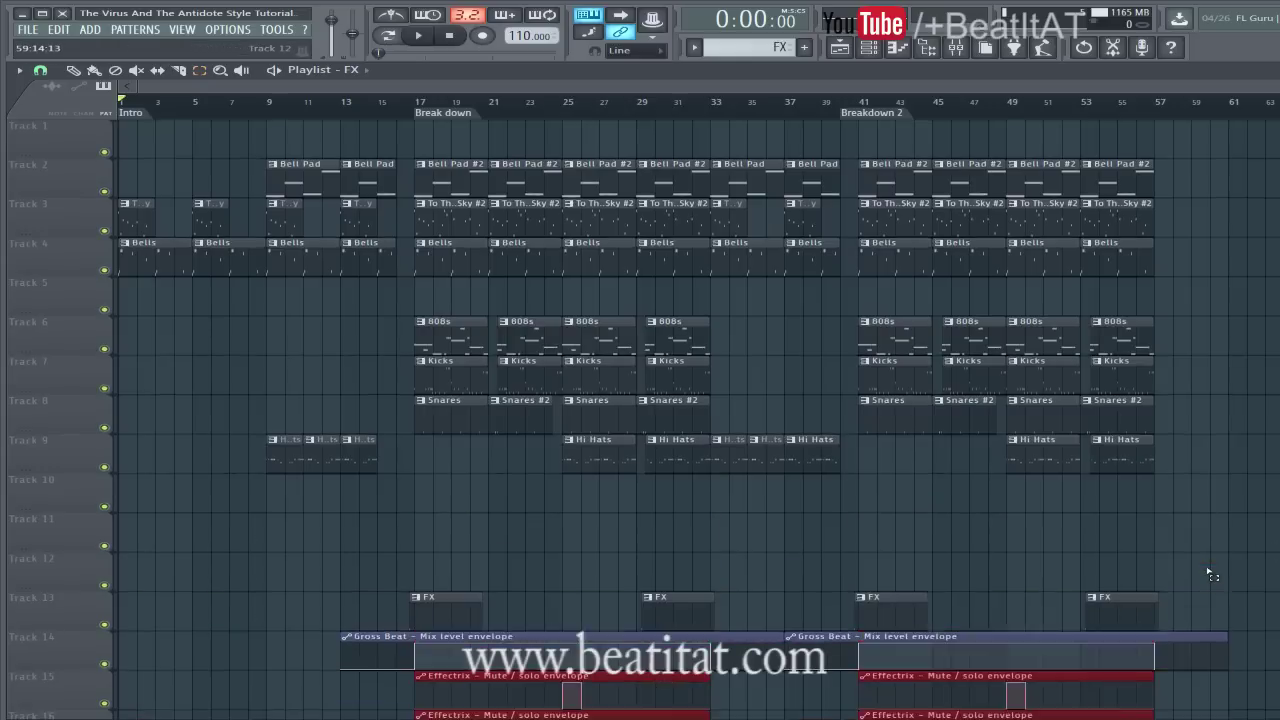
Select the FX pattern clips on Track 13 and move them up to Track 10, under the hi-hats
{"action": "left_click_drag", "start_coordinate": [1193, 585], "coordinate": [1067, 719]}
{"action": "key", "text": "shift+Up"}
{"action": "key", "text": "shift+Up"}
{"action": "key", "text": "shift+Up"}
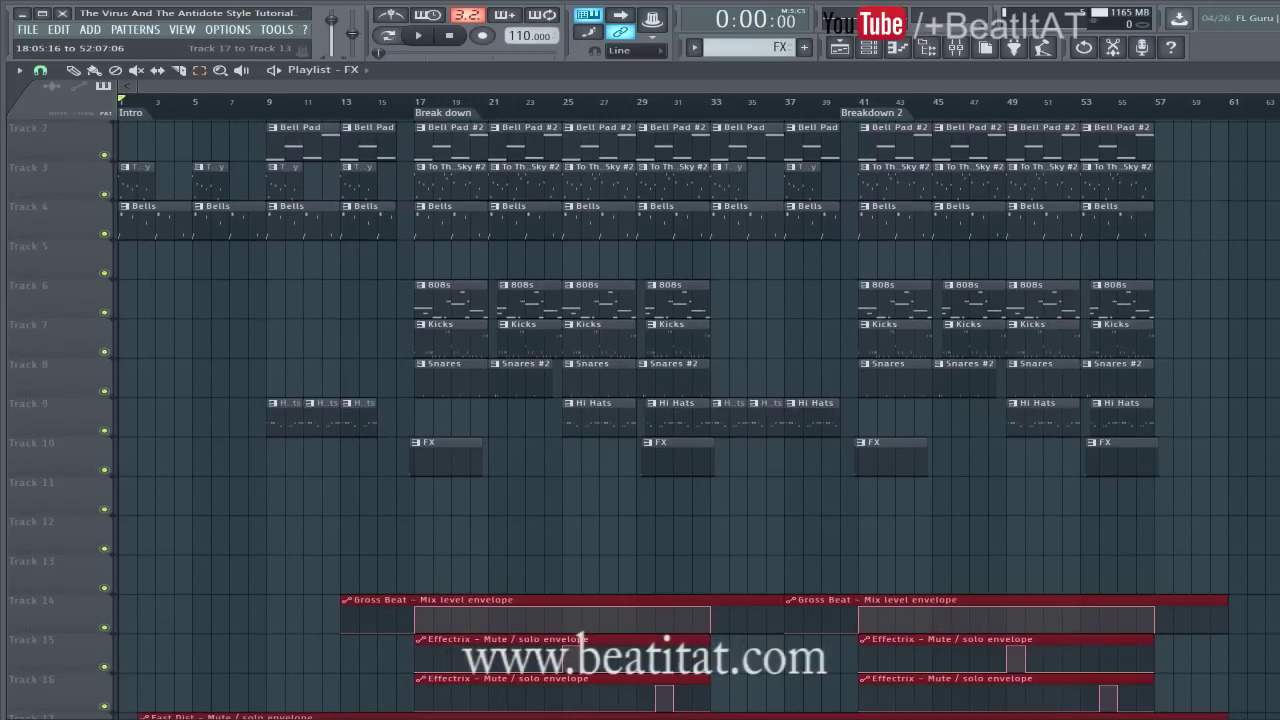
Move all the selected automation clips up three tracks to Tracks 11 to 14, directly below the FX clips, and deselect them
{"action": "key", "text": "shift+Up"}
{"action": "key", "text": "shift+Up"}
{"action": "key", "text": "shift+Up"}
{"action": "scroll", "coordinate": [1025, 190], "scroll_direction": "up", "scroll_amount": 1}
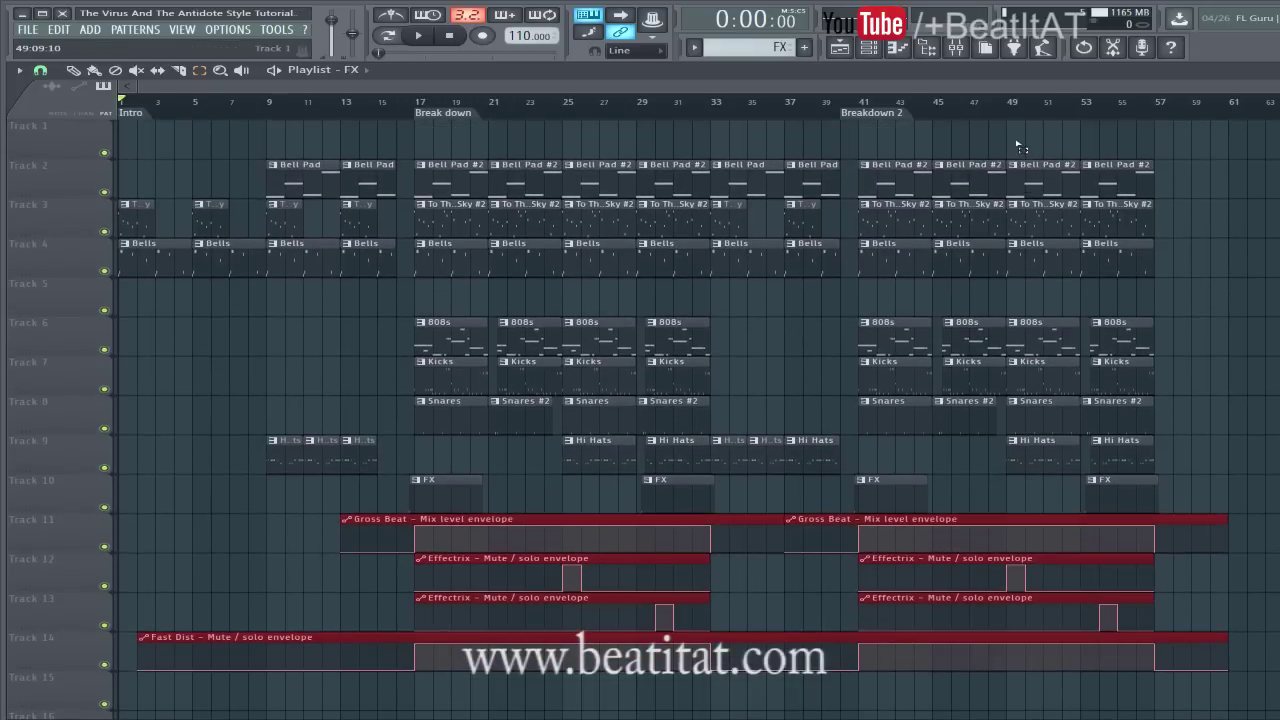
{"action": "left_click", "coordinate": [1020, 138]}
{"action": "key", "text": "space"}
{"action": "key", "text": "space"}
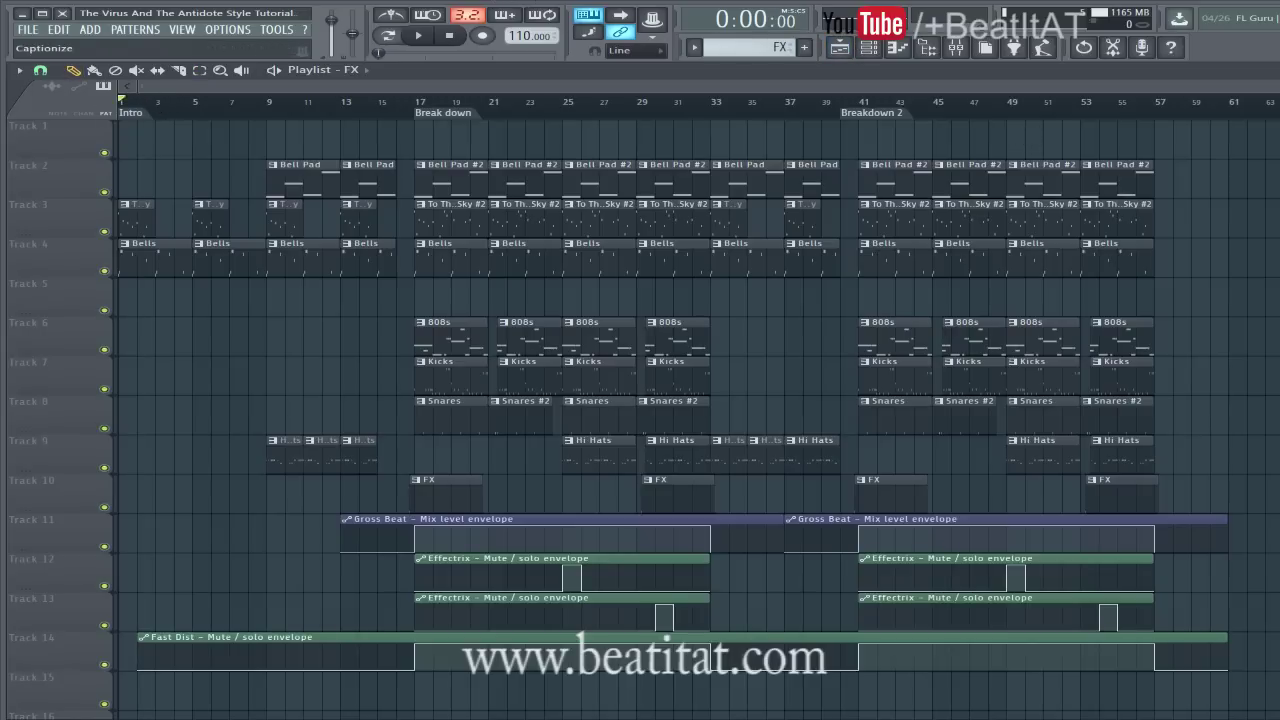
Hide the playlist and close the open Effectrix and Fruity Fast Dist plugin windows
{"action": "key", "text": "F5"}
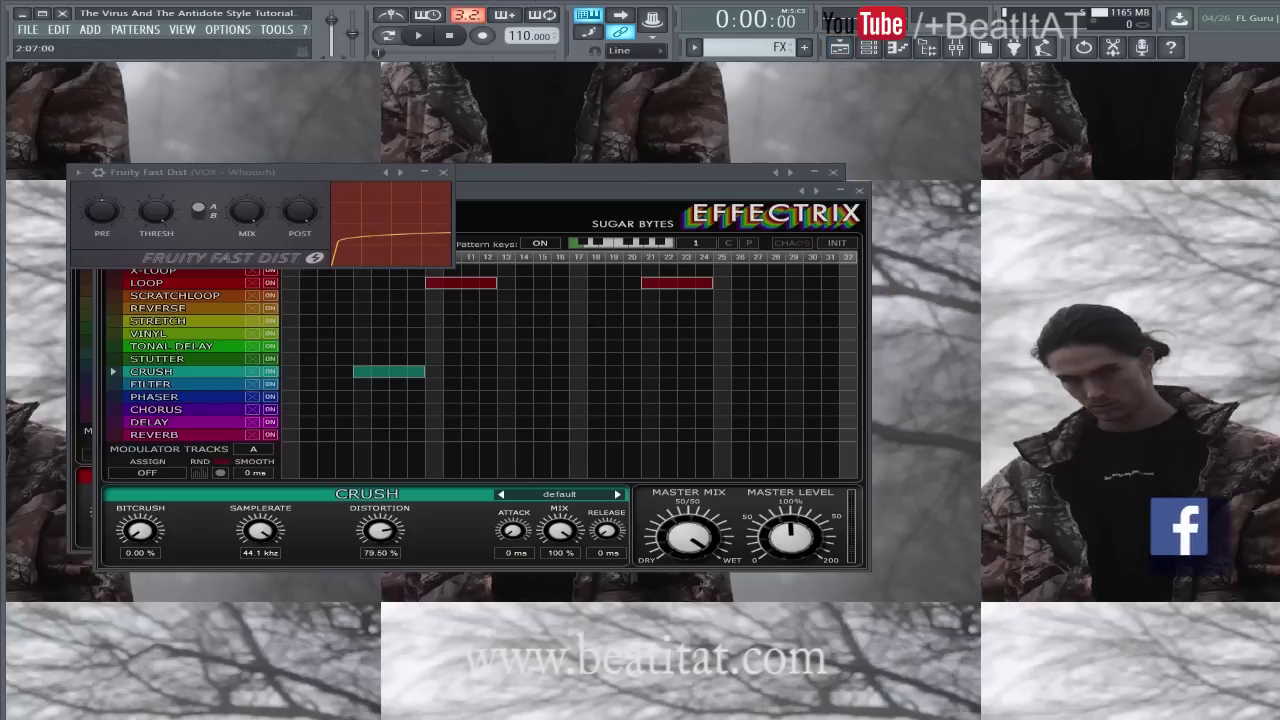
{"action": "left_click", "coordinate": [866, 188]}
{"action": "left_click", "coordinate": [846, 181]}
{"action": "left_click", "coordinate": [678, 212]}
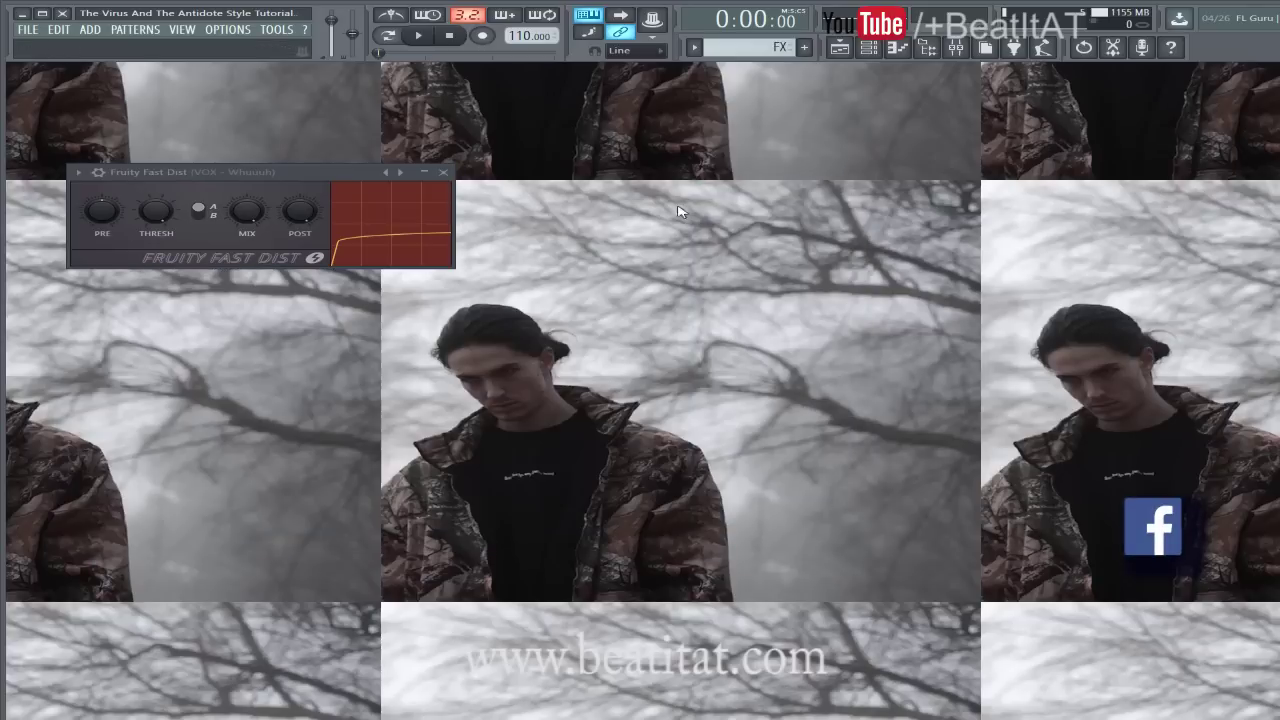
{"action": "left_click", "coordinate": [443, 172]}
Play the full arrangement from the start, stop playback and bring the playlist back
{"action": "key", "text": "space"}
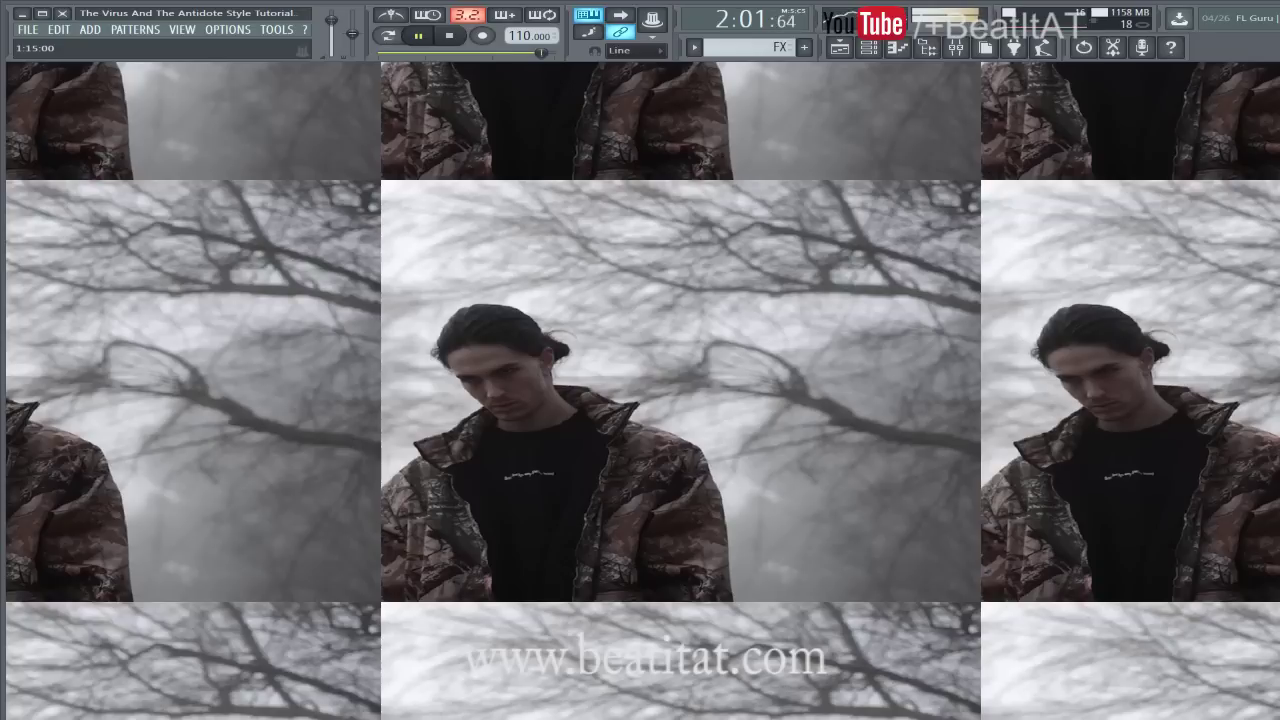
{"action": "left_click", "coordinate": [449, 36]}
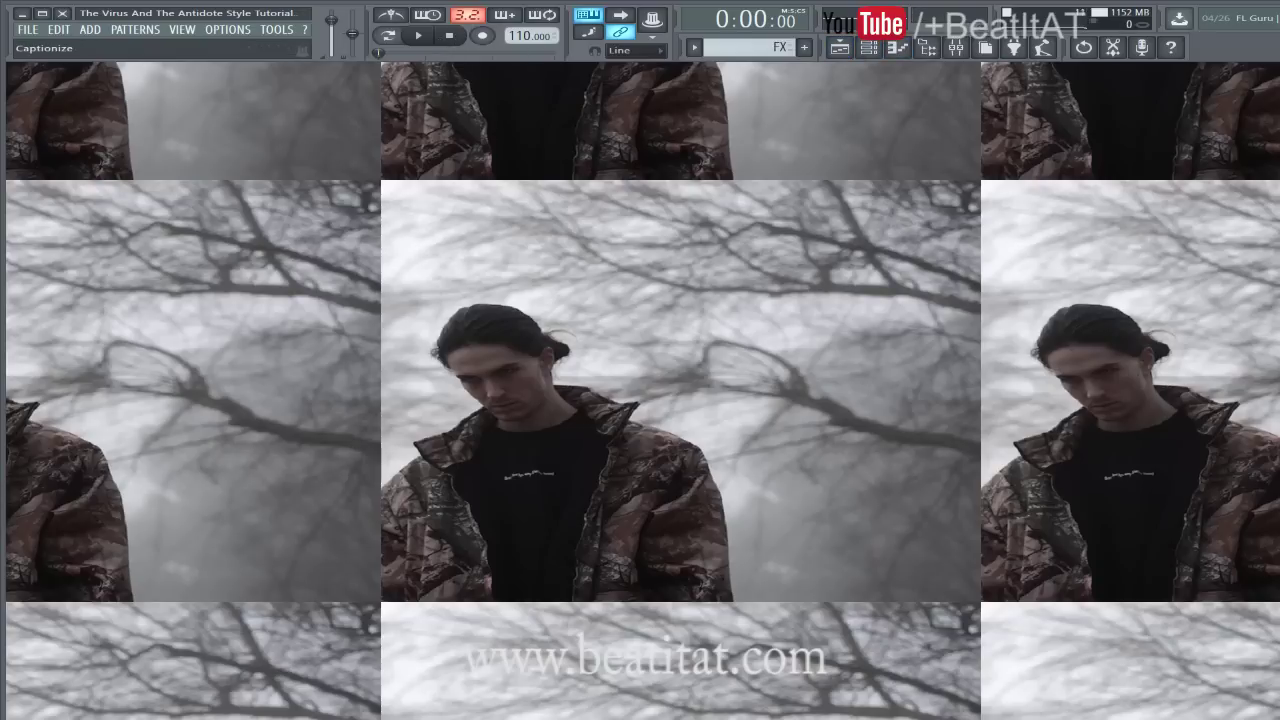
{"action": "key", "text": "F5"}
{"action": "scroll", "coordinate": [700, 400], "scroll_direction": "down", "scroll_amount": 5}
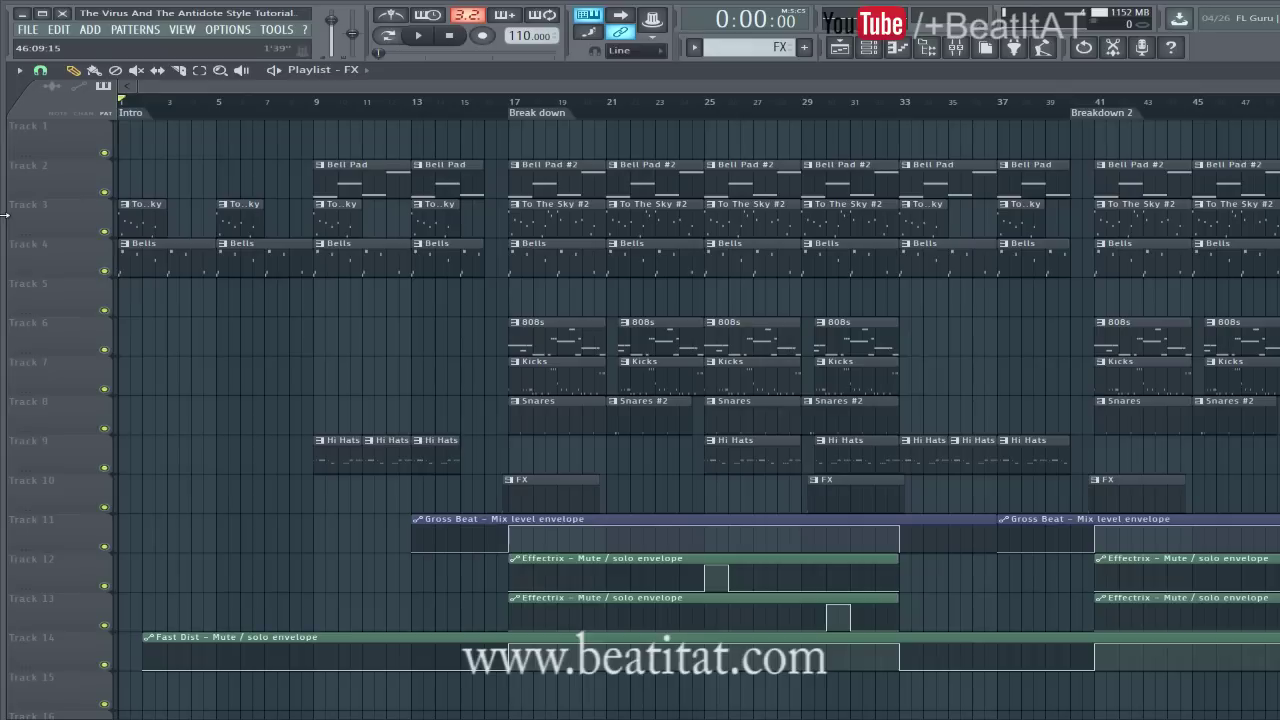
Open the mixer and examine the effect chains on the VOX, 808 Smooth and Normal Kick tracks
{"action": "left_click", "coordinate": [962, 50]}
{"action": "left_click_drag", "start_coordinate": [474, 112], "coordinate": [1004, 145]}
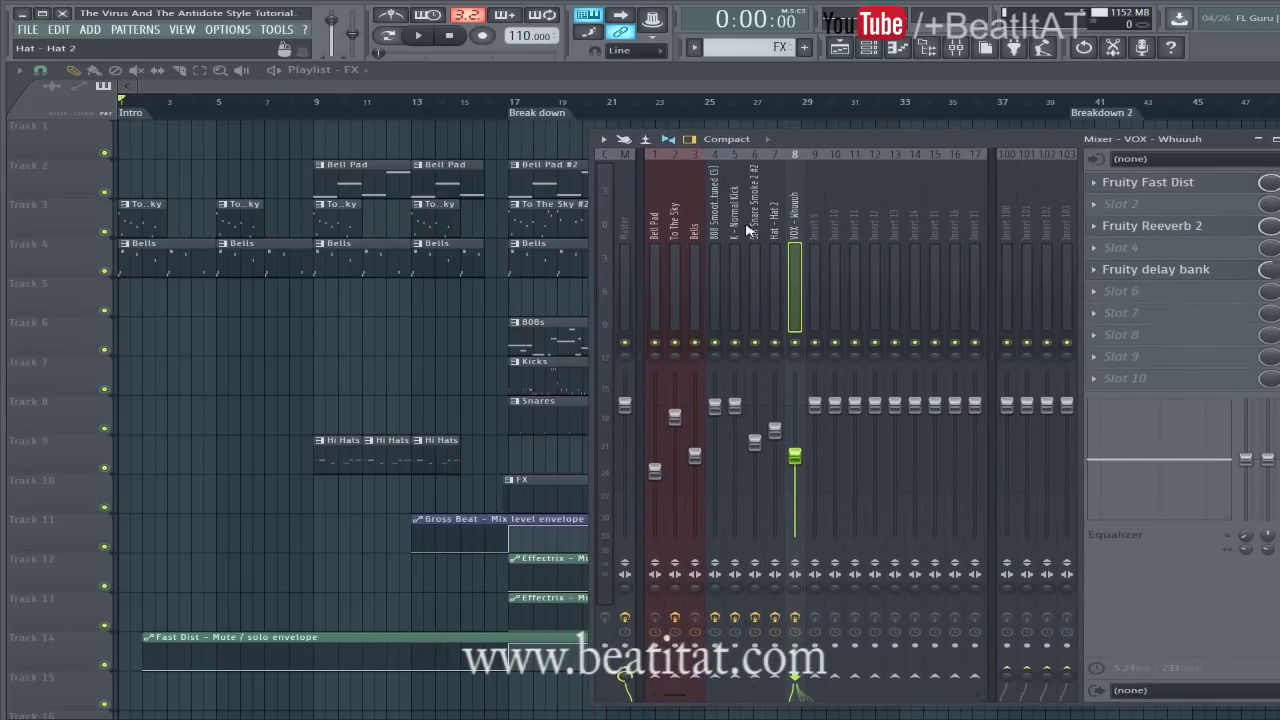
{"action": "key", "text": "Left"}
{"action": "key", "text": "Left"}
{"action": "key", "text": "Left"}
{"action": "key", "text": "Left"}
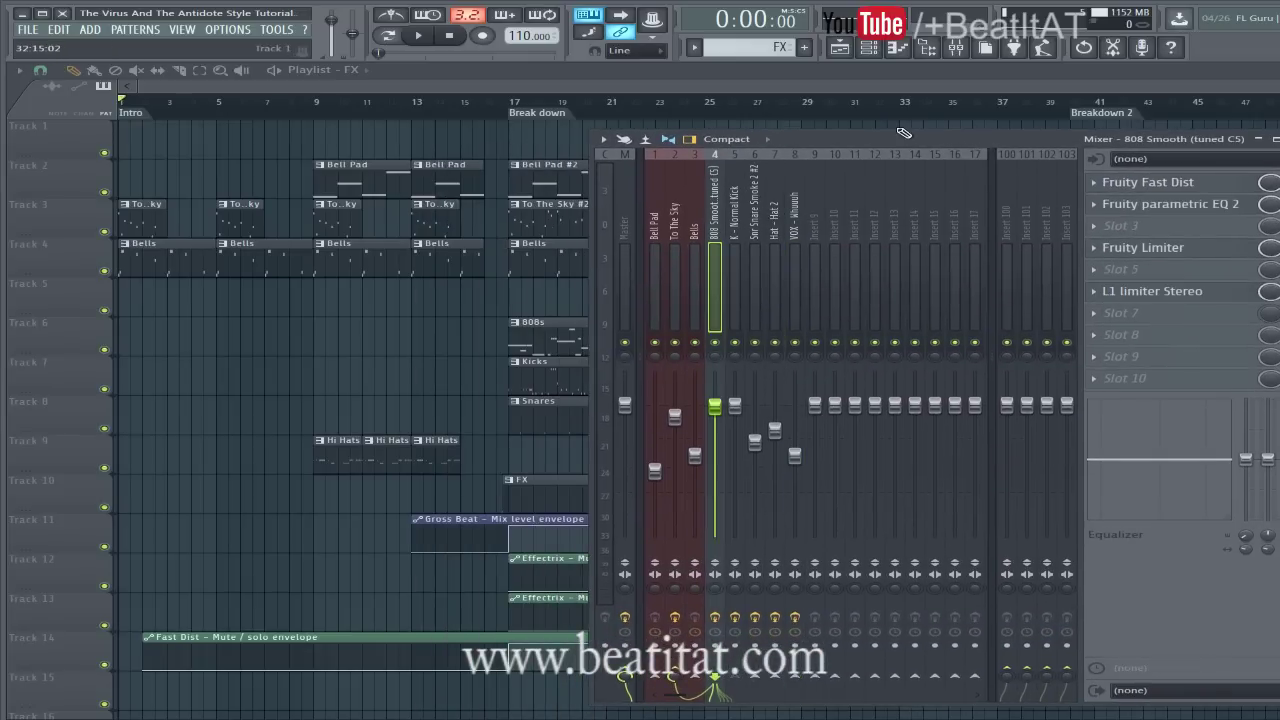
{"action": "left_click", "coordinate": [742, 236]}
{"action": "key", "text": "Left"}
{"action": "left_click", "coordinate": [742, 236]}
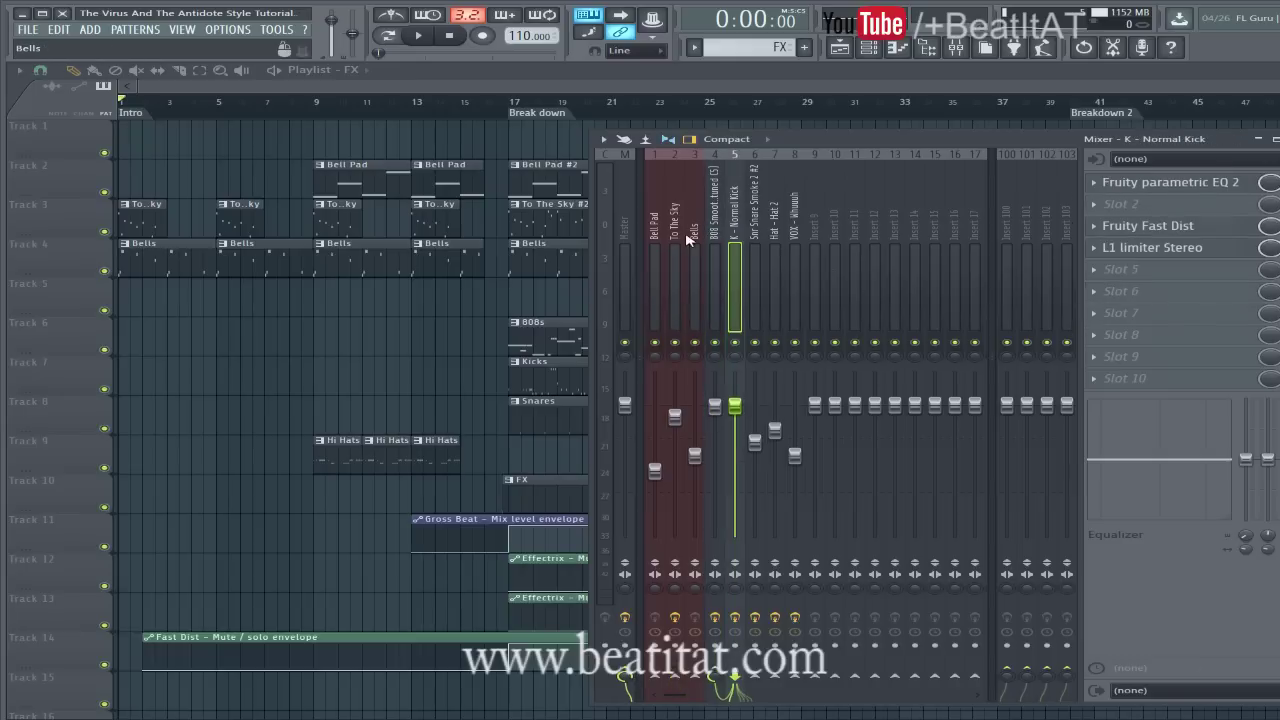
Examine the effect slots on the To The Sky, Bells and Bell Pad mixer tracks
{"action": "left_click", "coordinate": [690, 240]}
{"action": "key", "text": "Left"}
{"action": "key", "text": "Left"}
{"action": "left_click", "coordinate": [690, 240]}
{"action": "left_click", "coordinate": [675, 245]}
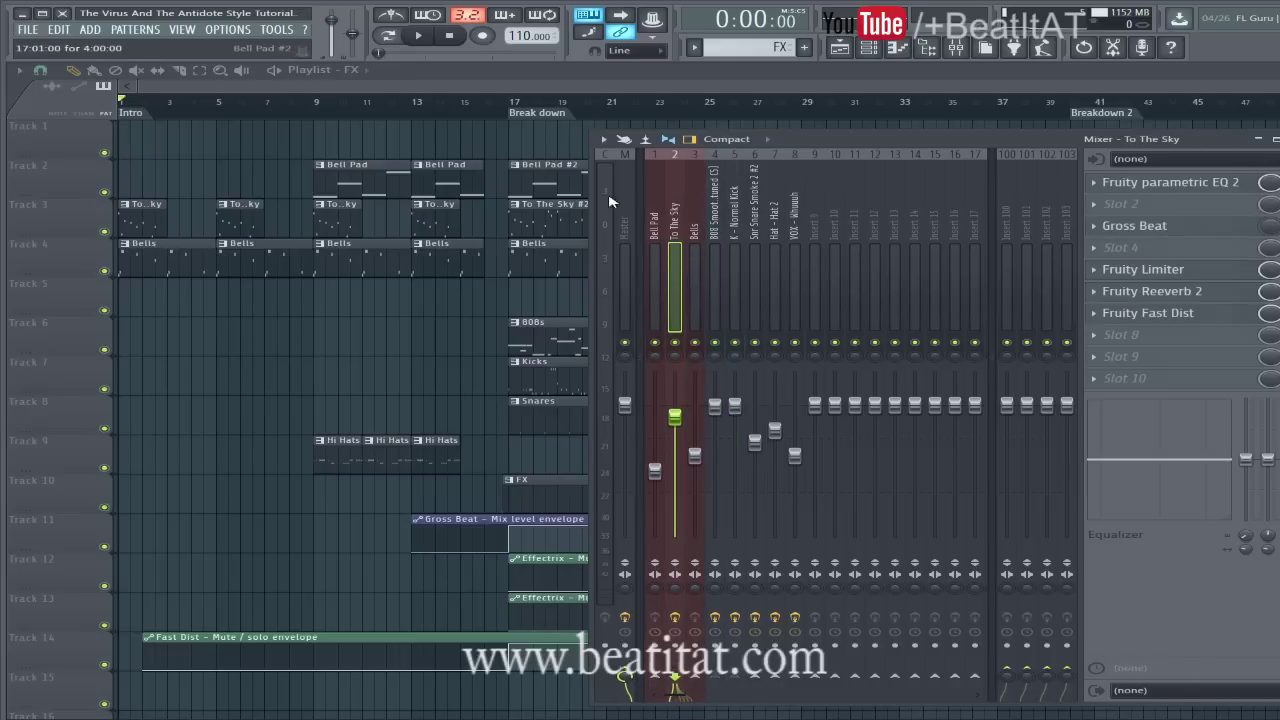
{"action": "left_click", "coordinate": [692, 256]}
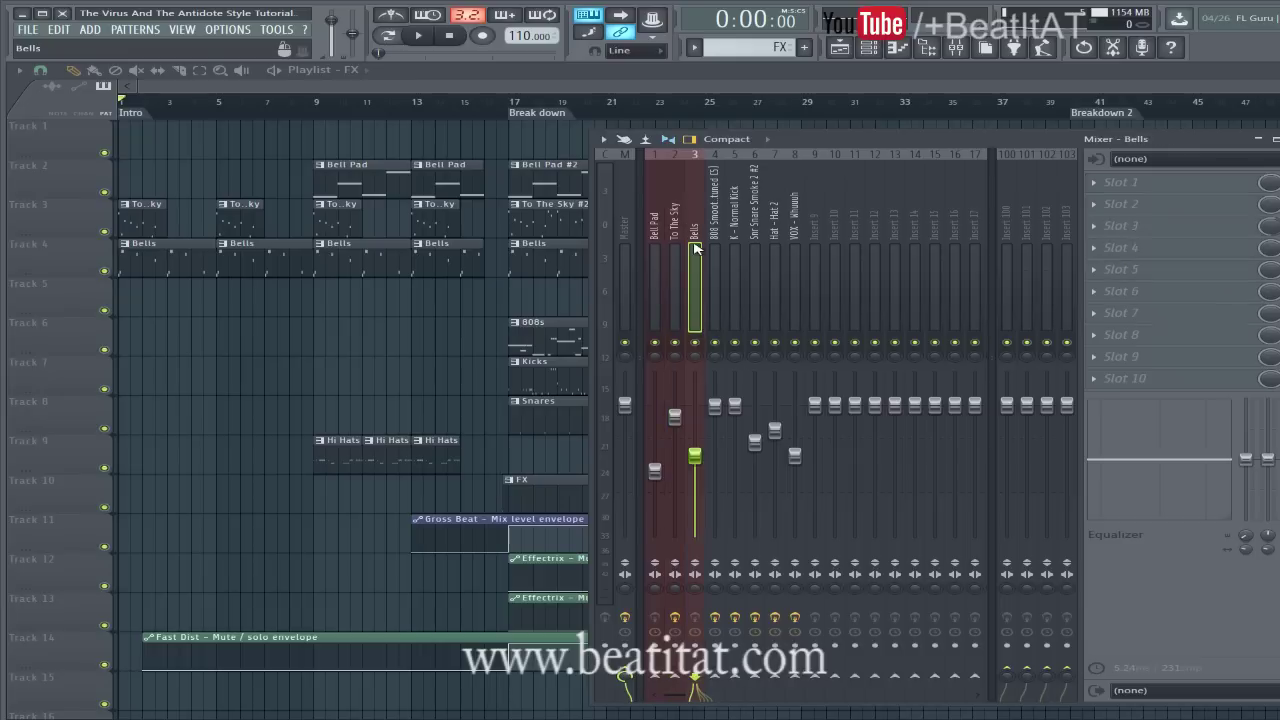
{"action": "left_click", "coordinate": [652, 254]}
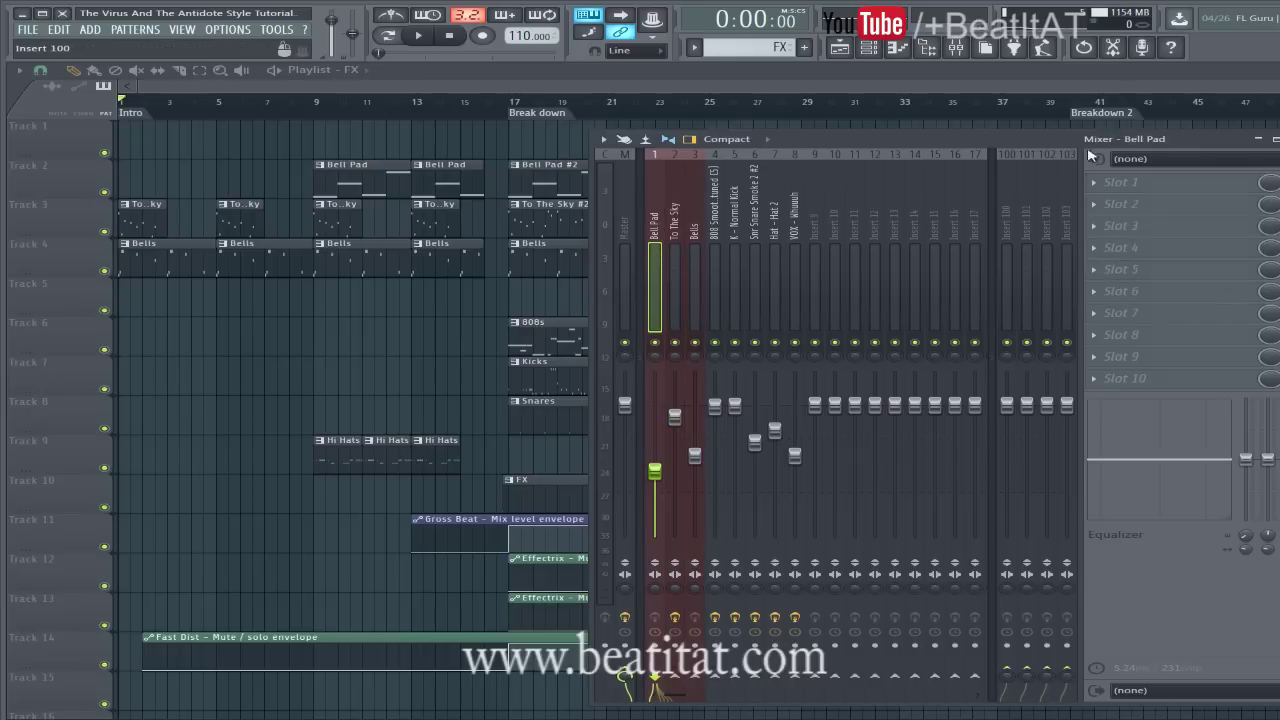
Reposition the mixer so its effect slots are fully in view and select the 808 Smooth (tuned C5) track
{"action": "left_click_drag", "start_coordinate": [1019, 141], "coordinate": [871, 137]}
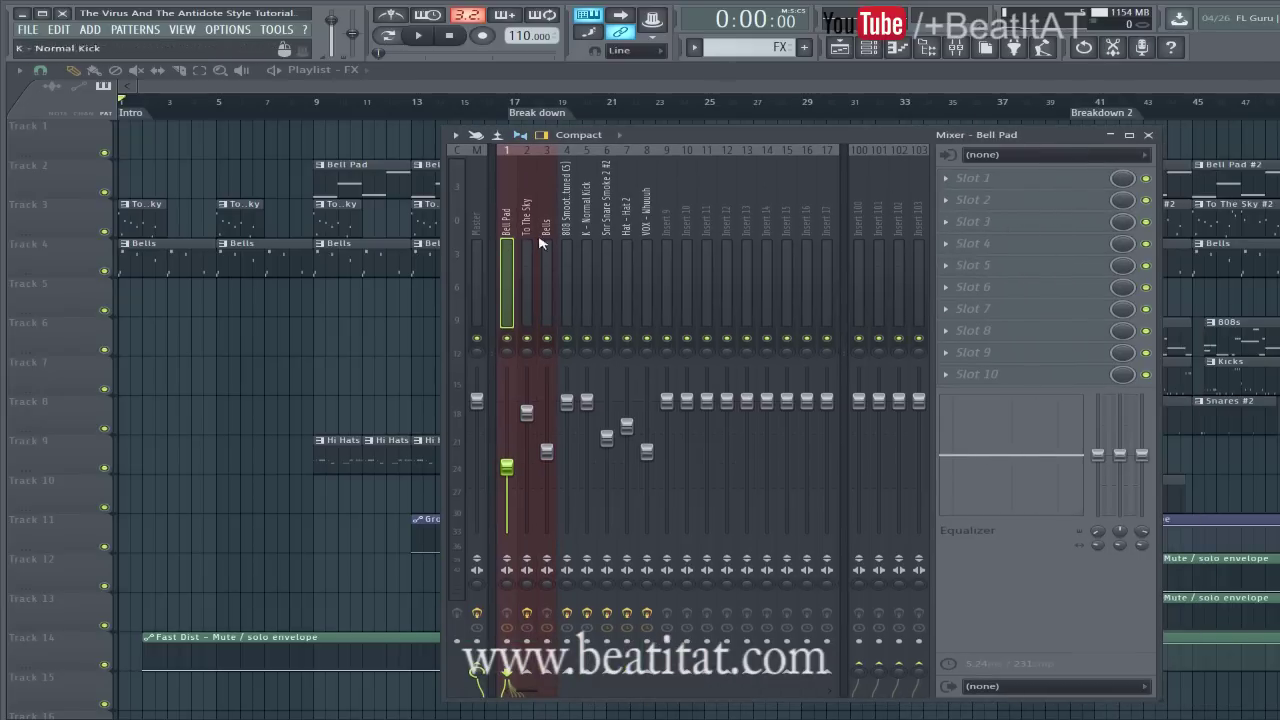
{"action": "key", "text": "Right"}
{"action": "left_click", "coordinate": [607, 265]}
{"action": "left_click", "coordinate": [566, 270]}
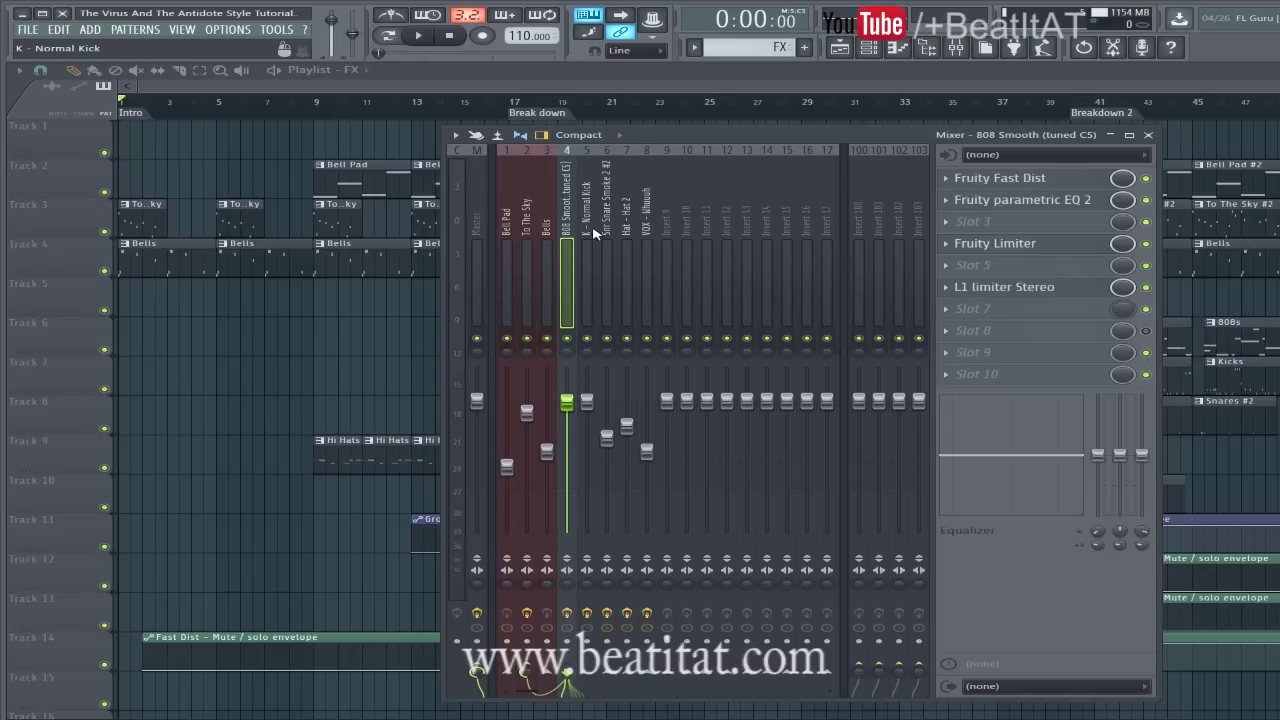
Look over the sound kit folders in the browser, and close the browser and the mixer
{"action": "key", "text": "alt+F8"}
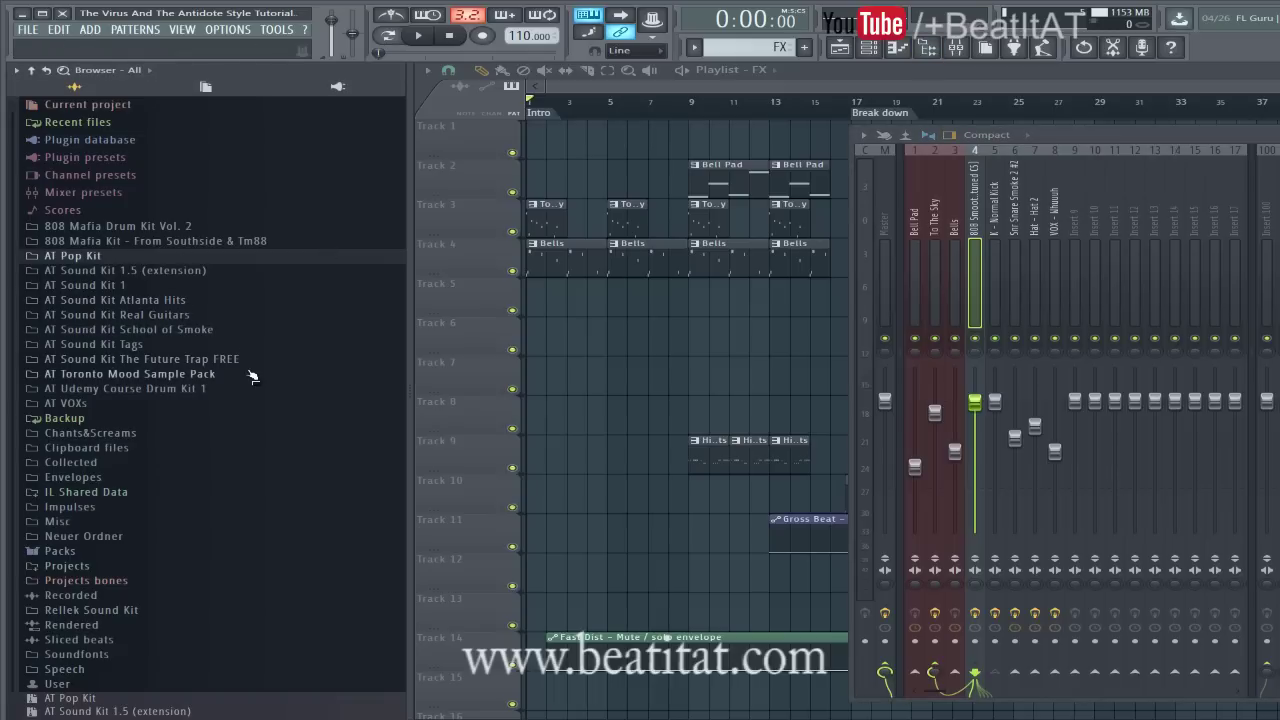
{"action": "left_click", "coordinate": [928, 47]}
{"action": "key", "text": "F9"}
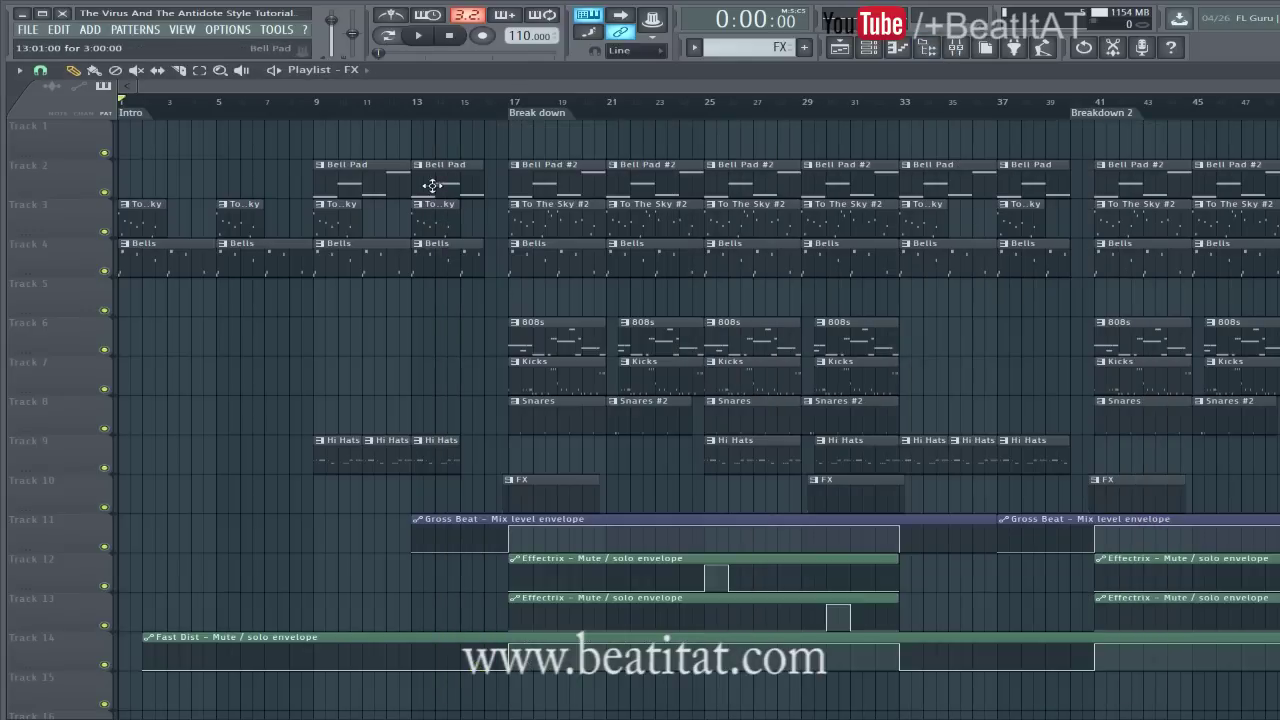
Examine the 808s pattern's notes in the piano roll and channel rack, and listen to the pattern
{"action": "double_click", "coordinate": [587, 352]}
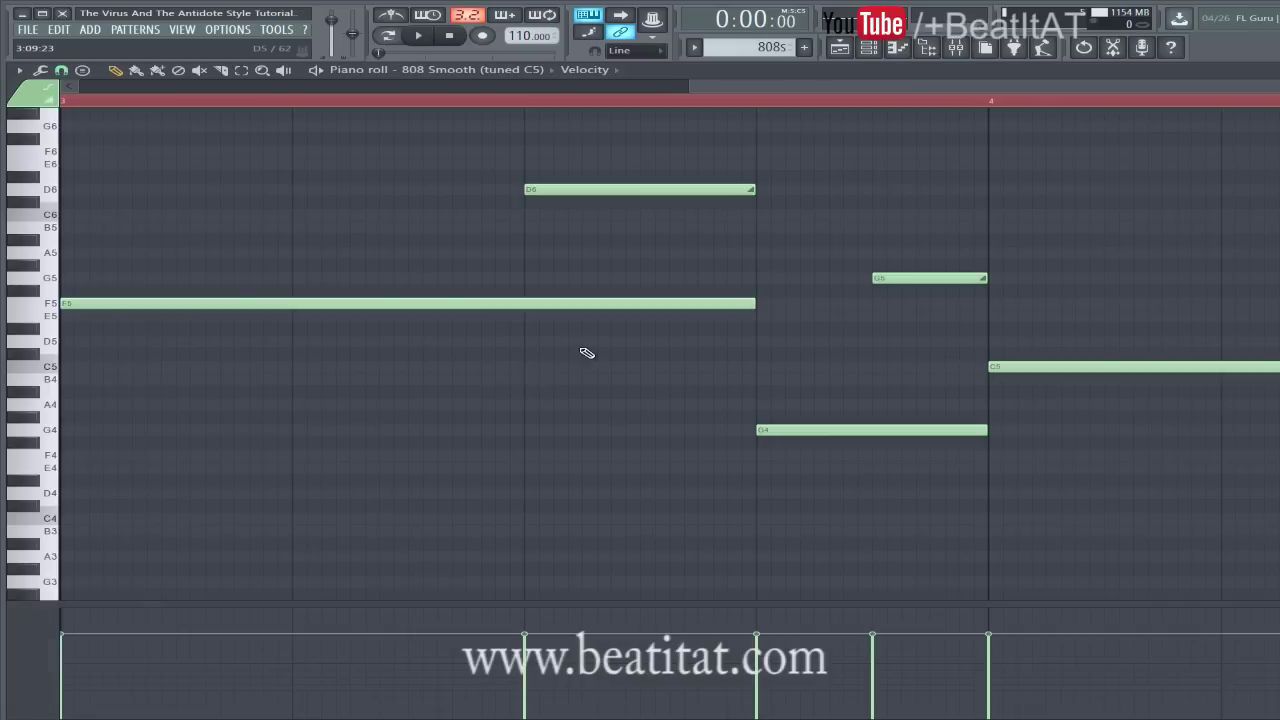
{"action": "scroll", "coordinate": [646, 337], "scroll_direction": "down", "scroll_amount": 3}
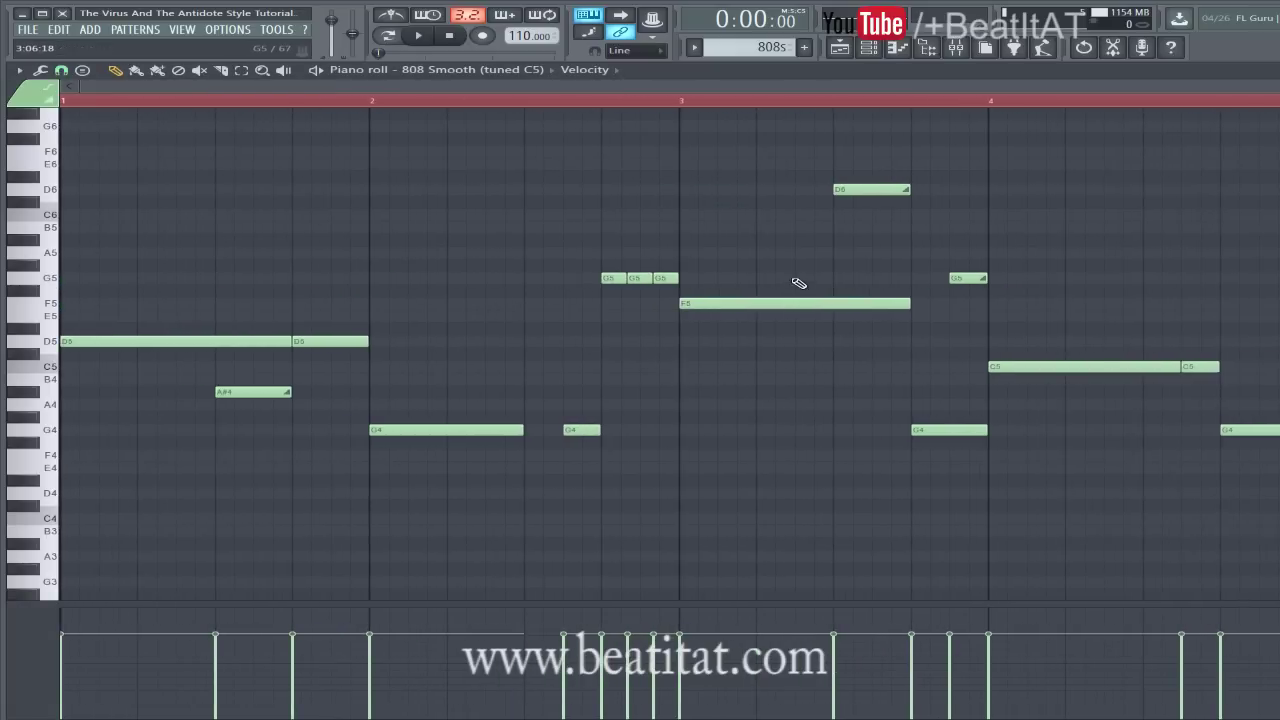
{"action": "key", "text": "F5"}
{"action": "key", "text": "F6"}
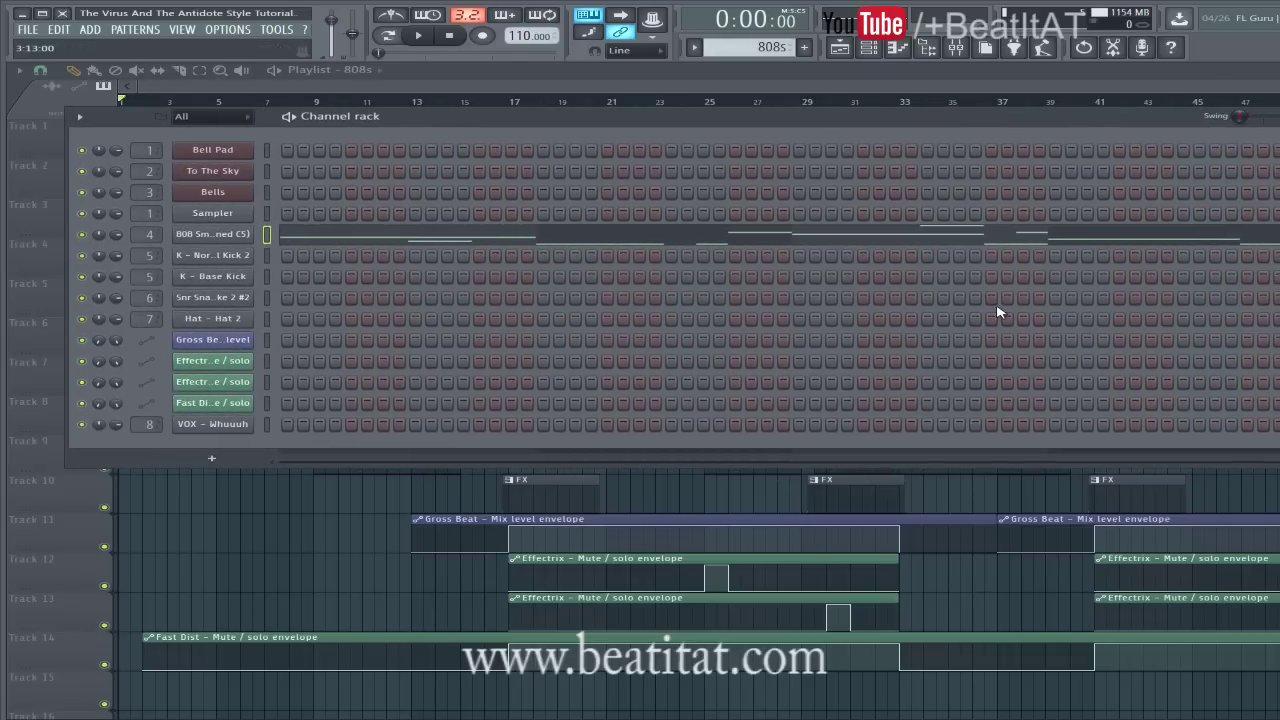
{"action": "left_click", "coordinate": [292, 118]}
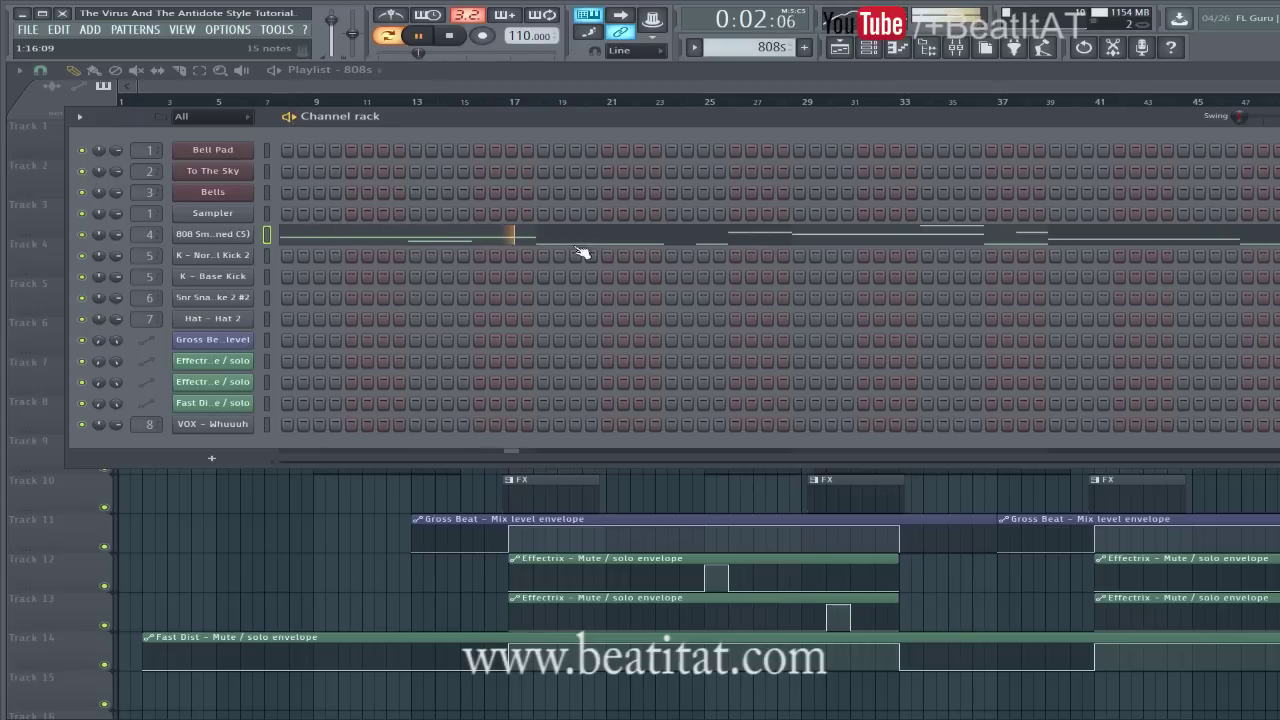
{"action": "left_click", "coordinate": [617, 247]}
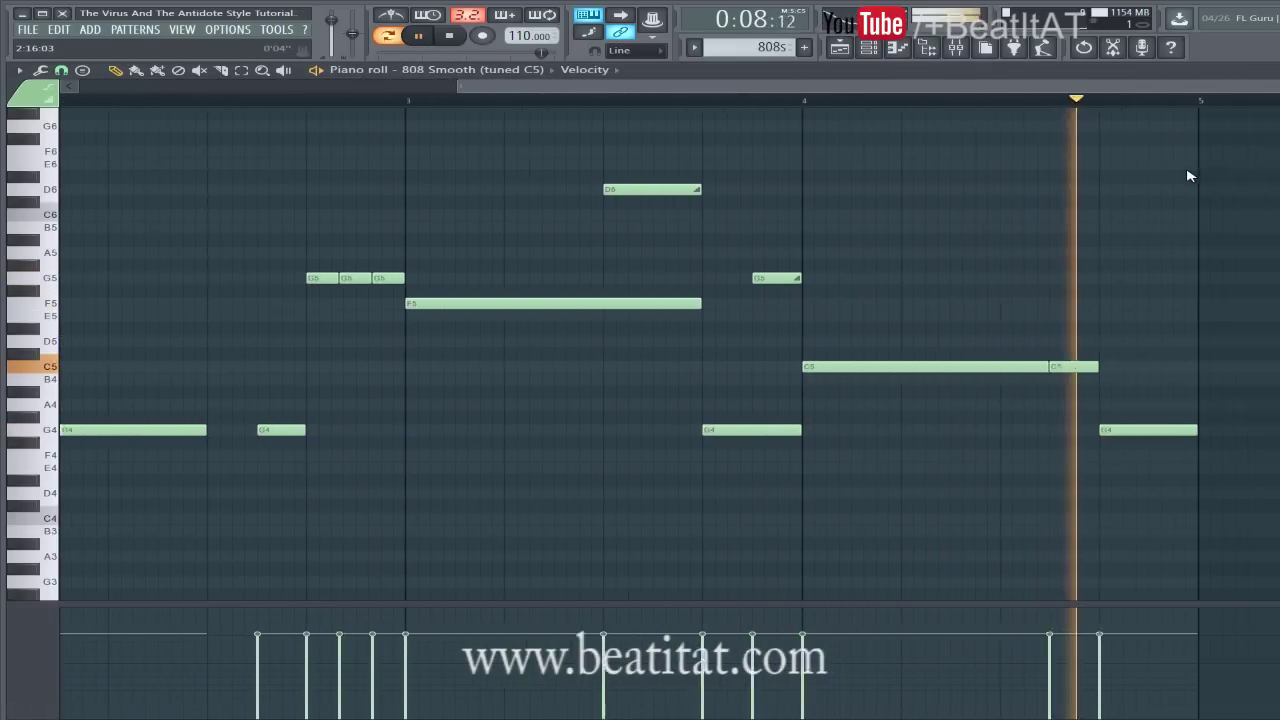
{"action": "key", "text": "space"}
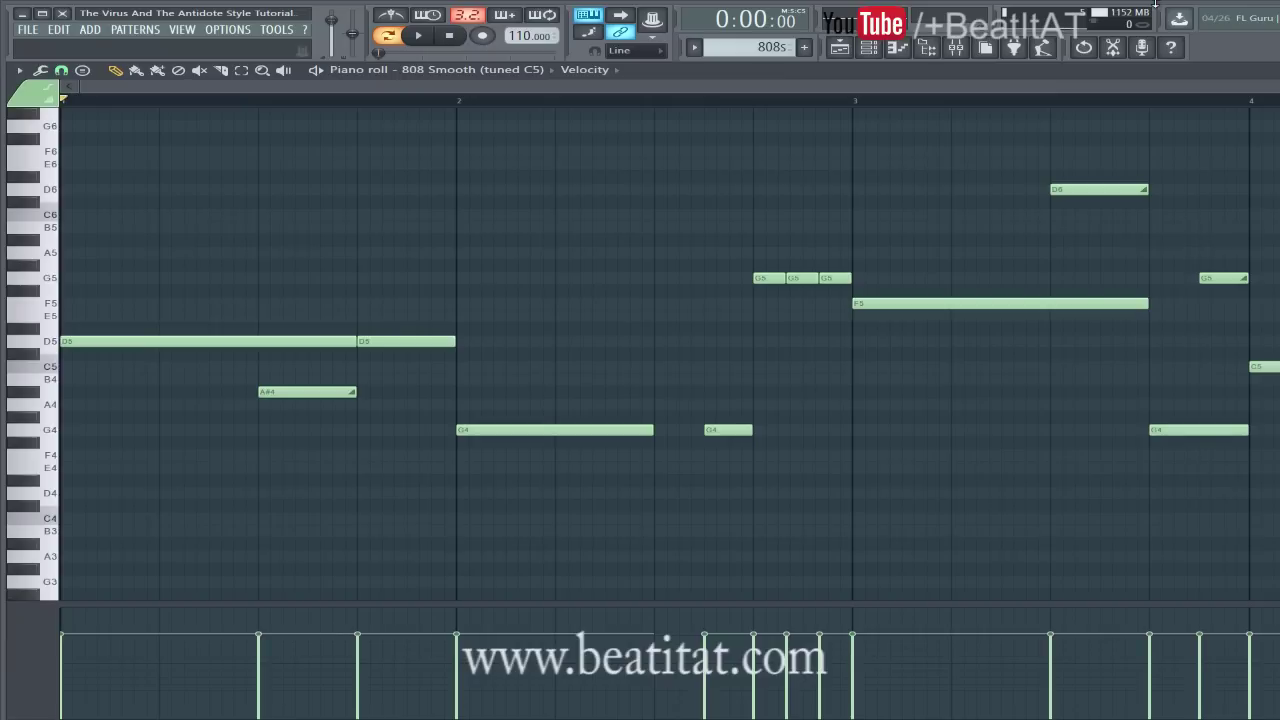
Inspect the Fruity Fast Dist, Fruity Parametric EQ 2 and Fruity Limiter settings on the 808 Smooth (tuned C5) mixer track
{"action": "left_click", "coordinate": [956, 48]}
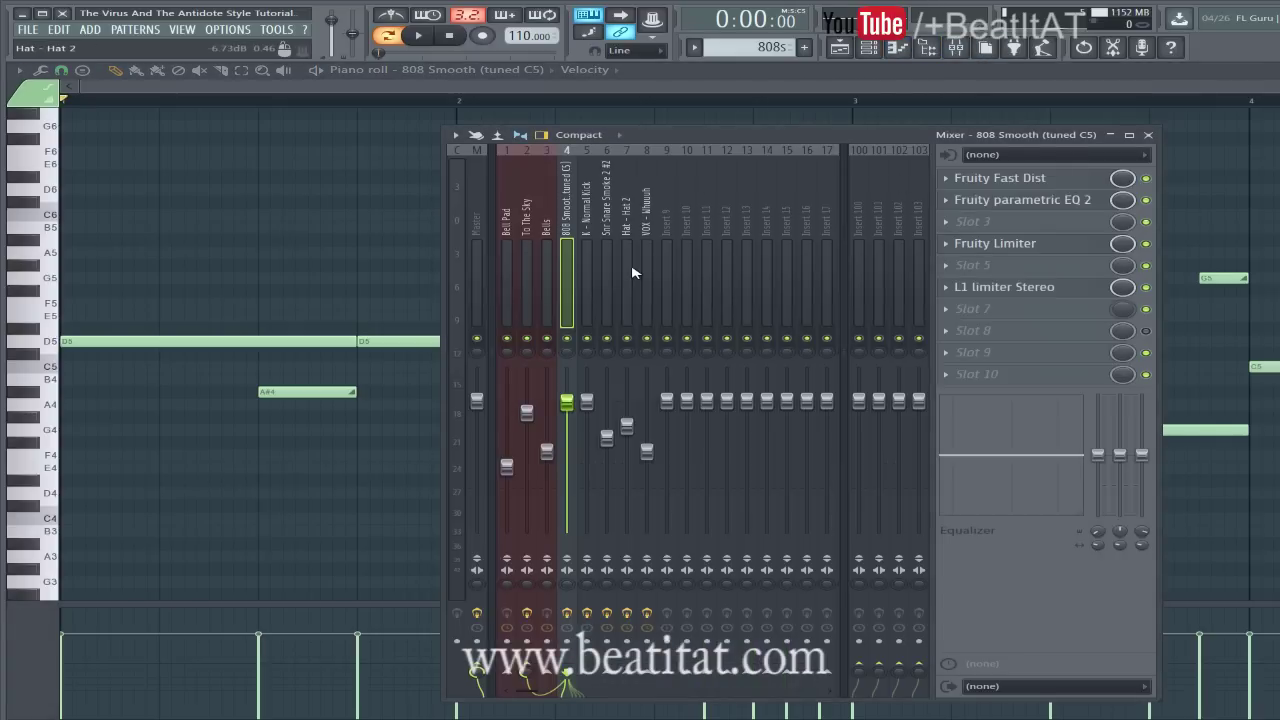
{"action": "left_click", "coordinate": [579, 250]}
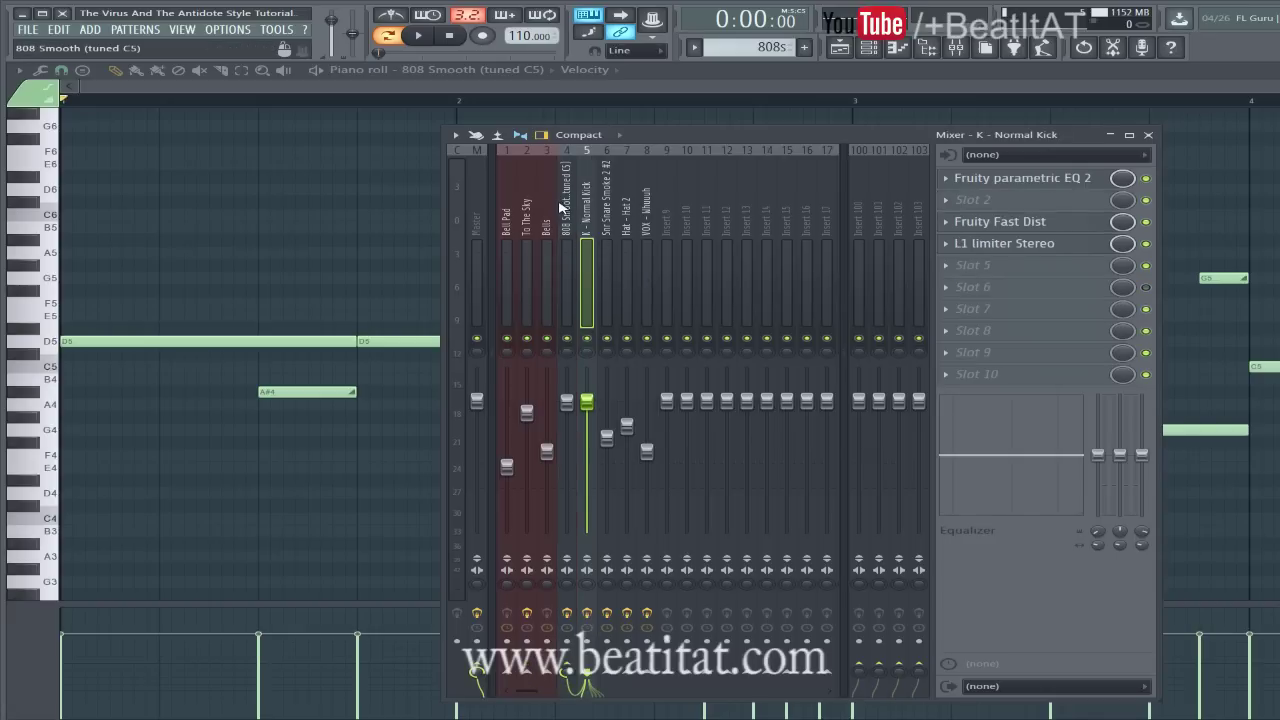
{"action": "left_click", "coordinate": [566, 210]}
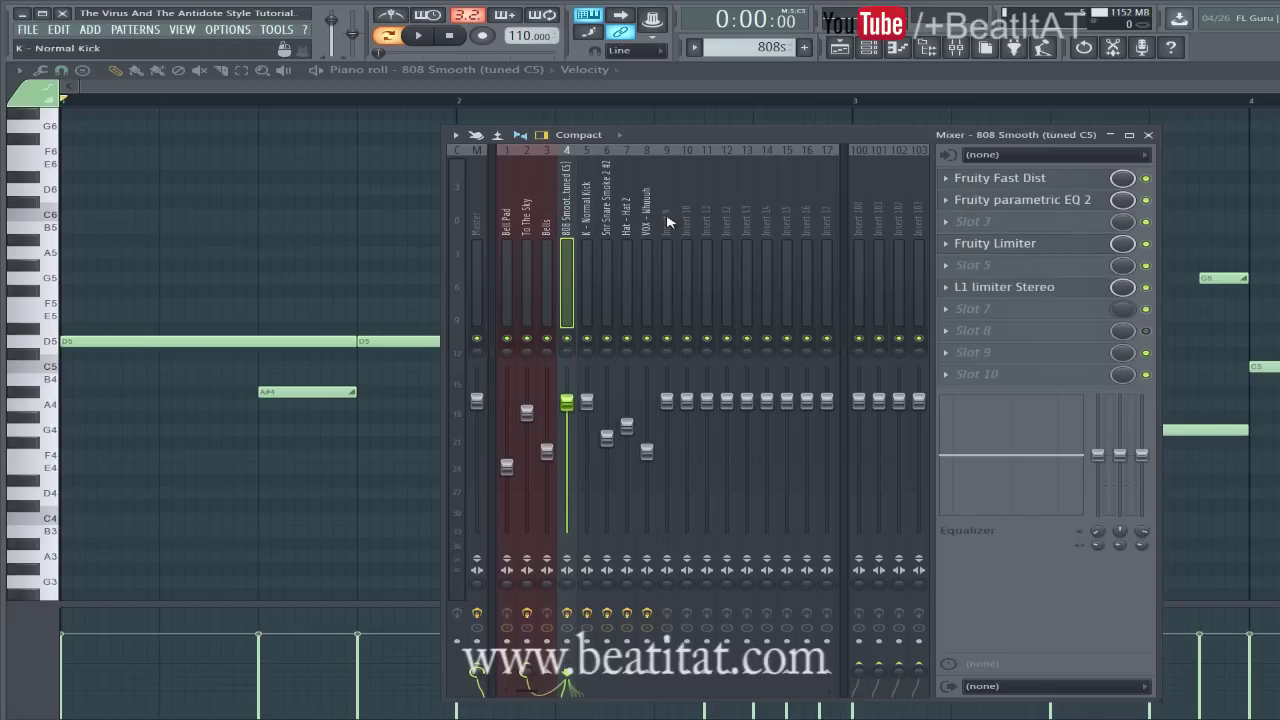
{"action": "left_click", "coordinate": [1030, 177]}
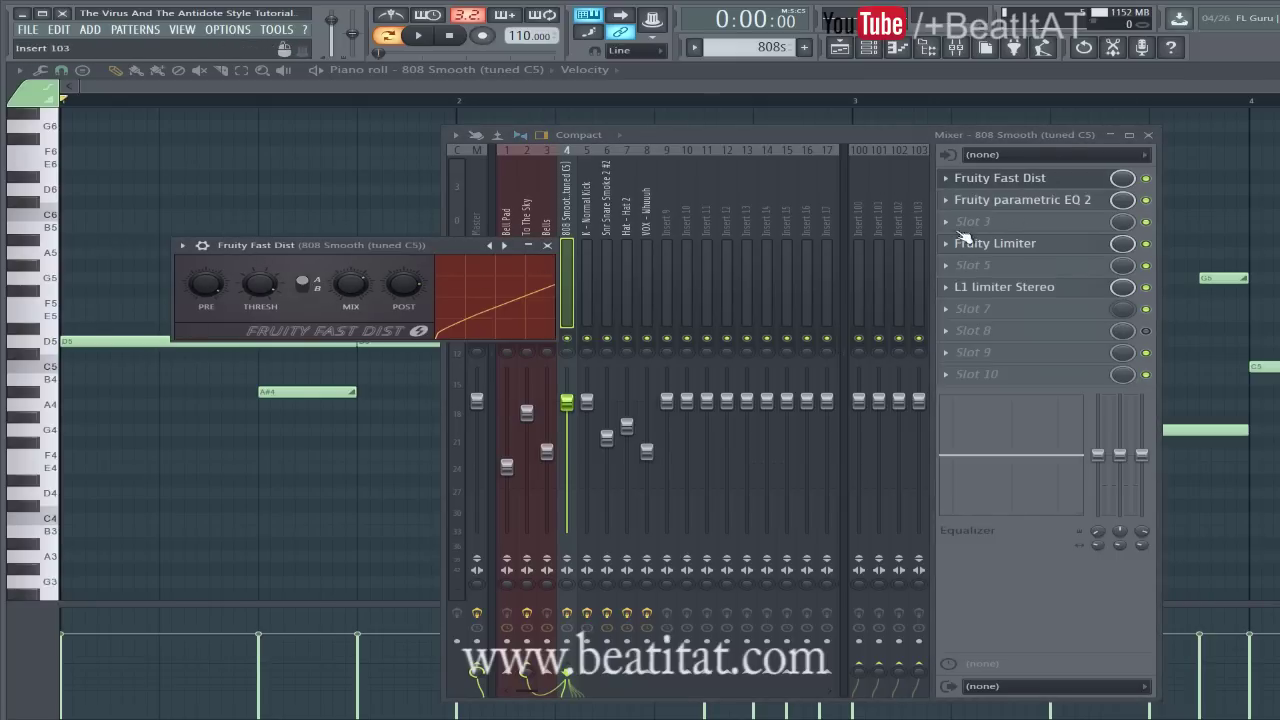
{"action": "left_click", "coordinate": [1008, 203]}
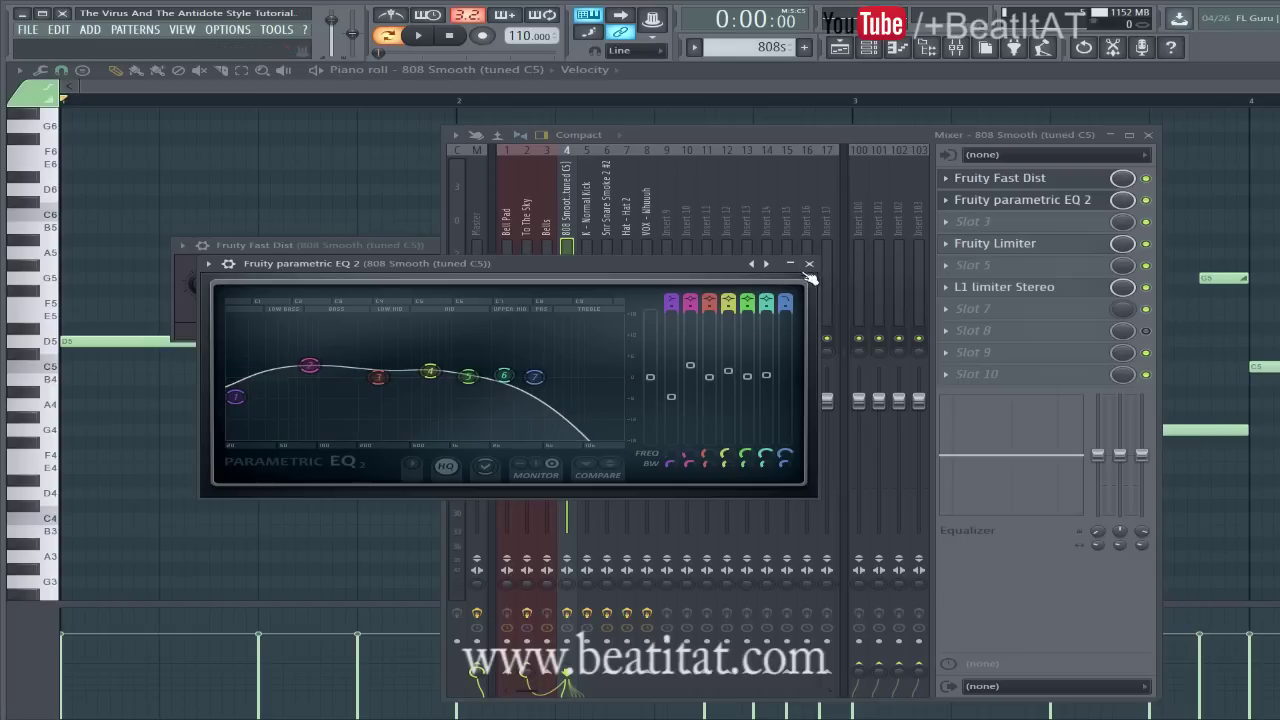
{"action": "left_click", "coordinate": [1008, 203]}
{"action": "left_click", "coordinate": [995, 244]}
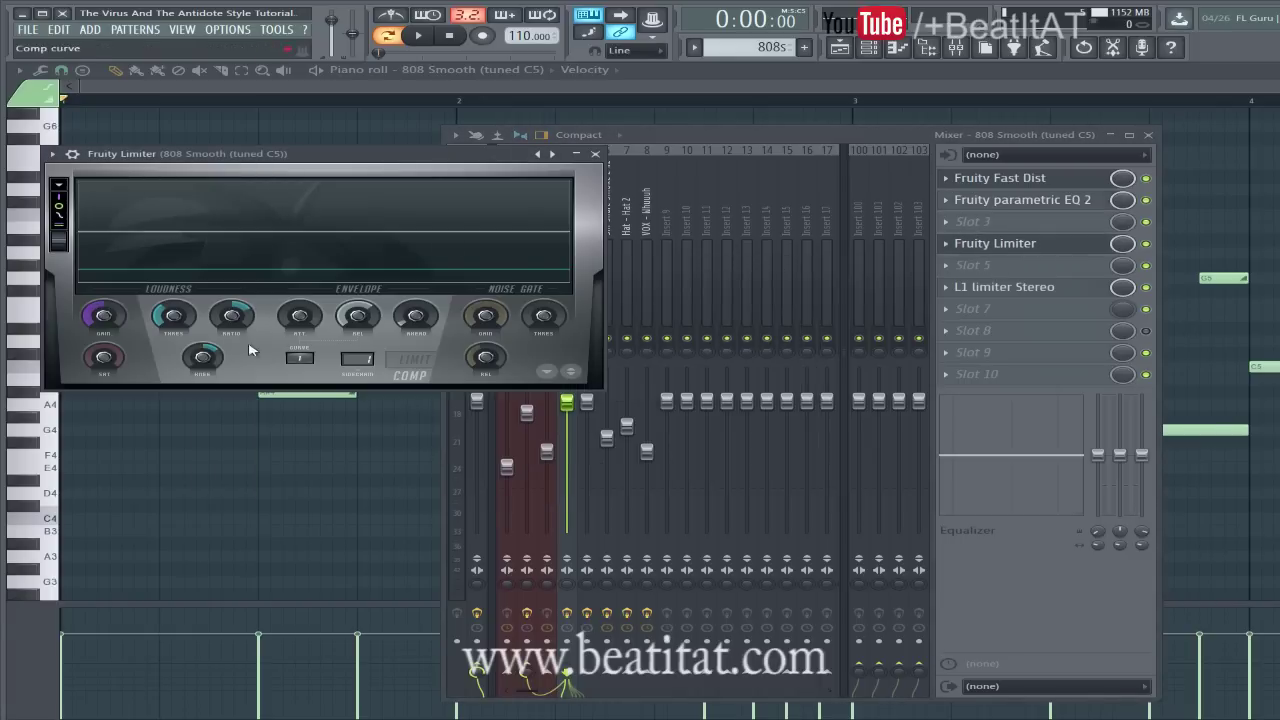
{"action": "left_click", "coordinate": [595, 153]}
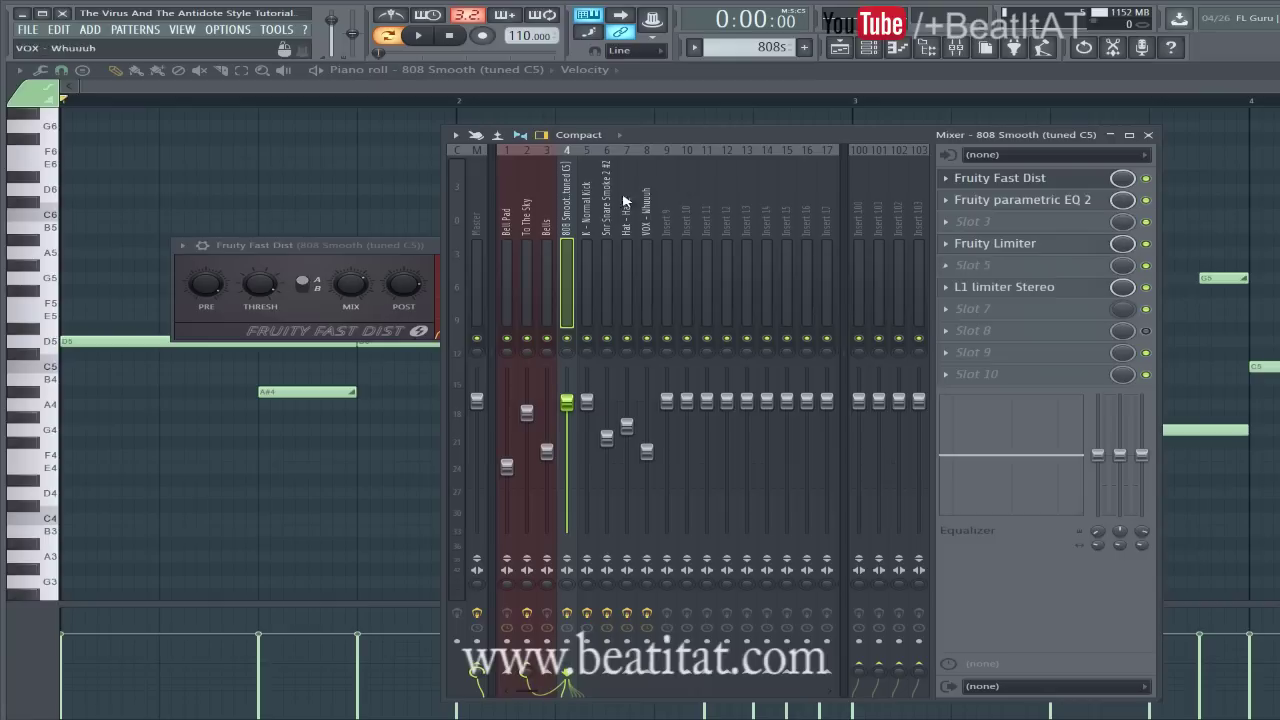
Inspect the L1 limiter Stereo and Fruity Limiter settings on the 808 Smooth (tuned C5) mixer track, and close both plugins
{"action": "left_click", "coordinate": [597, 222]}
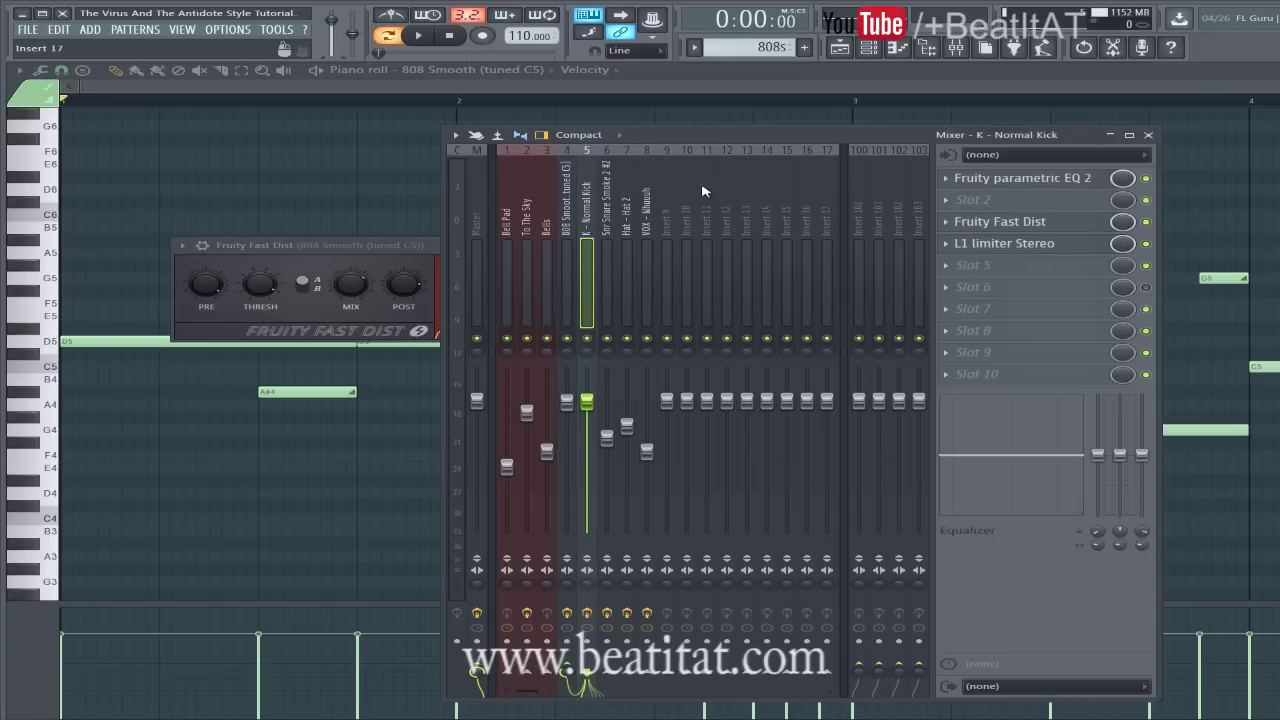
{"action": "key", "text": "F7"}
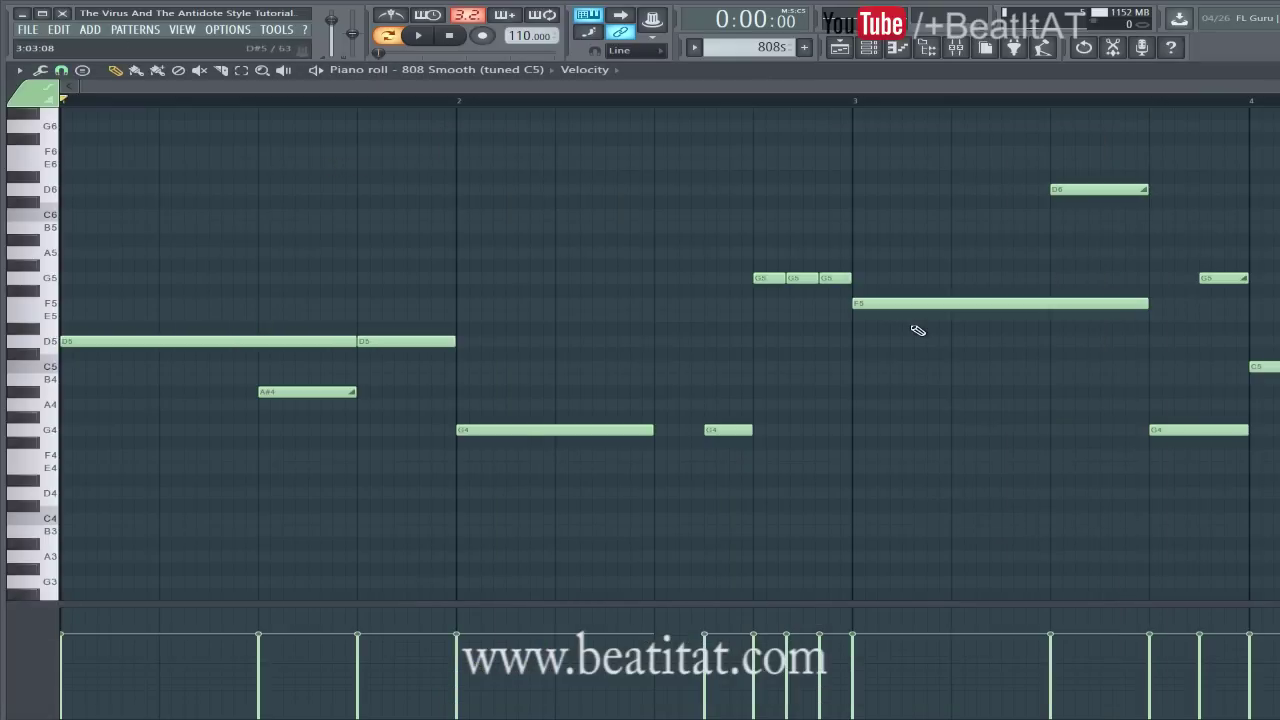
{"action": "left_click", "coordinate": [956, 47]}
{"action": "left_click", "coordinate": [570, 250]}
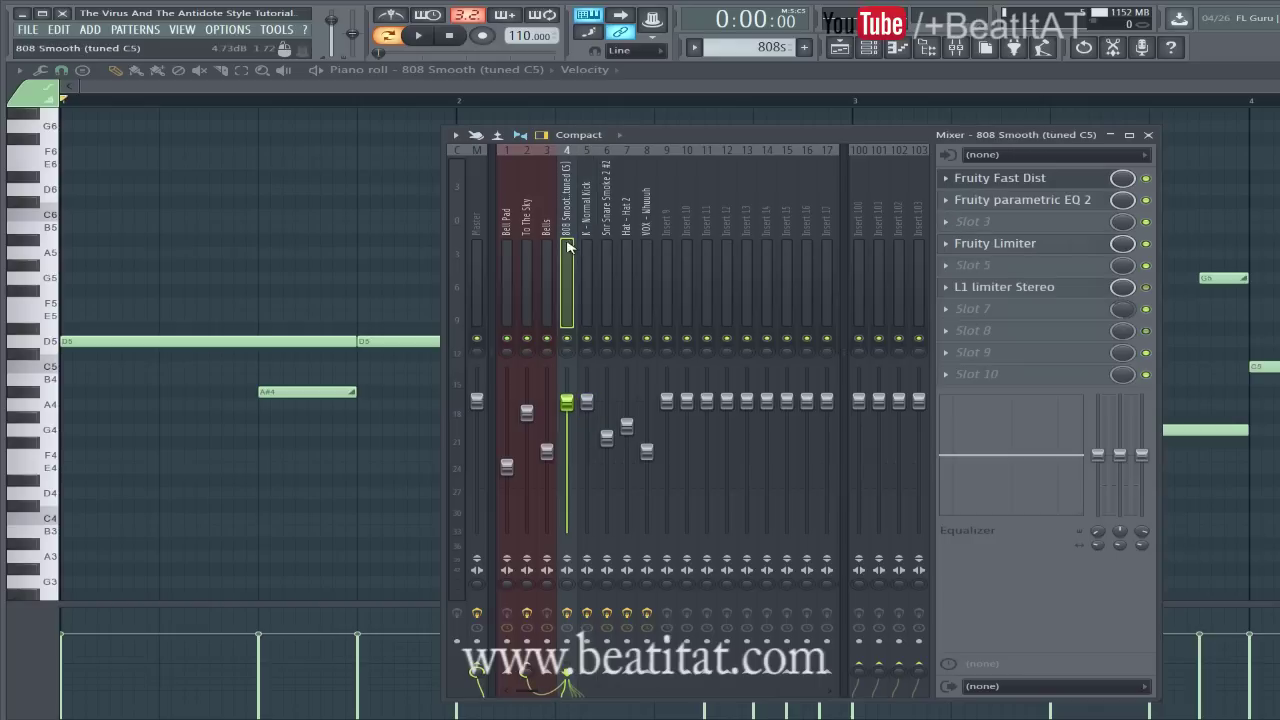
{"action": "left_click", "coordinate": [1078, 288]}
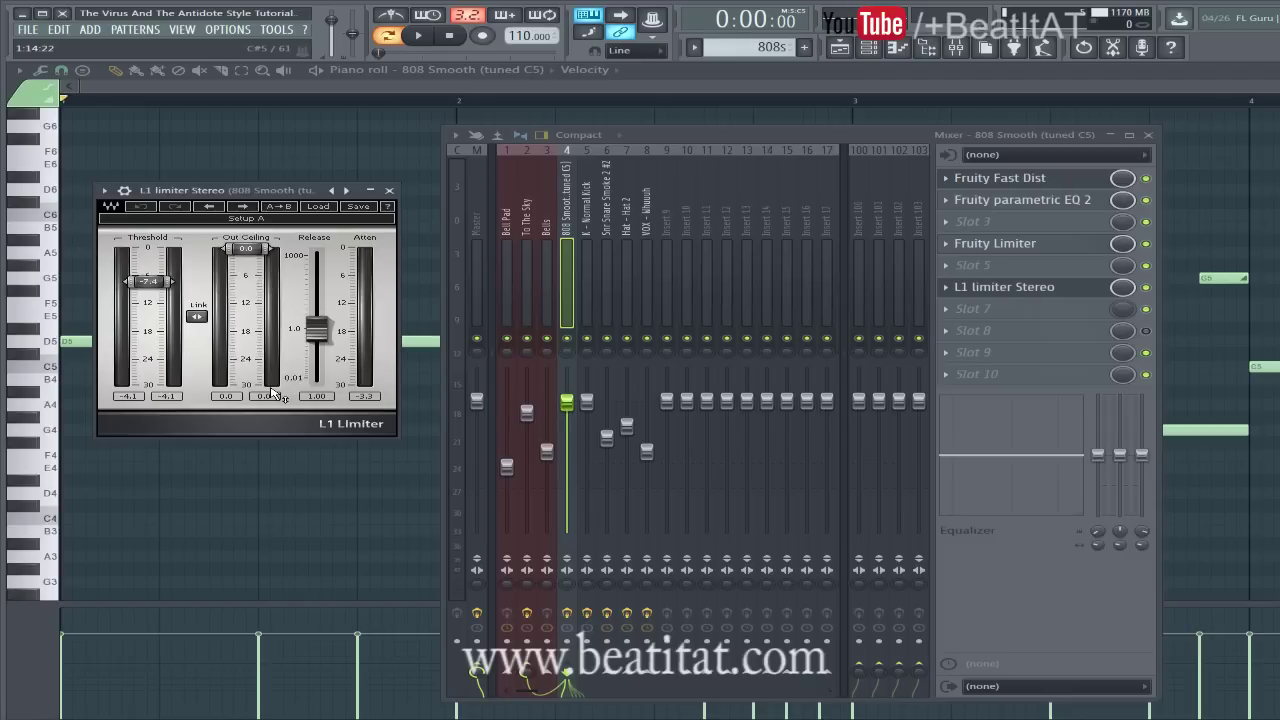
{"action": "left_click", "coordinate": [995, 243]}
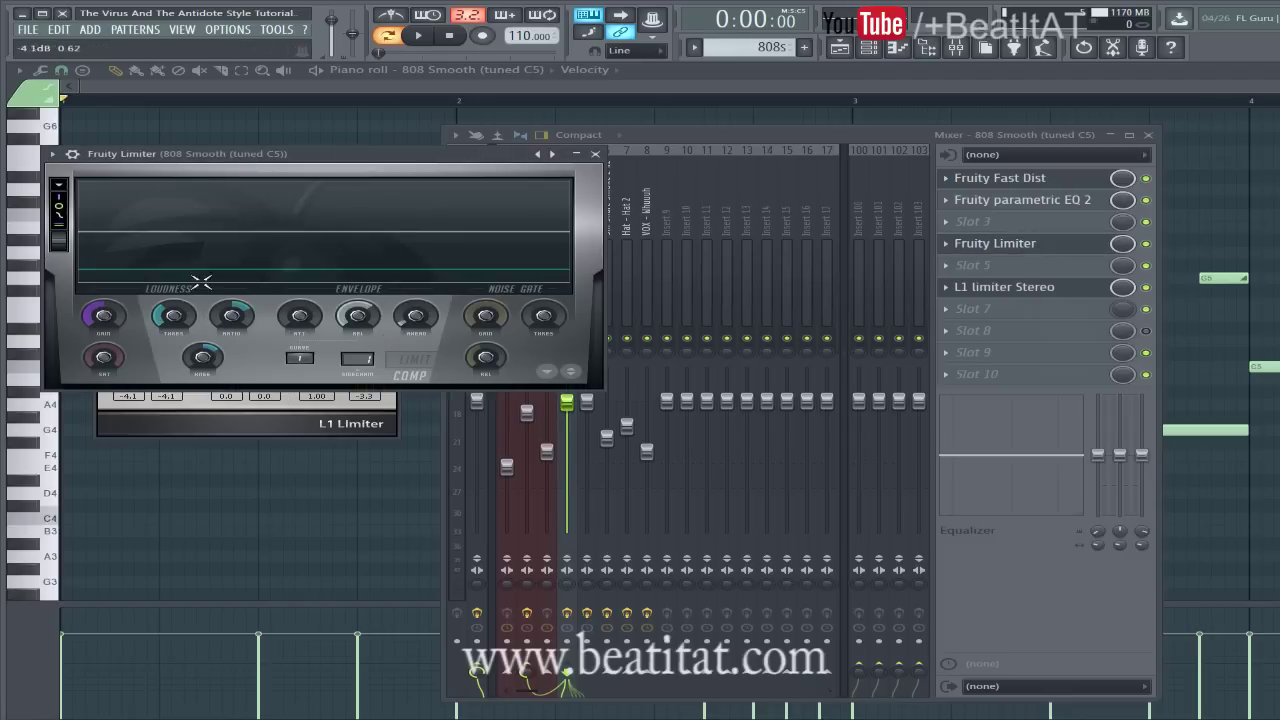
{"action": "left_click", "coordinate": [595, 154]}
{"action": "left_click", "coordinate": [388, 192]}
Compare the effect chains of the K - Normal Kick and 808 Smooth (tuned C5) mixer tracks, and close the mixer
{"action": "left_click", "coordinate": [584, 234]}
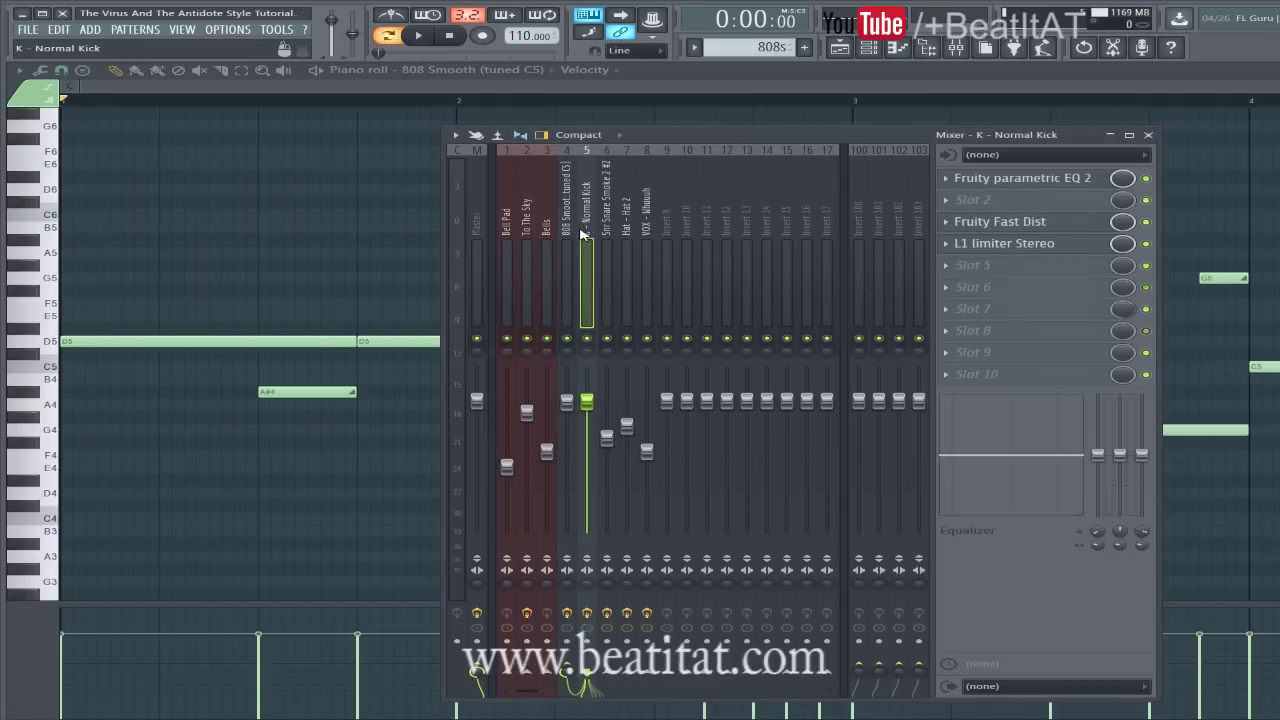
{"action": "left_click", "coordinate": [567, 230]}
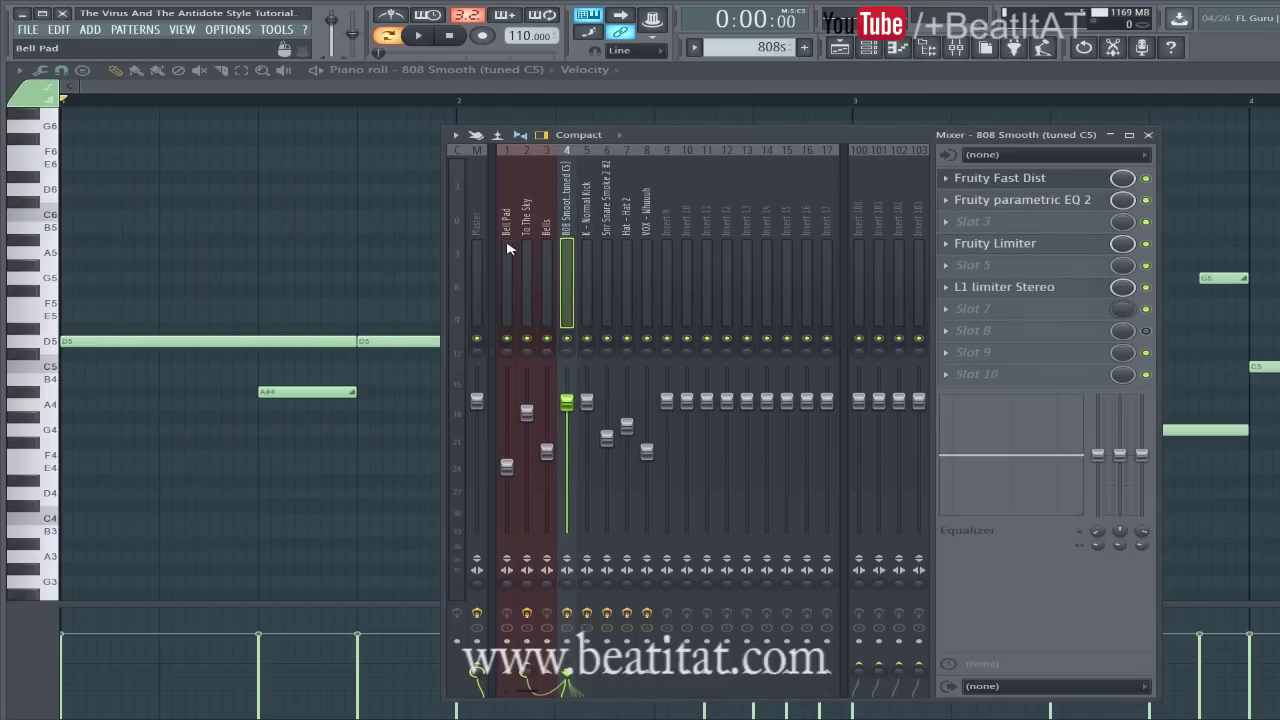
{"action": "left_click", "coordinate": [592, 236]}
{"action": "key", "text": "F9"}
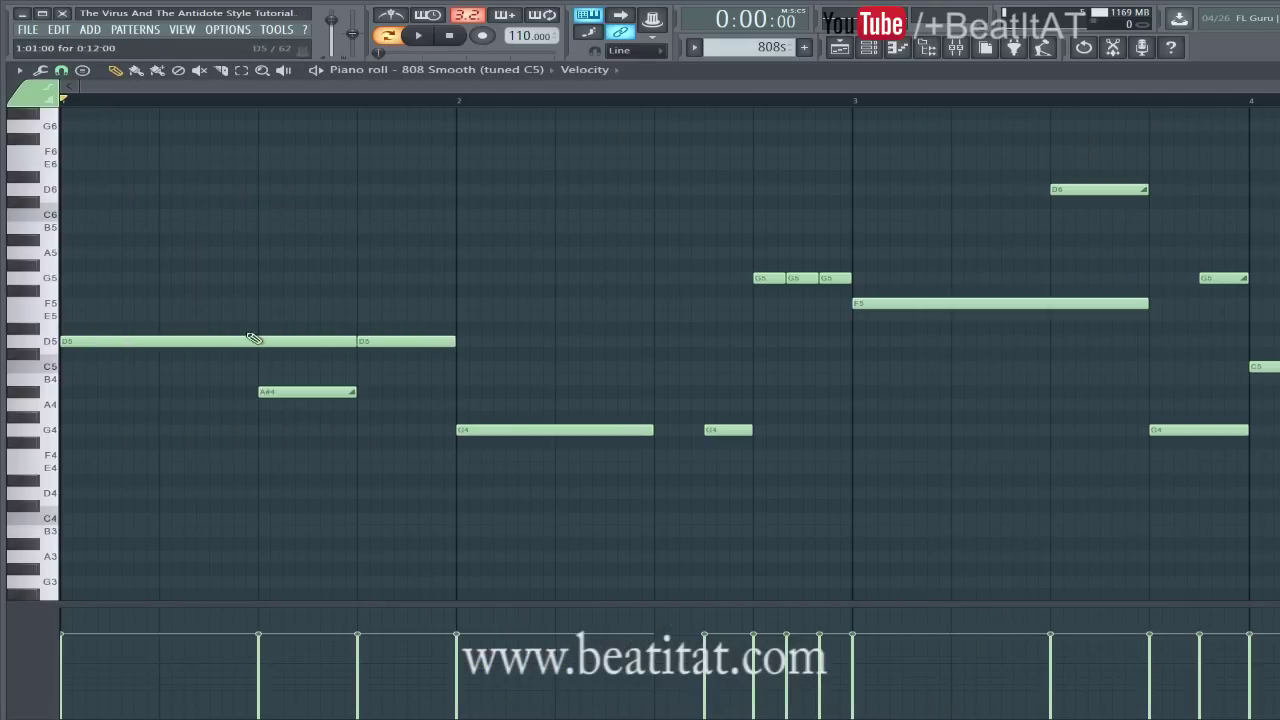
Review the polyphony, time and root note settings of the 808 Smooth (tuned C5) channel, and return to its notes in the piano roll
{"action": "scroll", "coordinate": [320, 328], "scroll_direction": "down", "scroll_amount": 2}
{"action": "key", "text": "F7"}
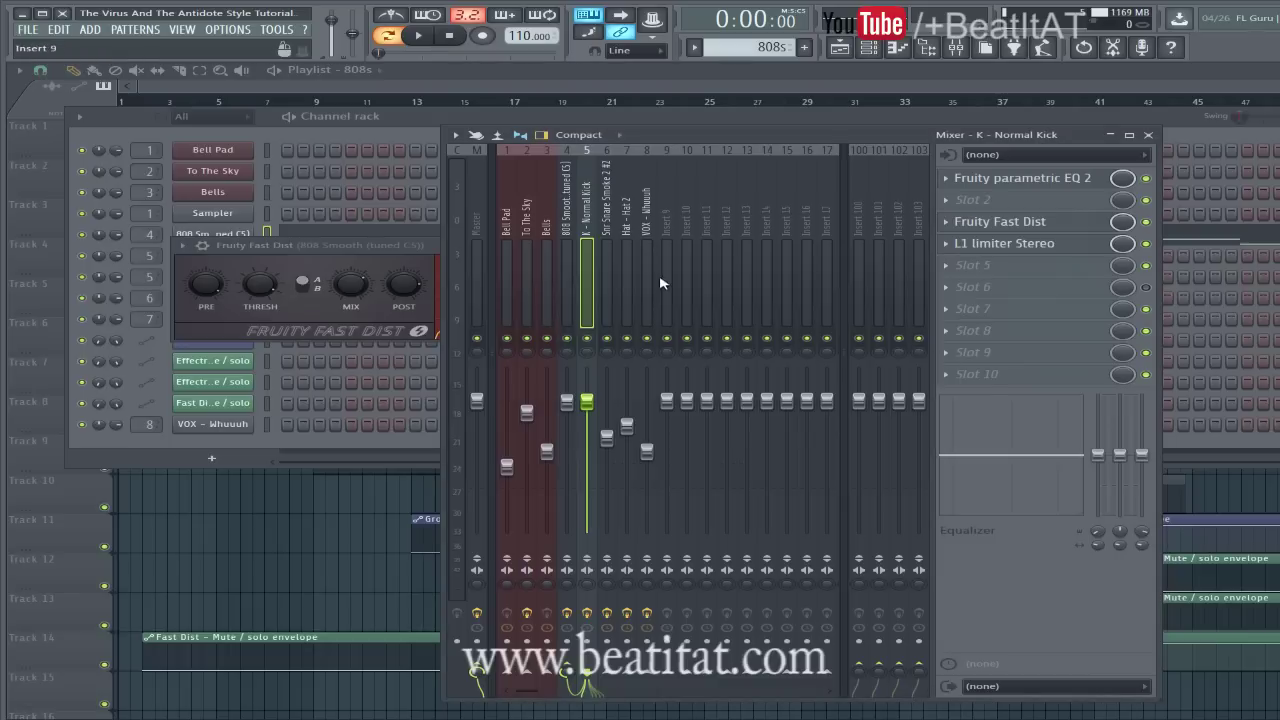
{"action": "key", "text": "F6"}
{"action": "left_click", "coordinate": [248, 234]}
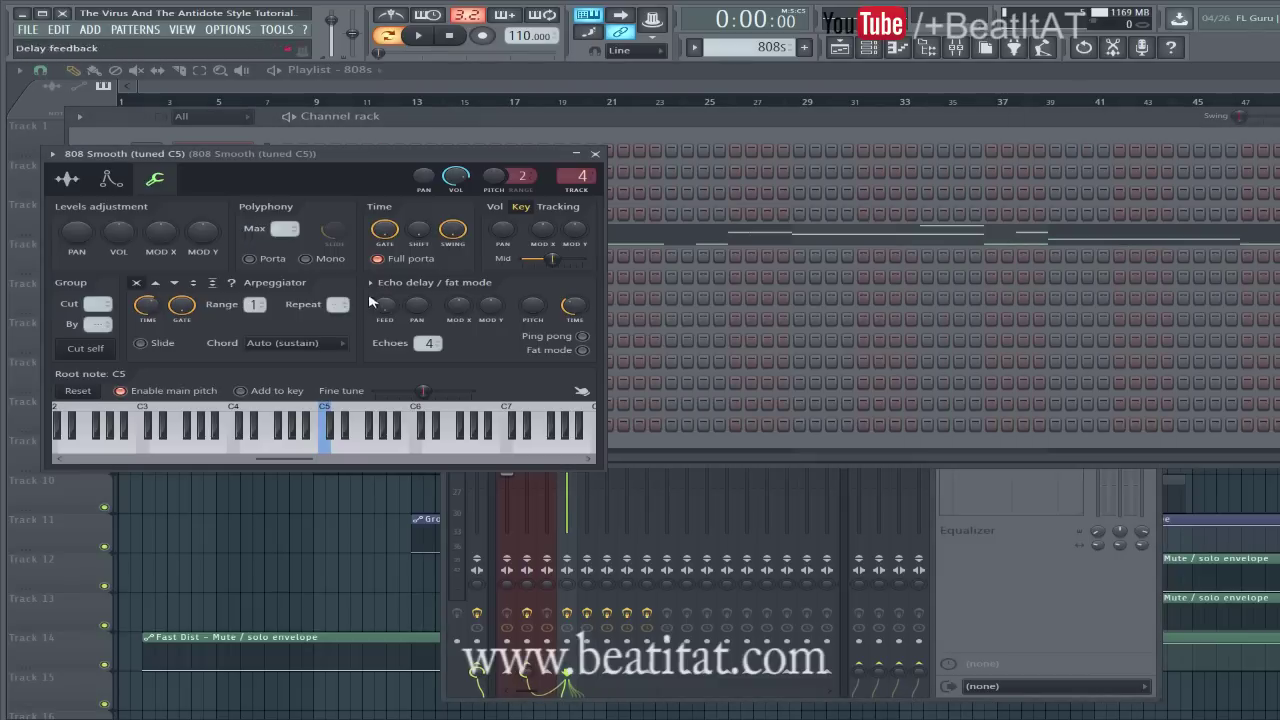
{"action": "left_click", "coordinate": [595, 154]}
{"action": "key", "text": "F7"}
{"action": "scroll", "coordinate": [517, 287], "scroll_direction": "down", "scroll_amount": 2}
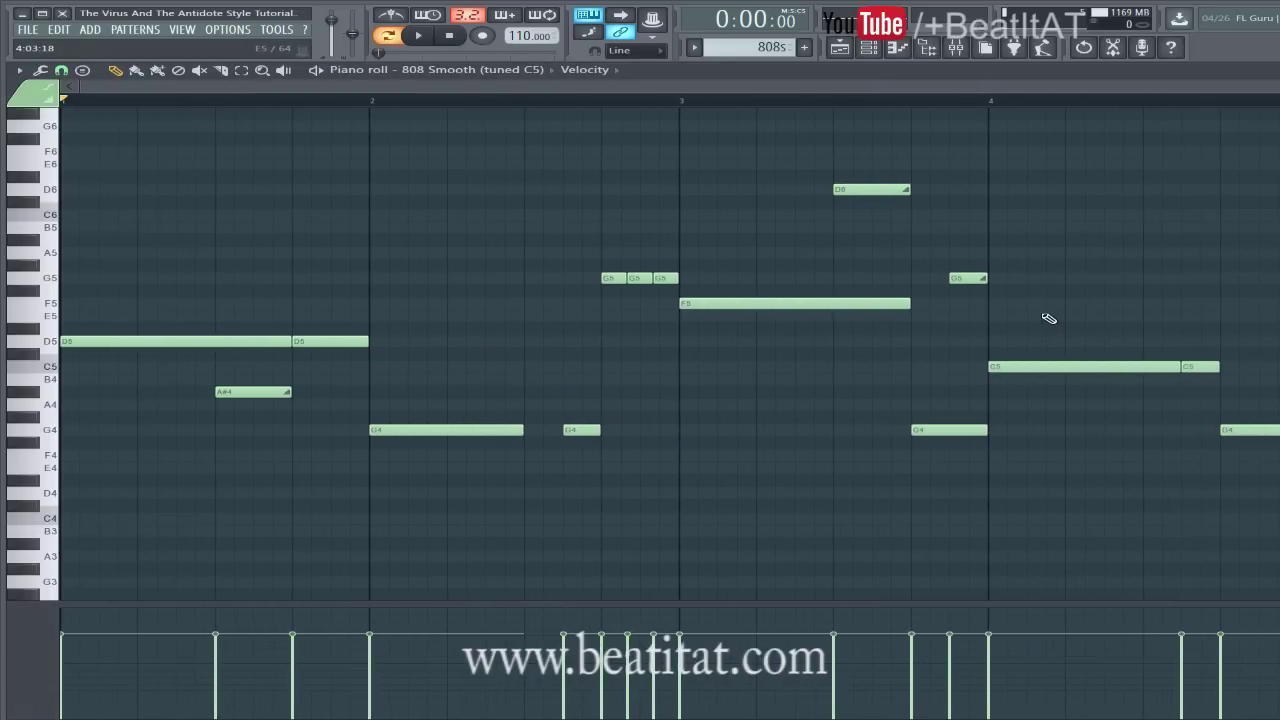
Replace the slide note beneath the first D5 note in bar 1 with a normal note at A#4
{"action": "left_click", "coordinate": [48, 342]}
{"action": "left_click", "coordinate": [245, 442]}
{"action": "right_click", "coordinate": [268, 442]}
{"action": "left_click", "coordinate": [212, 442]}
{"action": "right_click", "coordinate": [246, 400]}
{"action": "left_click_drag", "start_coordinate": [208, 444], "coordinate": [207, 394]}
Turn the A#4 note in bar 1 into a slide note through its properties, and move it down to A4
{"action": "double_click", "coordinate": [228, 393]}
{"action": "left_click", "coordinate": [527, 345]}
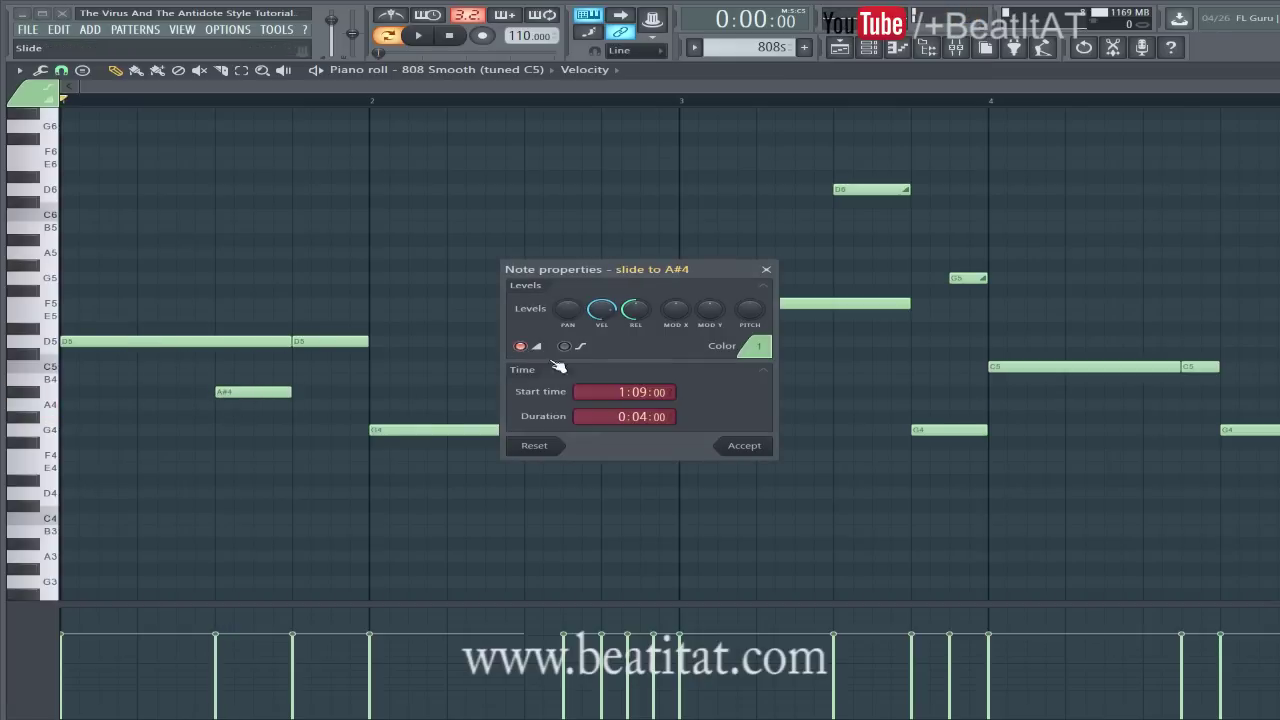
{"action": "left_click", "coordinate": [741, 449]}
{"action": "left_click_drag", "start_coordinate": [226, 392], "coordinate": [228, 405]}
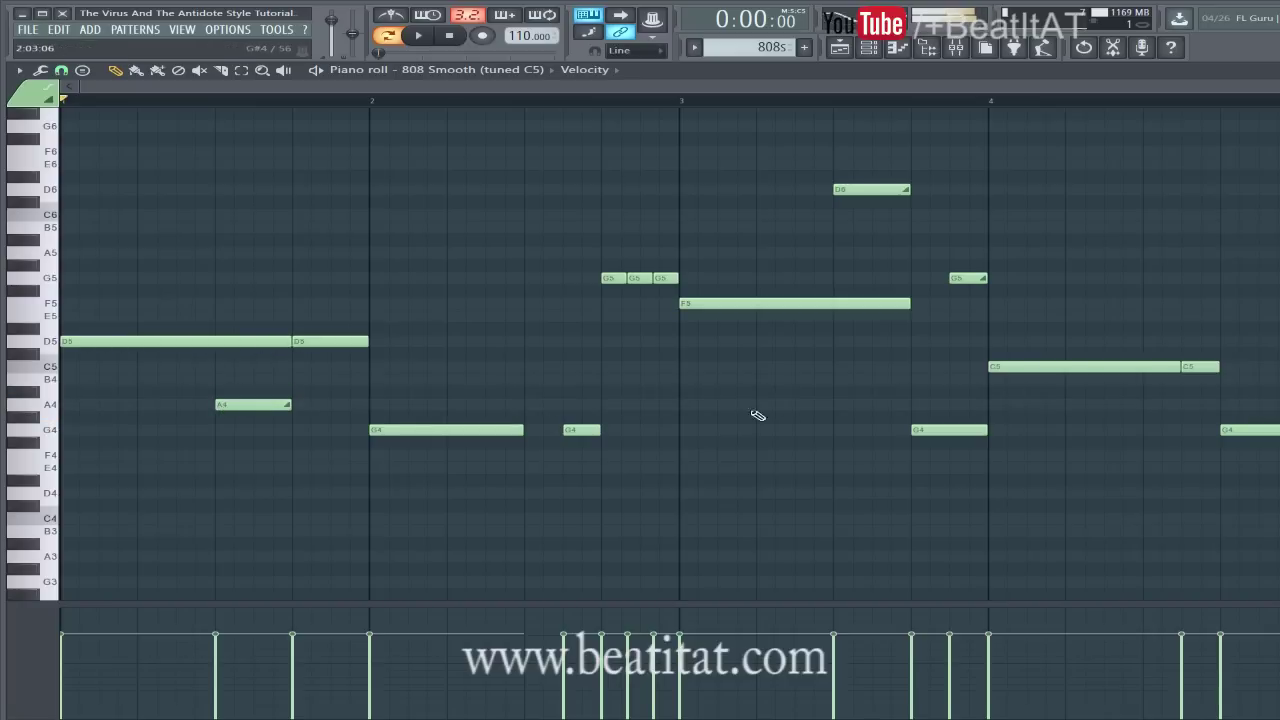
Move the playhead to the second D5 note, the start of bar 2, and the short G4 note in bar 2
{"action": "left_click", "coordinate": [293, 98]}
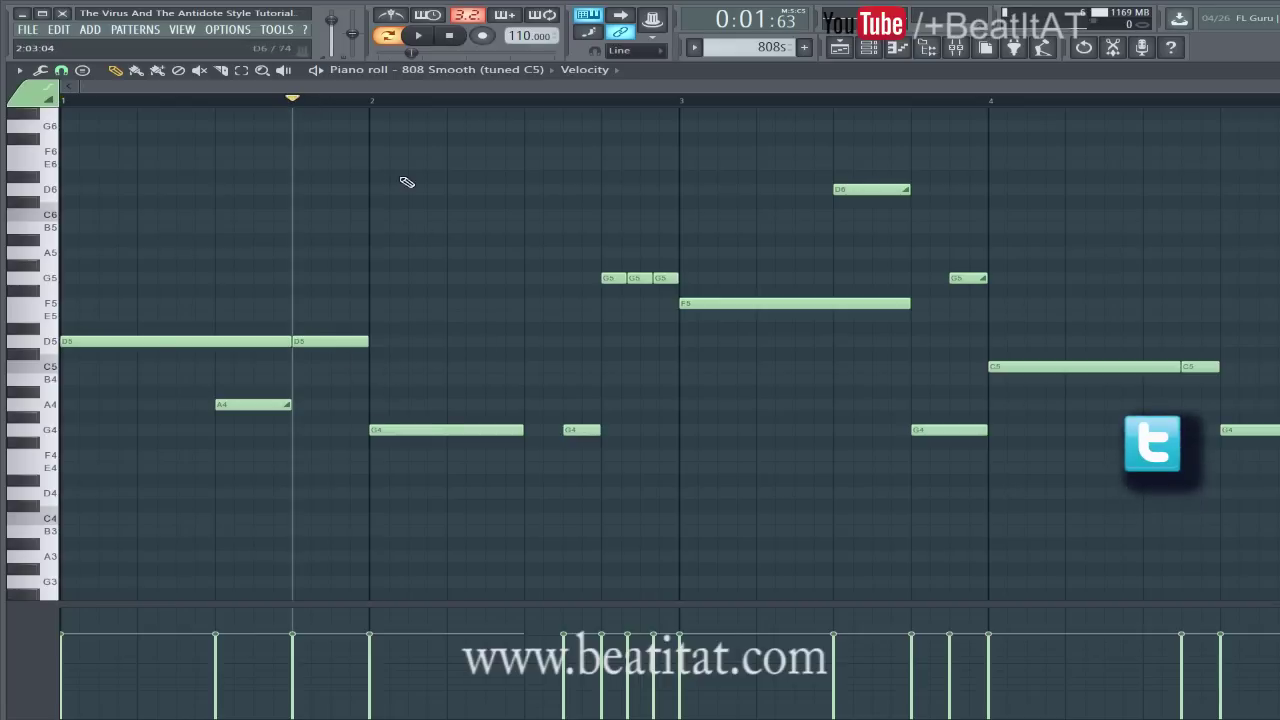
{"action": "left_click", "coordinate": [377, 100]}
{"action": "left_click", "coordinate": [563, 100]}
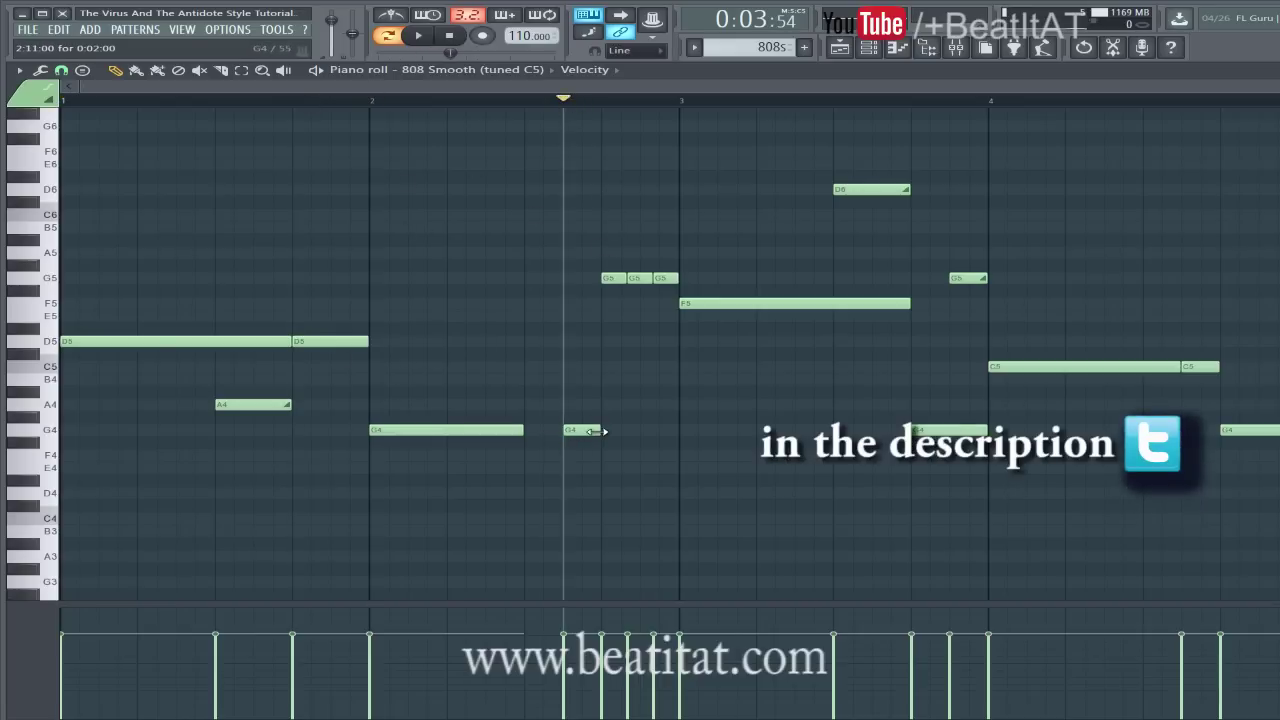
Inspect the volume envelope of the 808 Smooth (tuned C5) channel, and look briefly at the K - Normal Kick 2 channel's settings
{"action": "key", "text": "F7"}
{"action": "left_click", "coordinate": [245, 234]}
{"action": "left_click", "coordinate": [111, 179]}
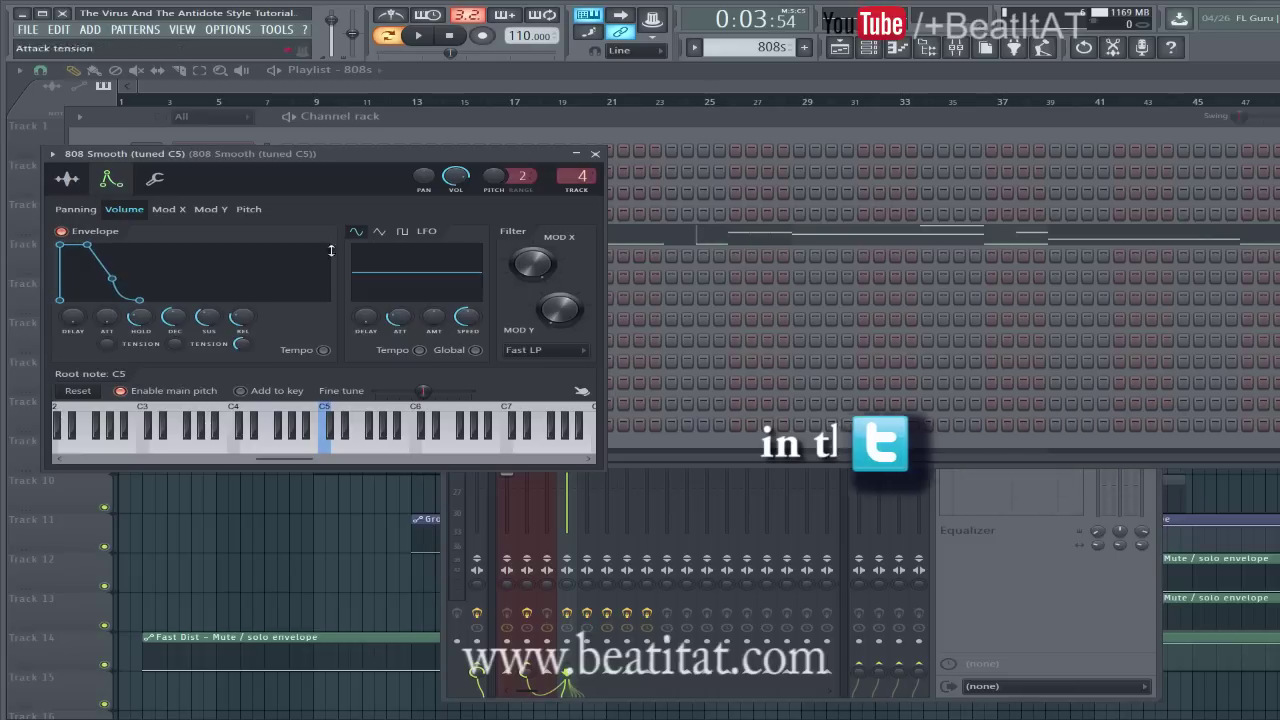
{"action": "left_click", "coordinate": [595, 153]}
{"action": "left_click", "coordinate": [203, 333]}
{"action": "left_click", "coordinate": [137, 197]}
{"action": "left_click", "coordinate": [621, 172]}
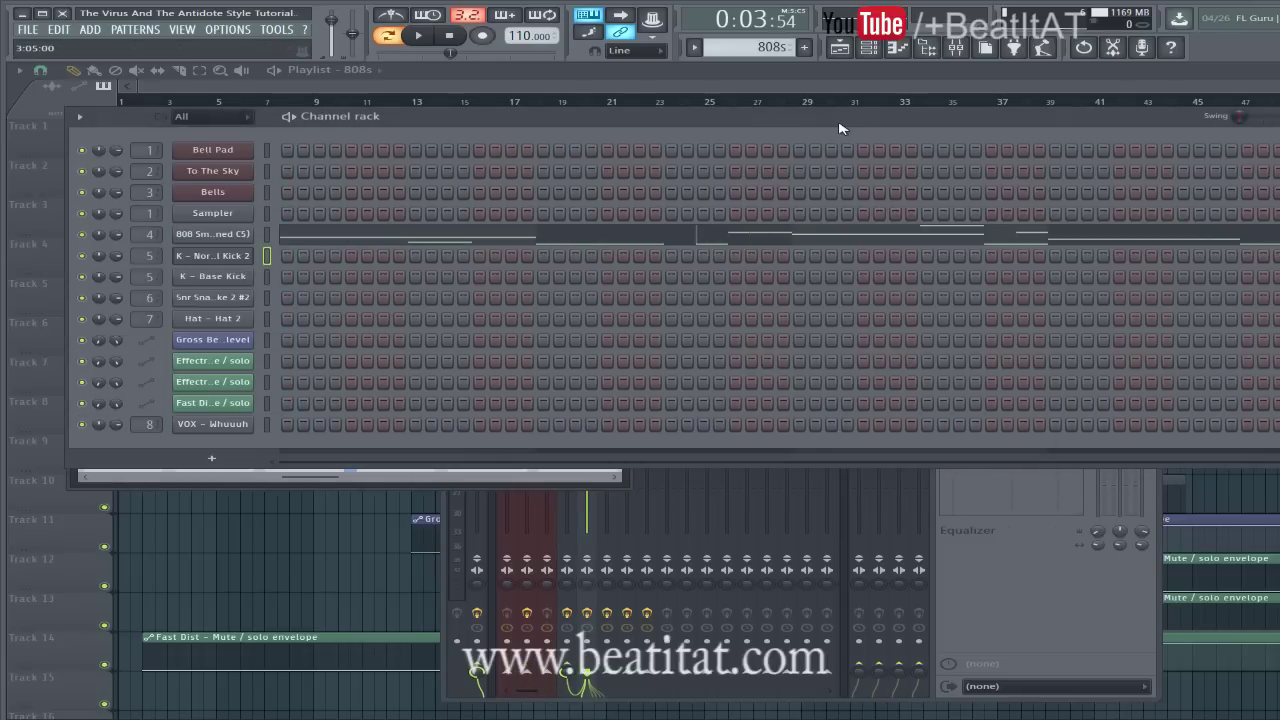
Reopen the 808 Smooth (tuned C5) channel, audition its sample at different pitches including C4, and close it
{"action": "left_click", "coordinate": [252, 233]}
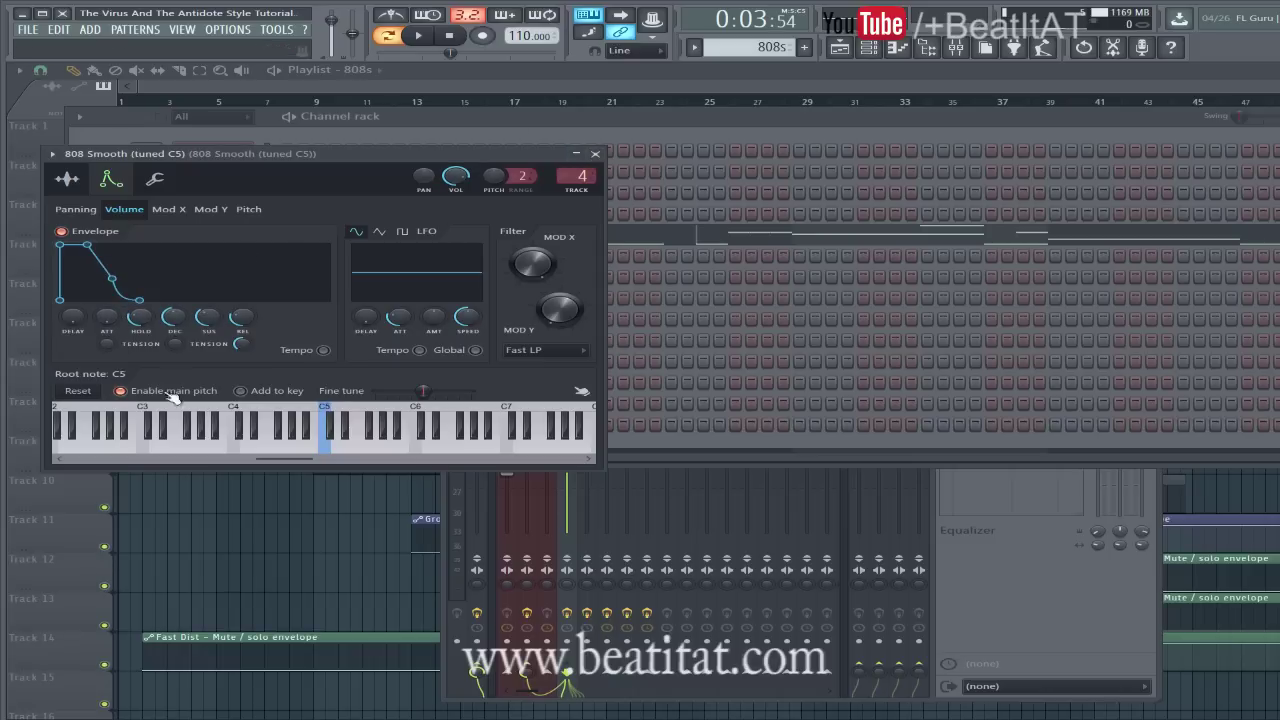
{"action": "left_click", "coordinate": [335, 450]}
{"action": "left_click", "coordinate": [240, 447]}
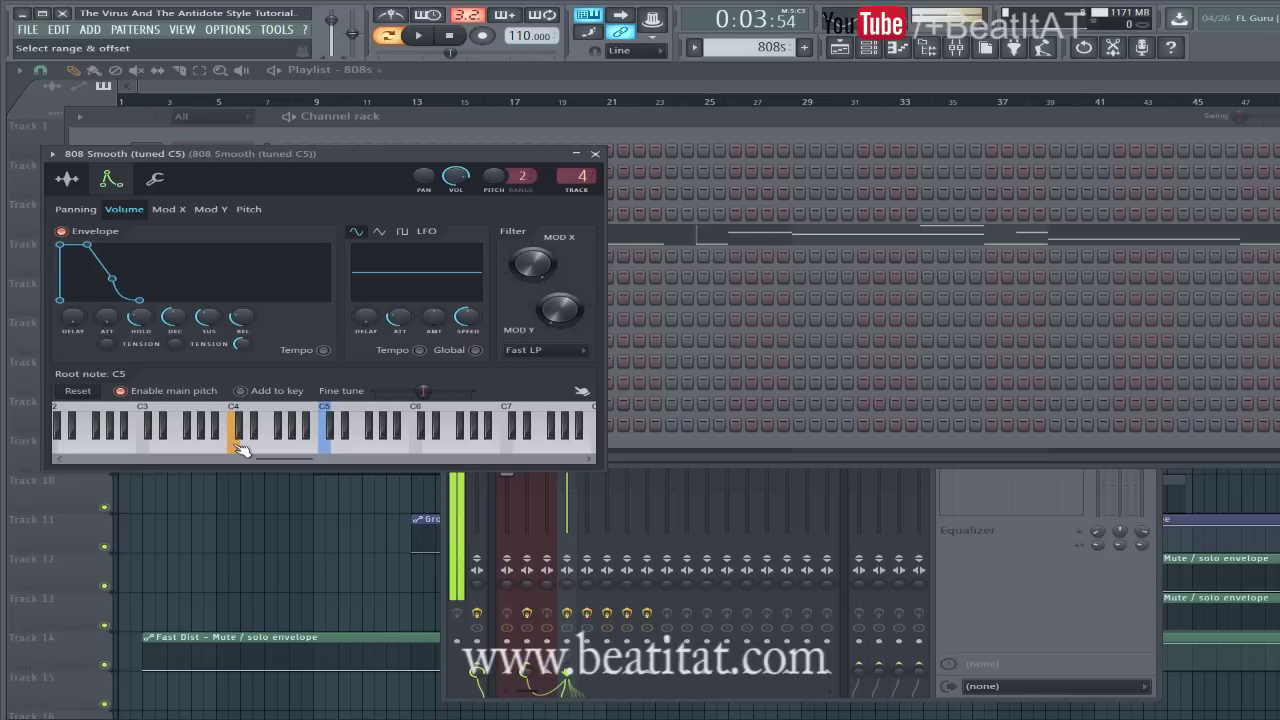
{"action": "left_click", "coordinate": [597, 154]}
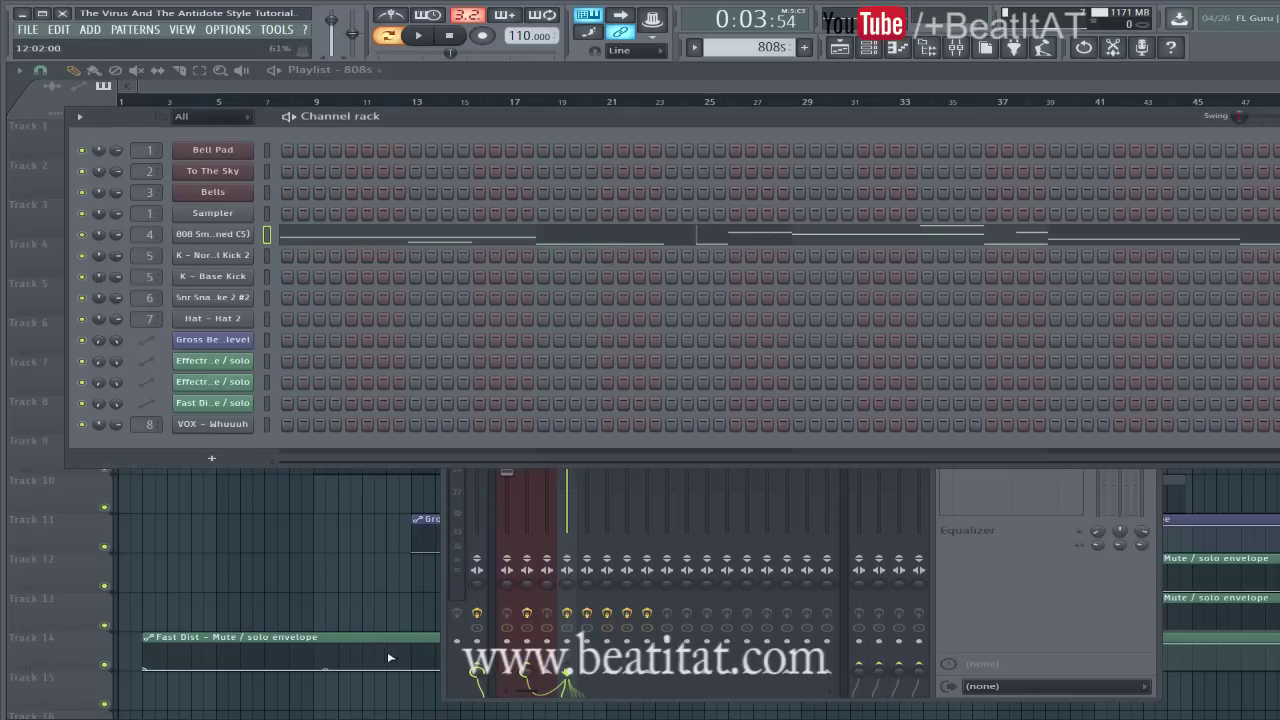
Examine the Kicks pattern's notes in the piano roll and channel rack, and reset the playback position to the start
{"action": "key", "text": "F6"}
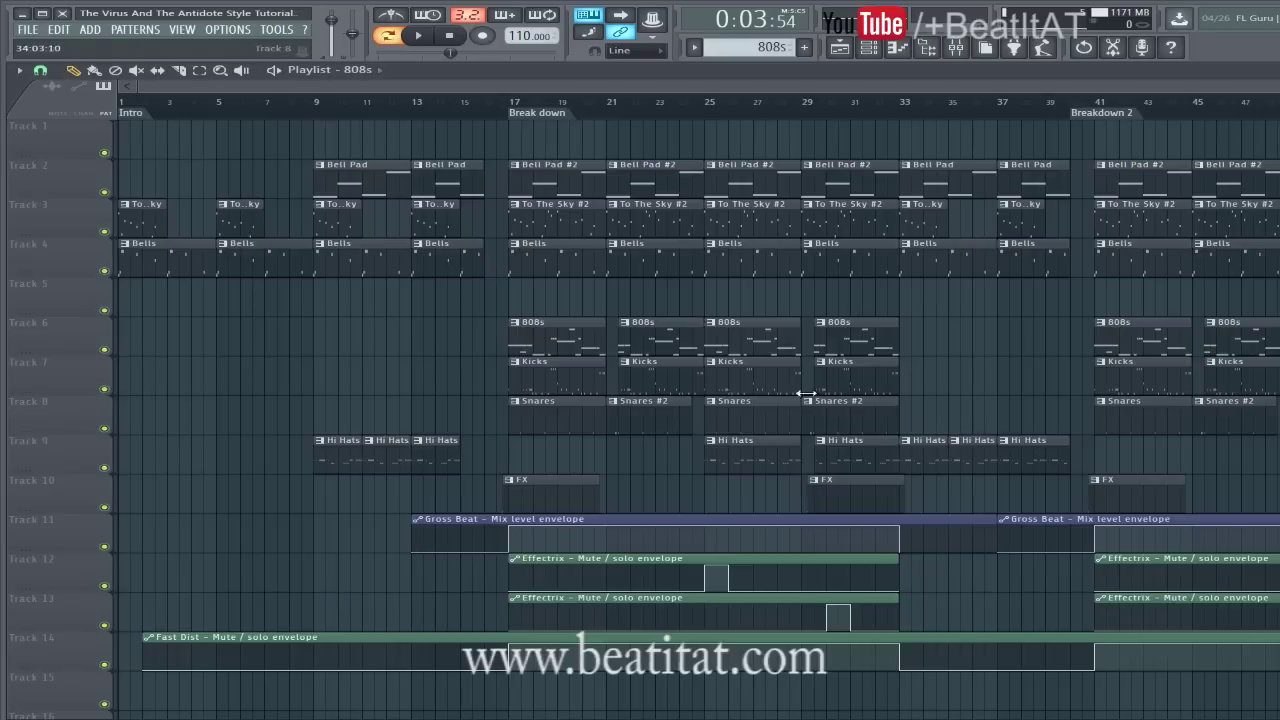
{"action": "double_click", "coordinate": [541, 374]}
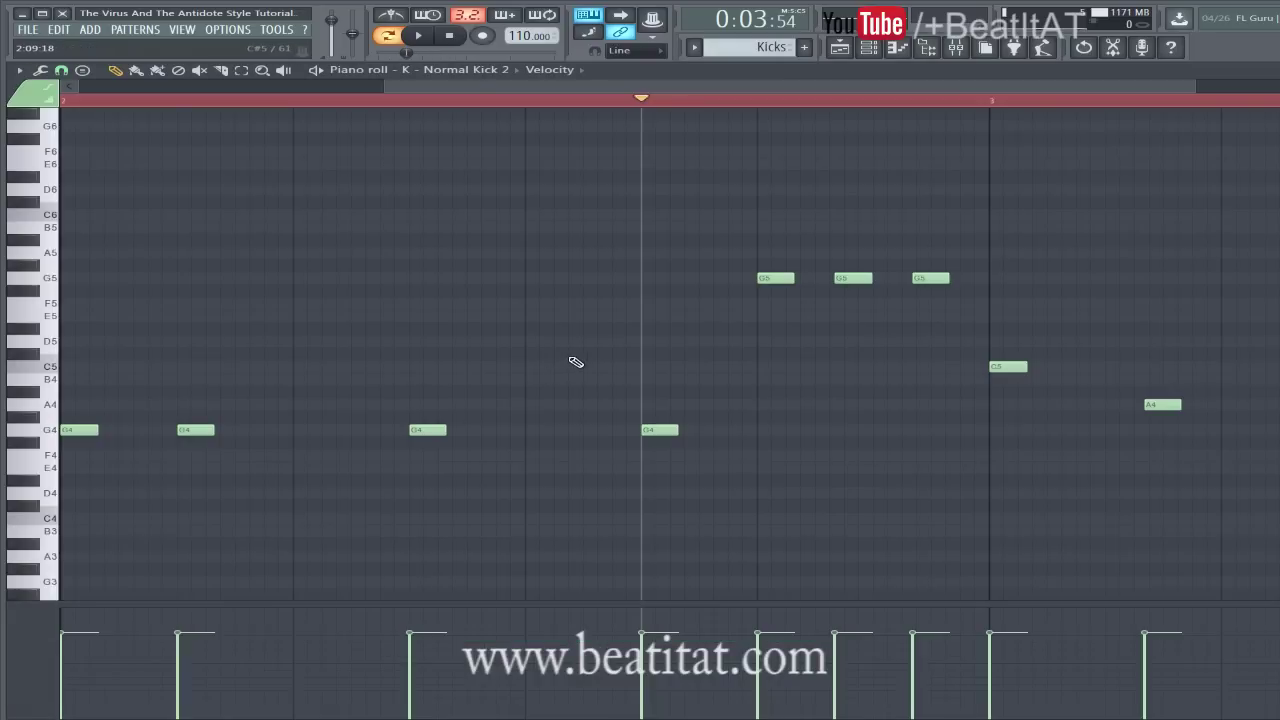
{"action": "key", "text": "F6"}
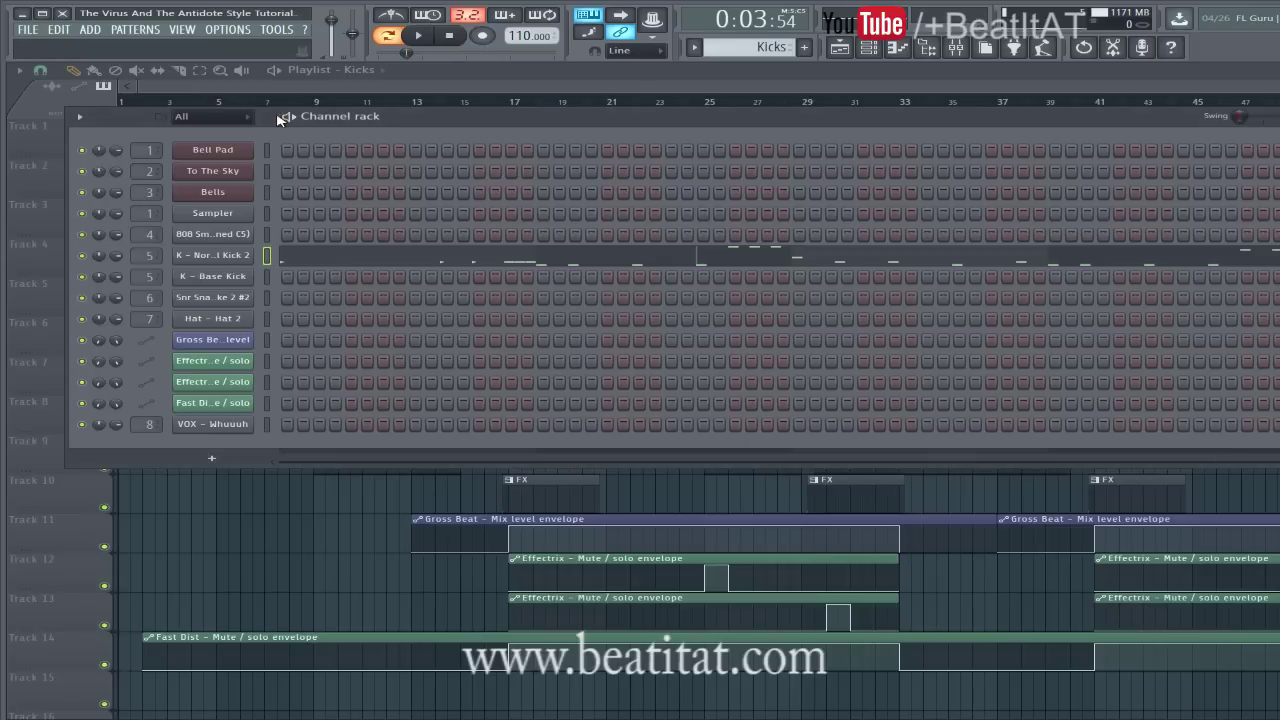
{"action": "left_click", "coordinate": [449, 35]}
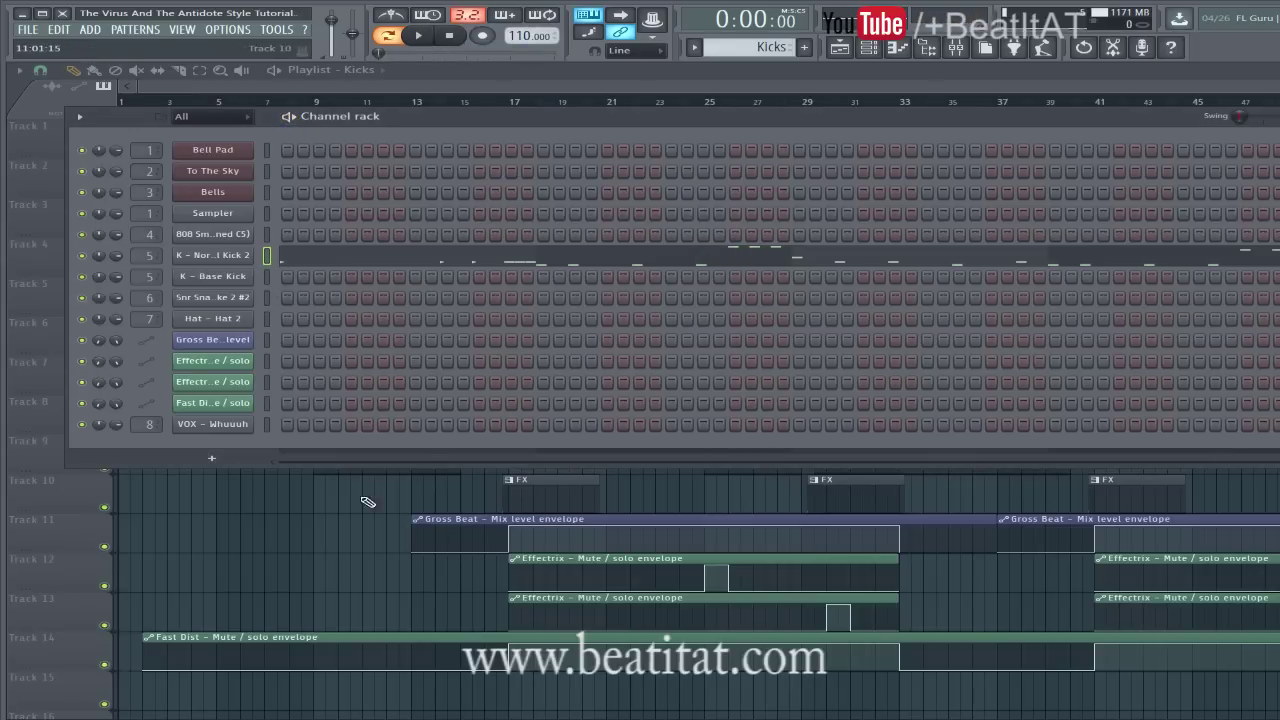
{"action": "key", "text": "F6"}
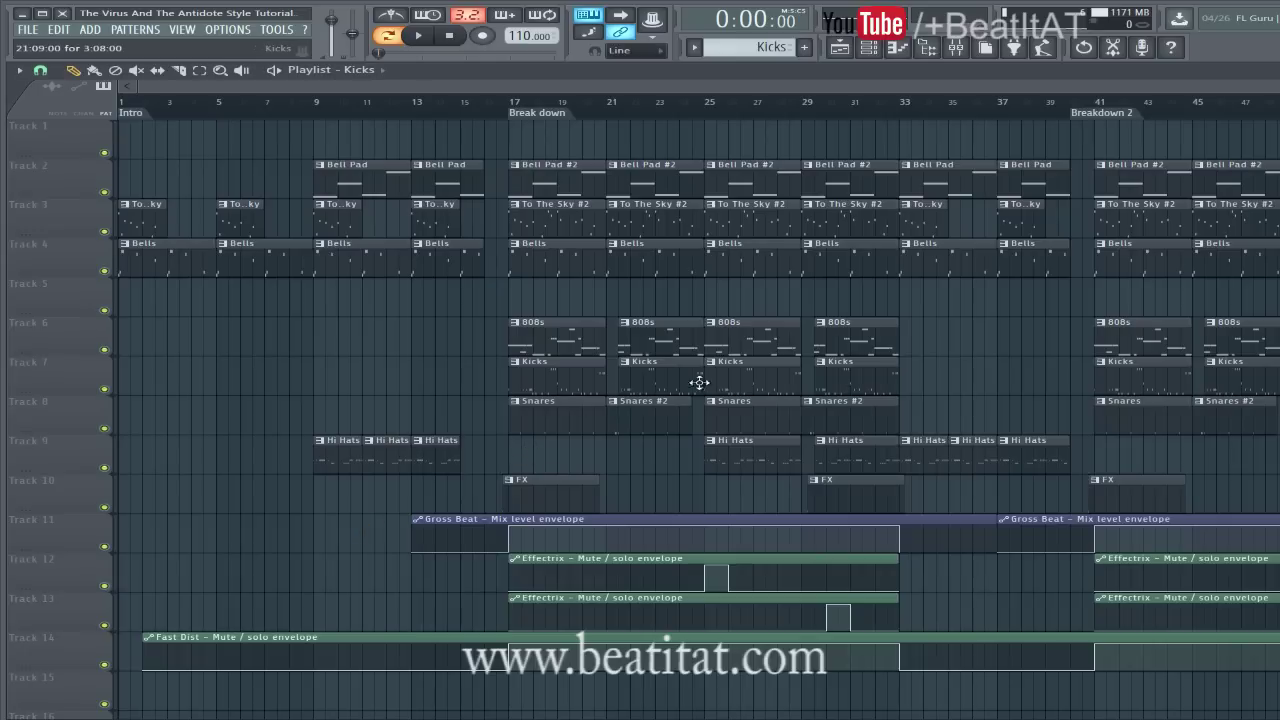
{"action": "double_click", "coordinate": [1126, 383]}
{"action": "key", "text": "F7"}
{"action": "key", "text": "F6"}
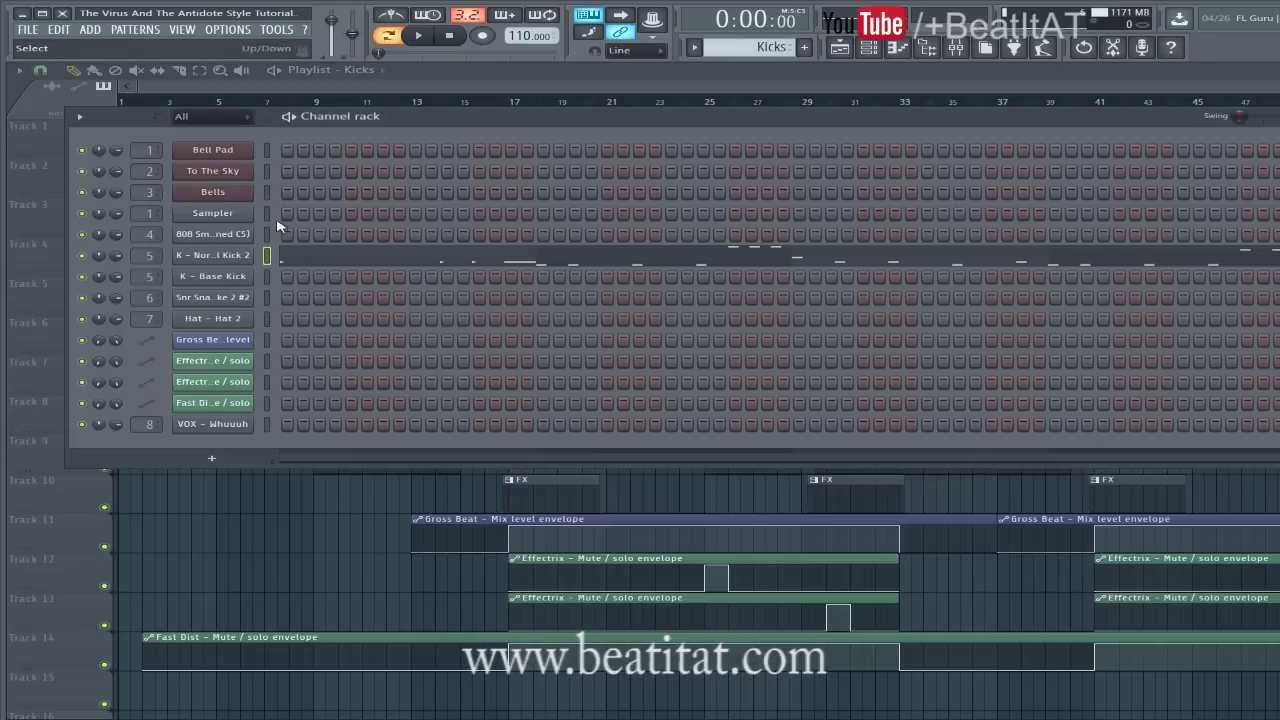
Copy the K - Normal Kick 2 notes of the Kicks pattern to the K - Base Kick channel, and play the pattern
{"action": "key", "text": "F6"}
{"action": "double_click", "coordinate": [550, 393]}
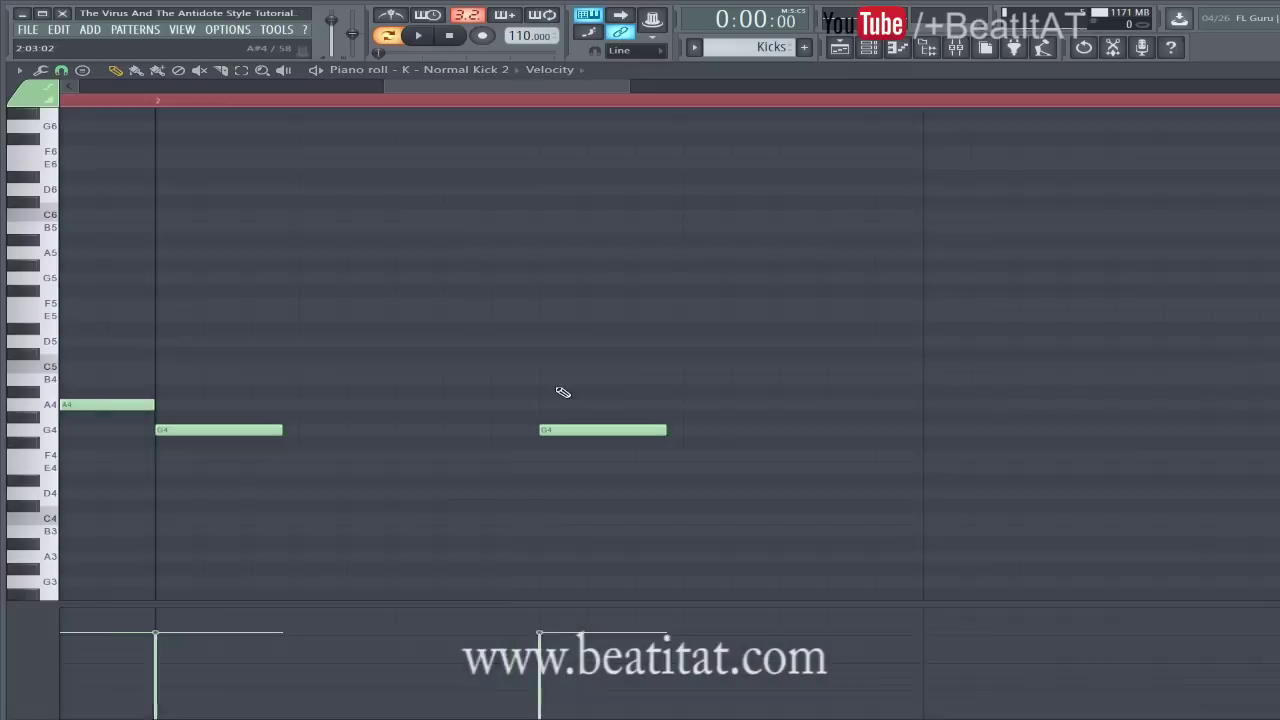
{"action": "key", "text": "F7"}
{"action": "key", "text": "F6"}
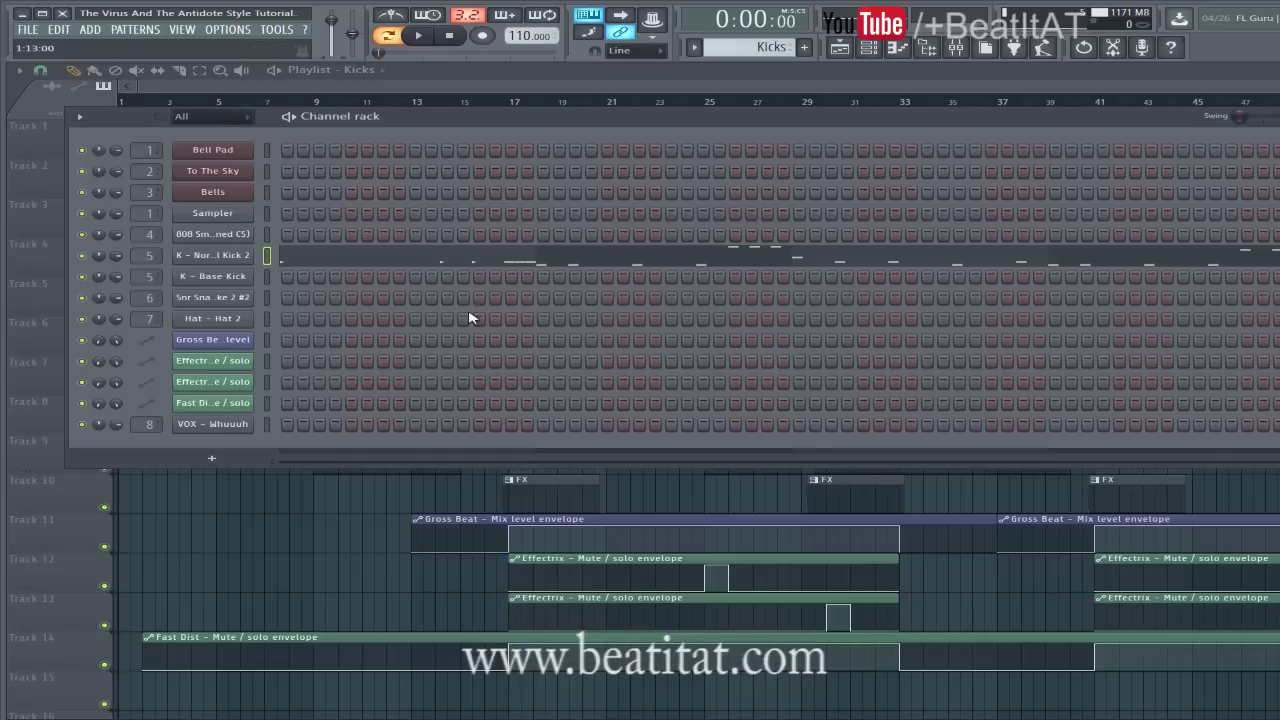
{"action": "left_click", "coordinate": [266, 277]}
{"action": "key", "text": "ctrl+v"}
{"action": "key", "text": "space"}
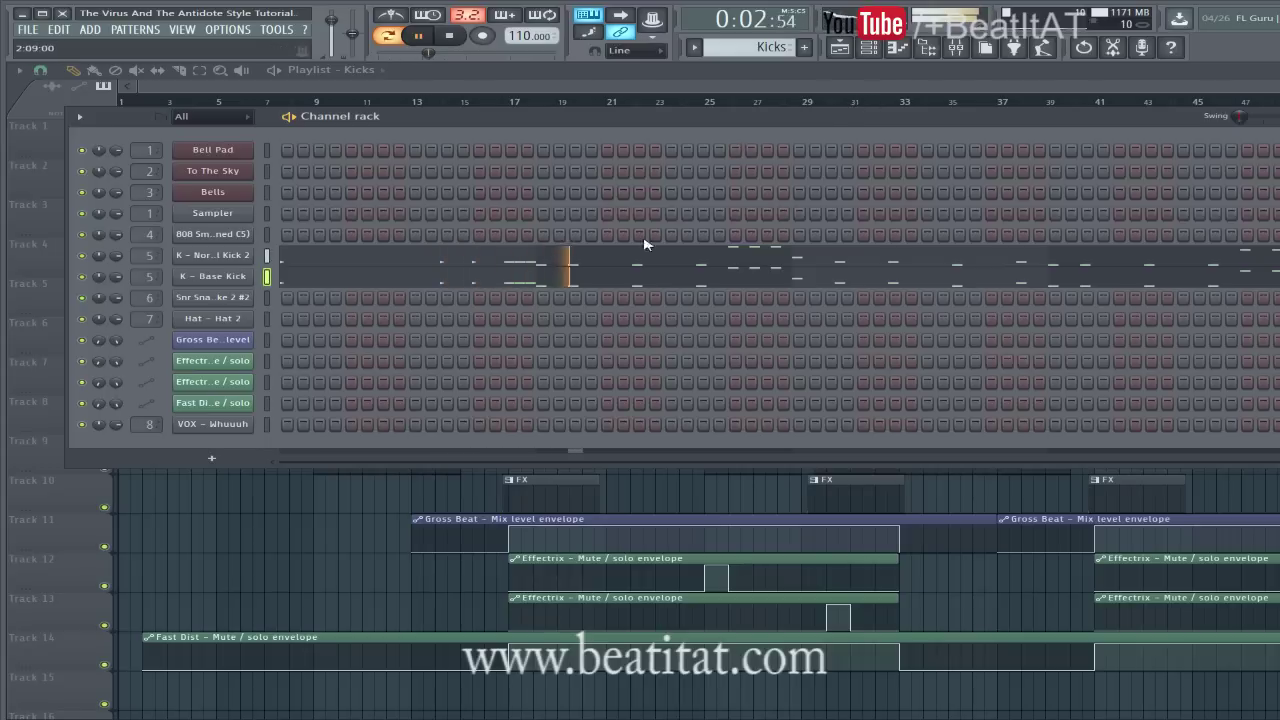
Play the song from the Break down marker at bar 17 and lower the K - Normal Kick mixer level to about -1.8 dB
{"action": "left_click", "coordinate": [513, 102]}
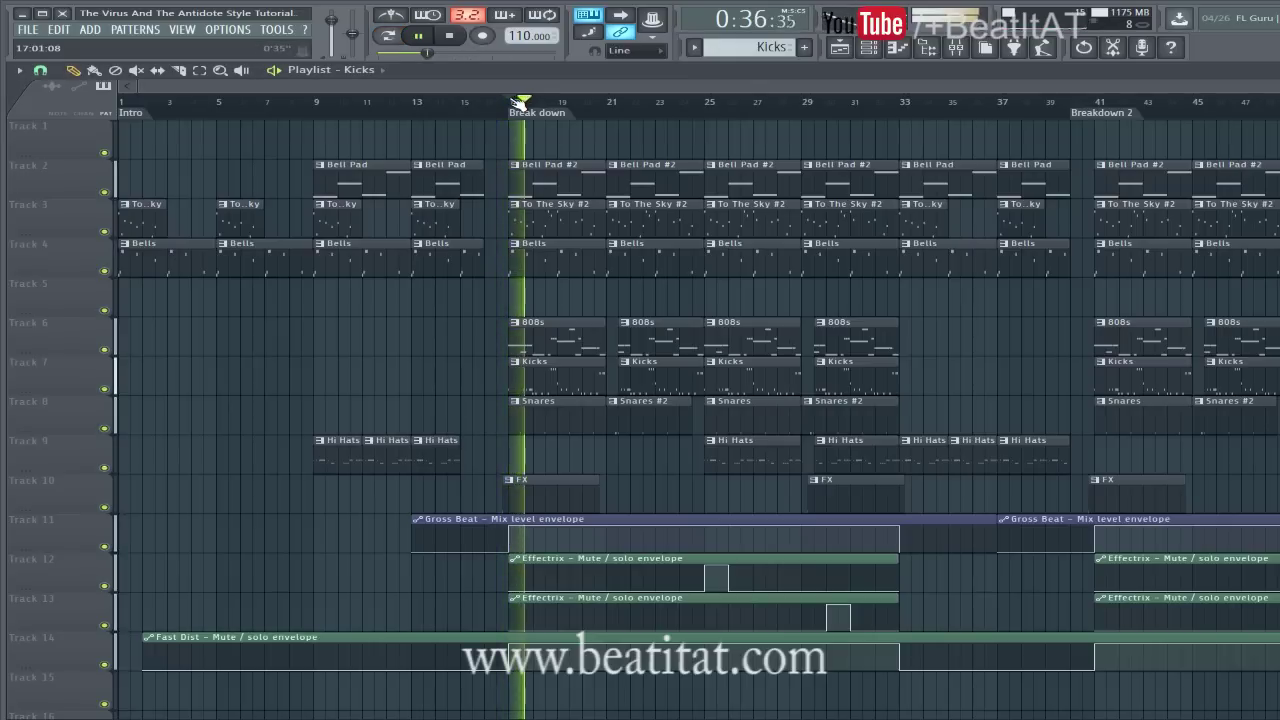
{"action": "left_click", "coordinate": [955, 48]}
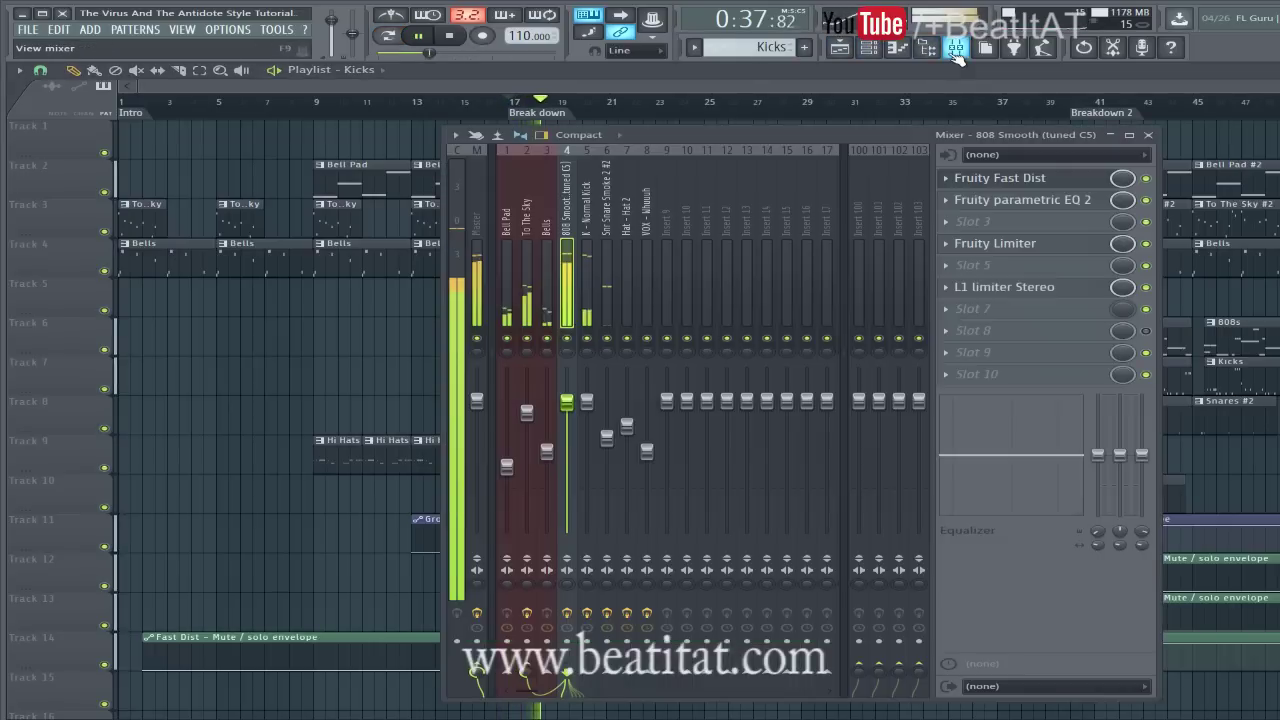
{"action": "left_click", "coordinate": [585, 300]}
{"action": "left_click_drag", "start_coordinate": [587, 402], "coordinate": [588, 426]}
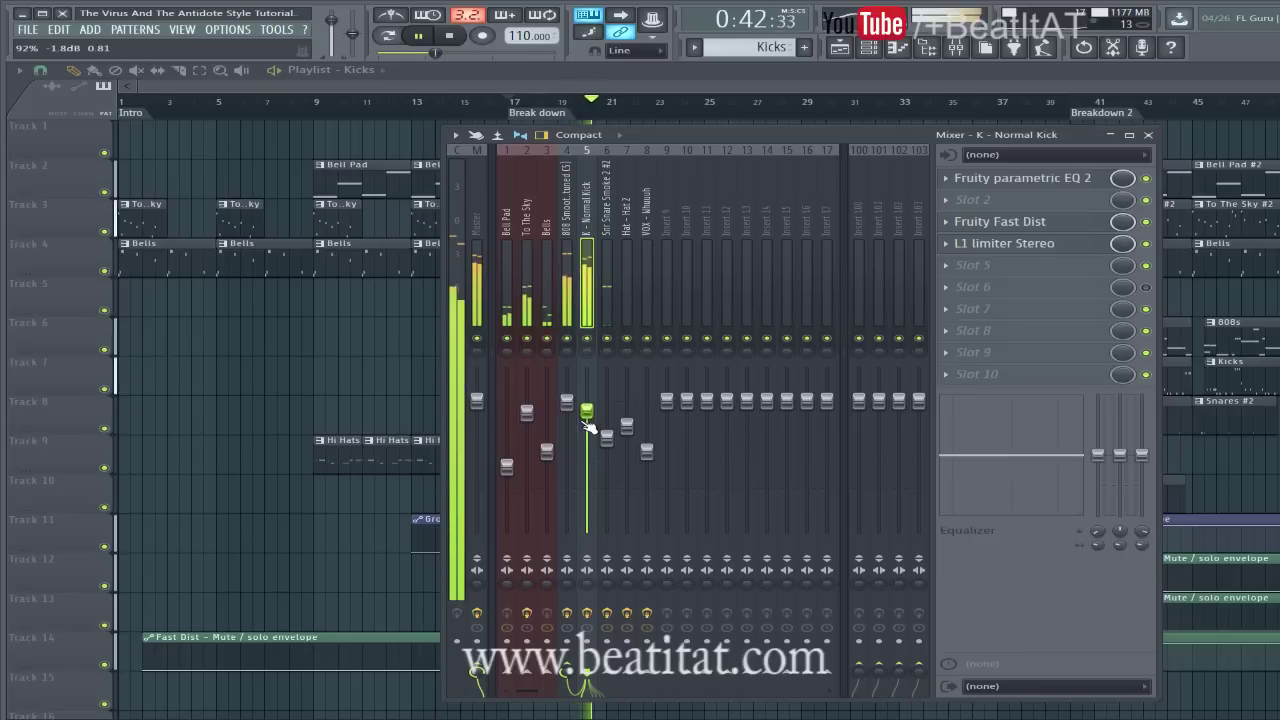
Check the kick channels in the channel rack, stop the song, and open the Fruity Parametric EQ 2 on the K - Normal Kick track
{"action": "left_click", "coordinate": [869, 48]}
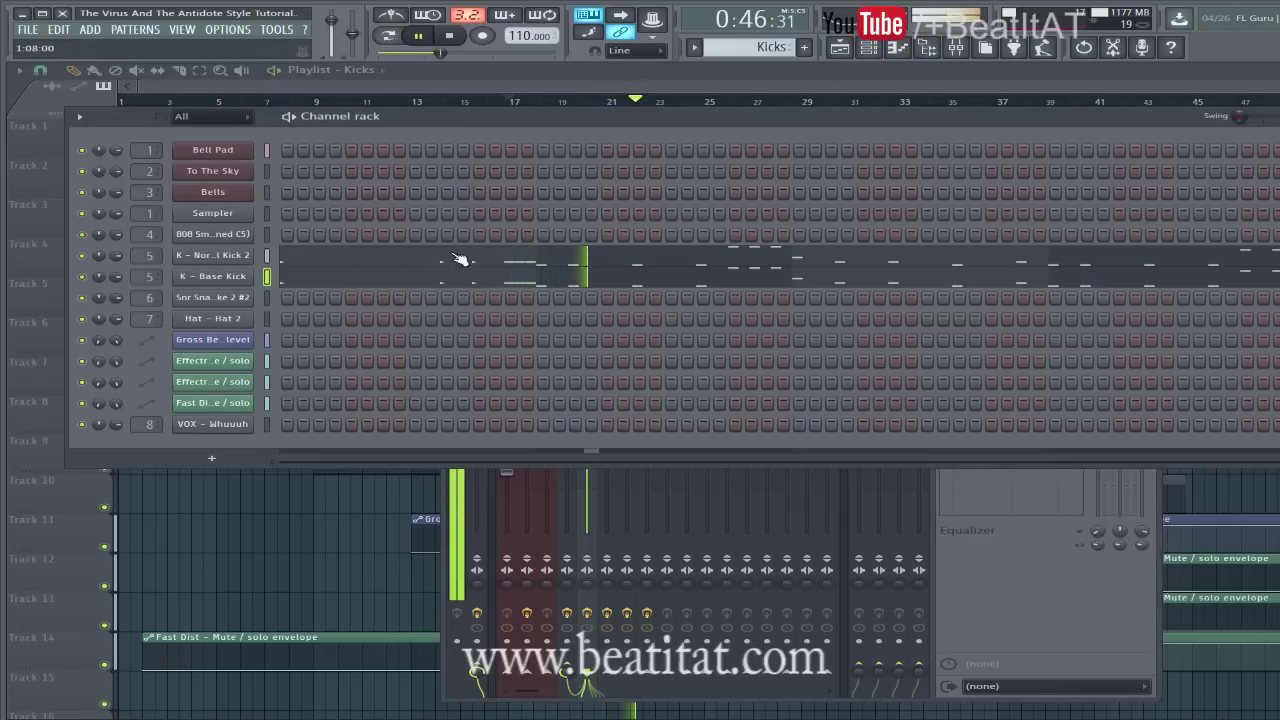
{"action": "key", "text": "space"}
{"action": "left_click", "coordinate": [986, 689]}
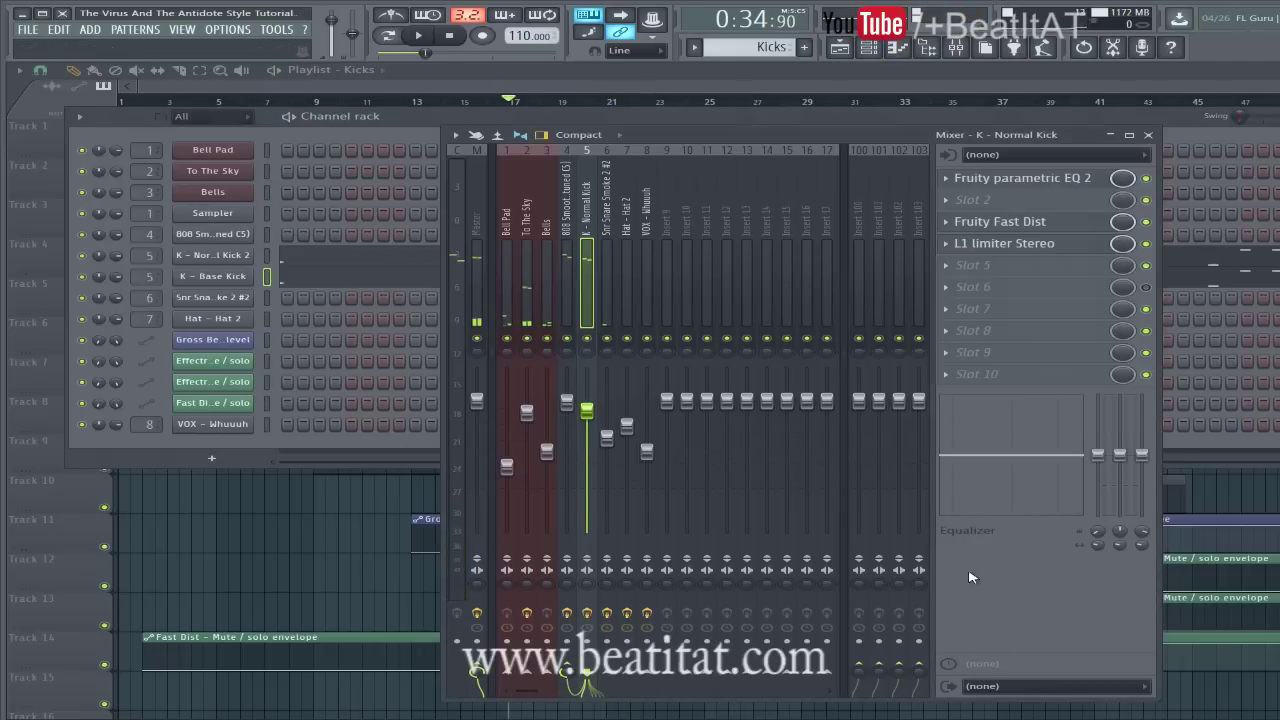
{"action": "left_click", "coordinate": [1067, 178]}
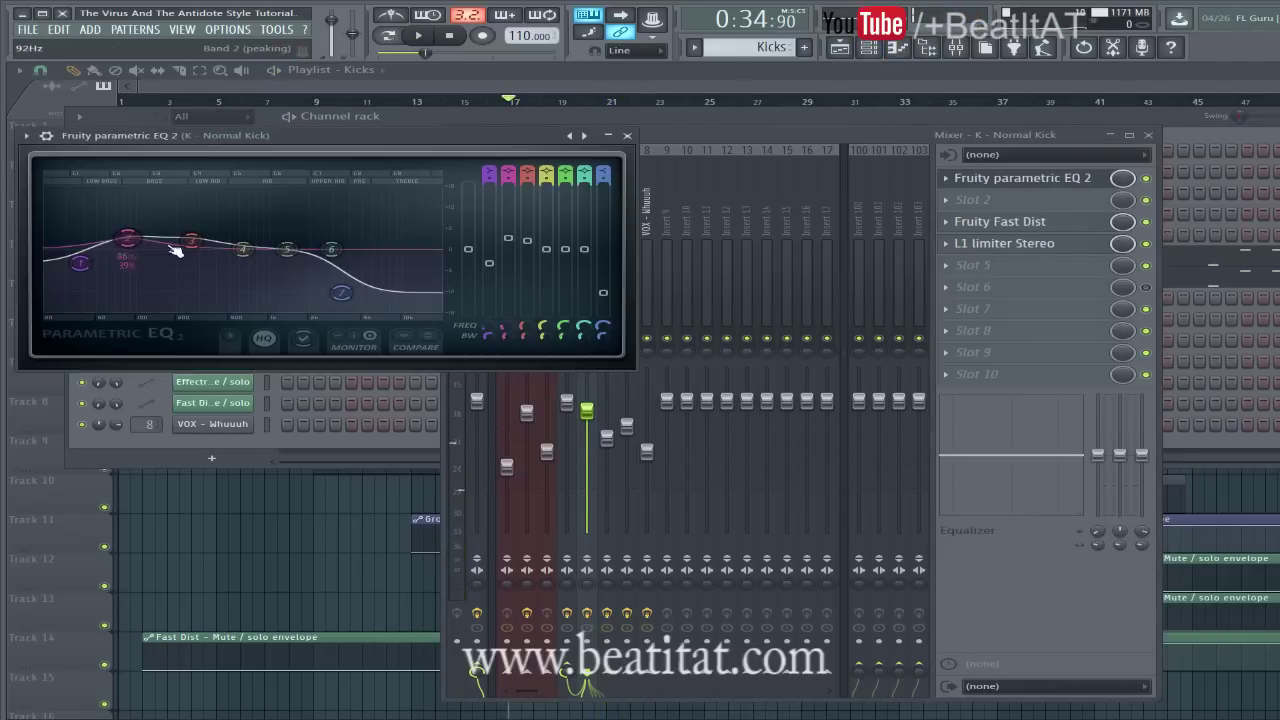
Review the Fruity Fast Dist settings on the K - Normal Kick track, close the effect windows, and play the Kicks pattern
{"action": "left_click", "coordinate": [629, 135]}
{"action": "left_click", "coordinate": [1071, 224]}
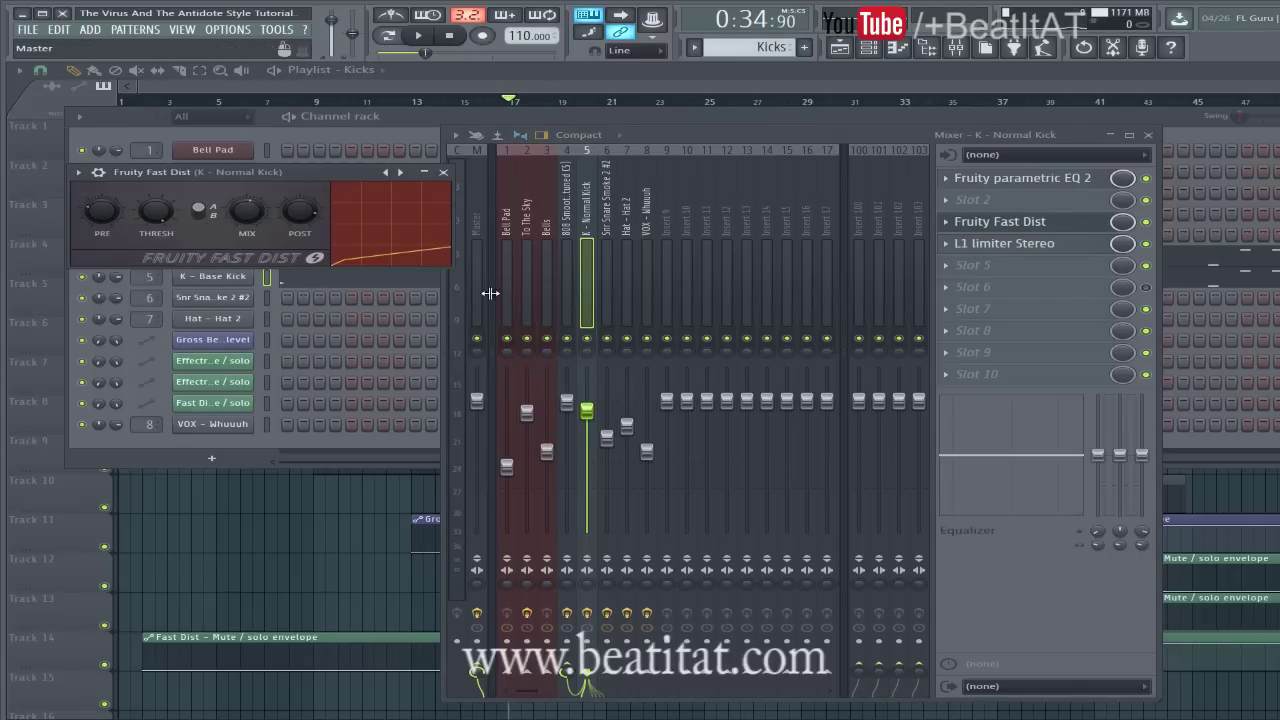
{"action": "left_click", "coordinate": [428, 139]}
{"action": "key", "text": "space"}
{"action": "key", "text": "F9"}
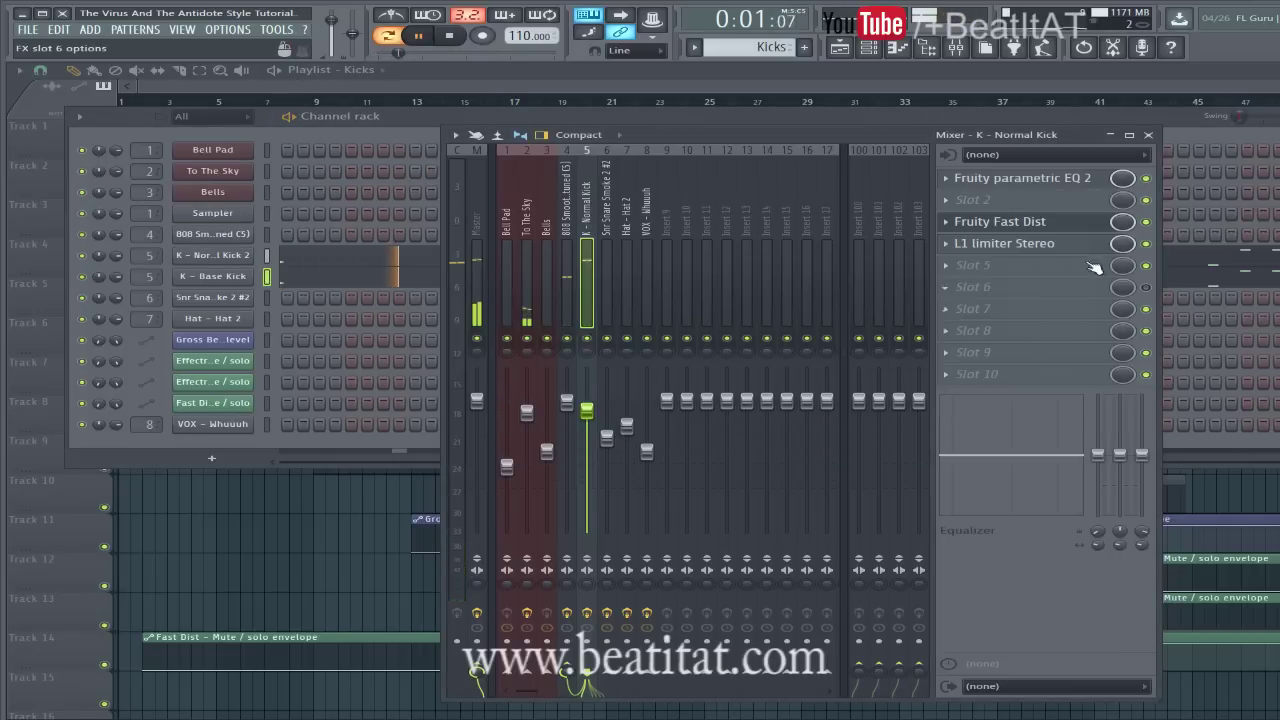
Audition the pattern with the K - Normal Kick track's EQ, Fruity Fast Dist and L1 limiter bypassed, re-enable them, and stop playback
{"action": "left_click", "coordinate": [1146, 221]}
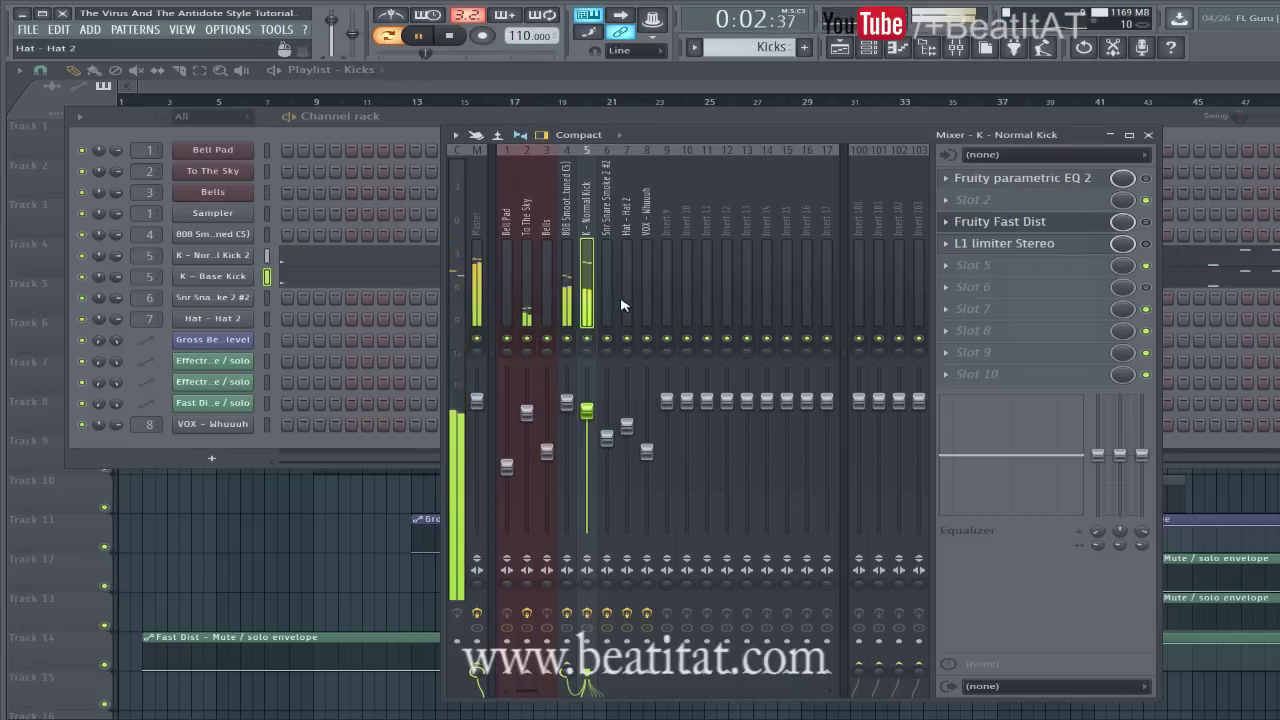
{"action": "left_click", "coordinate": [413, 119]}
{"action": "key", "text": "space"}
{"action": "left_click", "coordinate": [449, 38]}
{"action": "key", "text": "space"}
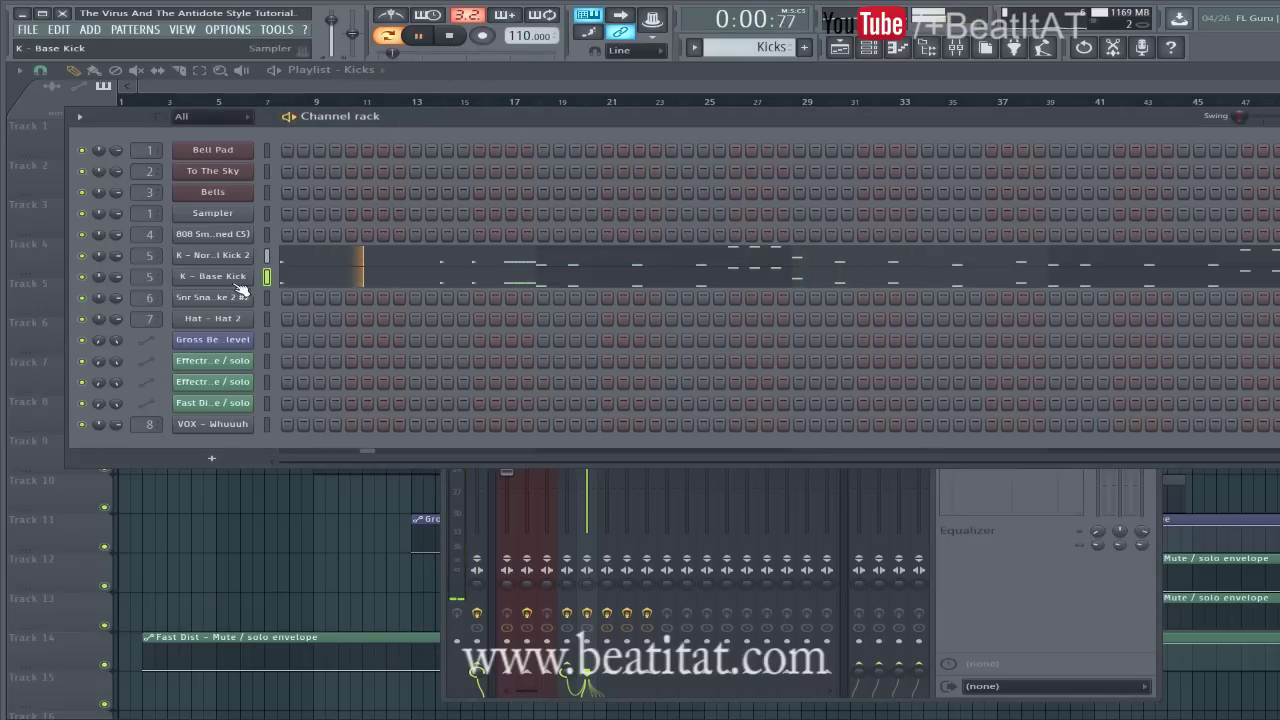
{"action": "key", "text": "F9"}
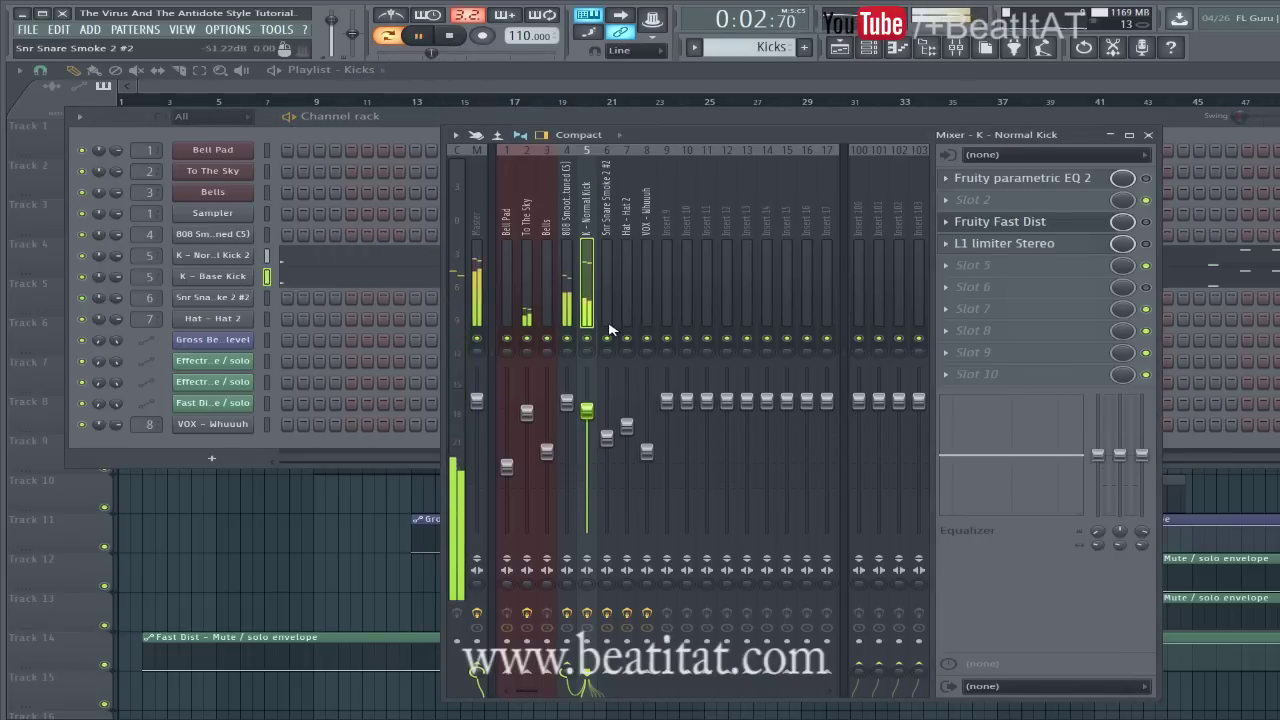
{"action": "left_click", "coordinate": [568, 290]}
{"action": "left_click", "coordinate": [589, 290]}
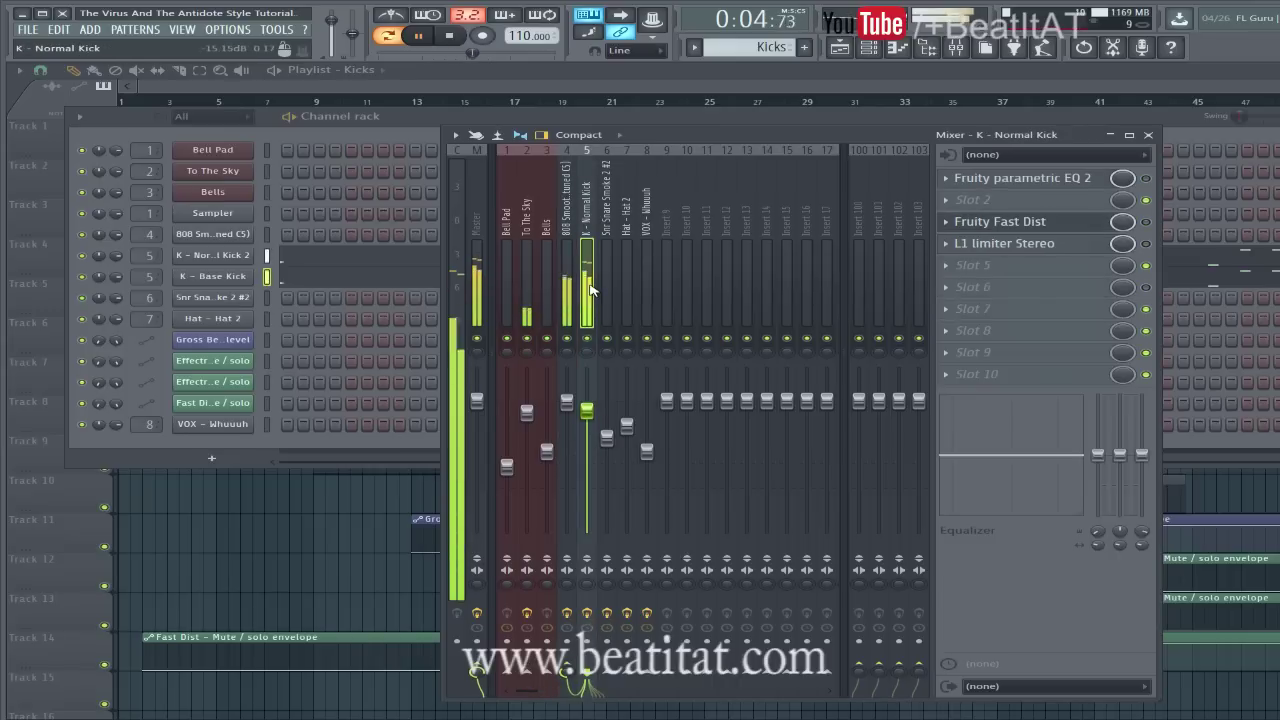
{"action": "left_click", "coordinate": [568, 288]}
{"action": "left_click", "coordinate": [592, 288]}
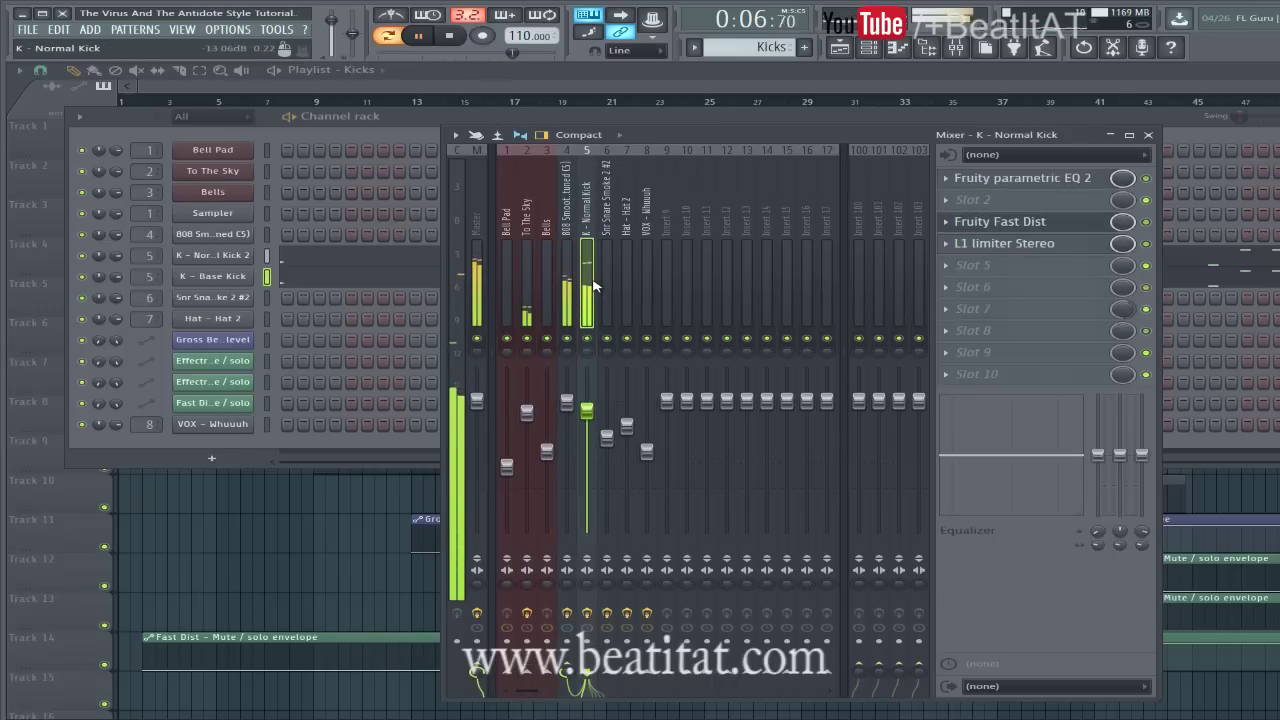
{"action": "key", "text": "space"}
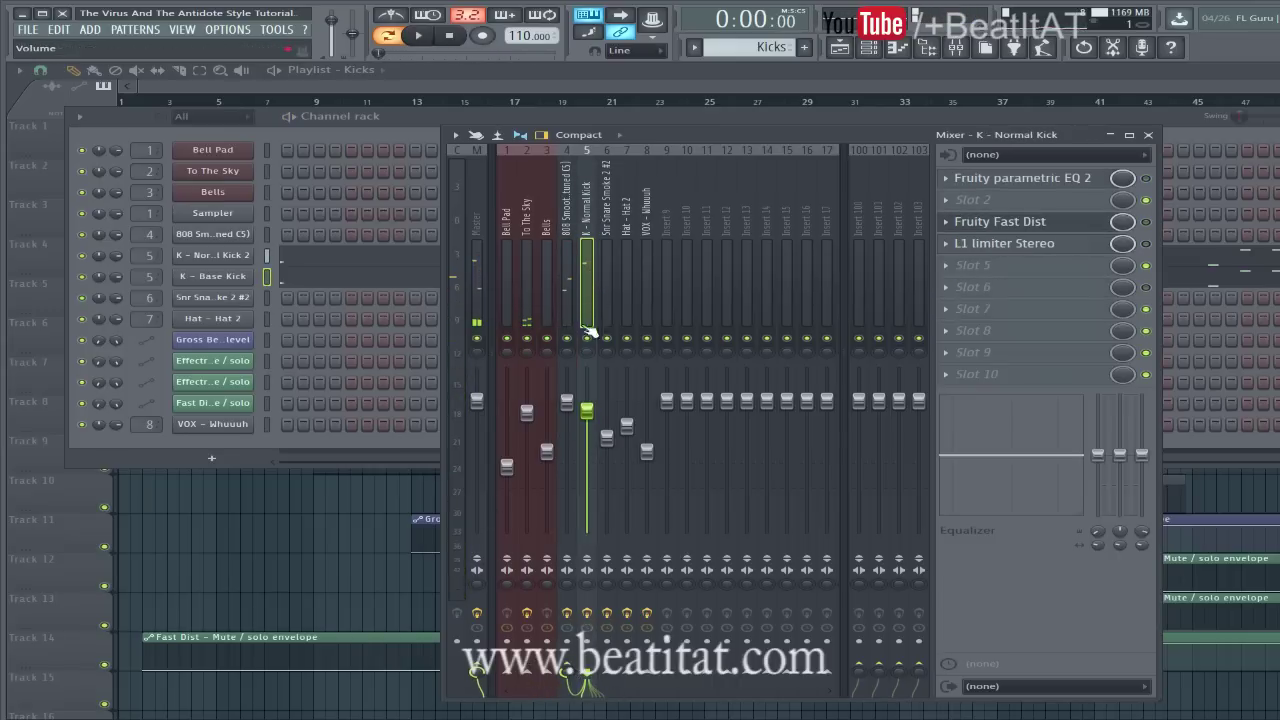
Compare the effects and routing of the 808 Smooth, To The Sky, Bells and K - Normal Kick mixer tracks
{"action": "left_click", "coordinate": [569, 280]}
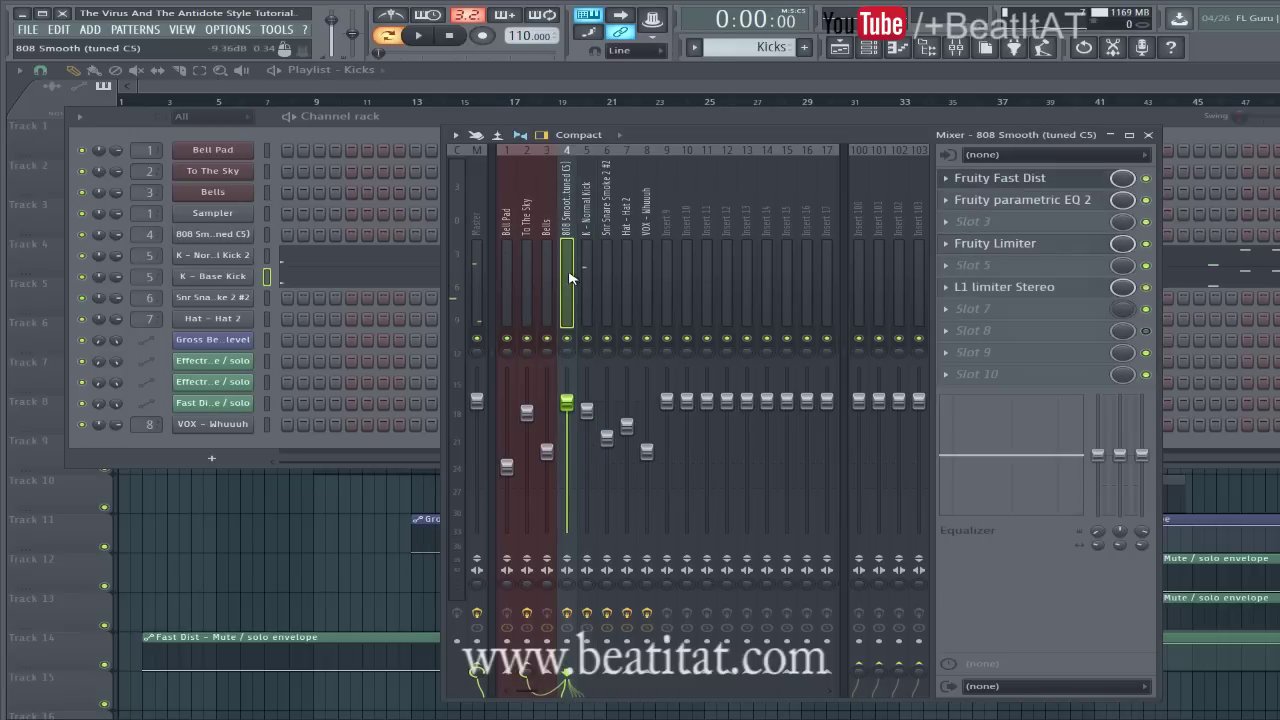
{"action": "left_click", "coordinate": [530, 243]}
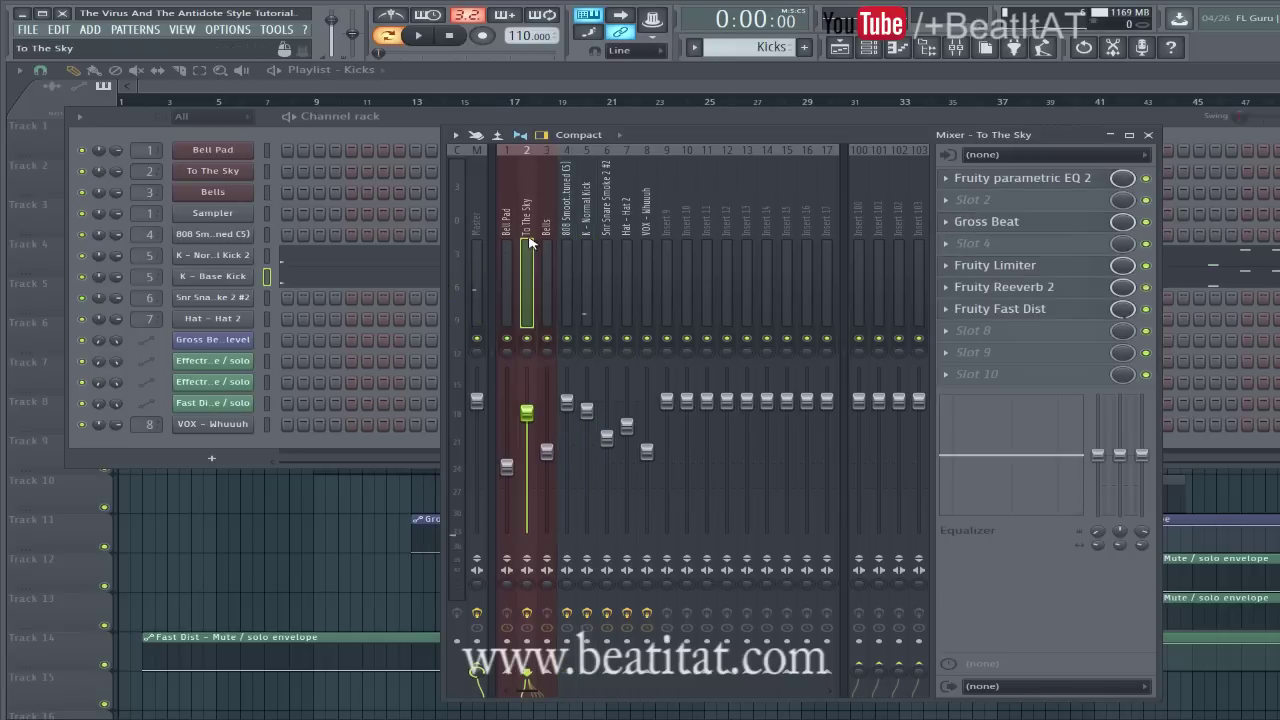
{"action": "left_click", "coordinate": [567, 270]}
{"action": "left_click", "coordinate": [546, 255]}
{"action": "left_click", "coordinate": [527, 248]}
{"action": "left_click", "coordinate": [570, 245]}
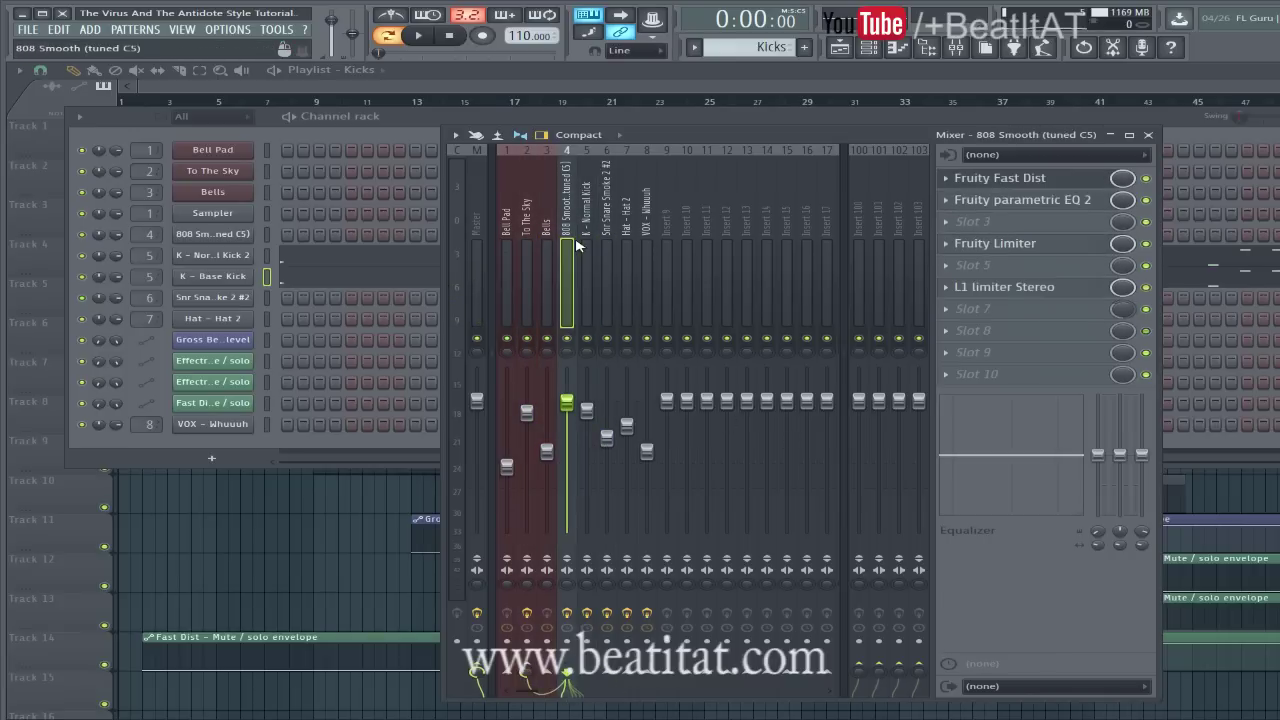
{"action": "left_click", "coordinate": [586, 248]}
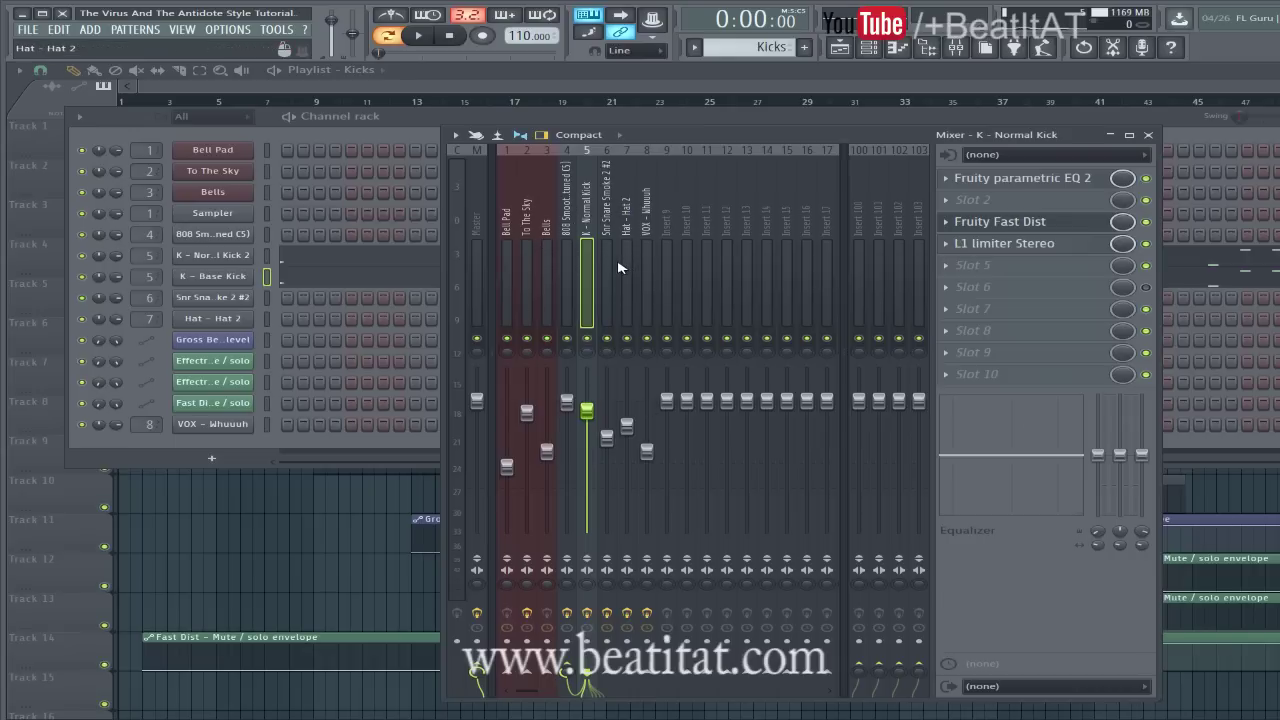
Show the sidechain routing options from K - Normal Kick to the snare and from 808 Smooth to Bells, without choosing any
{"action": "right_click", "coordinate": [606, 676]}
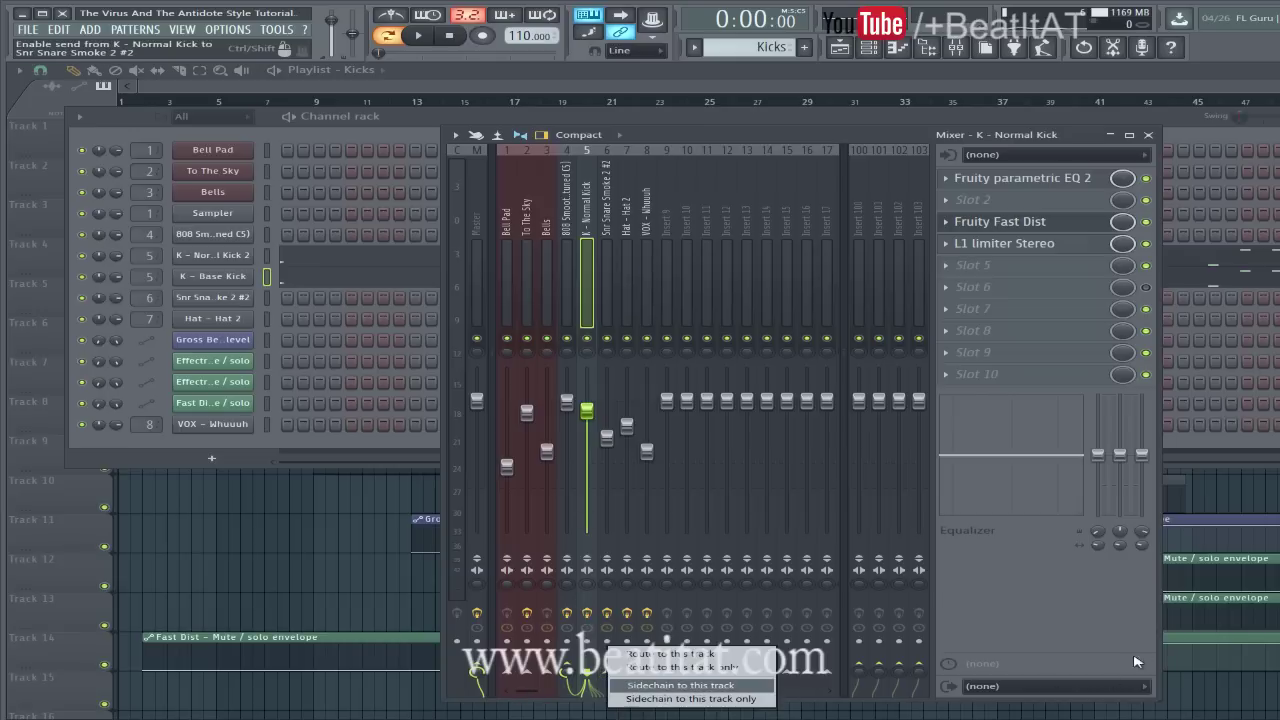
{"action": "left_click", "coordinate": [1160, 615]}
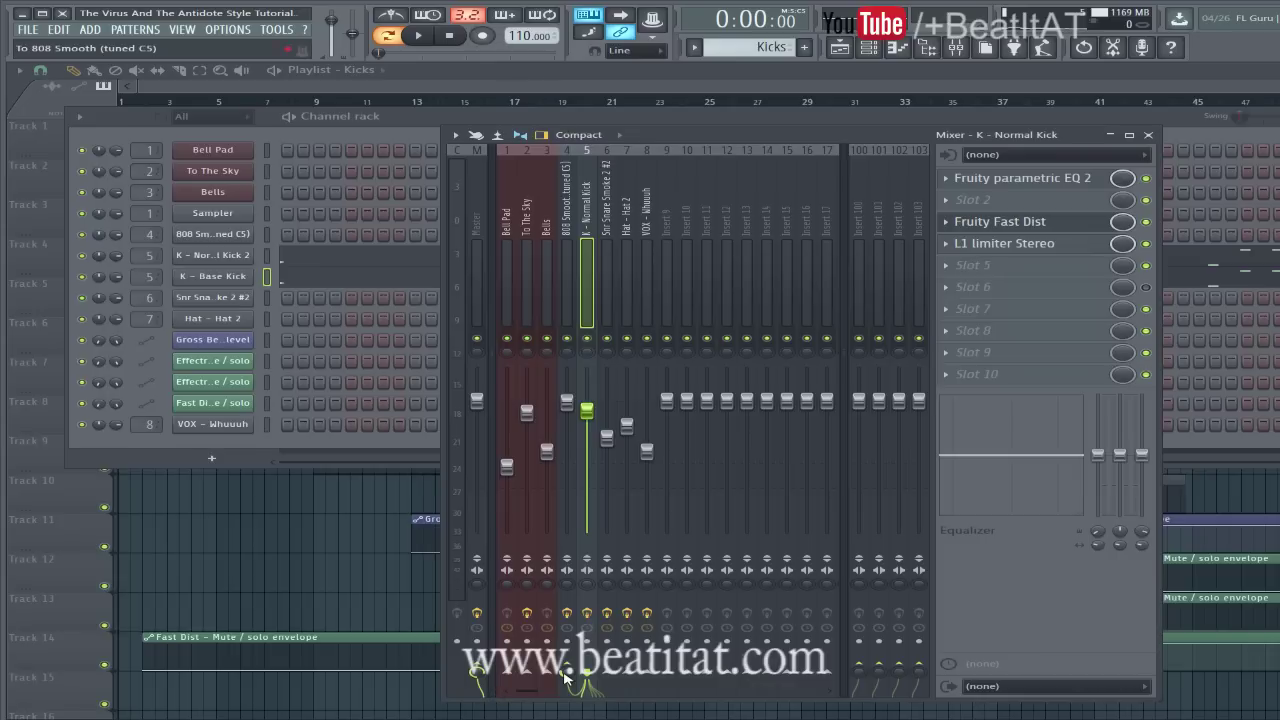
{"action": "scroll", "coordinate": [572, 683], "scroll_direction": "down", "scroll_amount": 3}
{"action": "left_click", "coordinate": [567, 186]}
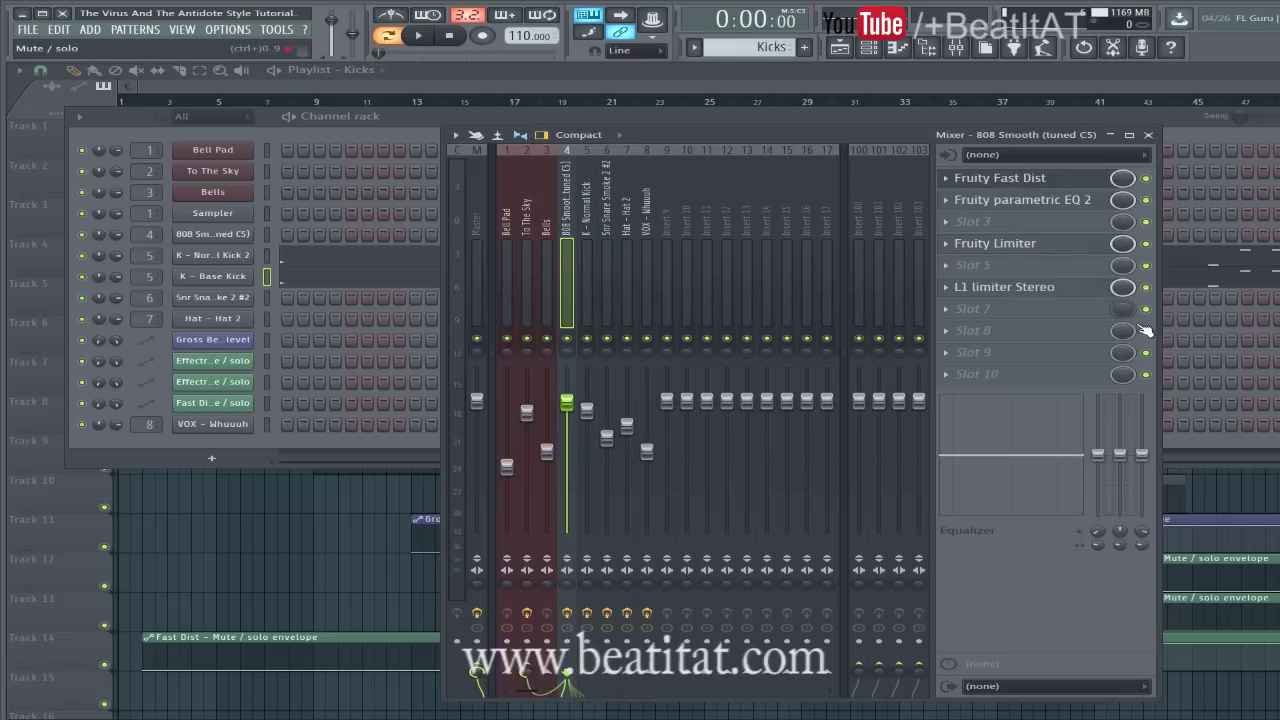
{"action": "left_click", "coordinate": [530, 222]}
{"action": "left_click", "coordinate": [567, 340]}
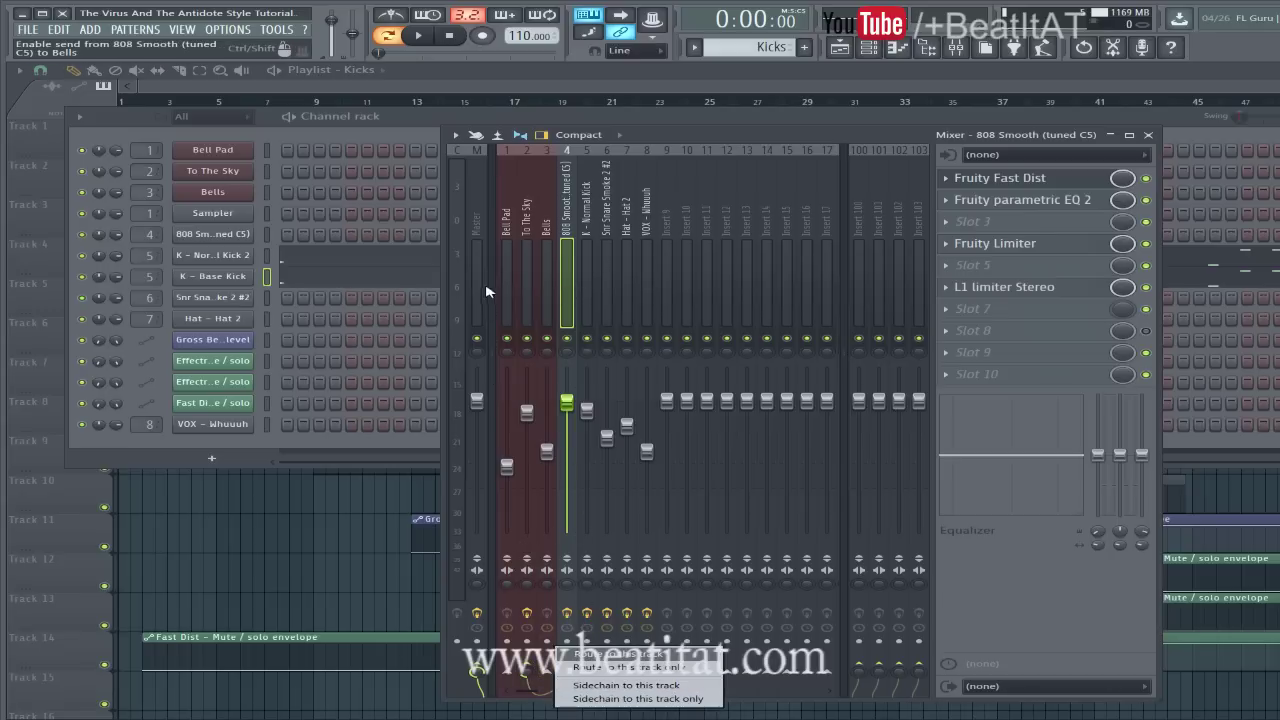
{"action": "left_click", "coordinate": [540, 245]}
Examine the Fruity Limiter settings on the To The Sky track and on the 808 Smooth track, and close both windows
{"action": "left_click", "coordinate": [531, 260]}
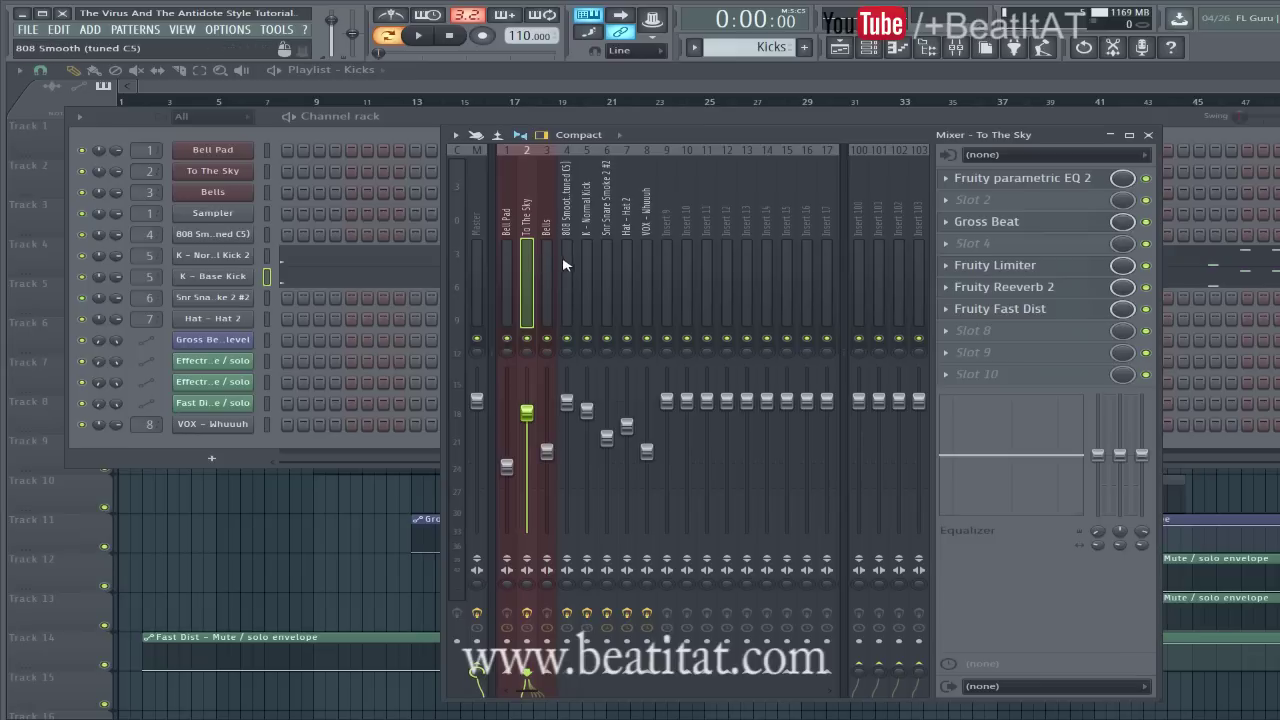
{"action": "left_click", "coordinate": [1040, 266]}
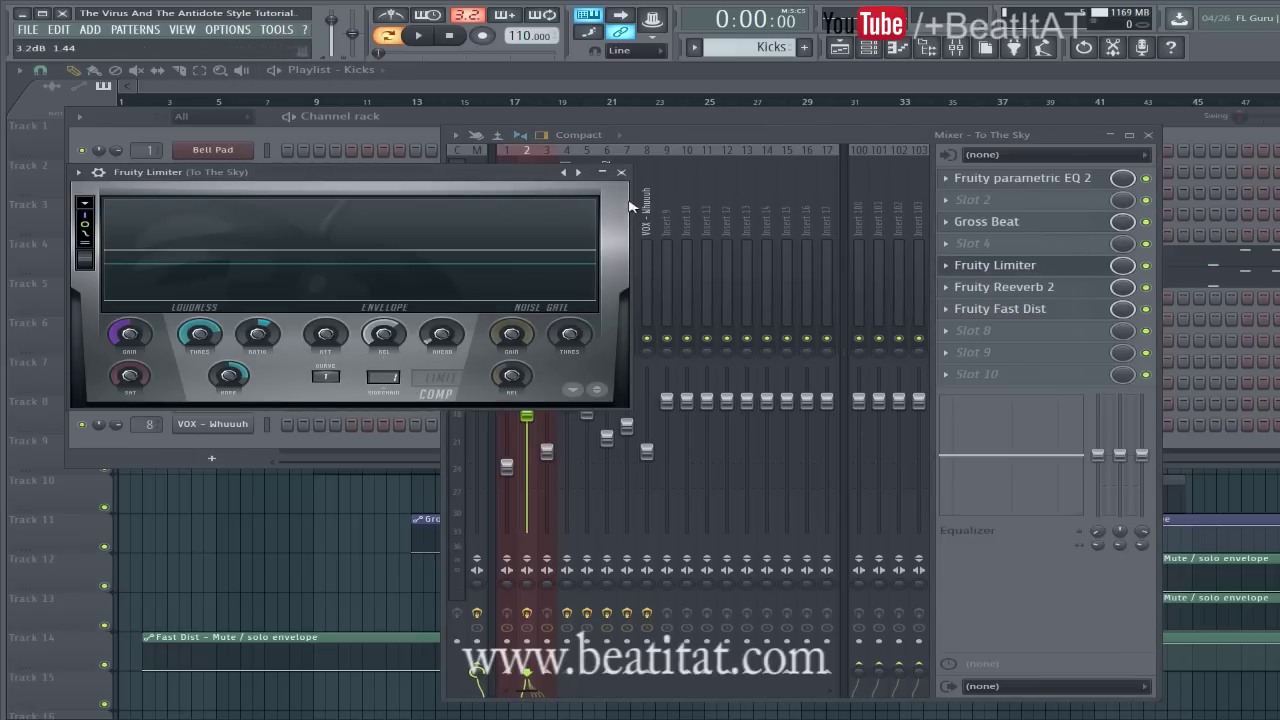
{"action": "left_click", "coordinate": [621, 172]}
{"action": "left_click", "coordinate": [567, 250]}
{"action": "left_click", "coordinate": [1090, 250]}
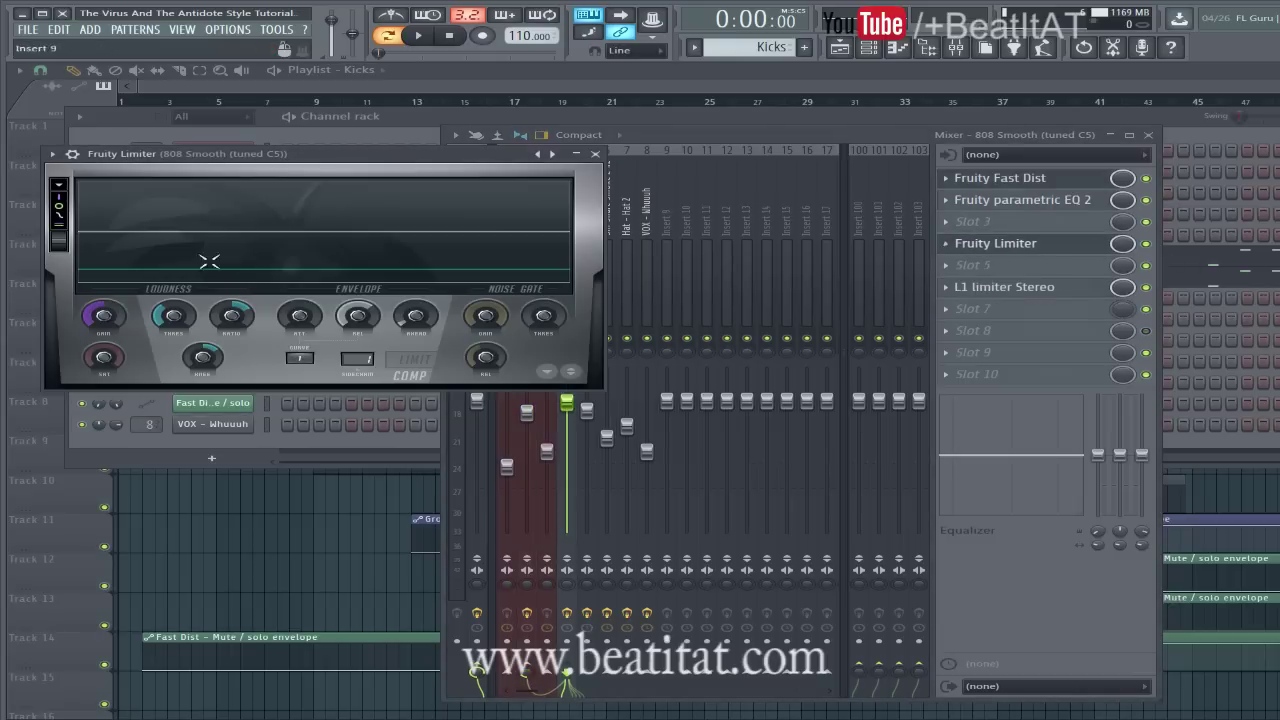
{"action": "left_click", "coordinate": [594, 156]}
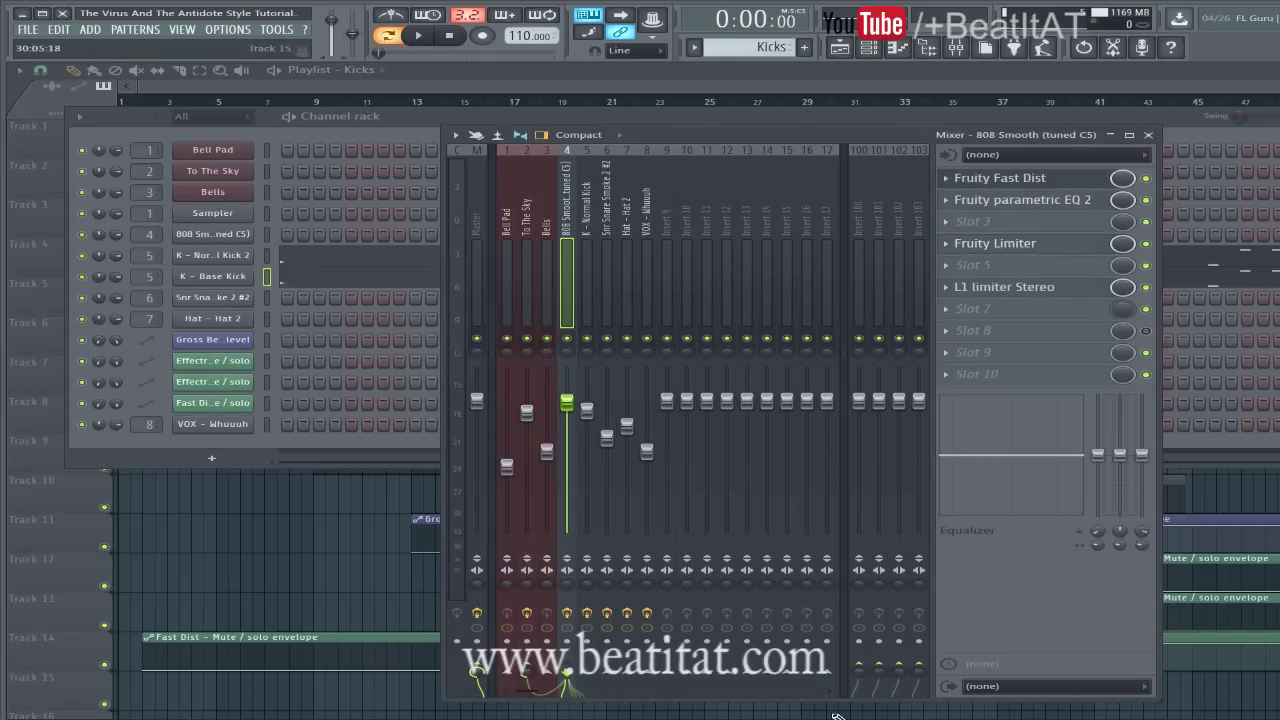
Recheck the 808 Smooth track's Fruity Limiter, and examine the routing between the 808 Smooth and K - Normal Kick tracks
{"action": "left_click", "coordinate": [1005, 244]}
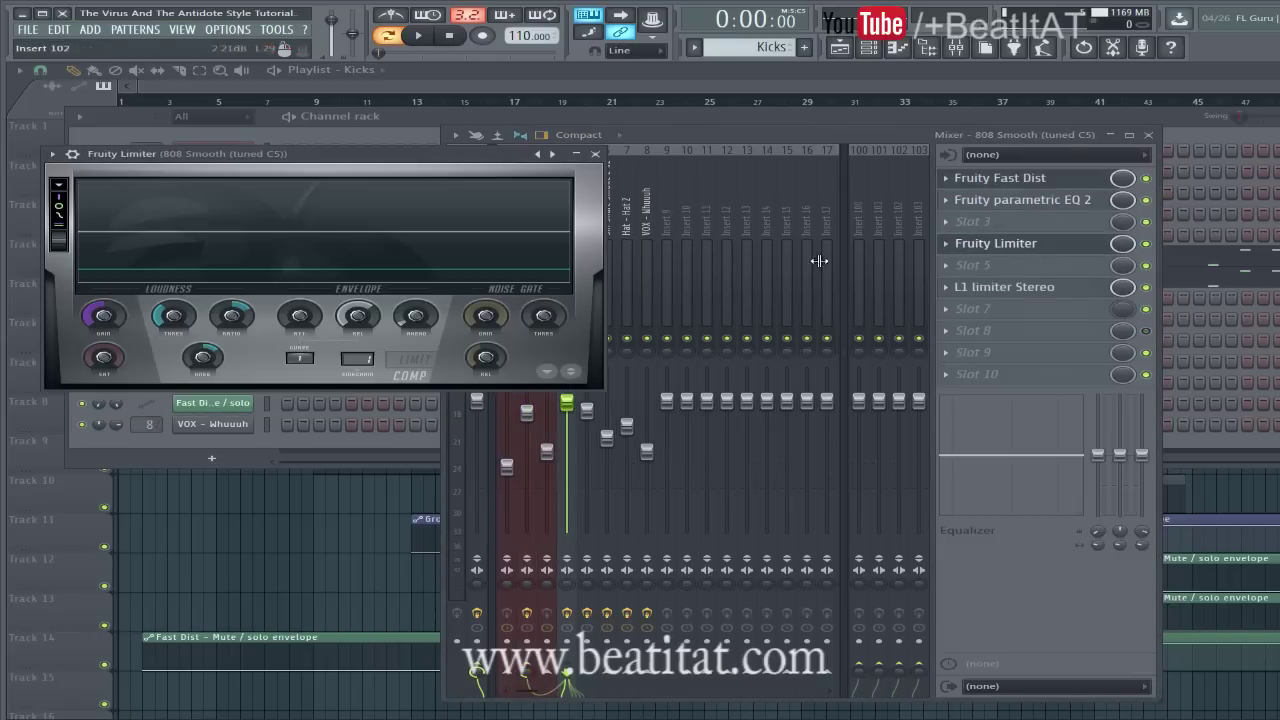
{"action": "left_click", "coordinate": [590, 152]}
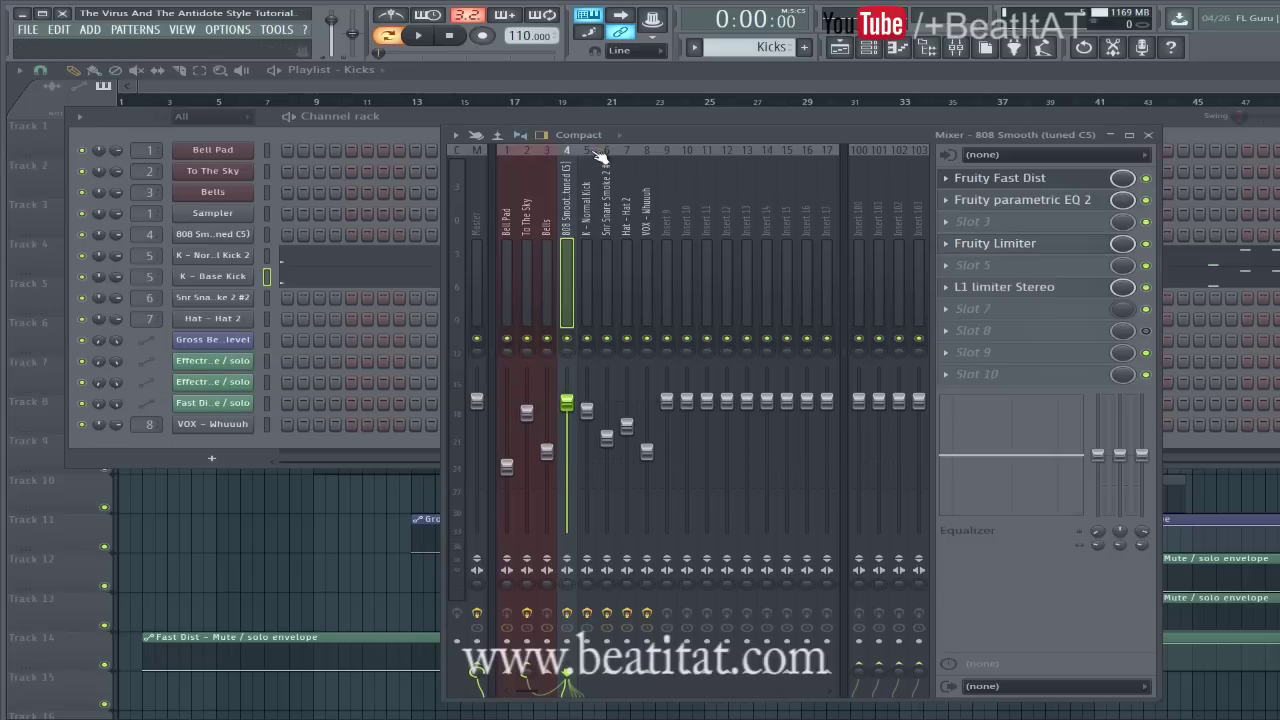
{"action": "left_click", "coordinate": [594, 214]}
{"action": "left_click", "coordinate": [567, 210]}
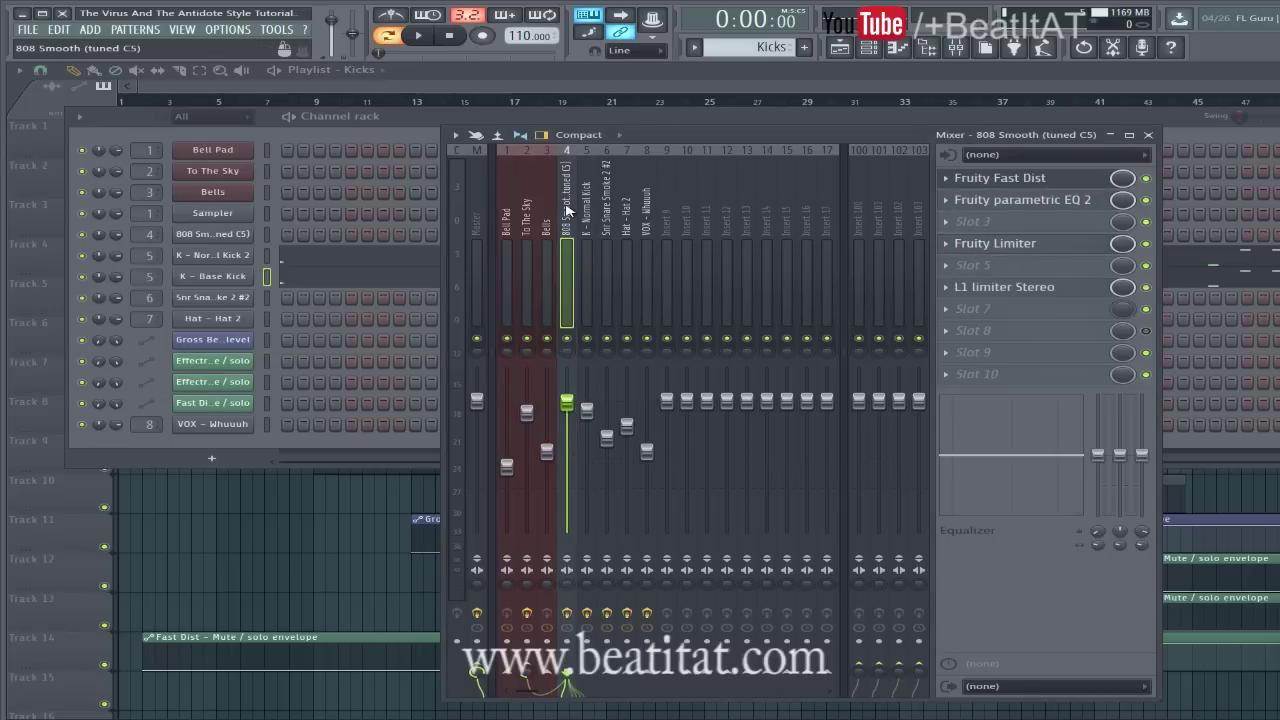
{"action": "left_click", "coordinate": [590, 210]}
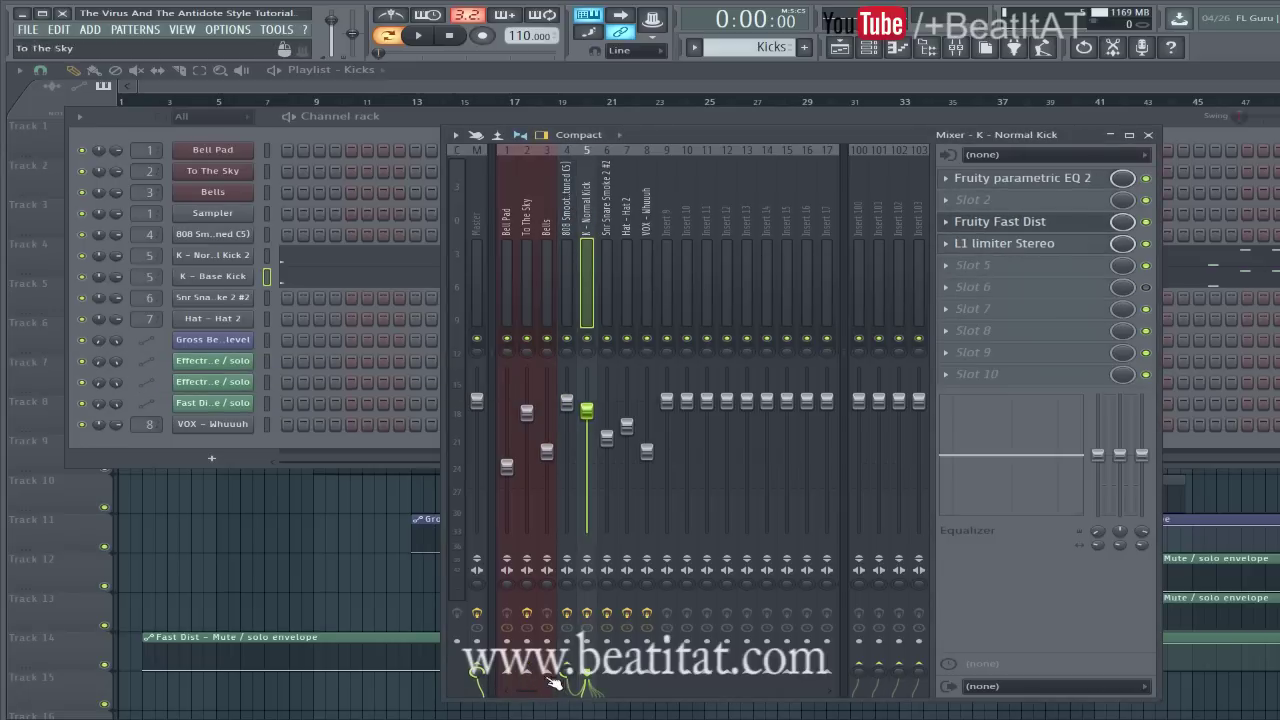
Show the 808 Smooth track's Fruity Limiter, and browse the plugin choices for effect slot 3 without adding one
{"action": "left_click", "coordinate": [568, 250]}
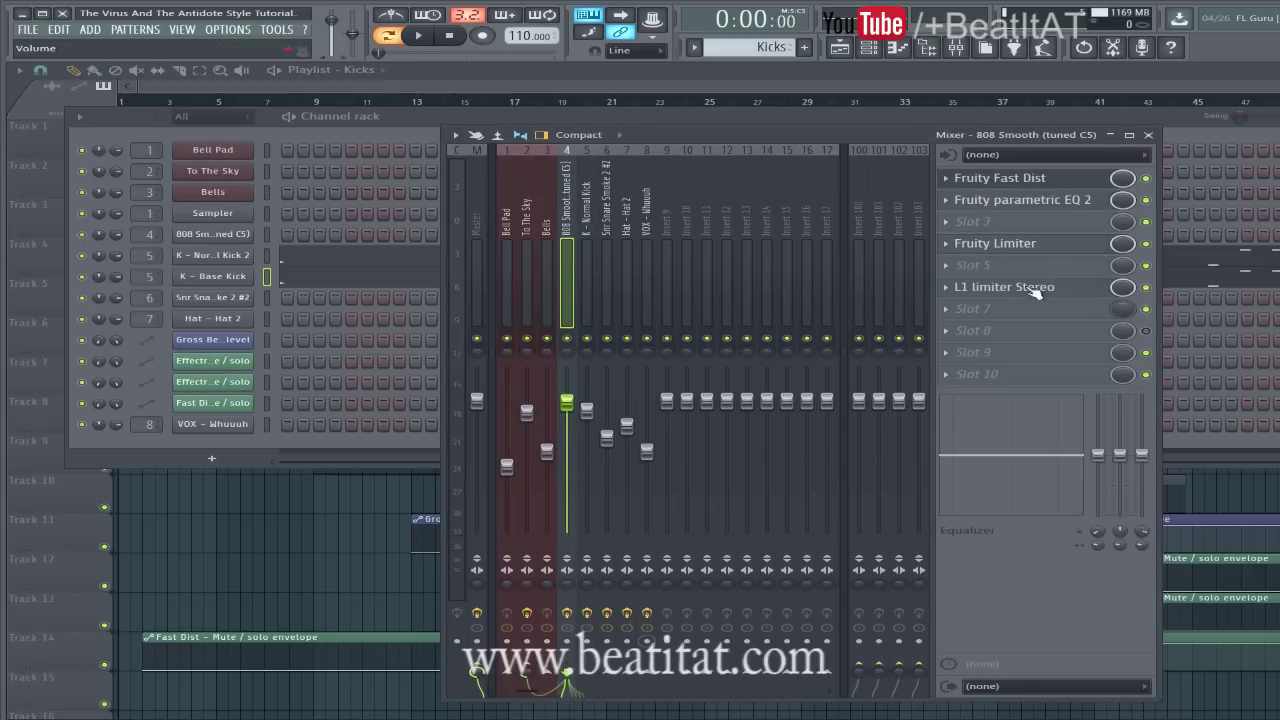
{"action": "left_click", "coordinate": [1005, 245]}
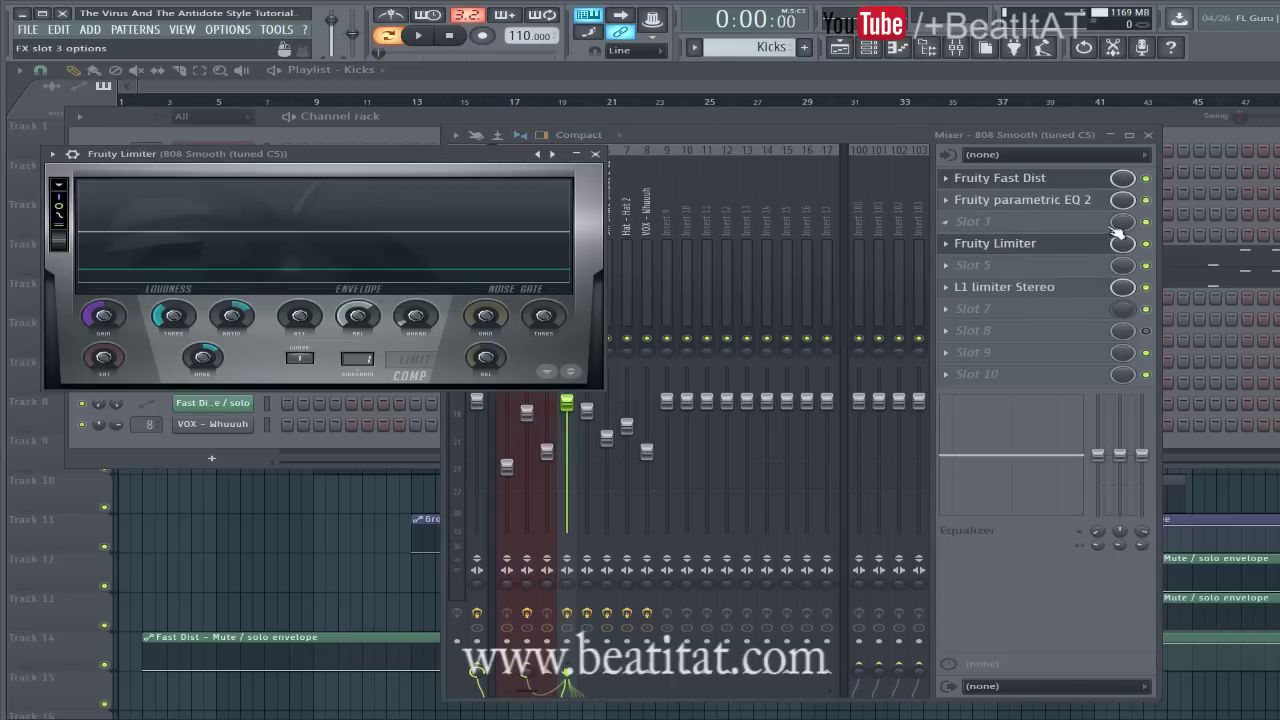
{"action": "left_click", "coordinate": [975, 221]}
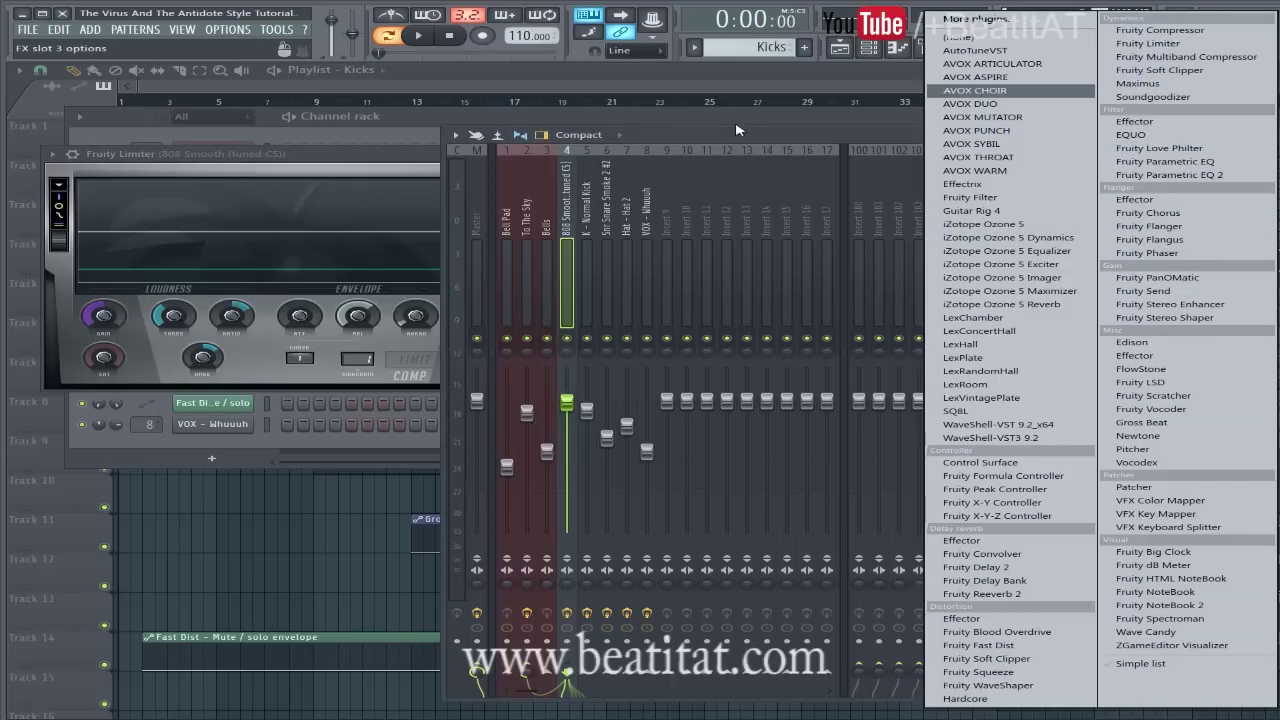
{"action": "left_click", "coordinate": [1183, 46]}
{"action": "left_click", "coordinate": [935, 635]}
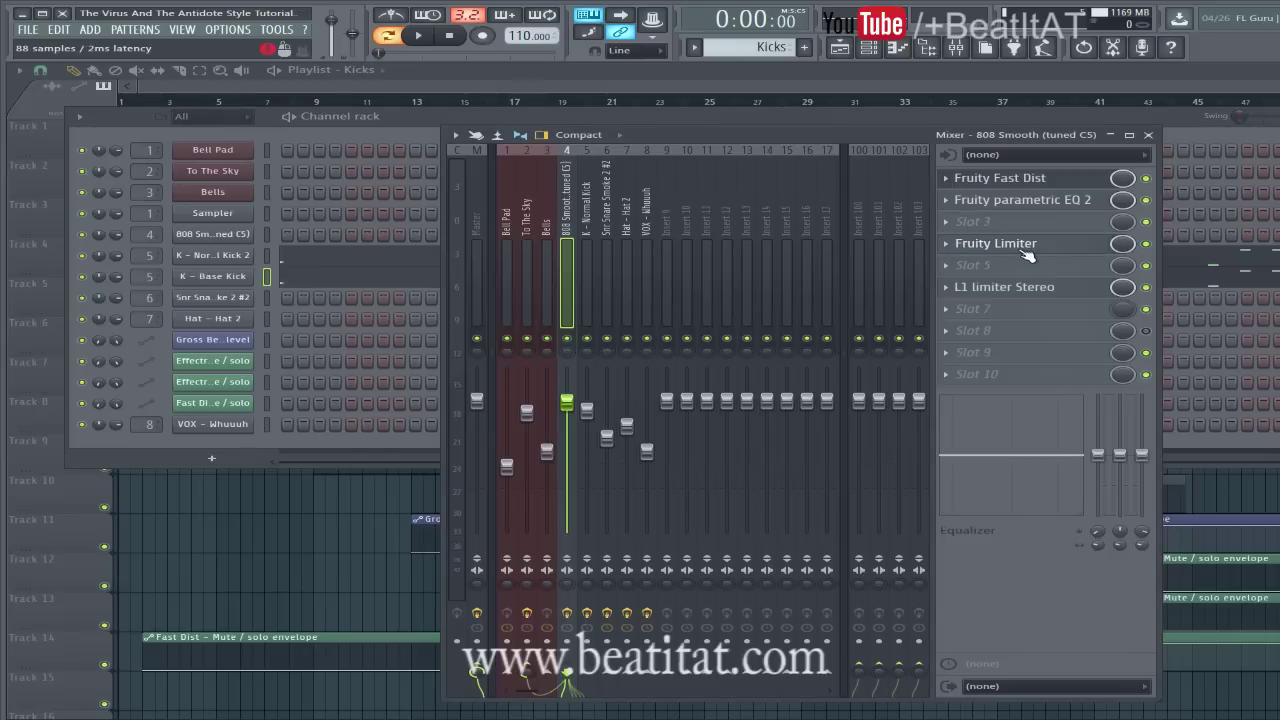
Select K - Normal Kick as the sidechain source in the 808 Smooth track's Fruity Limiter
{"action": "left_click", "coordinate": [995, 243]}
{"action": "left_click", "coordinate": [357, 359]}
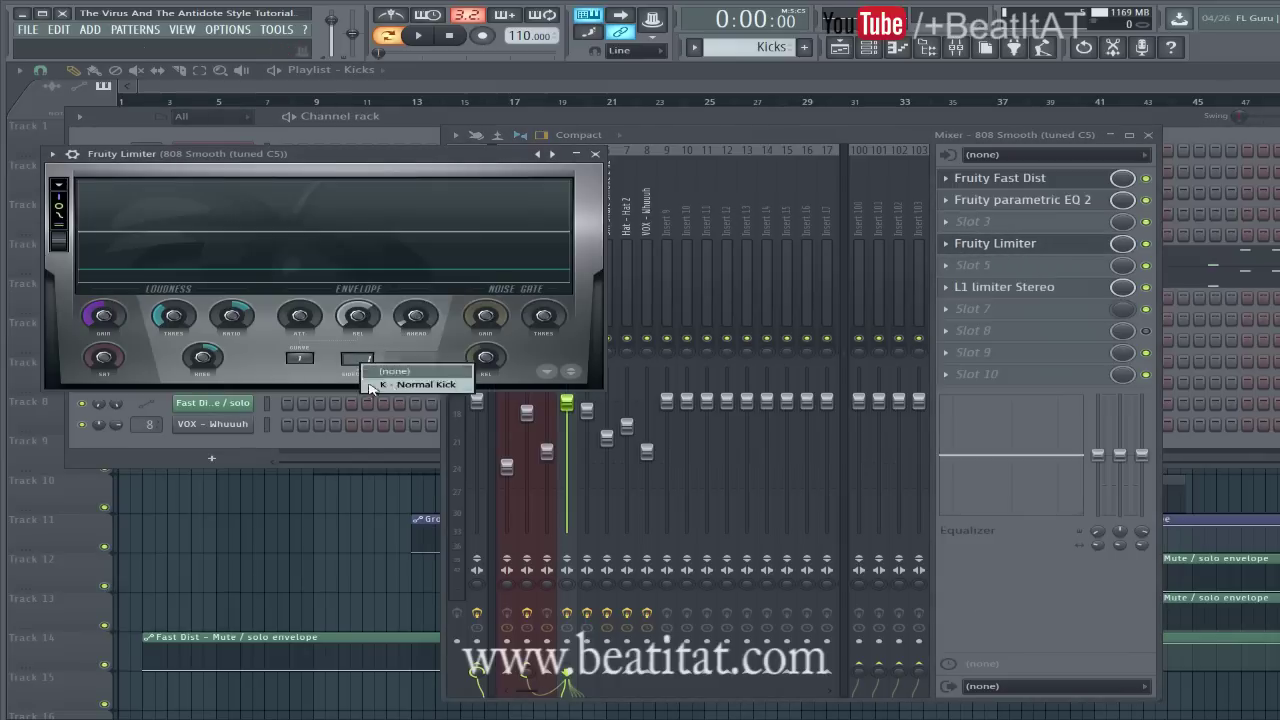
{"action": "left_click", "coordinate": [421, 375]}
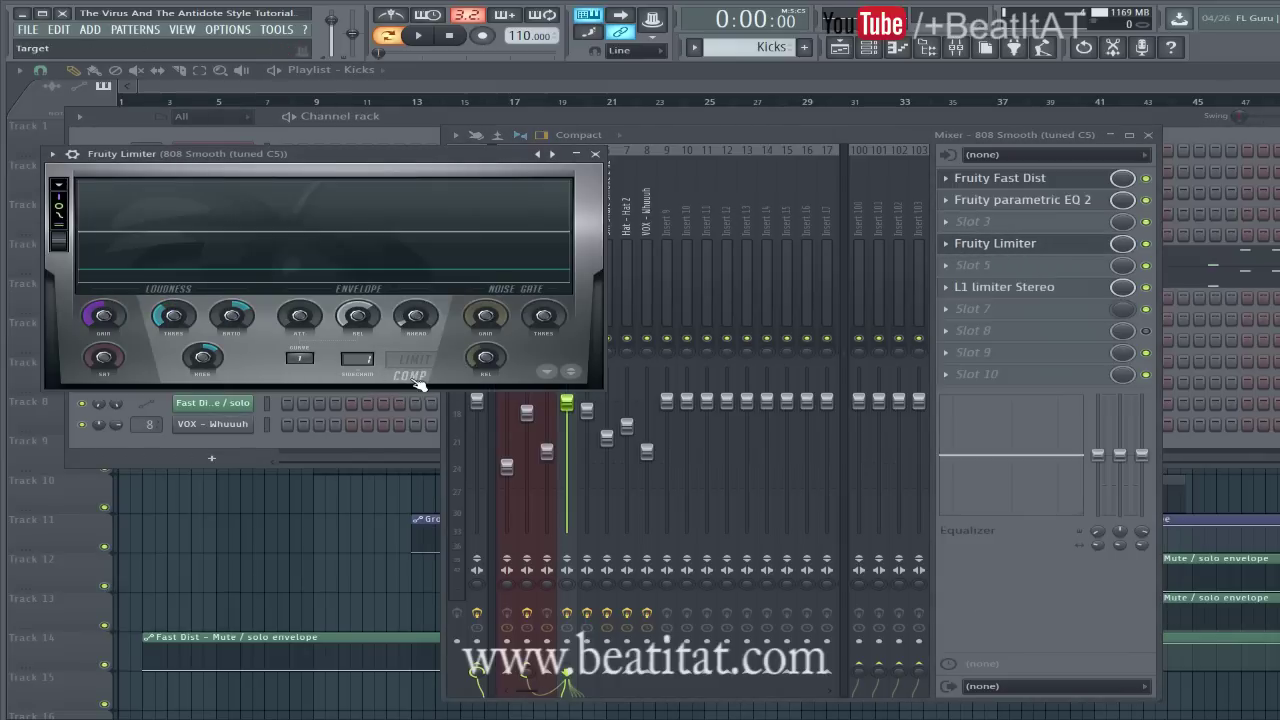
{"action": "left_click", "coordinate": [357, 358]}
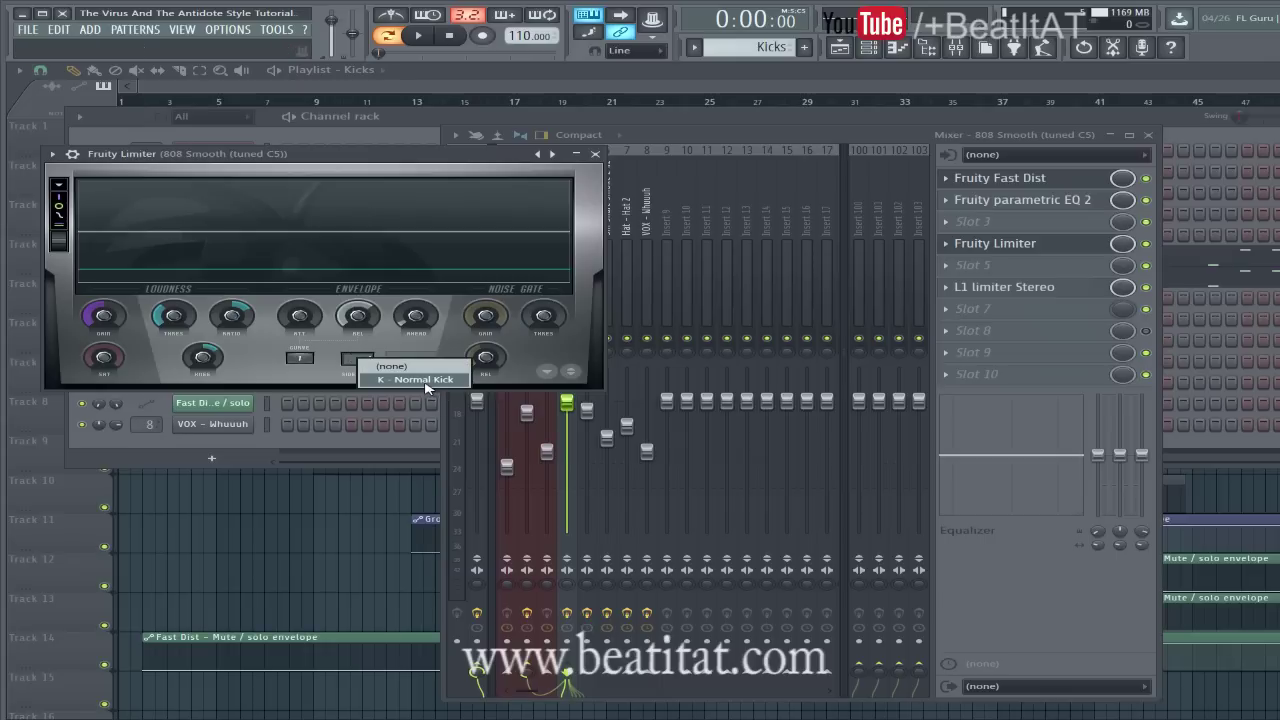
{"action": "left_click", "coordinate": [425, 380]}
Review the K - Normal Kick track and the sidechain source and threshold controls of the 808 Smooth track's Fruity Limiter
{"action": "left_click", "coordinate": [628, 188]}
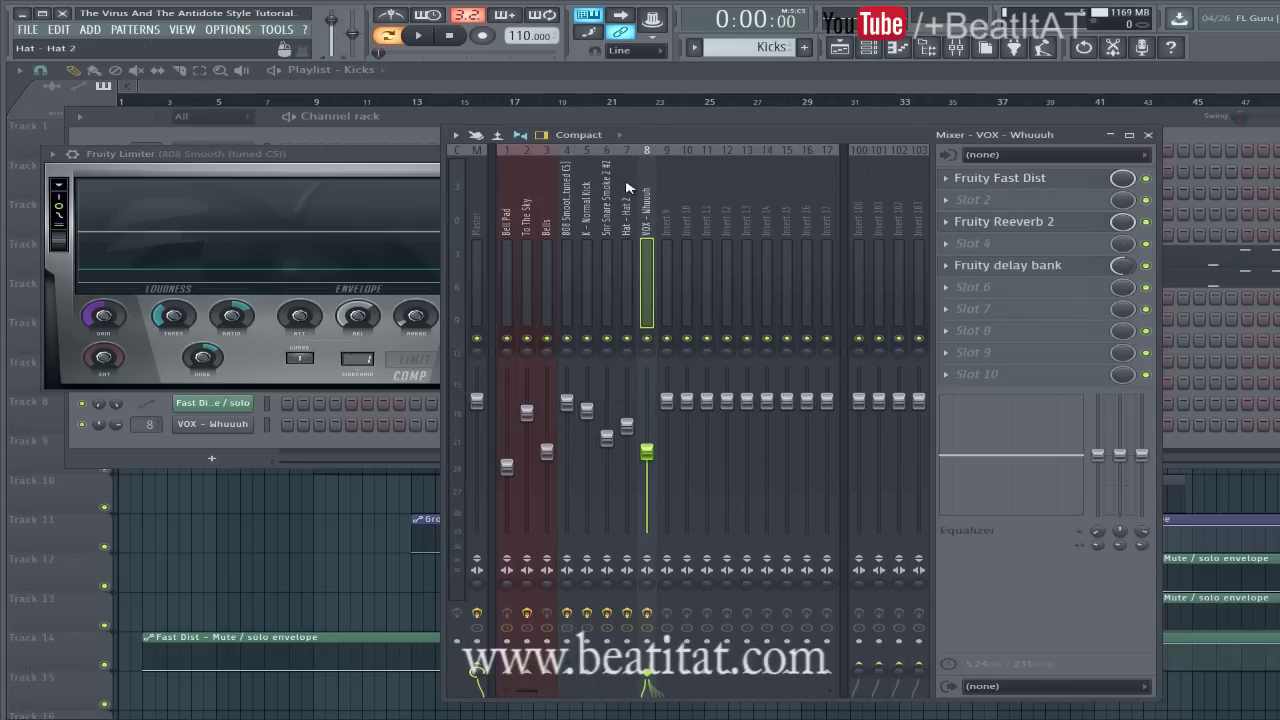
{"action": "left_click", "coordinate": [588, 210]}
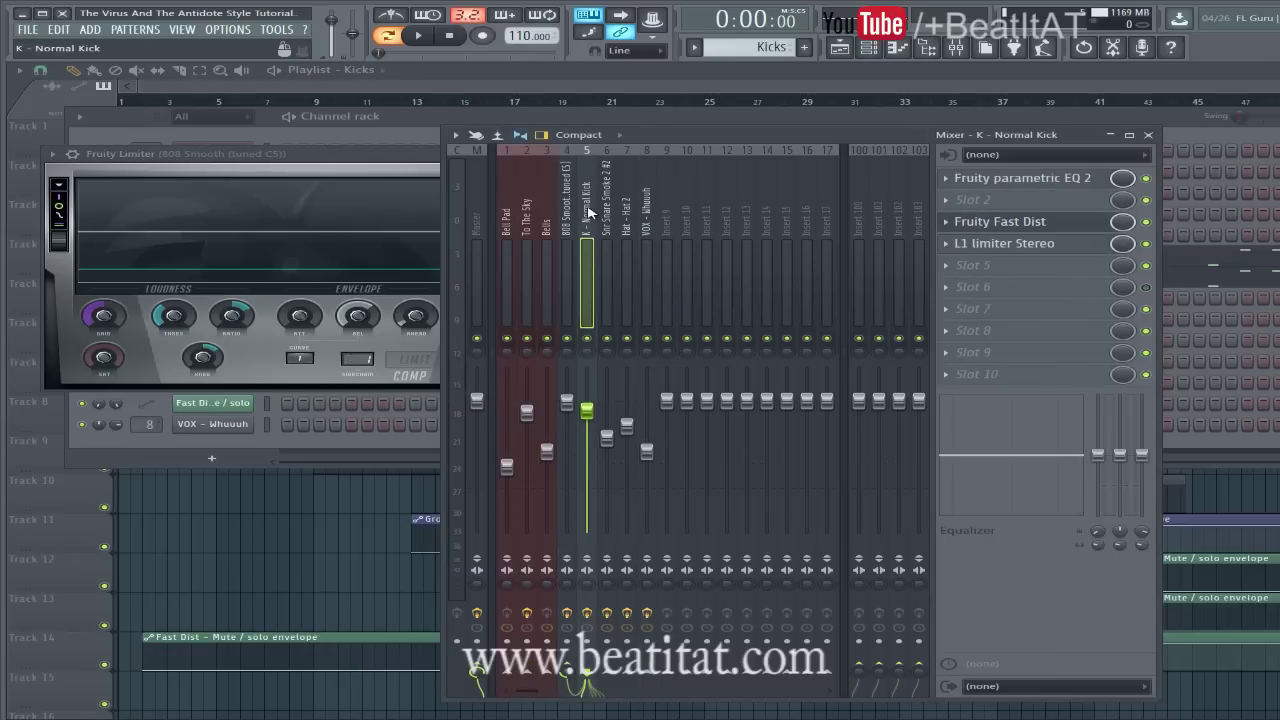
{"action": "left_click", "coordinate": [365, 162]}
{"action": "left_click", "coordinate": [357, 358]}
{"action": "left_click", "coordinate": [410, 390]}
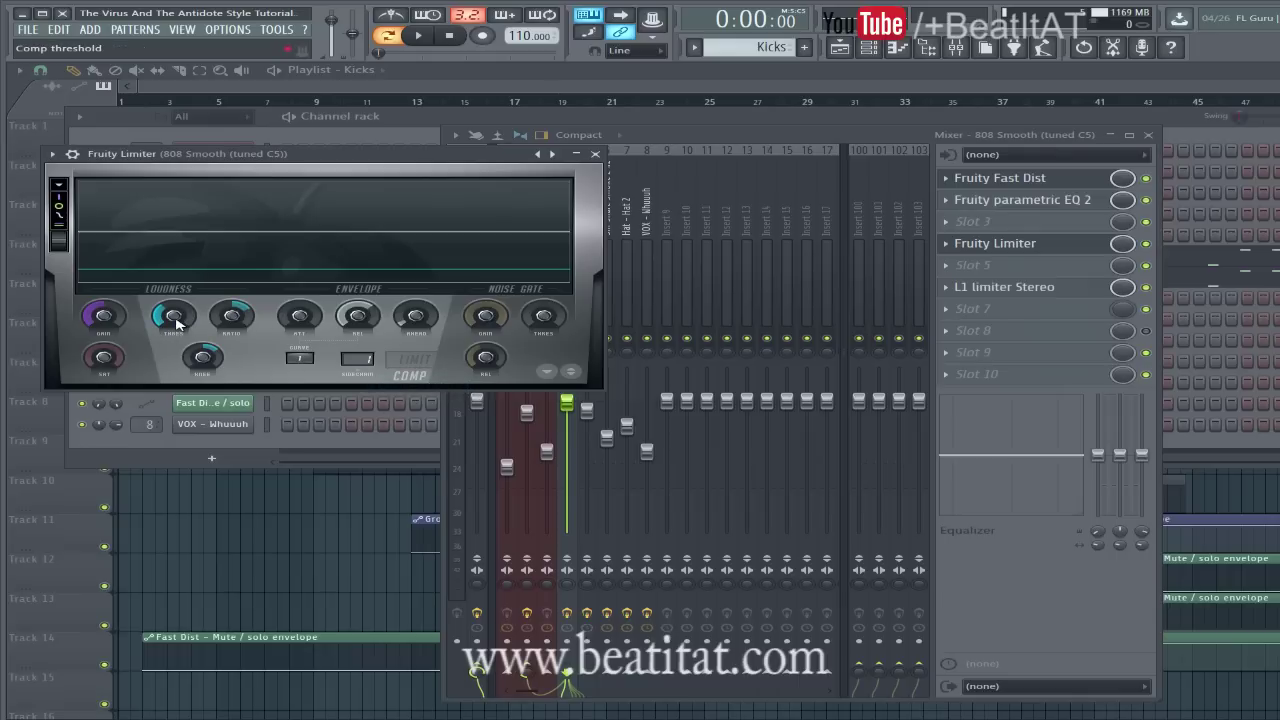
{"action": "left_click", "coordinate": [689, 146]}
{"action": "left_click", "coordinate": [590, 212]}
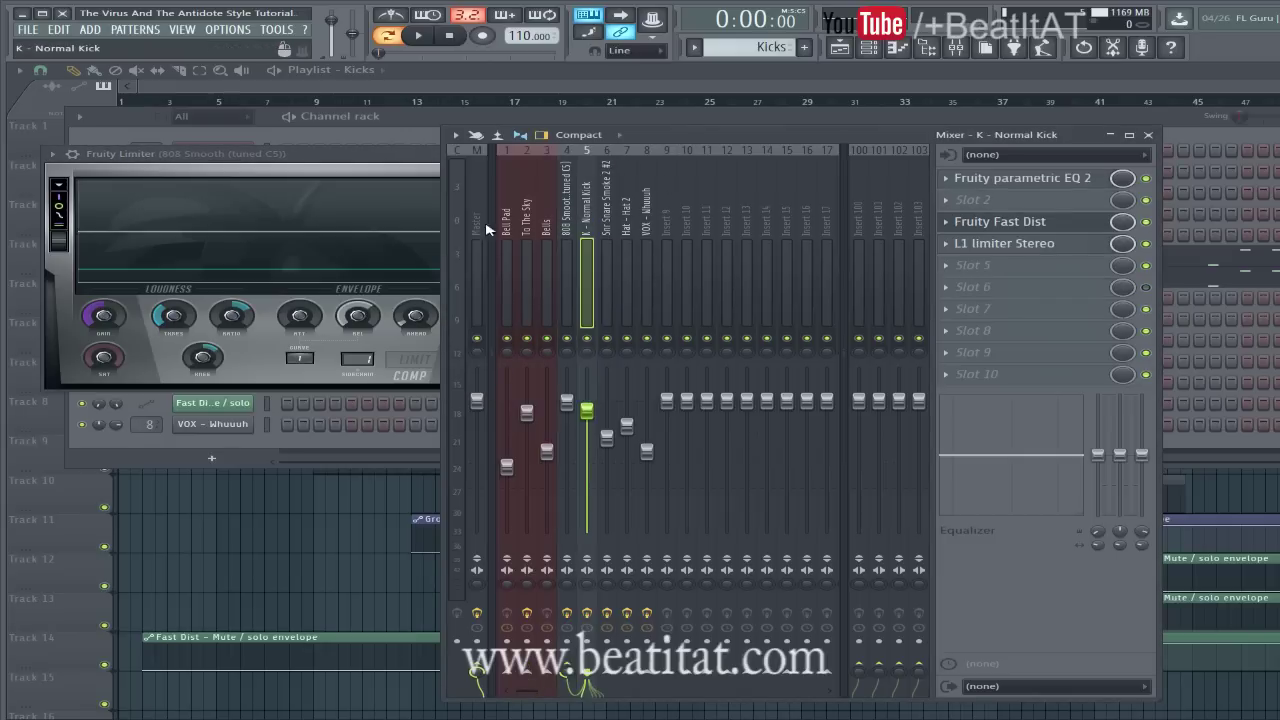
Compare the 808 Smooth track's Fruity Limiter with the 808 Smooth and K - Normal Kick mixer tracks, and return to the playlist
{"action": "left_click", "coordinate": [333, 170]}
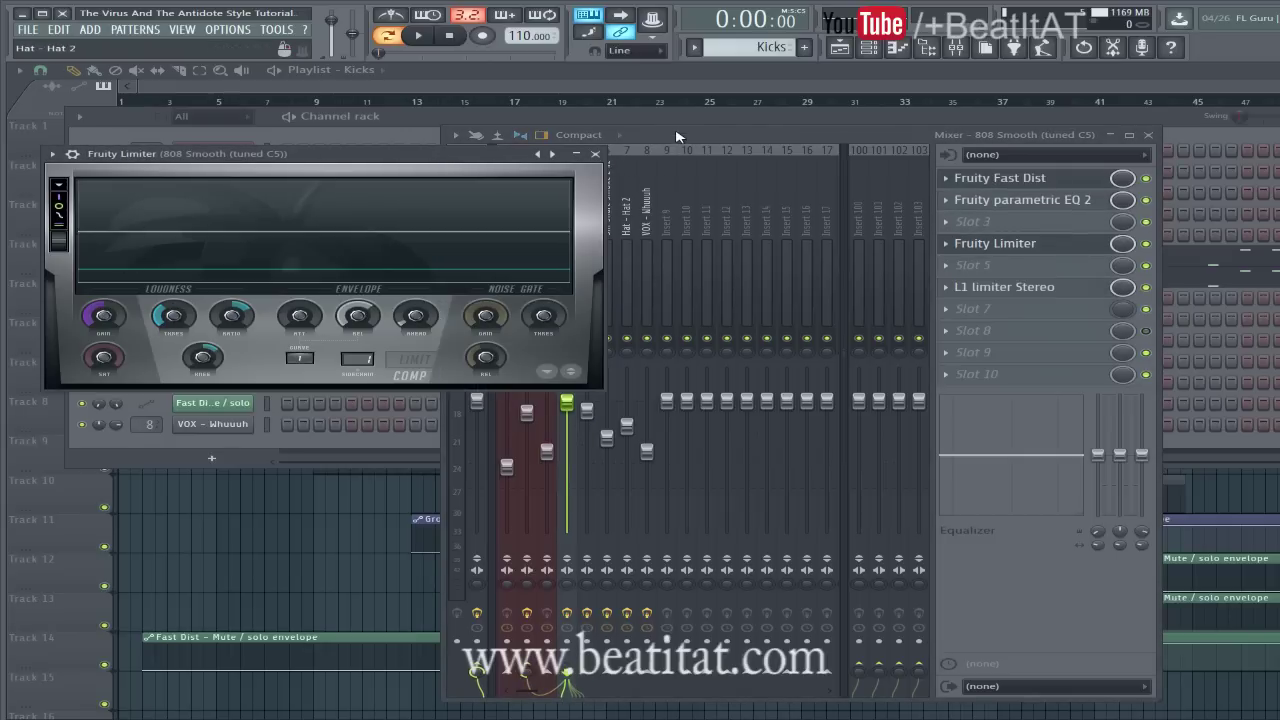
{"action": "left_click", "coordinate": [676, 136]}
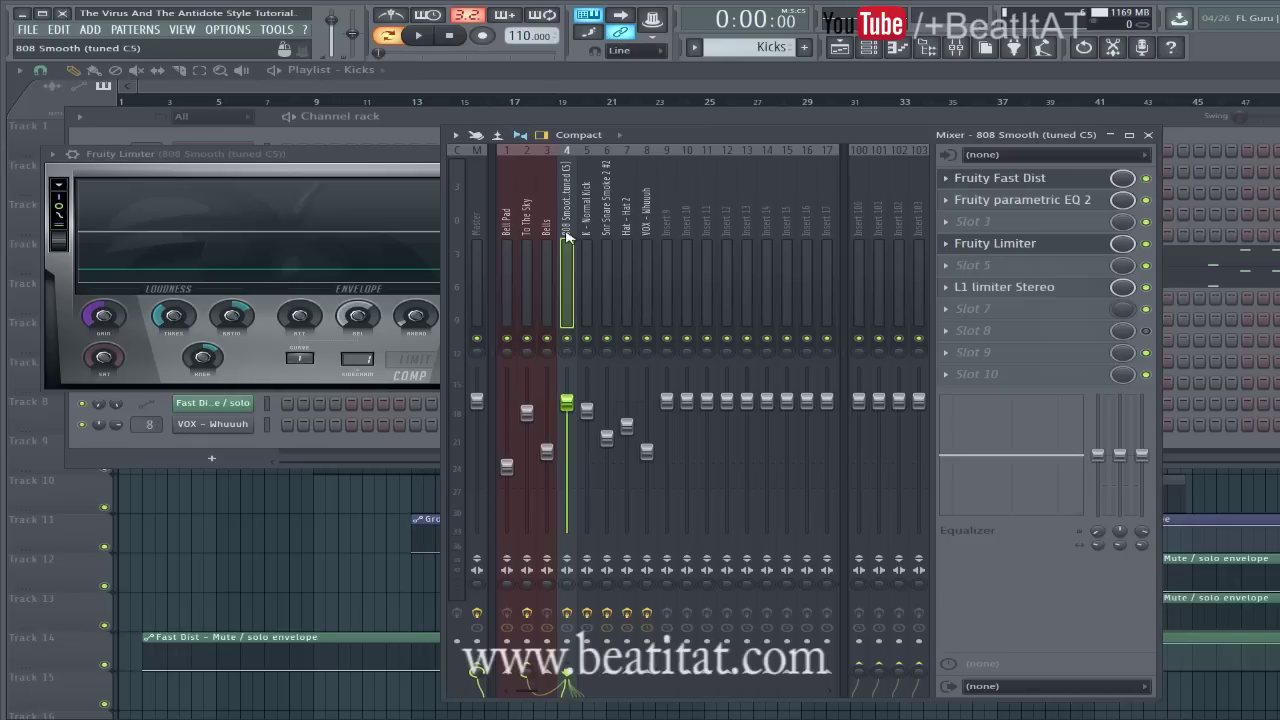
{"action": "left_click", "coordinate": [360, 160]}
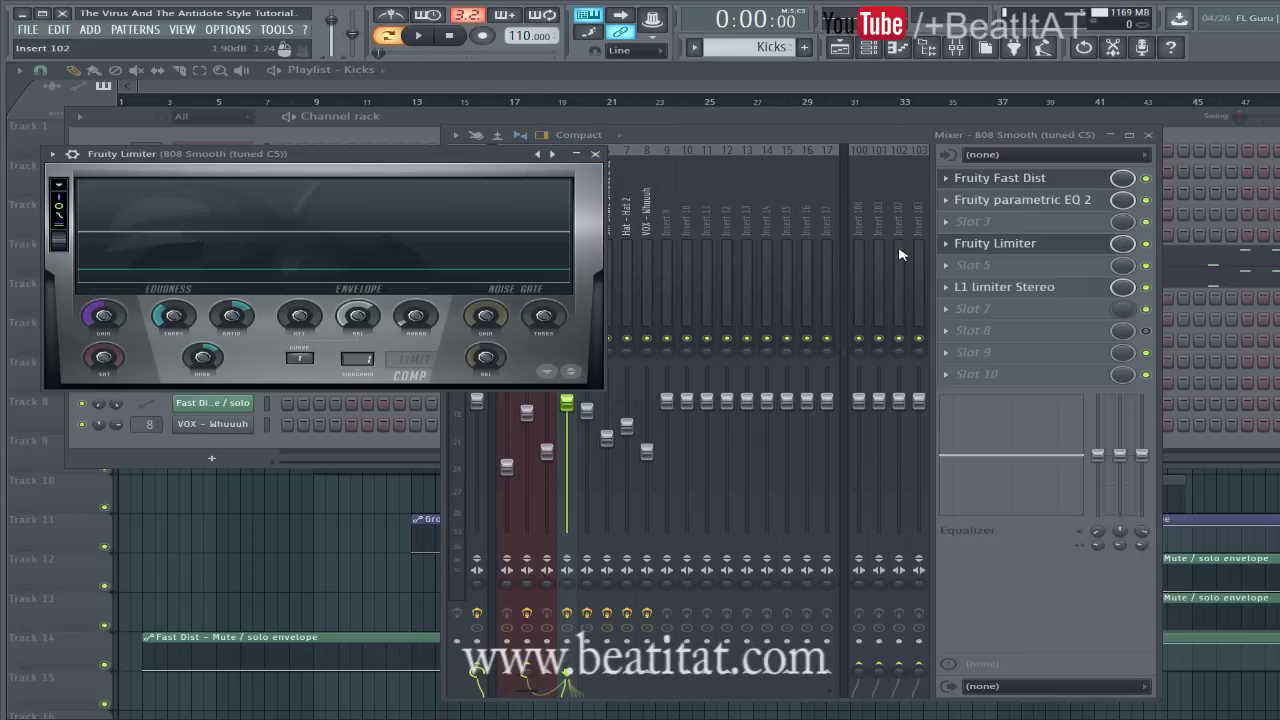
{"action": "left_click", "coordinate": [598, 155]}
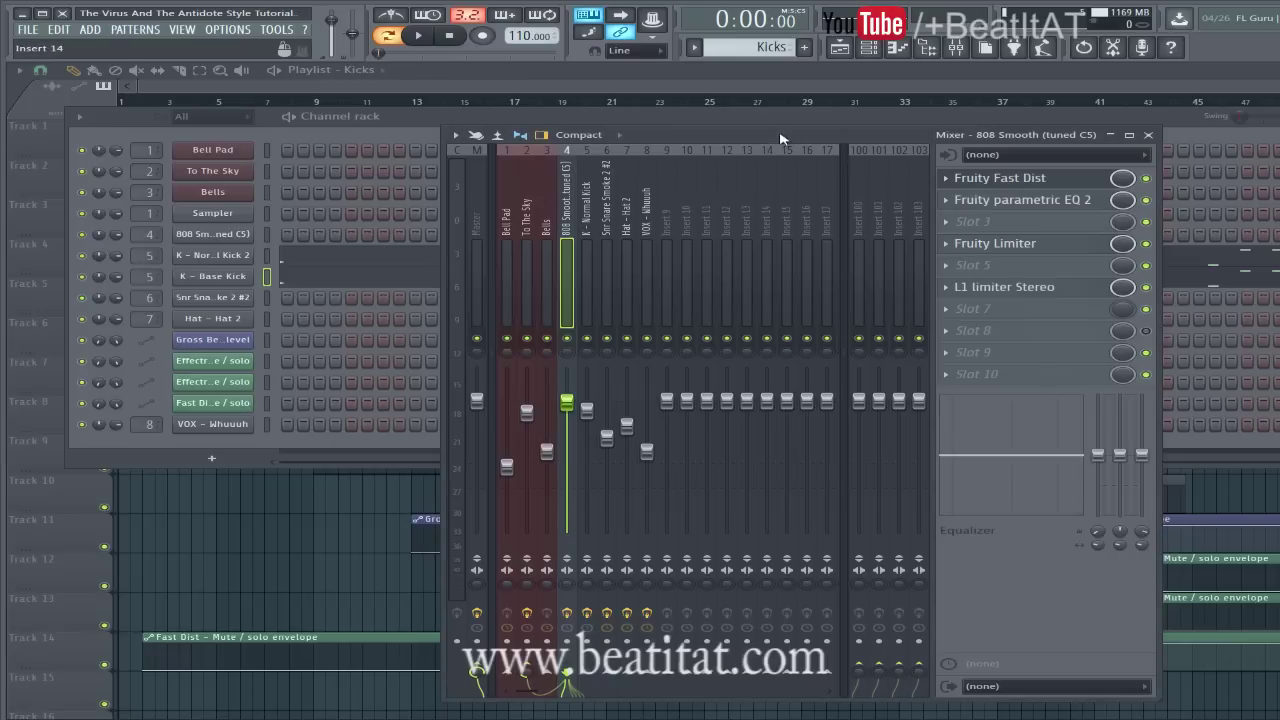
{"action": "left_click", "coordinate": [582, 203]}
{"action": "left_click", "coordinate": [567, 206]}
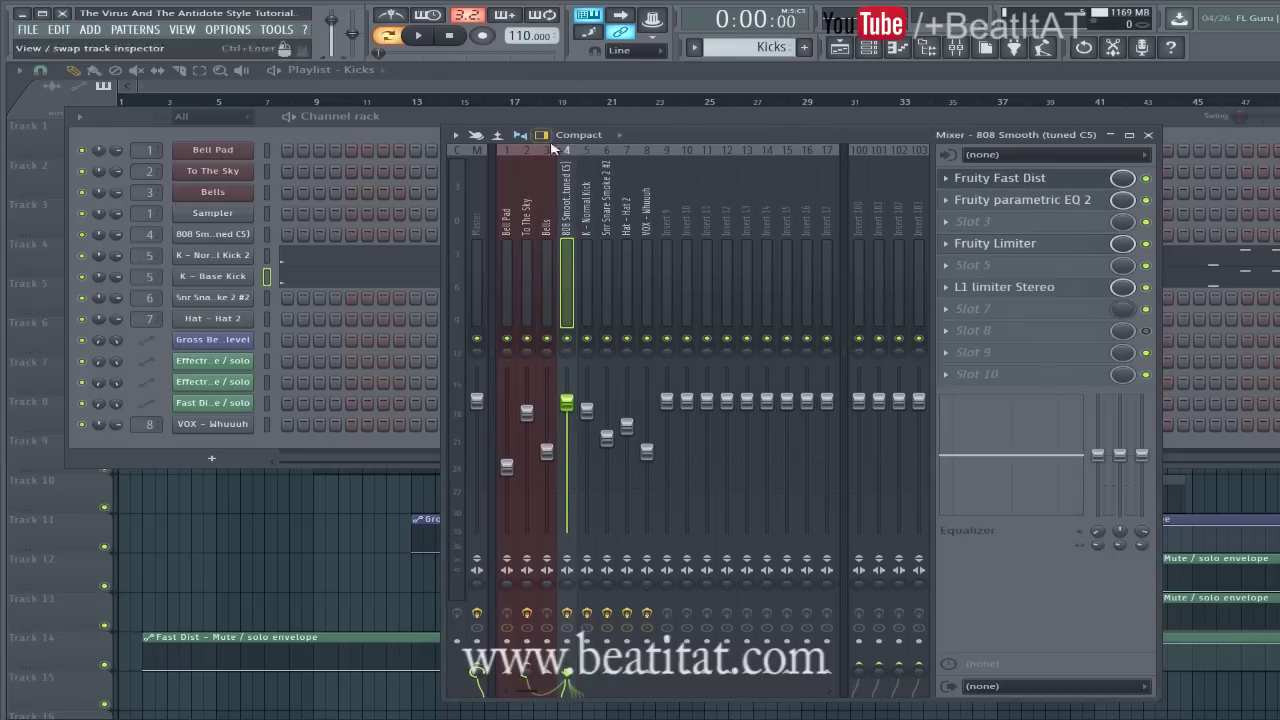
{"action": "left_click", "coordinate": [580, 90]}
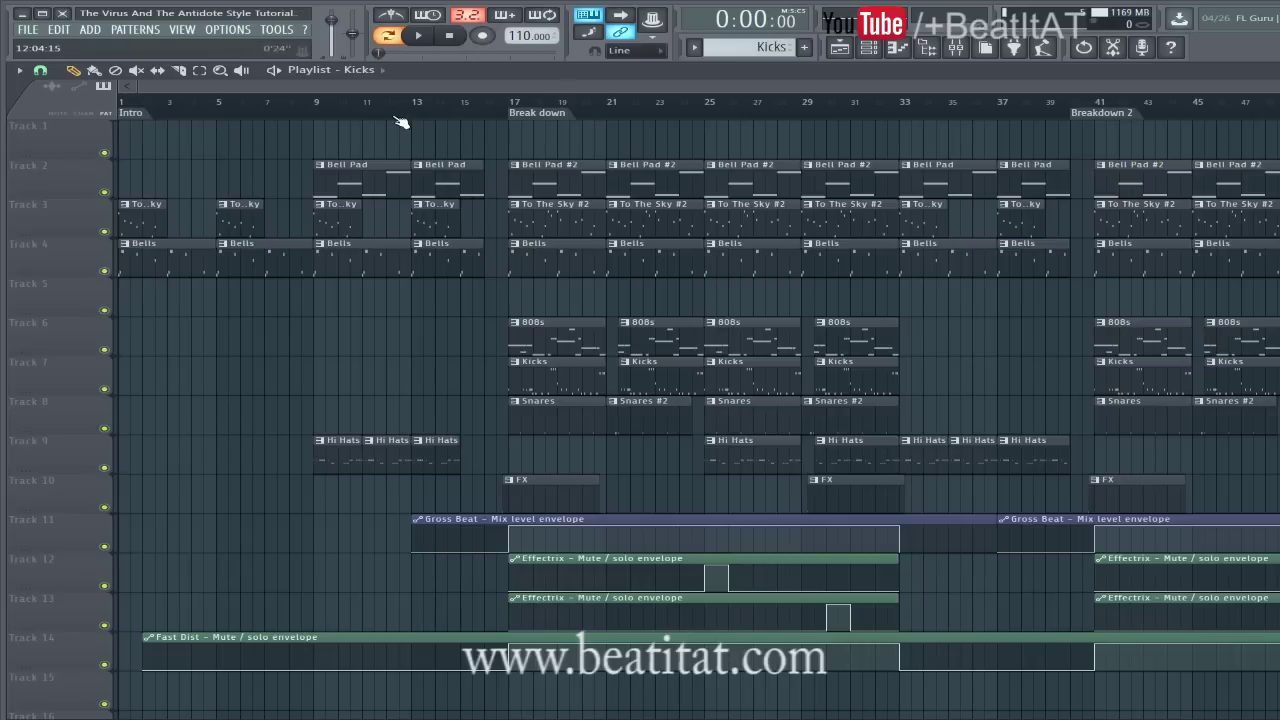
Open the Kicks pattern at the Break down in the piano roll and play back the K - Normal Kick 2 notes
{"action": "left_click", "coordinate": [328, 104]}
{"action": "left_click", "coordinate": [514, 104]}
{"action": "double_click", "coordinate": [582, 376]}
{"action": "scroll", "coordinate": [580, 303], "scroll_direction": "down", "scroll_amount": 2}
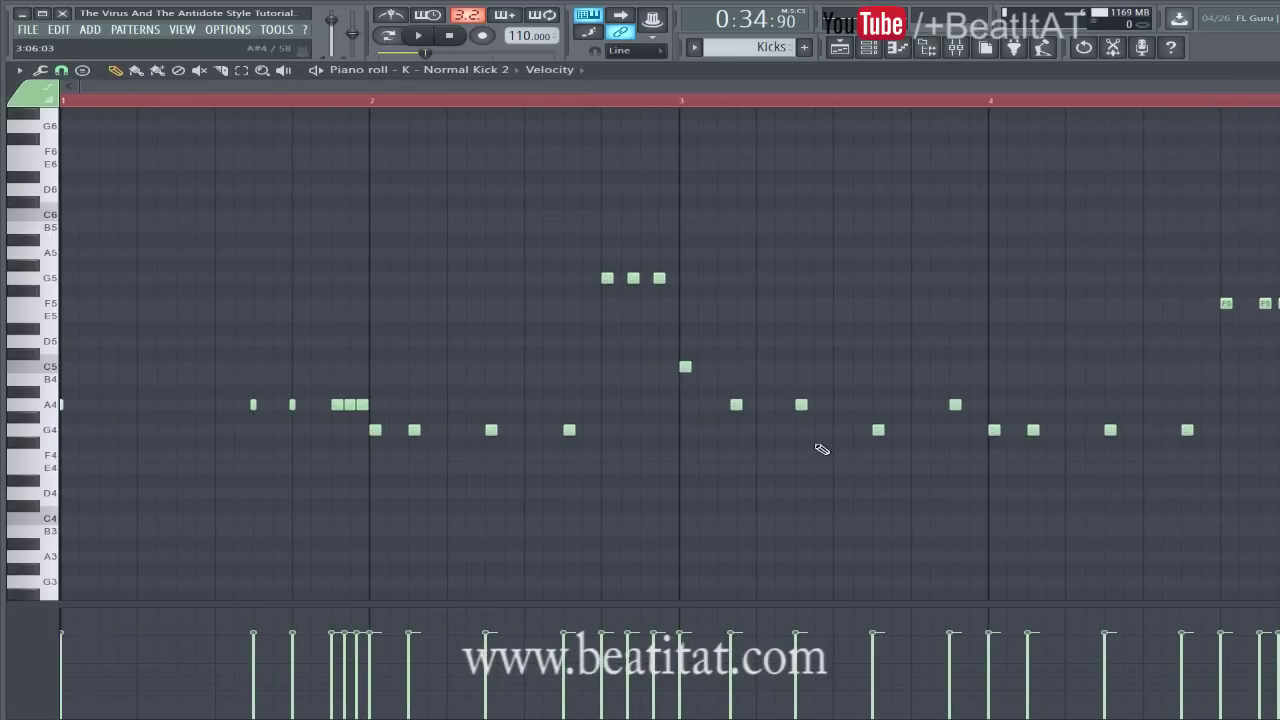
{"action": "left_click", "coordinate": [50, 405]}
{"action": "key", "text": "space"}
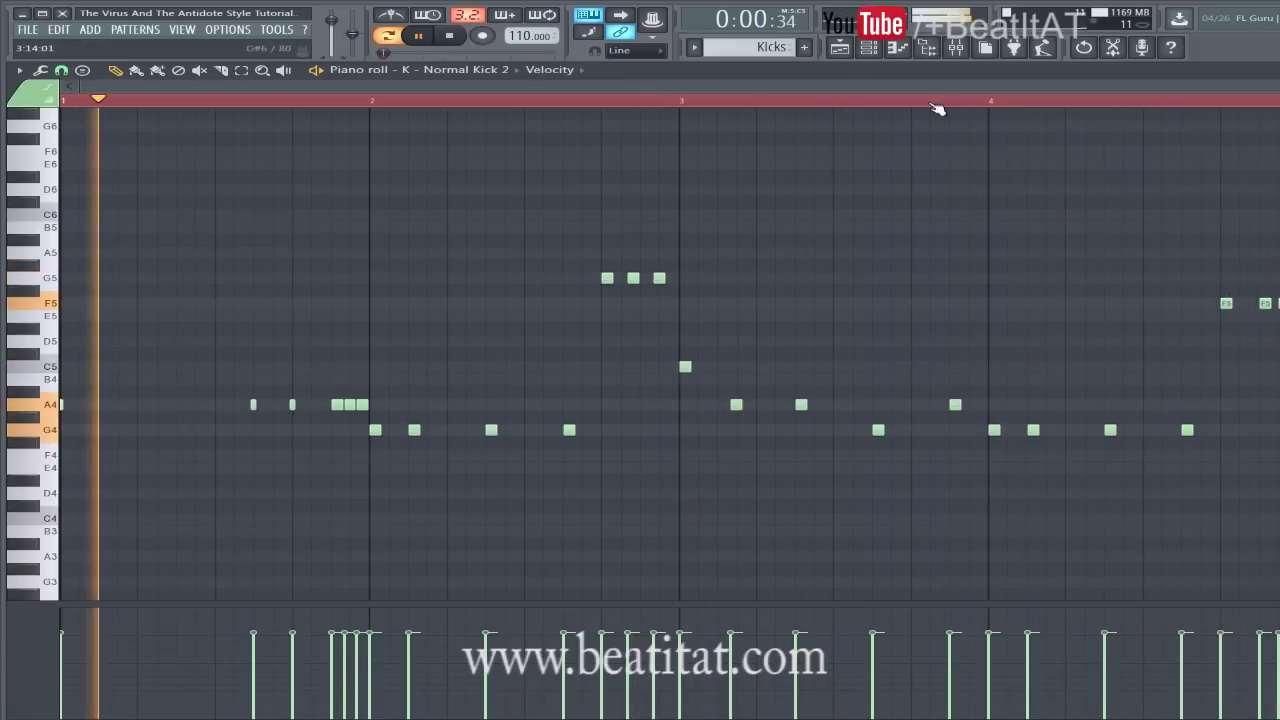
{"action": "scroll", "coordinate": [1012, 82], "scroll_direction": "right", "scroll_amount": 1}
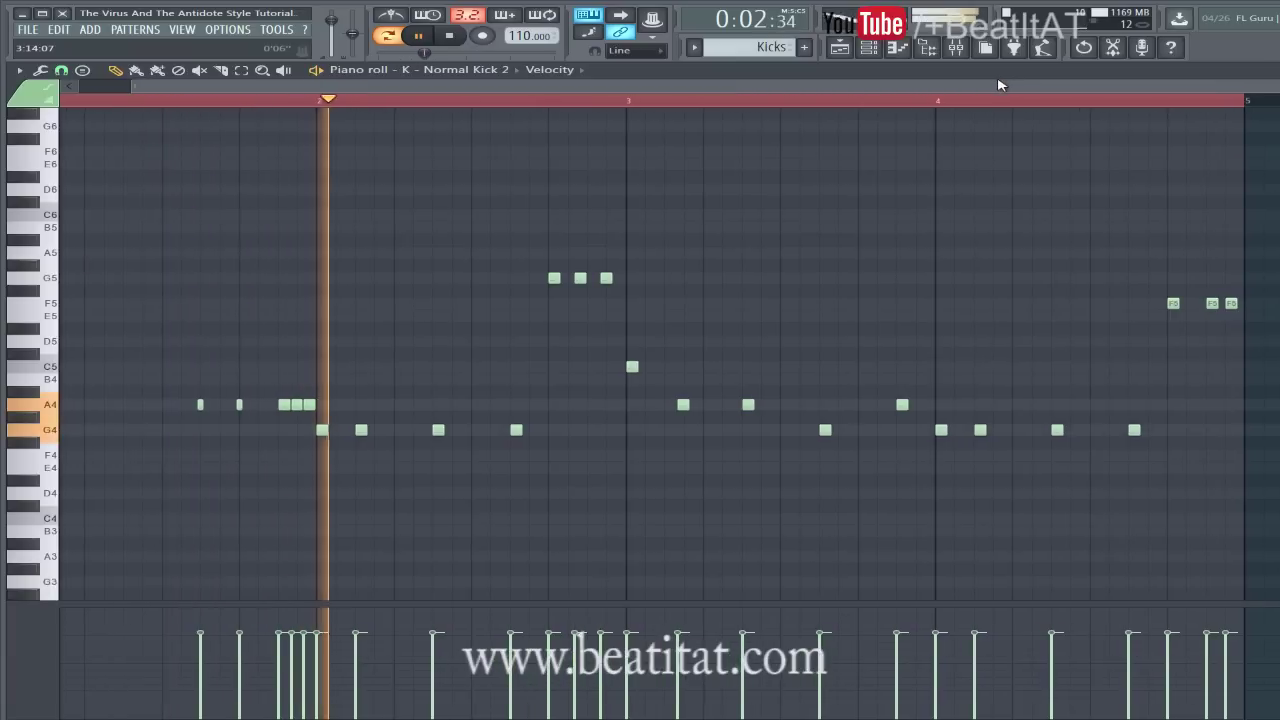
{"action": "scroll", "coordinate": [880, 110], "scroll_direction": "left", "scroll_amount": 1}
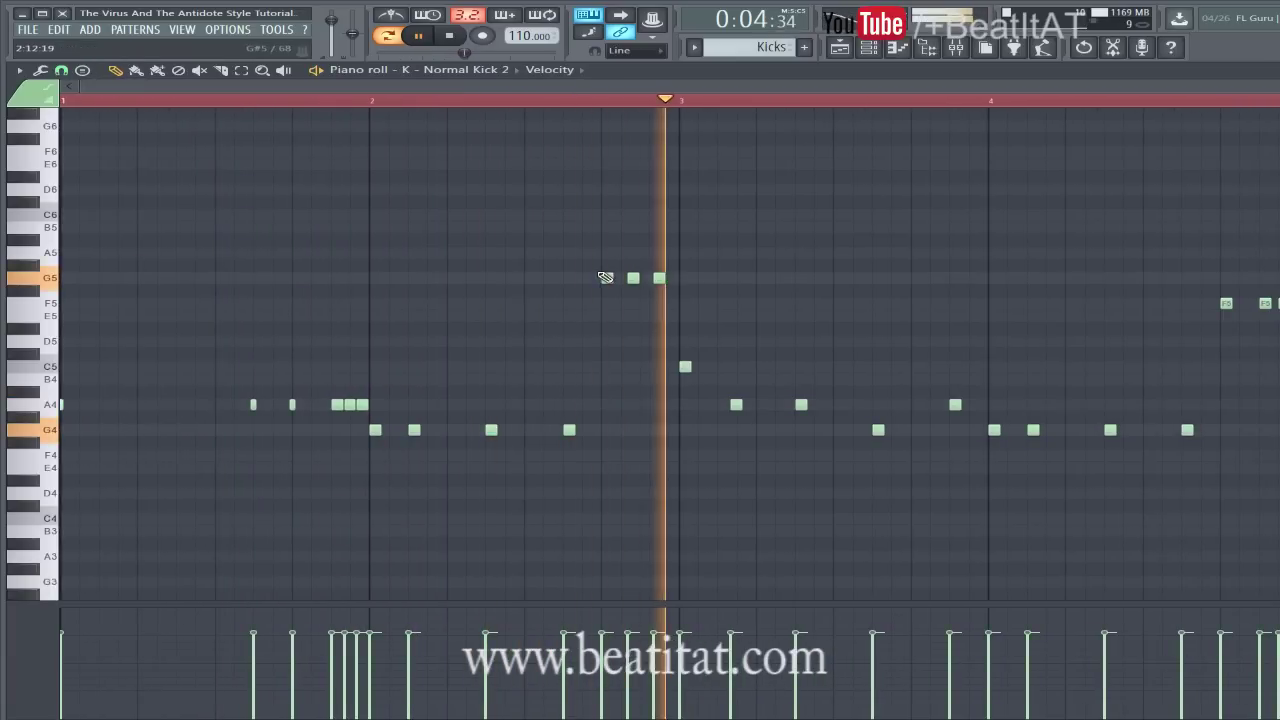
{"action": "key", "text": "space"}
Change the piano roll's snap setting, extend the three G5 kick notes before bar 3 until they touch, and return to the playlist
{"action": "left_click", "coordinate": [19, 70]}
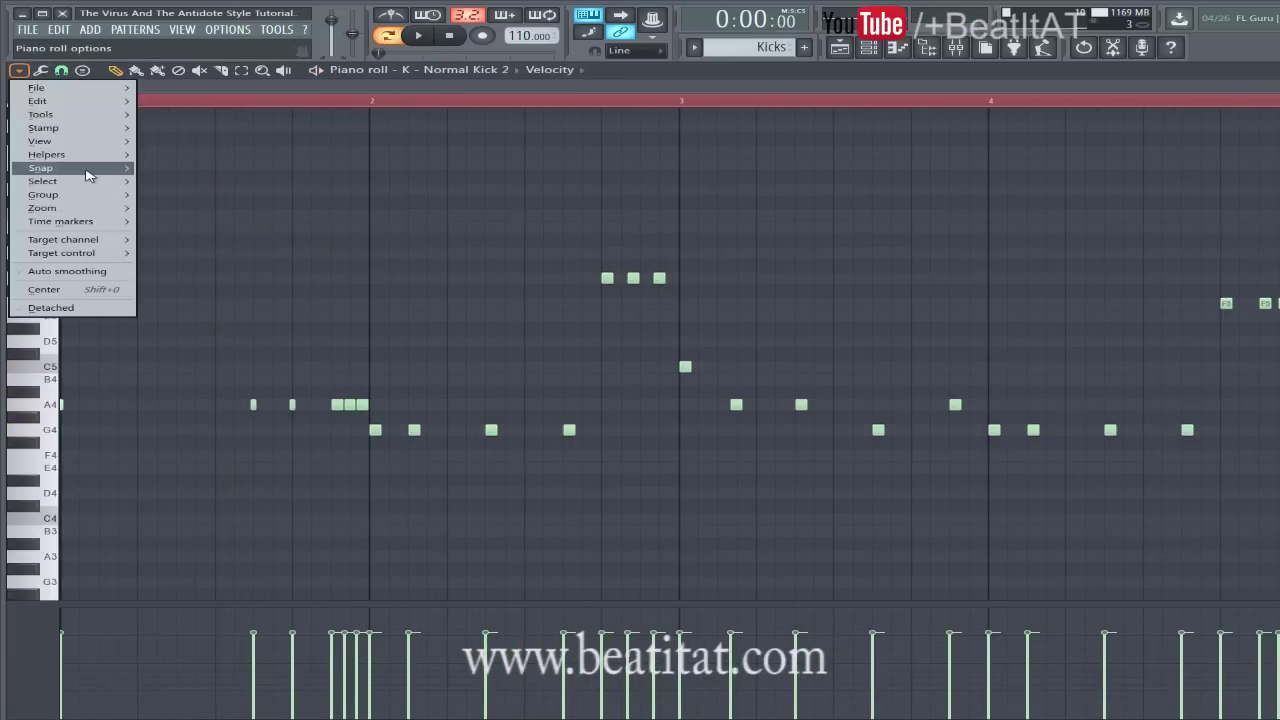
{"action": "mouse_move", "coordinate": [86, 172]}
{"action": "left_click", "coordinate": [176, 256]}
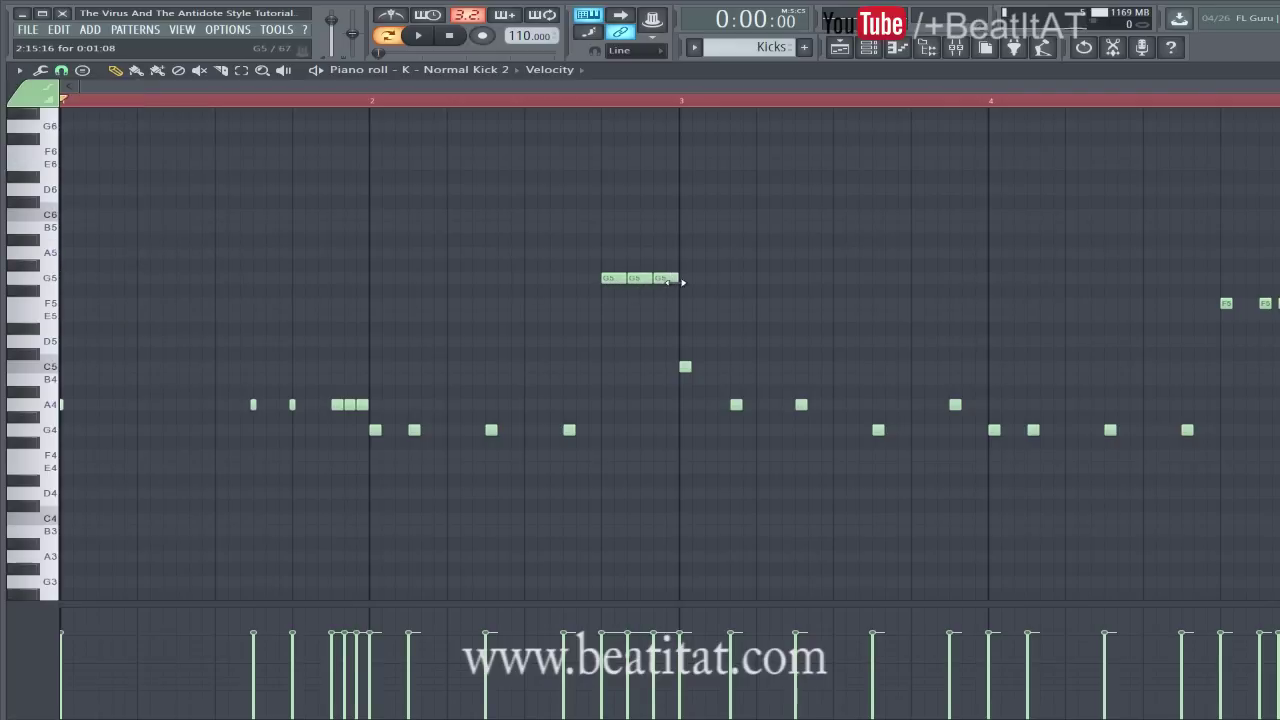
{"action": "key", "text": "F7"}
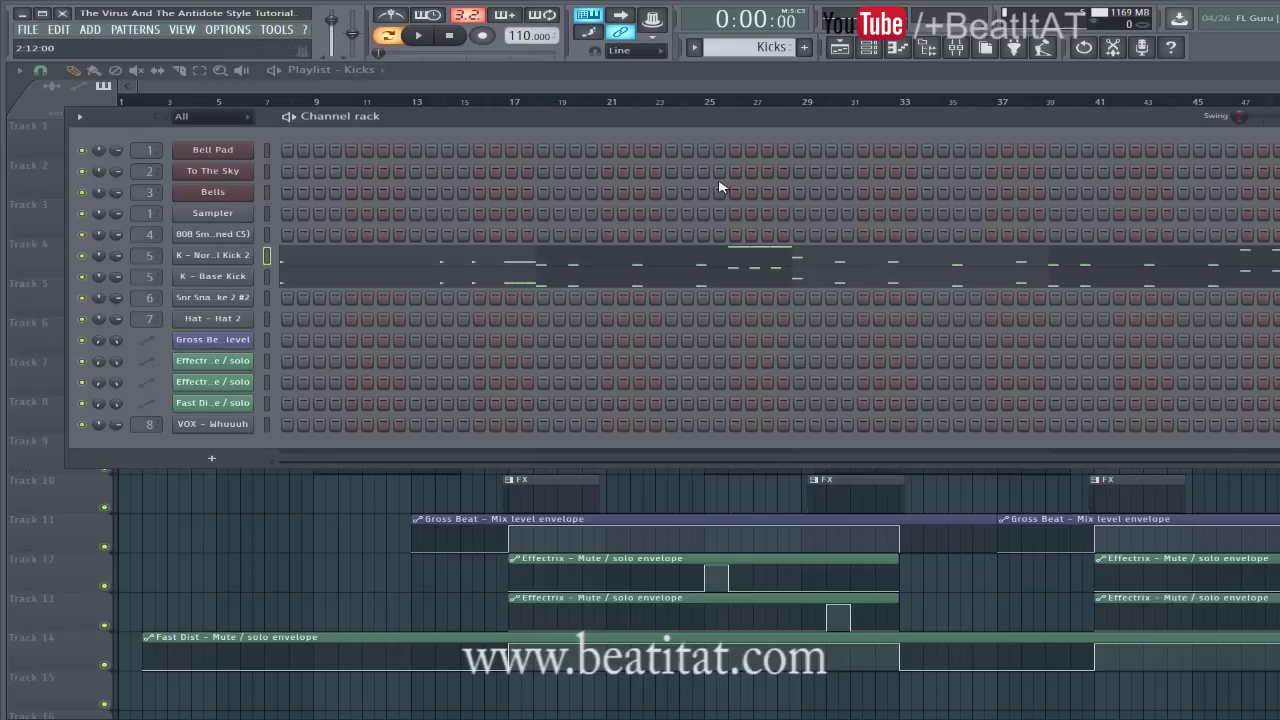
{"action": "key", "text": "F6"}
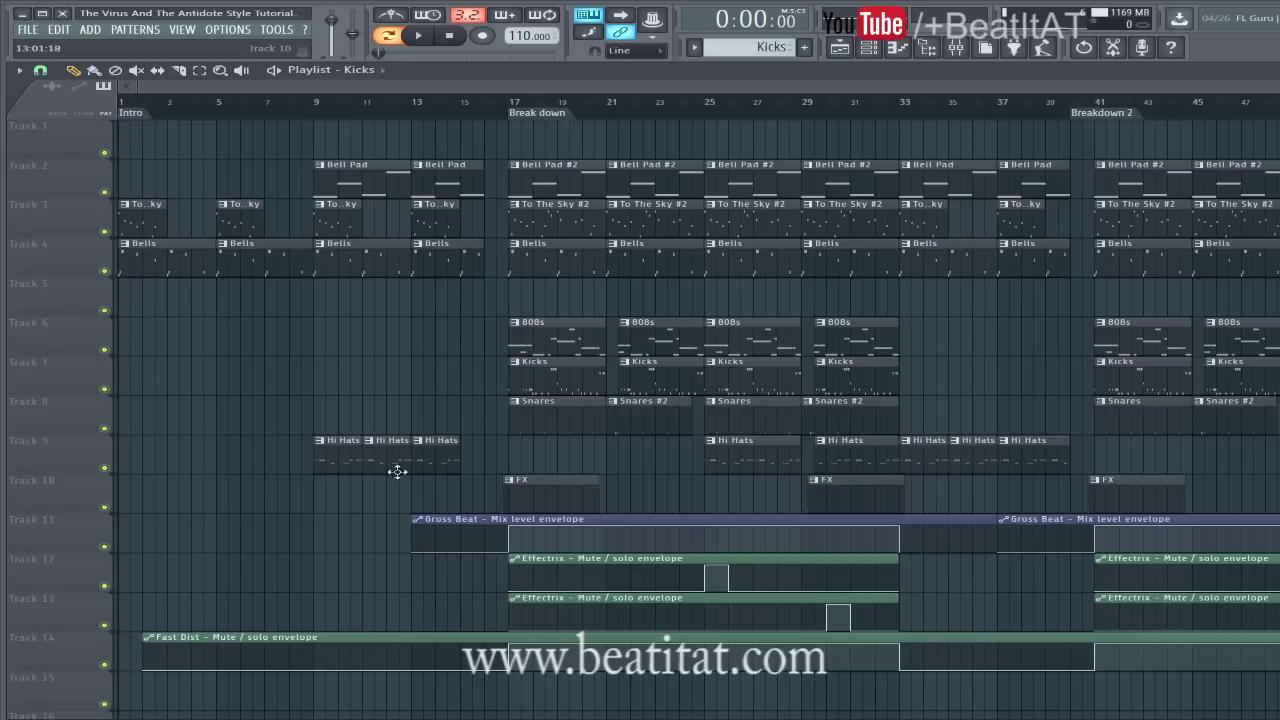
Review the notes of the To The Sky #2 pattern at the Break down in the piano roll
{"action": "left_click", "coordinate": [329, 106]}
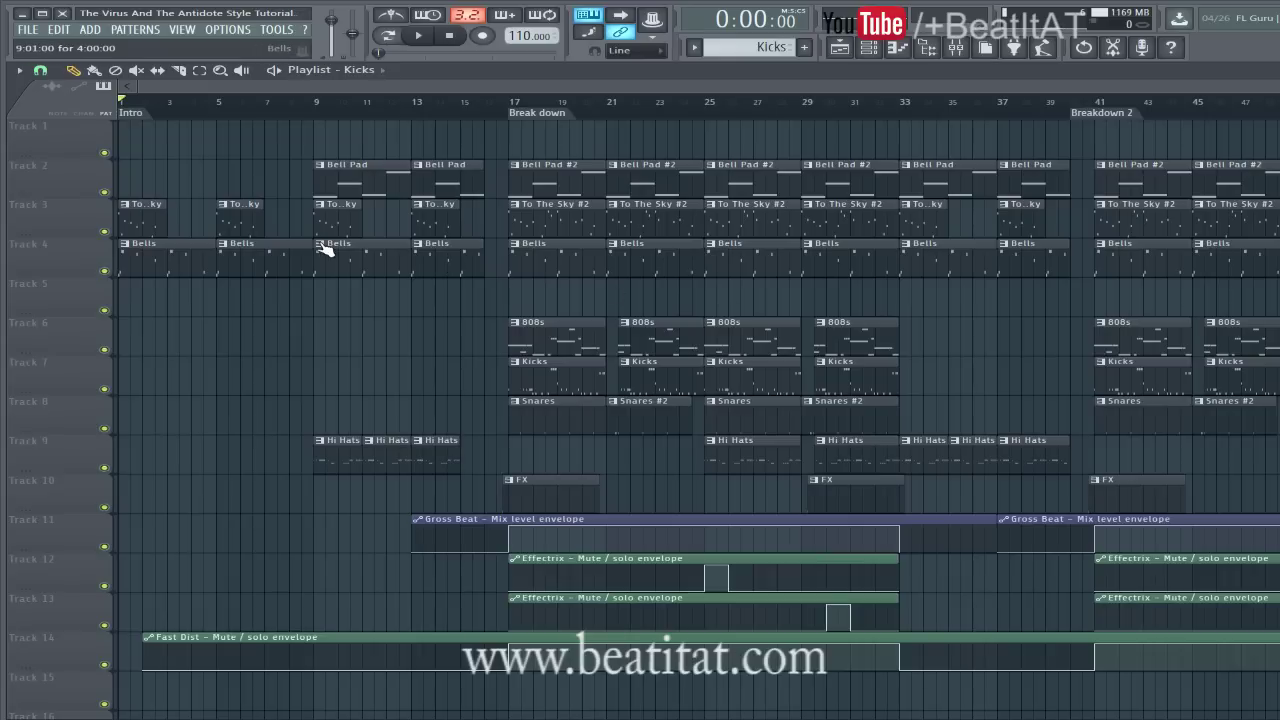
{"action": "double_click", "coordinate": [556, 230]}
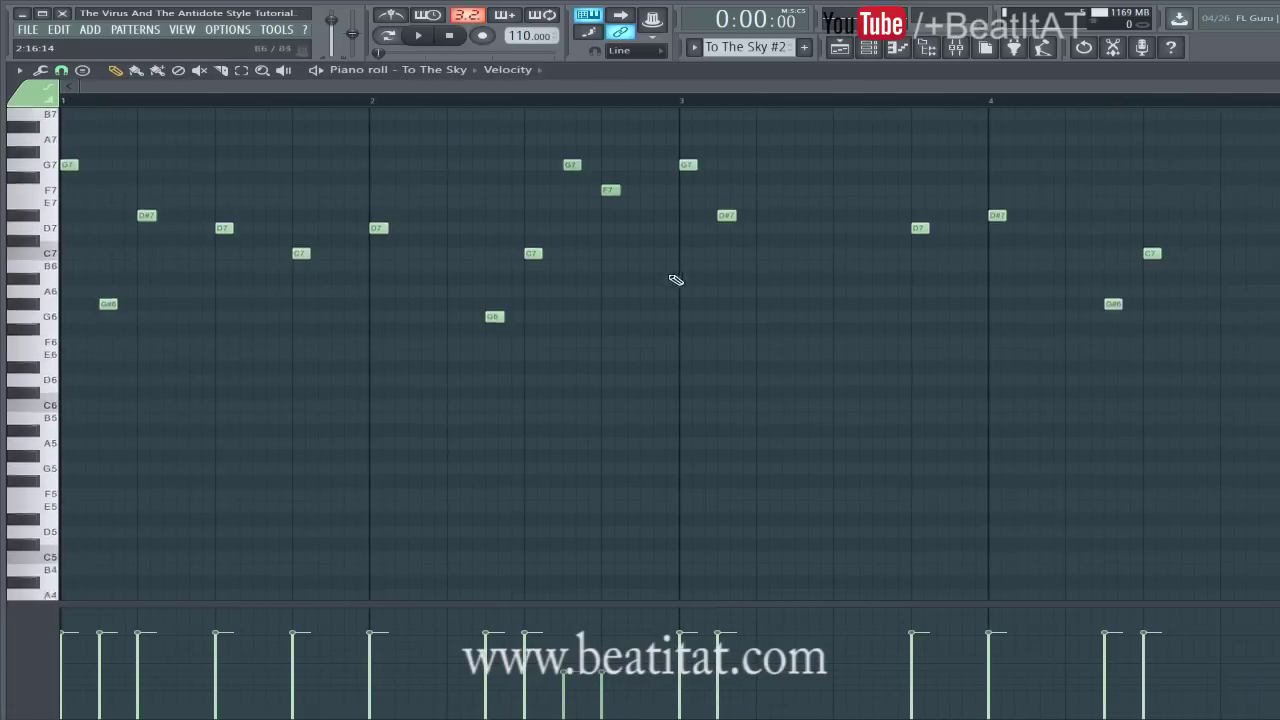
{"action": "key", "text": "F7"}
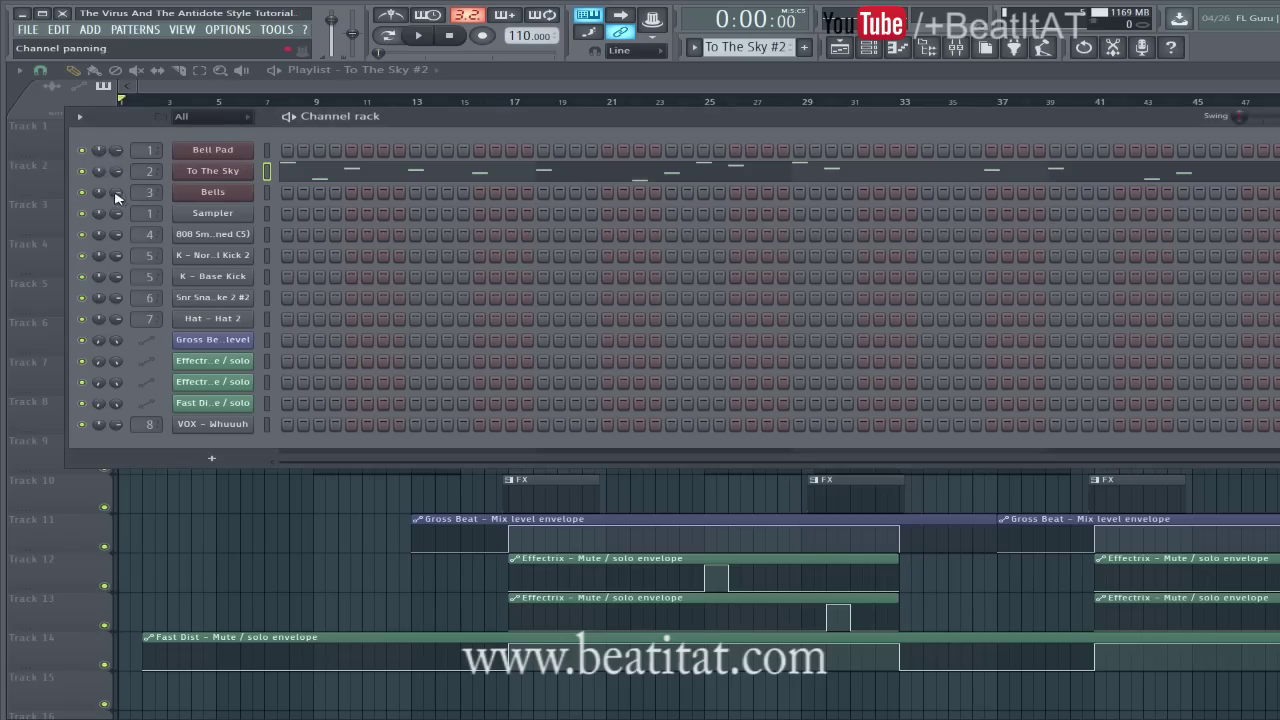
{"action": "key", "text": "F6"}
Open the intro's To The Sky pattern in the piano roll and listen to its melody
{"action": "double_click", "coordinate": [144, 226]}
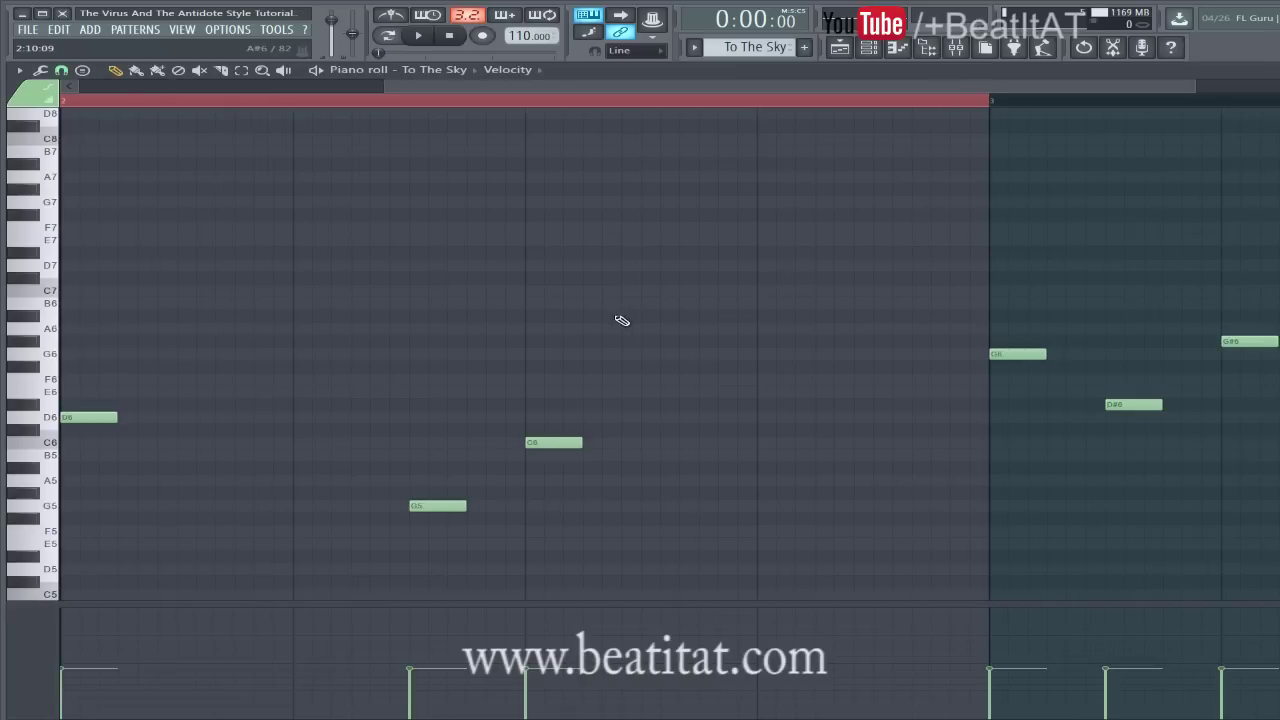
{"action": "left_click", "coordinate": [316, 71]}
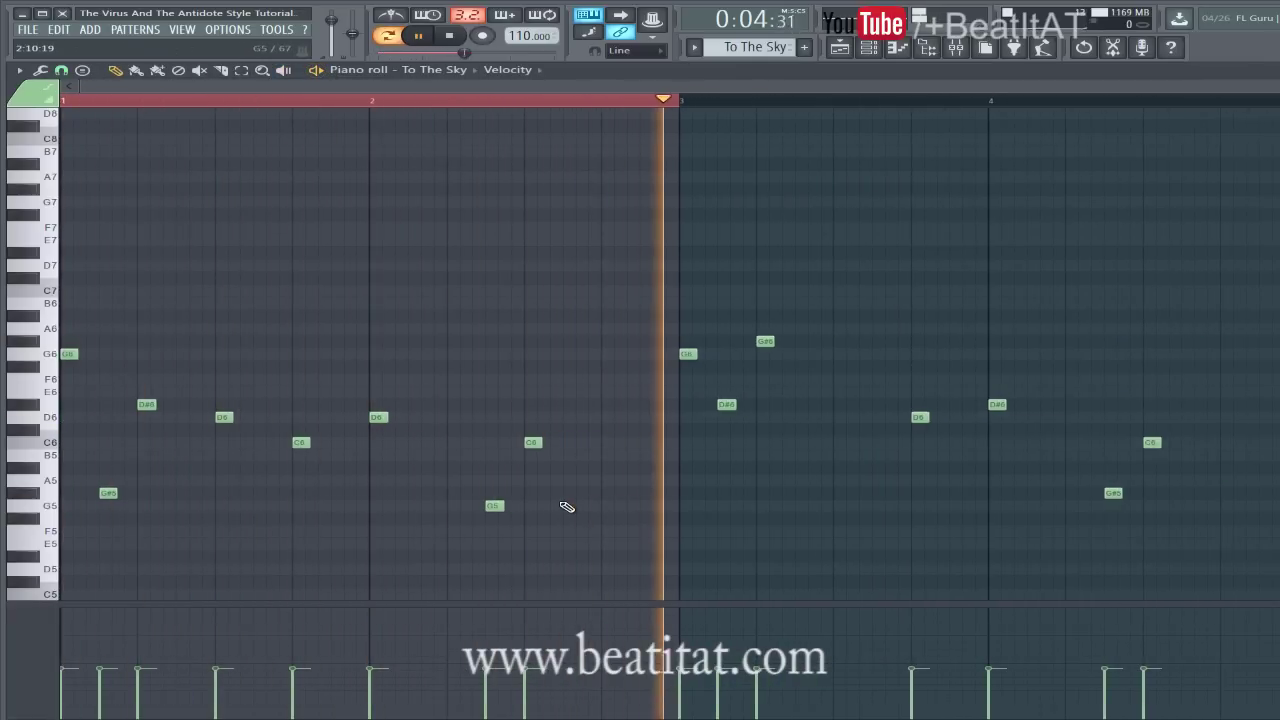
{"action": "key", "text": "space"}
{"action": "left_click", "coordinate": [84, 102]}
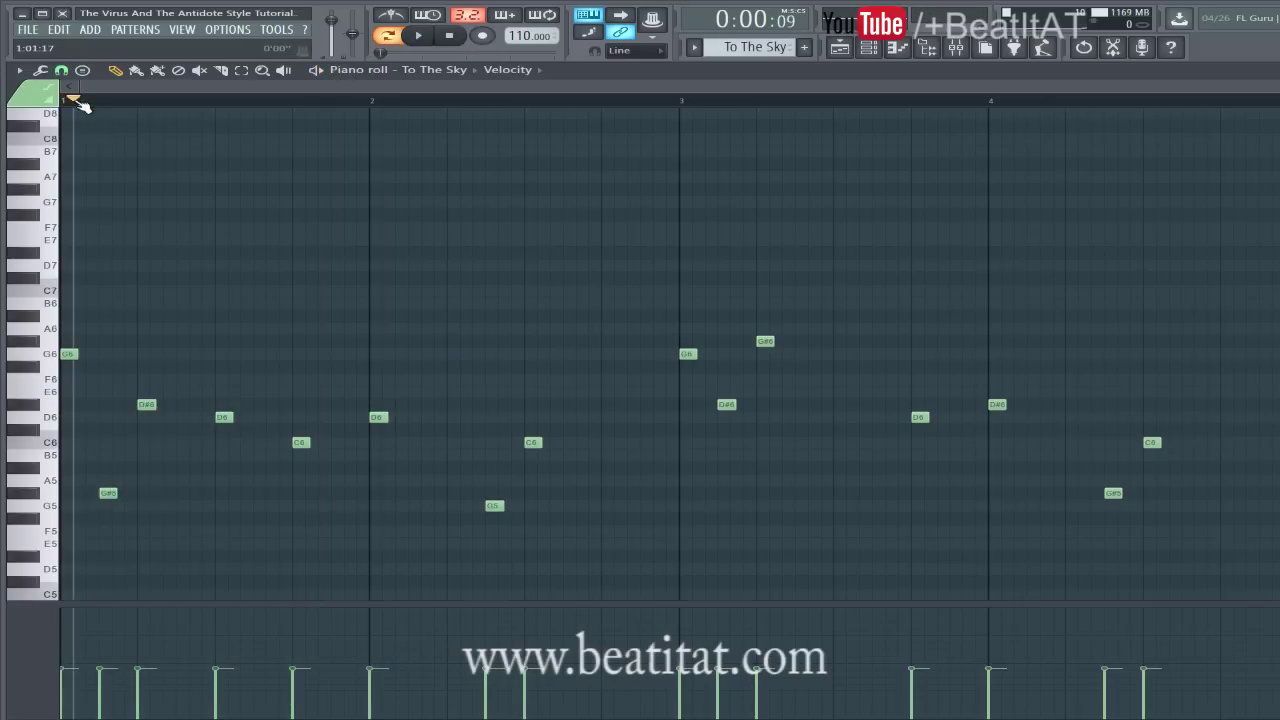
Play the To The Sky pattern from the channel rack and examine its note spacing up close in the piano roll
{"action": "key", "text": "F6"}
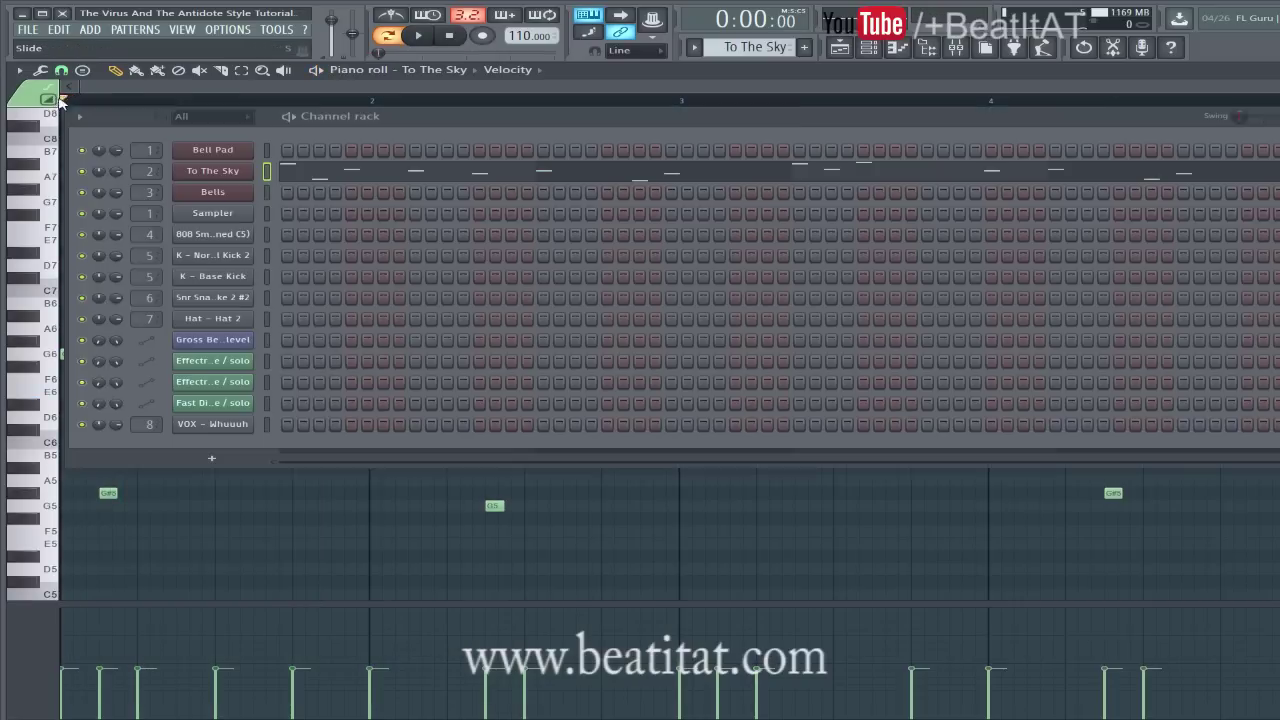
{"action": "key", "text": "F5"}
{"action": "key", "text": "space"}
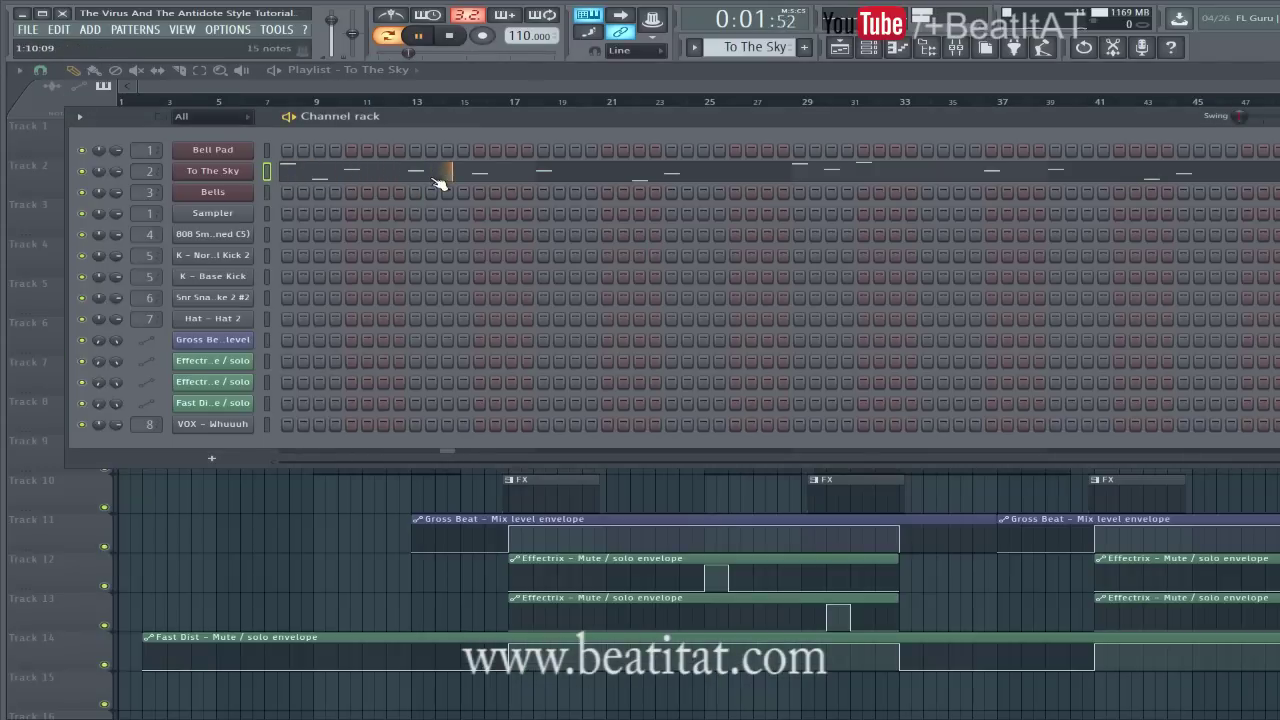
{"action": "left_click", "coordinate": [442, 180]}
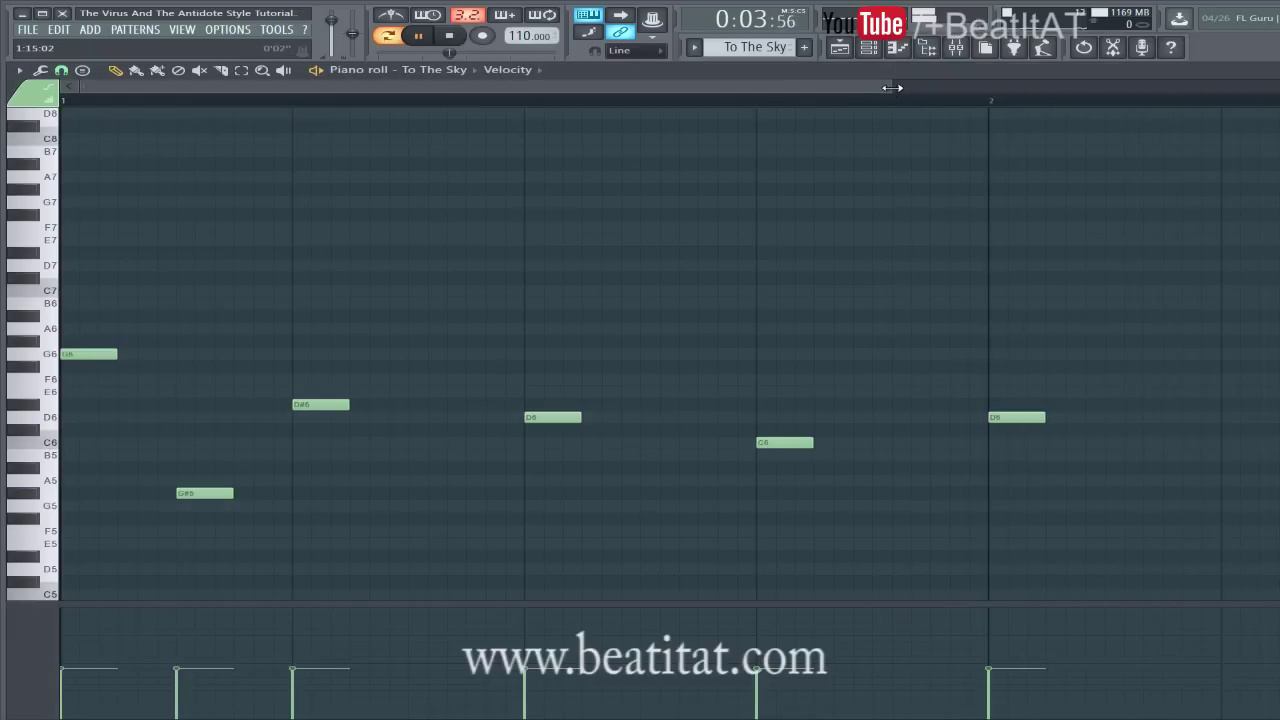
{"action": "scroll", "coordinate": [883, 97], "scroll_direction": "down", "scroll_amount": 3}
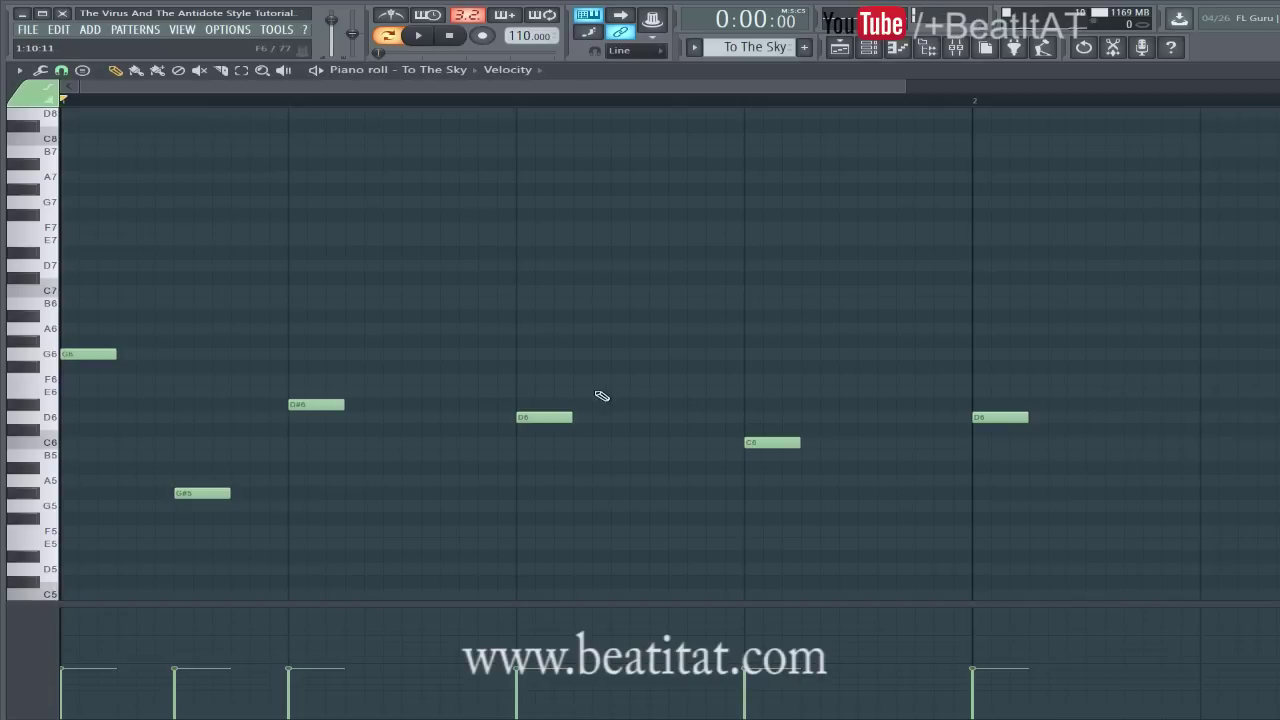
{"action": "scroll", "coordinate": [663, 606], "scroll_direction": "down", "scroll_amount": 3, "text": "ctrl"}
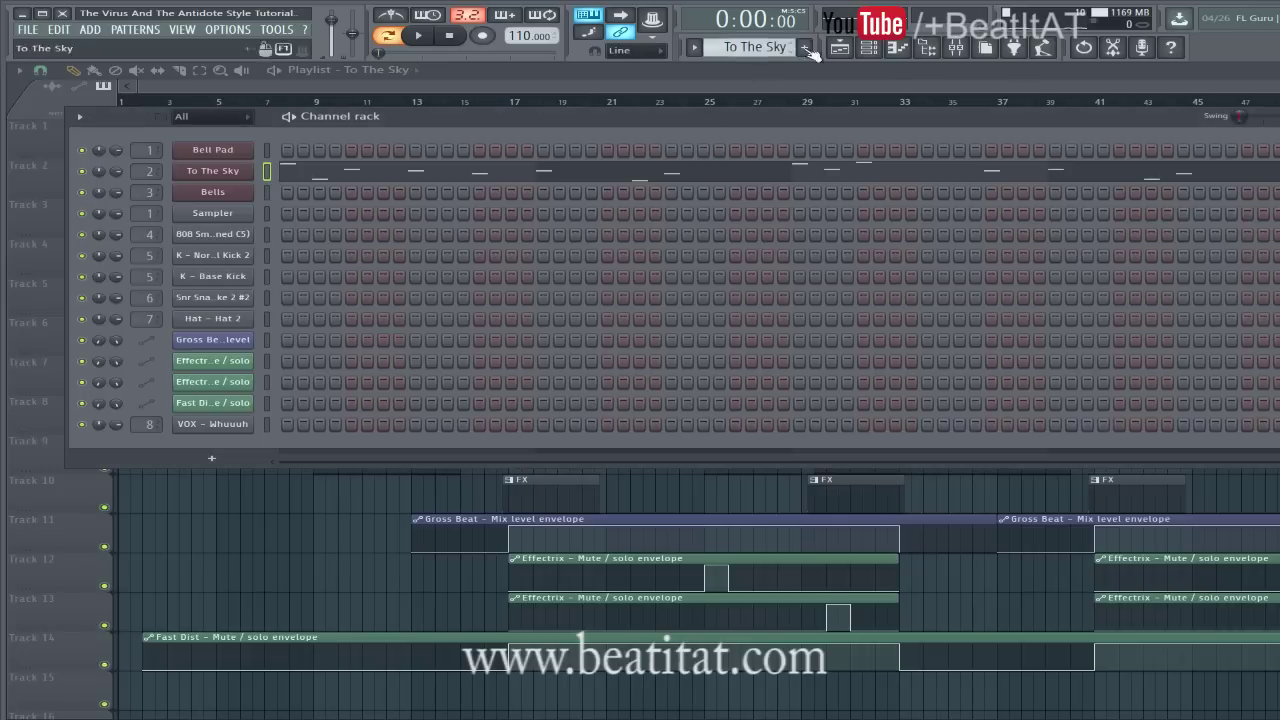
Play the To The Sky pattern while checking its mixer track and Fruity Fast Dist settings, and return to the playlist
{"action": "left_click", "coordinate": [958, 48]}
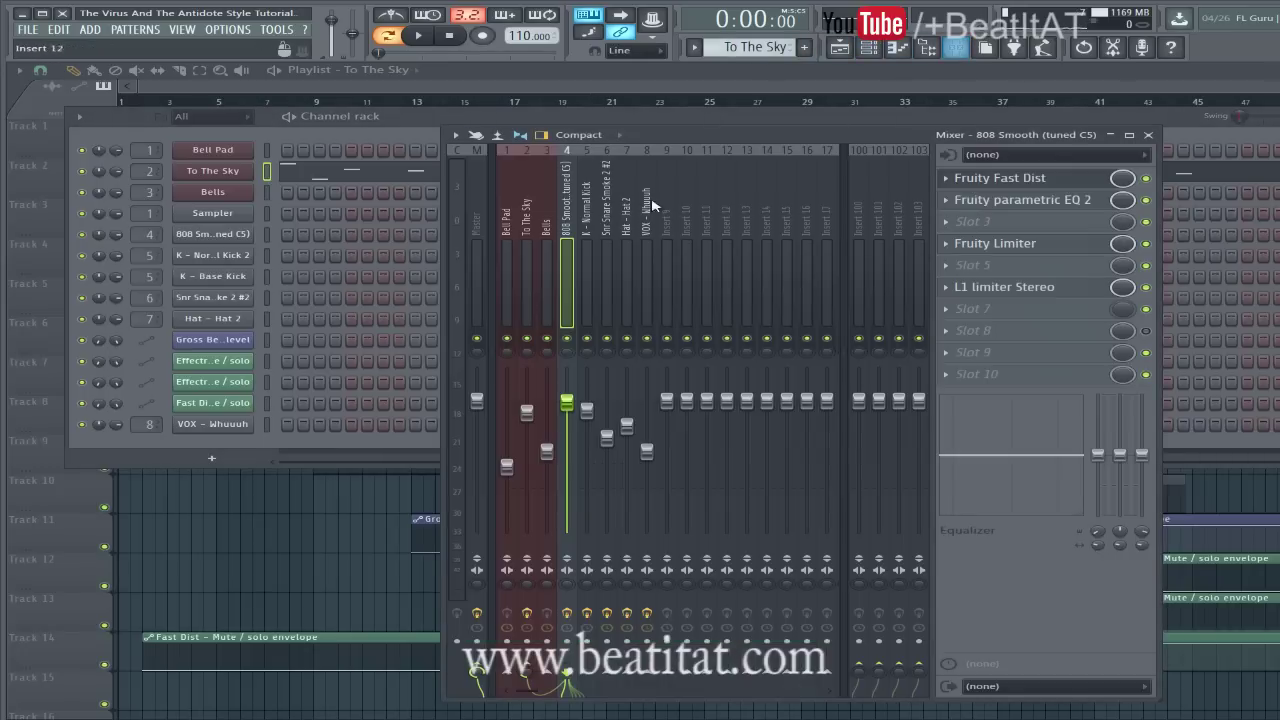
{"action": "left_click", "coordinate": [512, 234]}
{"action": "key", "text": "Right"}
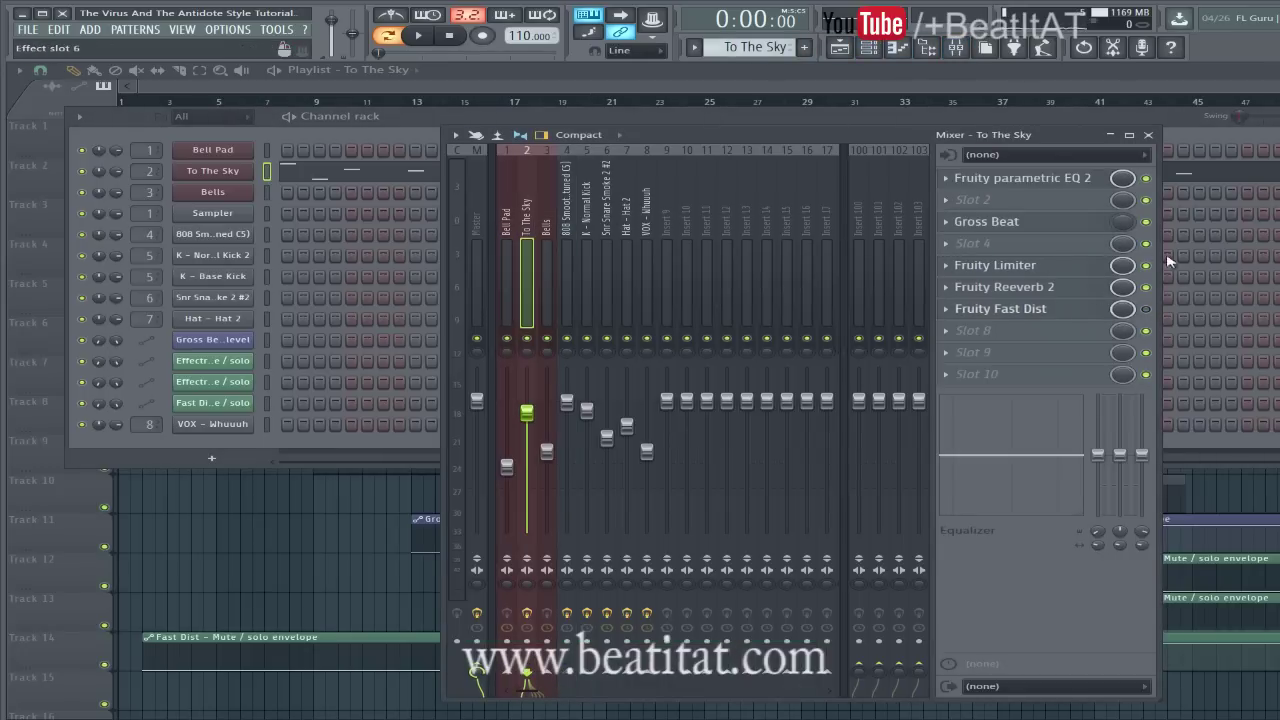
{"action": "key", "text": "space"}
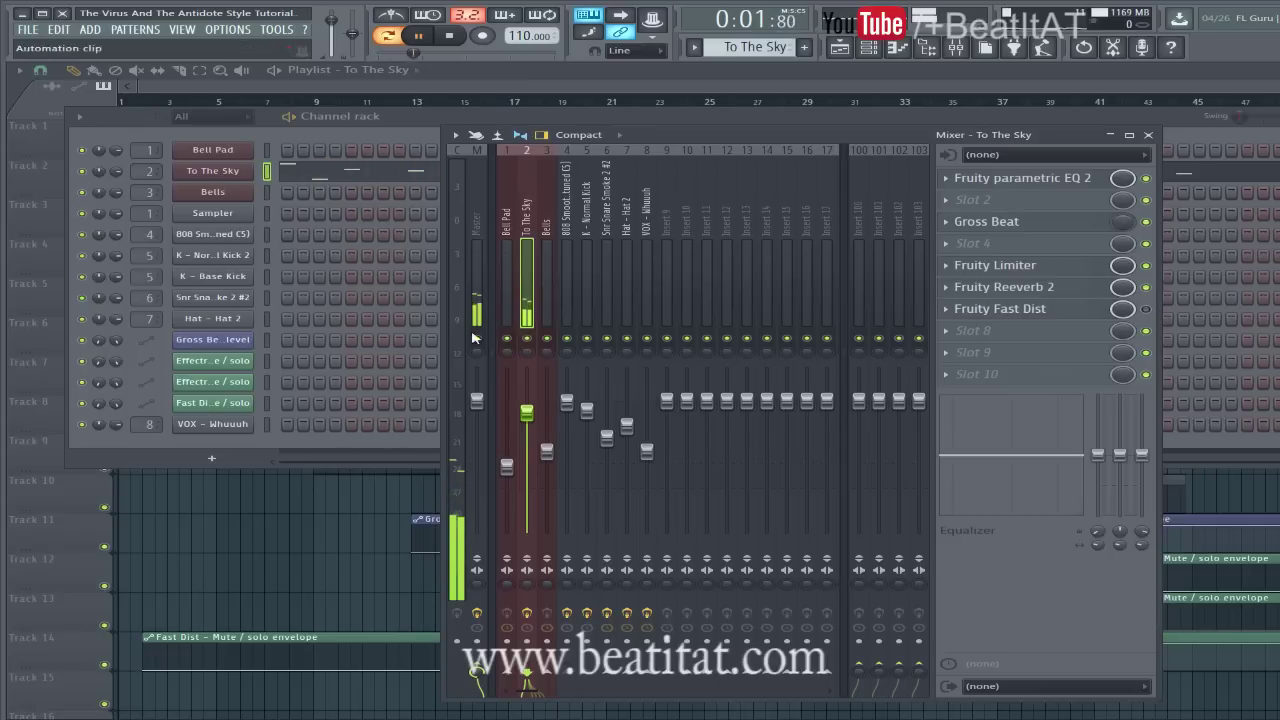
{"action": "left_click", "coordinate": [1038, 309]}
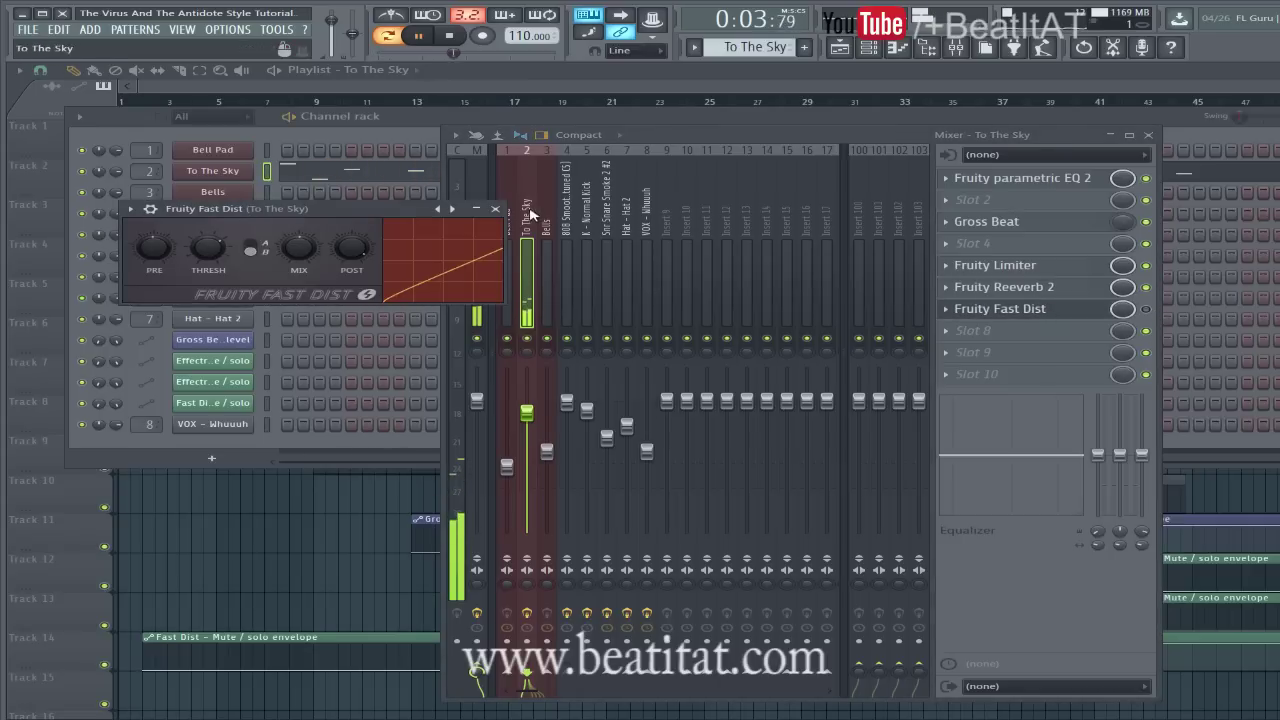
{"action": "left_click", "coordinate": [495, 208]}
{"action": "key", "text": "space"}
{"action": "key", "text": "F12"}
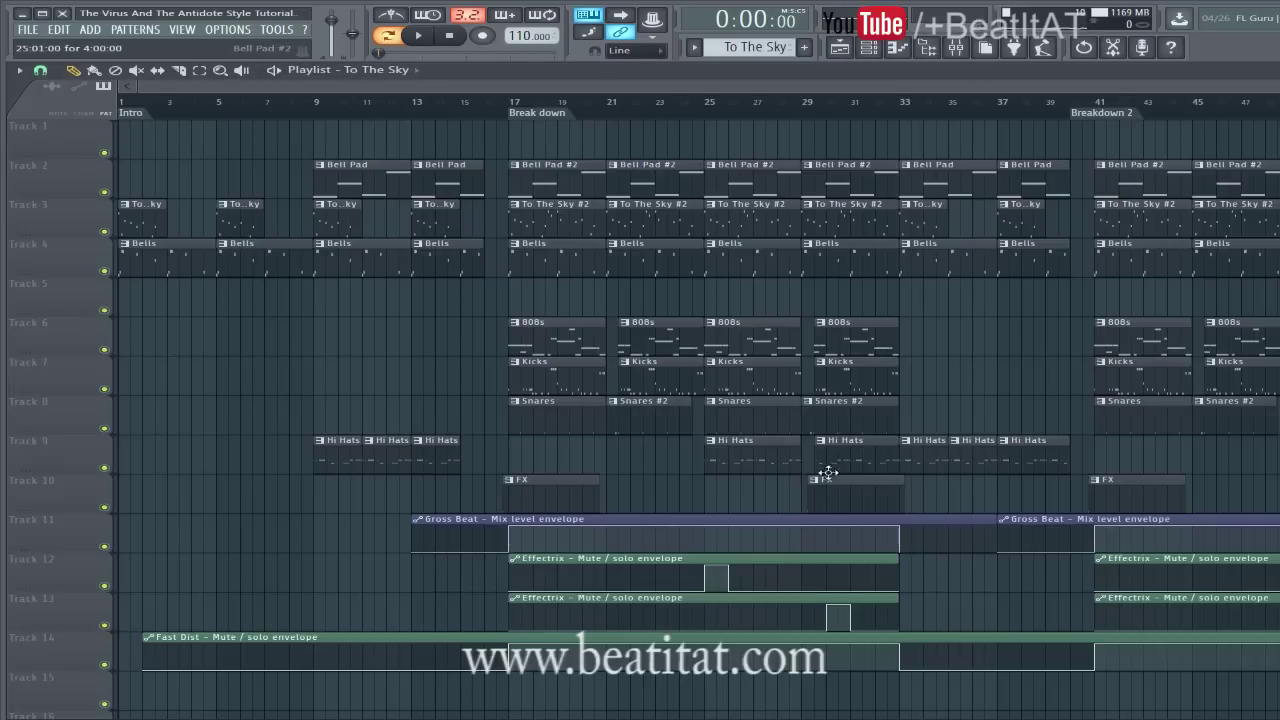
Review the Fruity Limiter and the Gross Beat time envelope on the To The Sky mixer track
{"action": "left_click", "coordinate": [956, 48]}
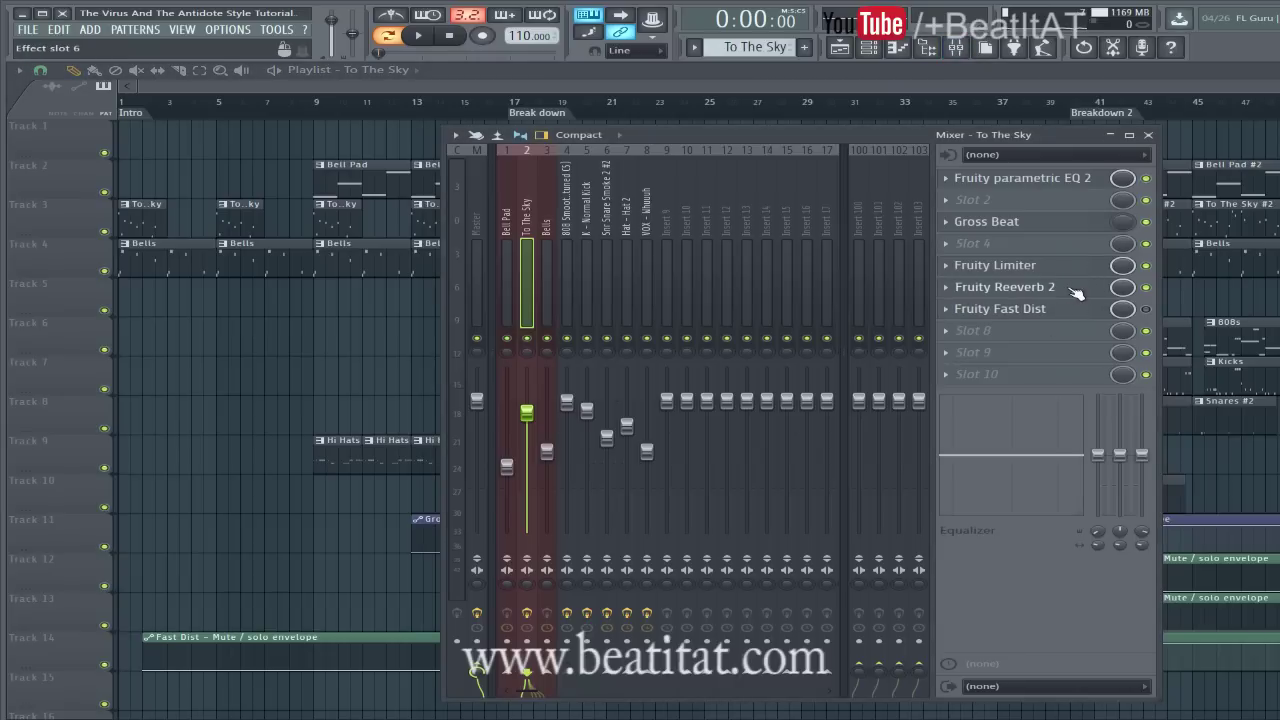
{"action": "left_click", "coordinate": [1005, 265]}
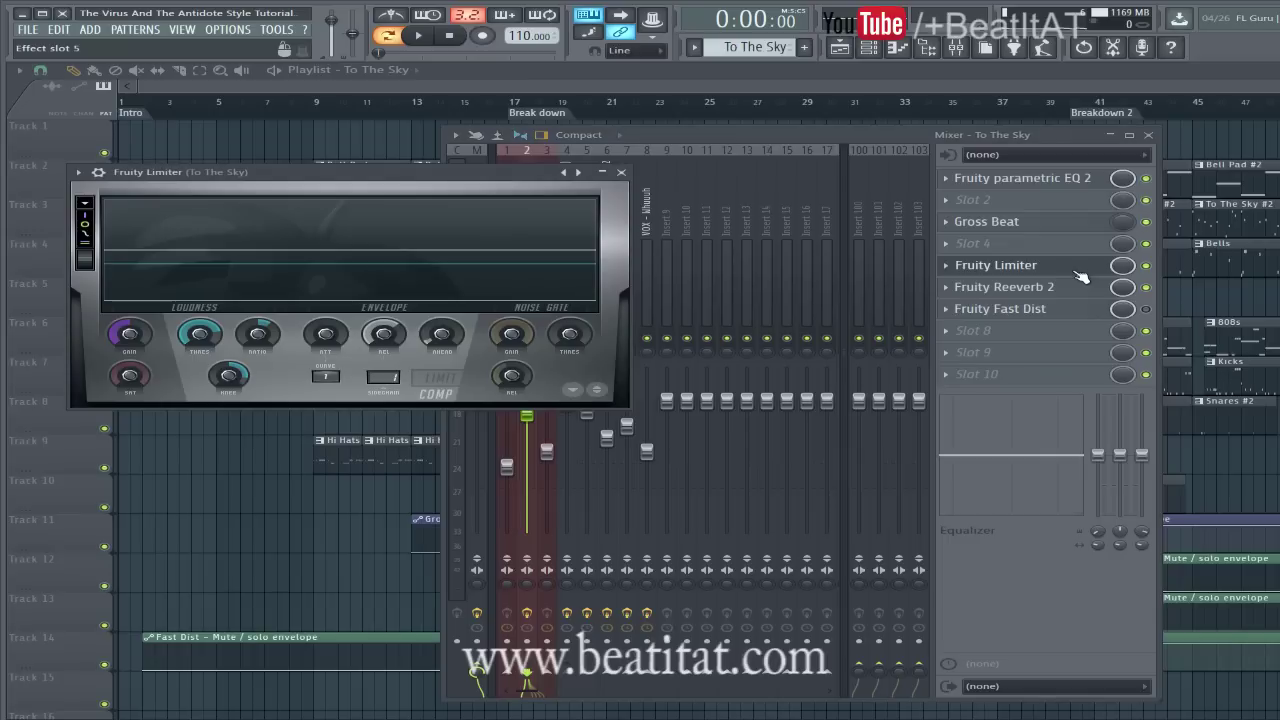
{"action": "left_click", "coordinate": [621, 172]}
{"action": "left_click", "coordinate": [1038, 226]}
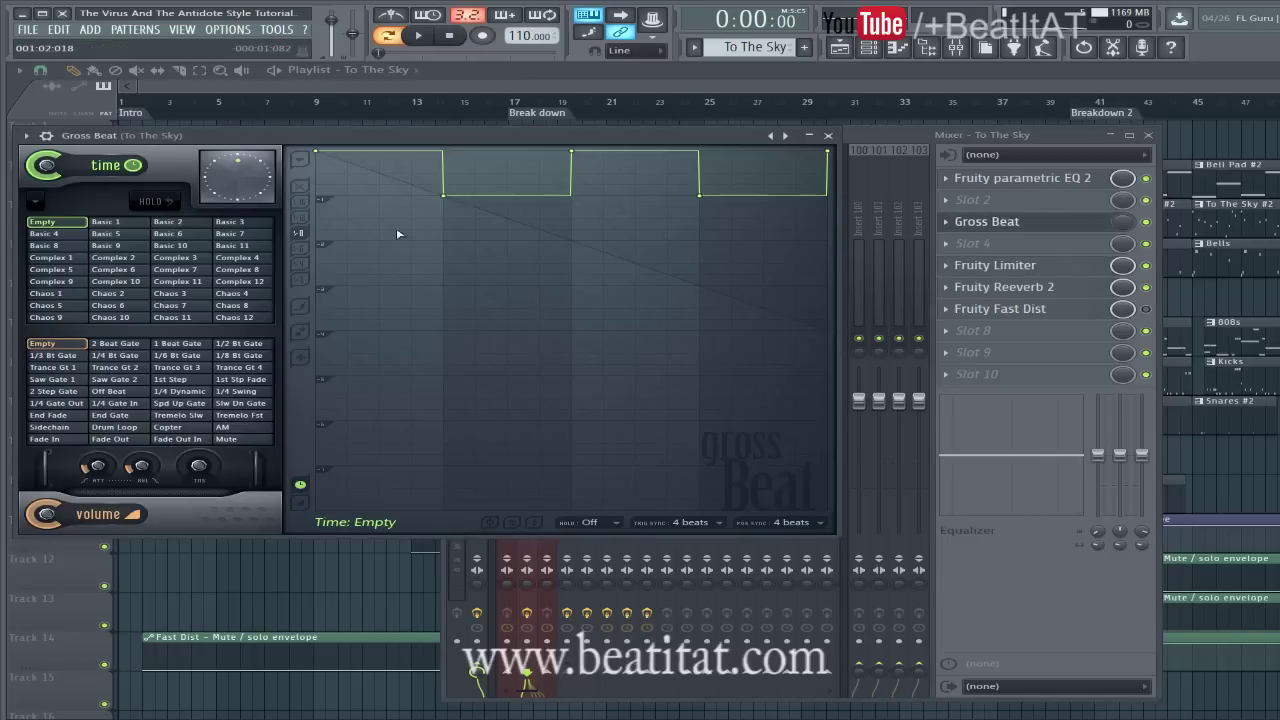
{"action": "left_click", "coordinate": [828, 135]}
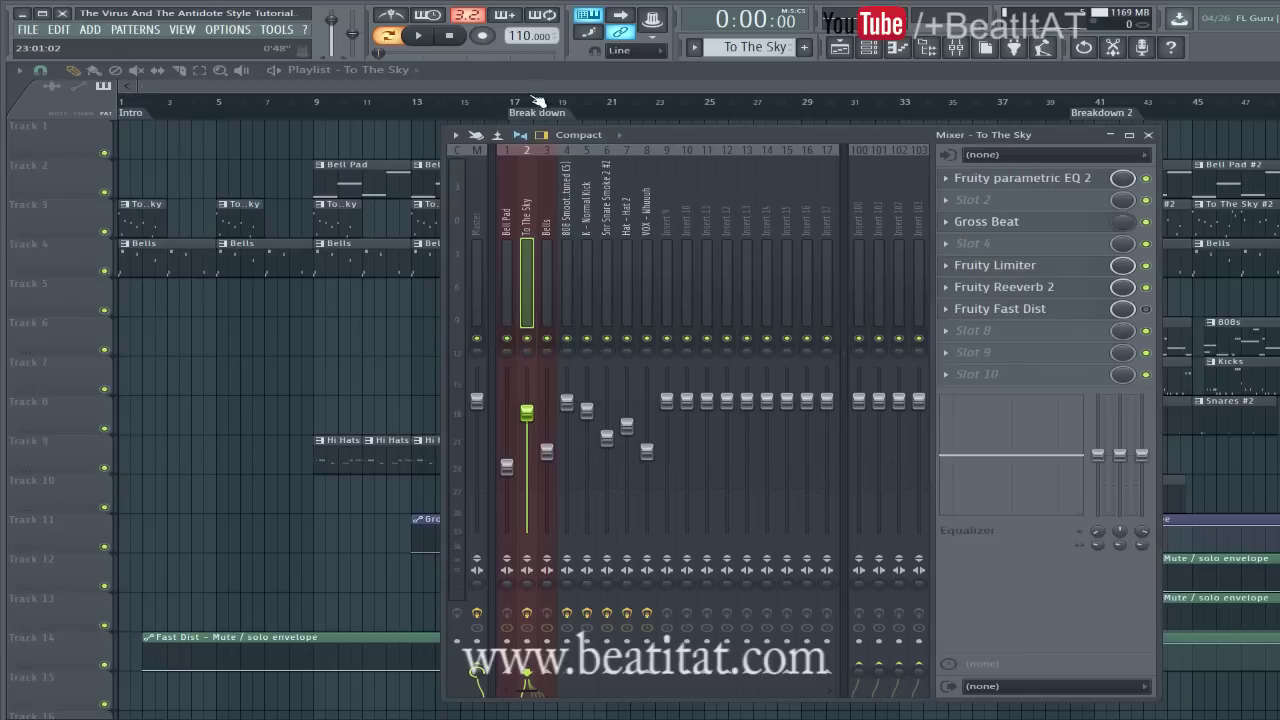
Show the Break down position in the playlist and return the song position to the start of the Intro
{"action": "left_click", "coordinate": [522, 102]}
{"action": "left_click", "coordinate": [510, 105]}
{"action": "left_click", "coordinate": [121, 104]}
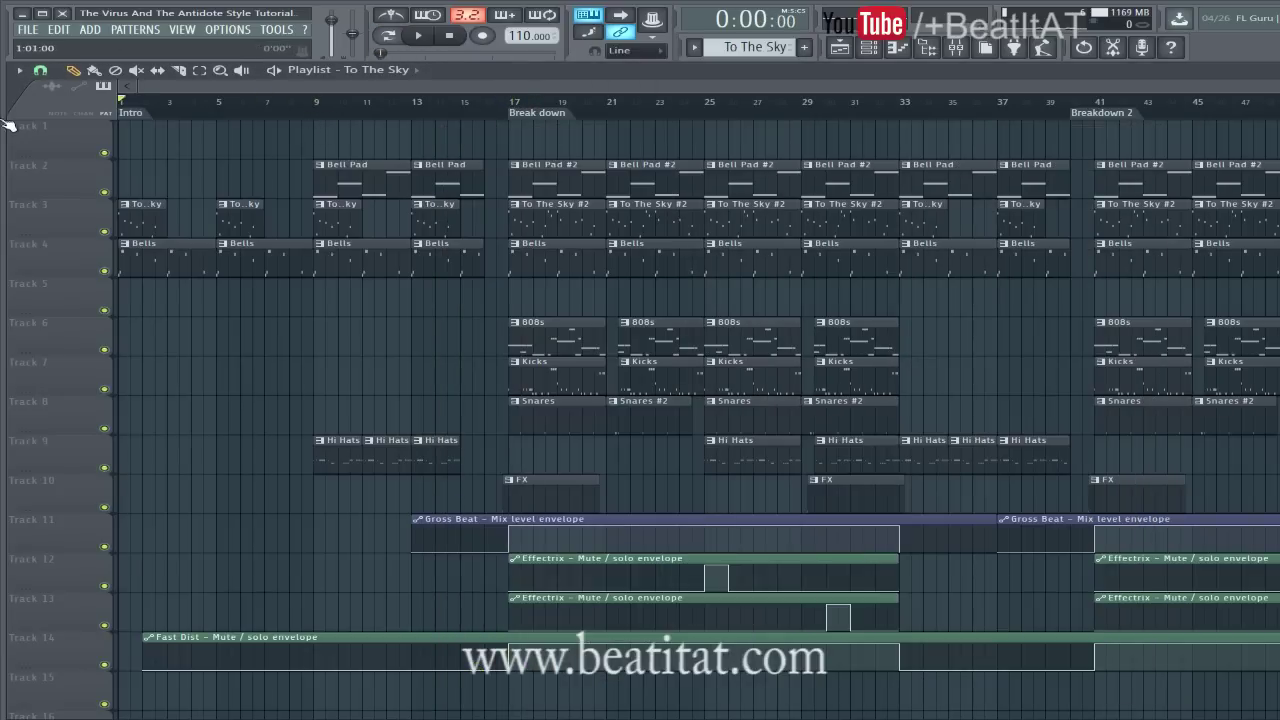
Open the Bells pattern and check which Omnisphere patch its channel uses in the patch browser
{"action": "double_click", "coordinate": [153, 270]}
{"action": "scroll", "coordinate": [506, 326], "scroll_direction": "down", "scroll_amount": 3}
{"action": "key", "text": "F6"}
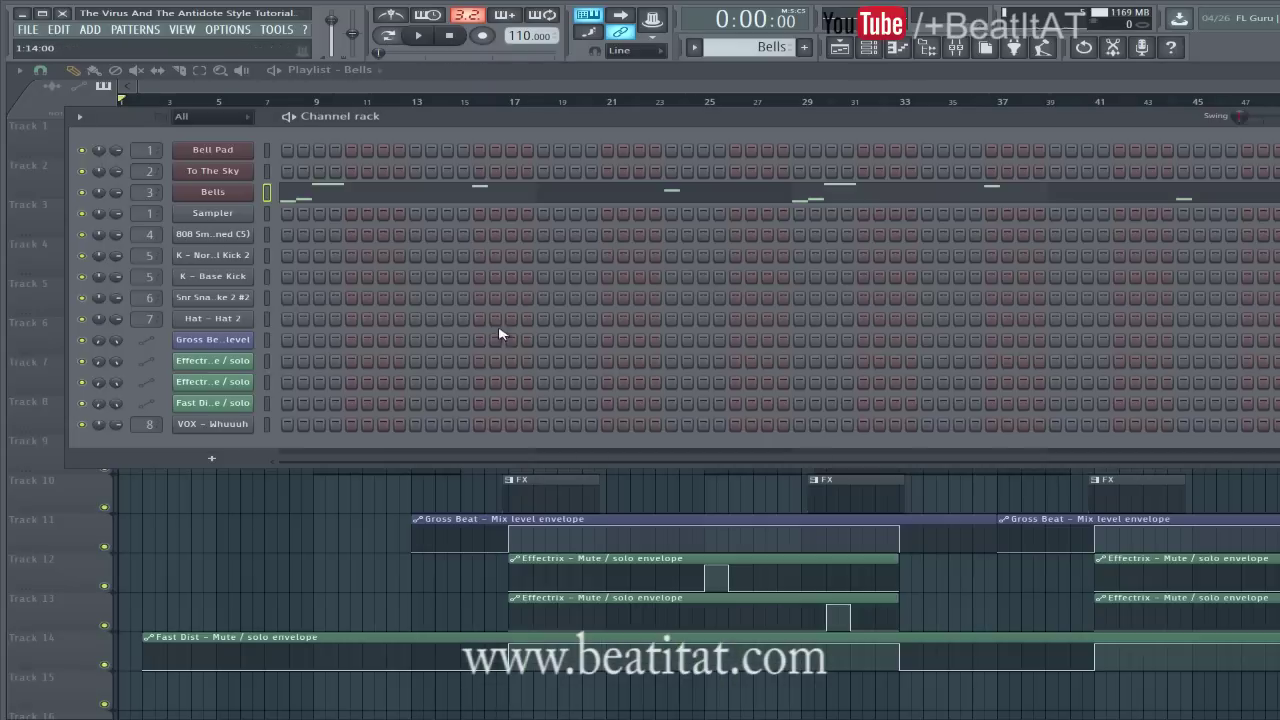
{"action": "left_click", "coordinate": [224, 196]}
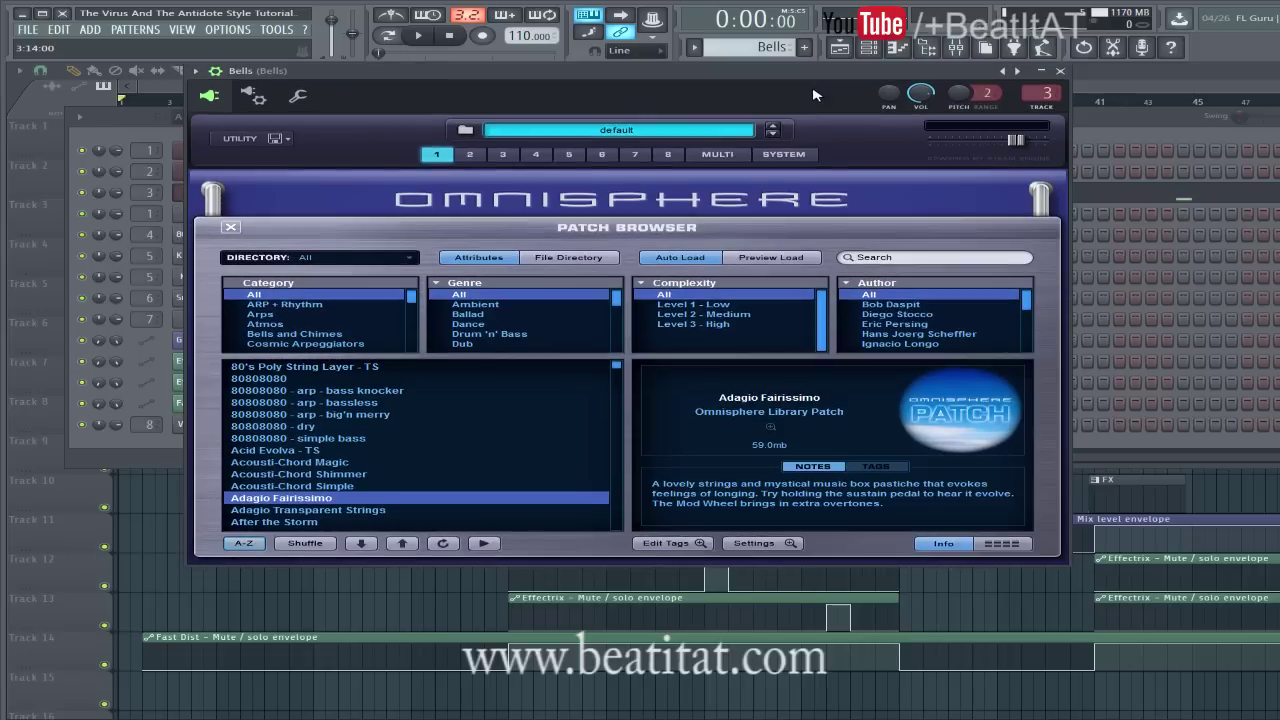
{"action": "left_click", "coordinate": [1060, 71]}
Check the Nexus preset loaded on the To The Sky channel and close the plugin
{"action": "left_click", "coordinate": [213, 171]}
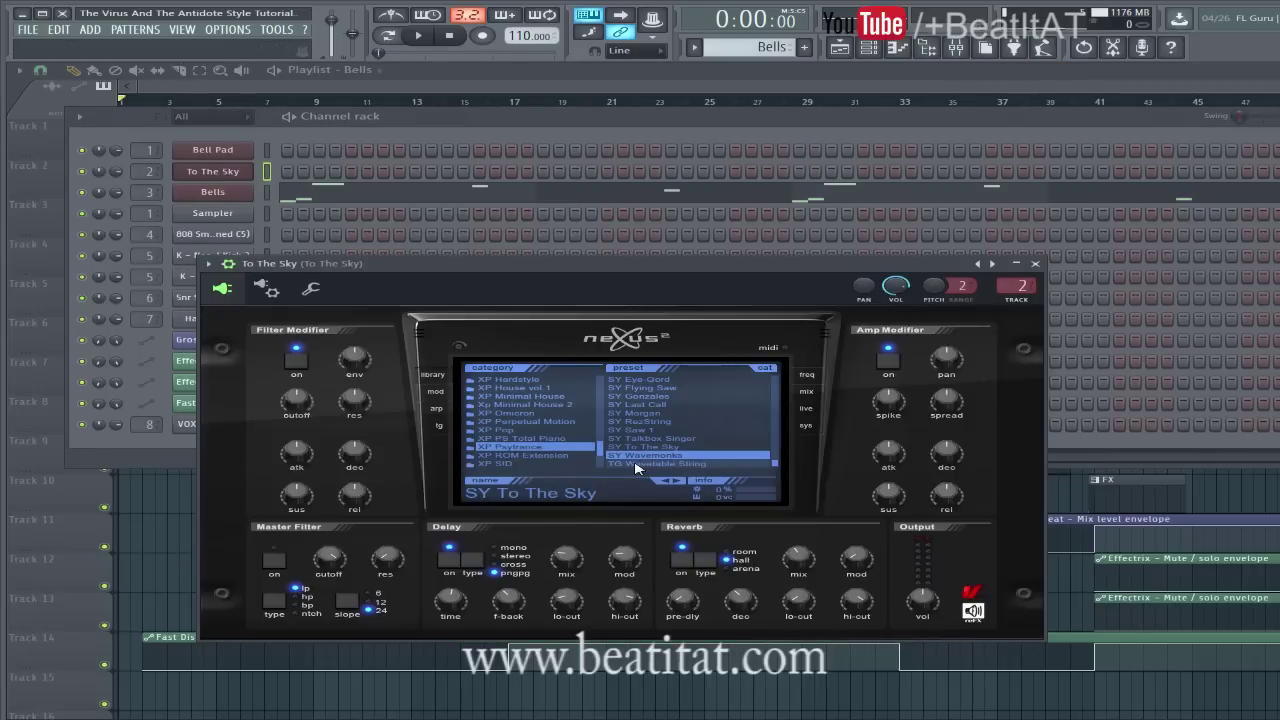
{"action": "left_click", "coordinate": [1035, 264]}
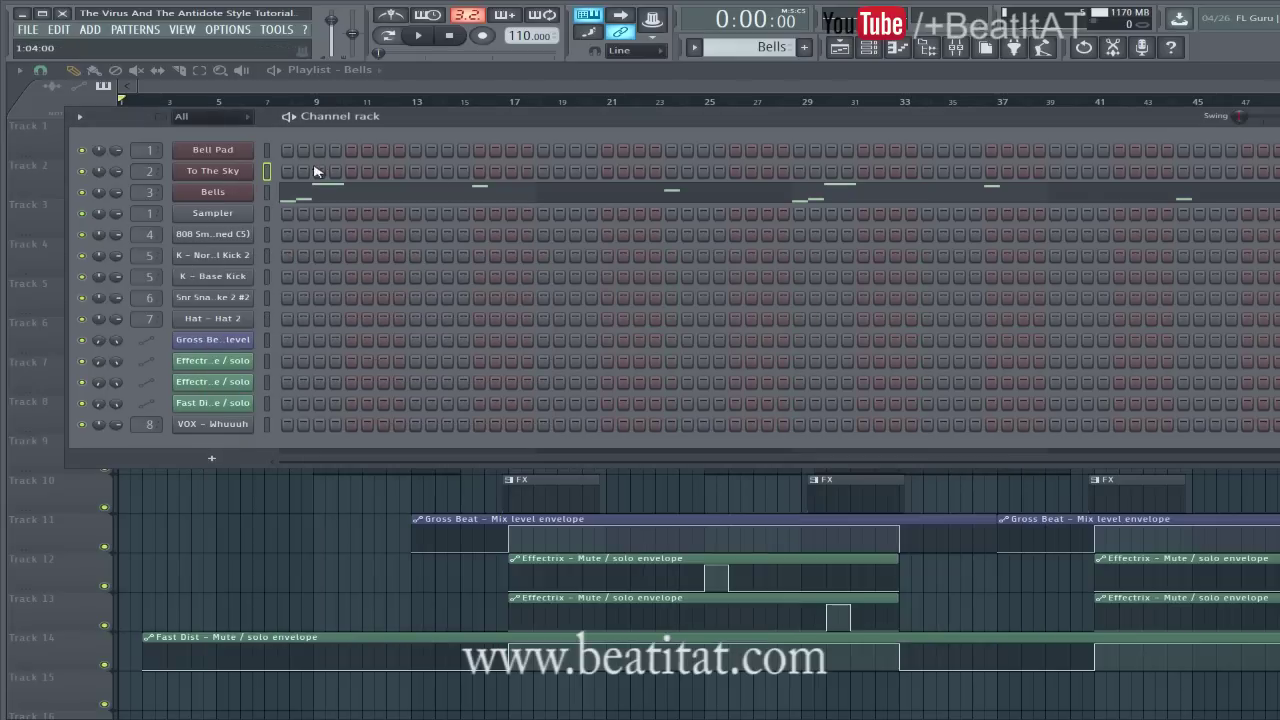
{"action": "left_click", "coordinate": [245, 173]}
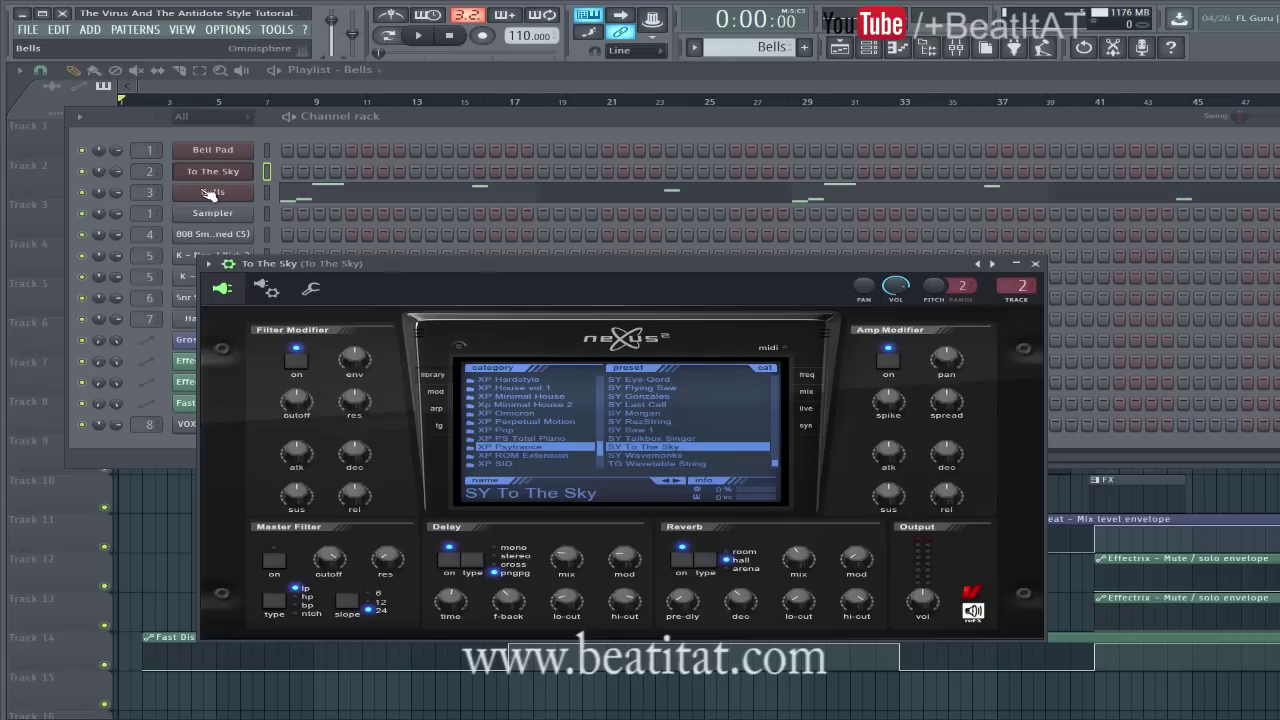
{"action": "left_click", "coordinate": [1036, 265]}
Play the Bells pattern from the channel rack and return to the playlist
{"action": "left_click", "coordinate": [289, 117]}
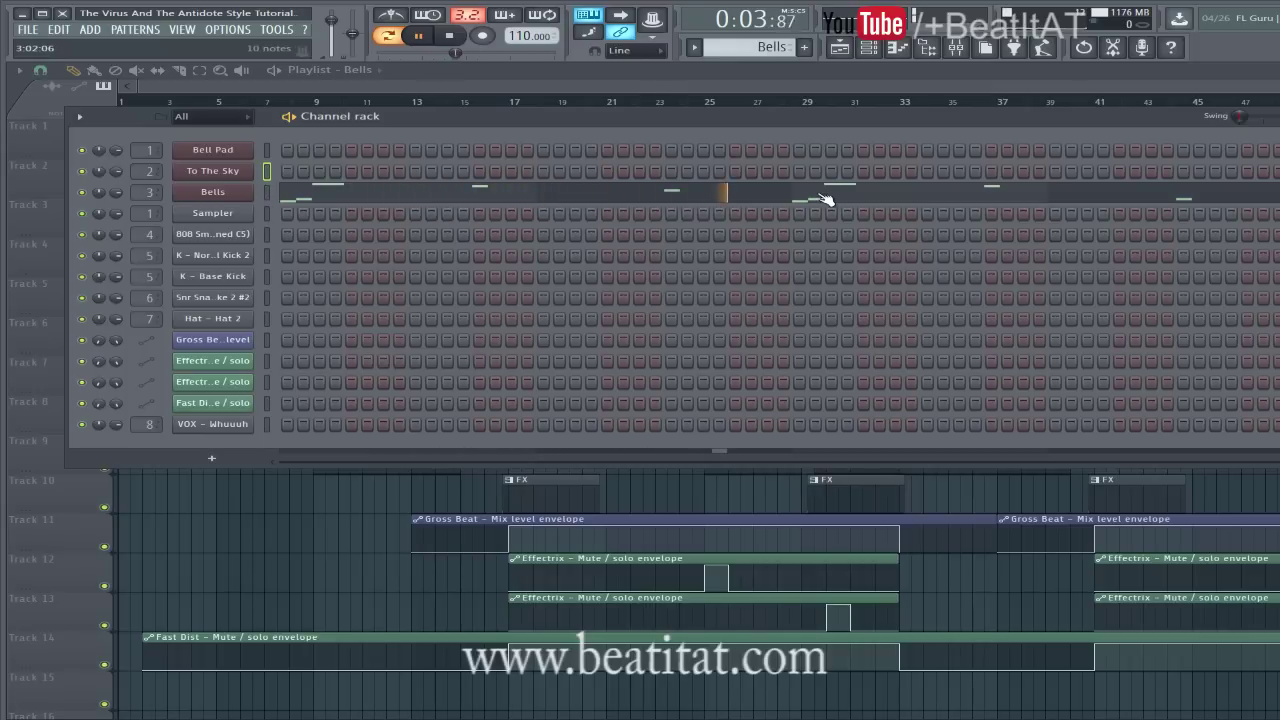
{"action": "left_click", "coordinate": [957, 50]}
{"action": "left_click", "coordinate": [553, 296]}
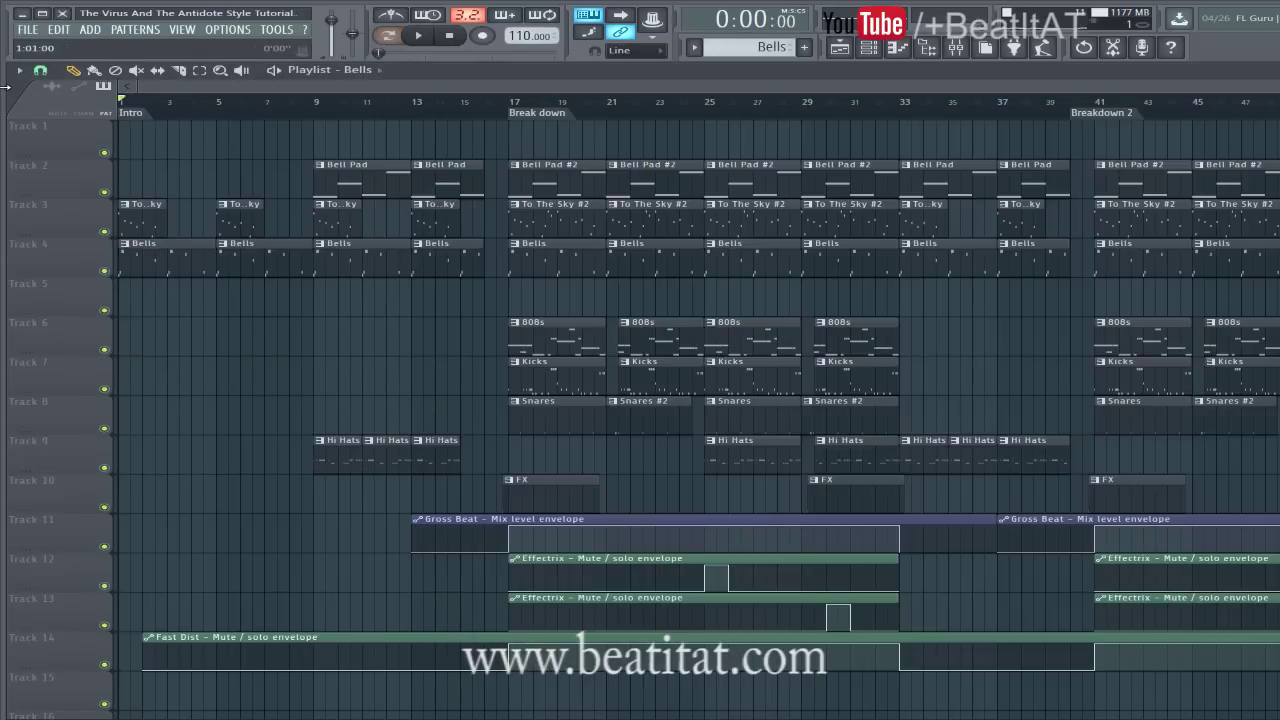
Play the song from the Intro and examine the Bell Pad pattern's notes and Nexus preset
{"action": "key", "text": "space"}
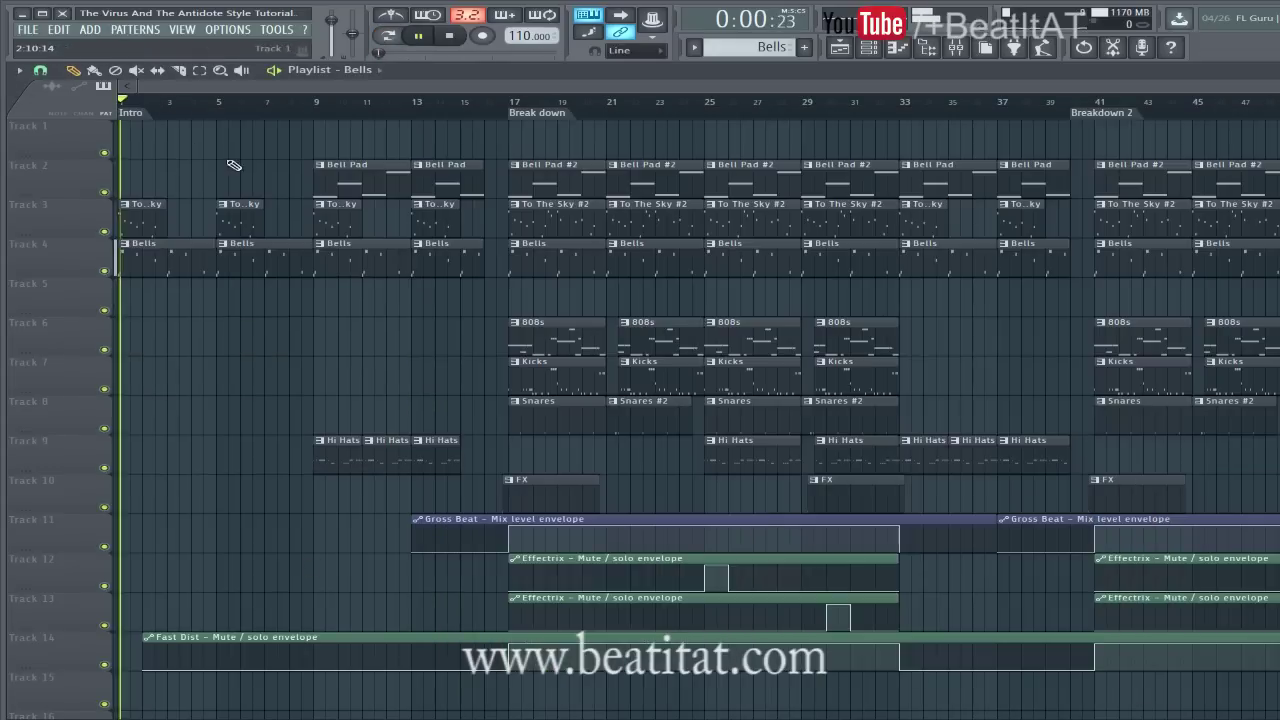
{"action": "double_click", "coordinate": [332, 181]}
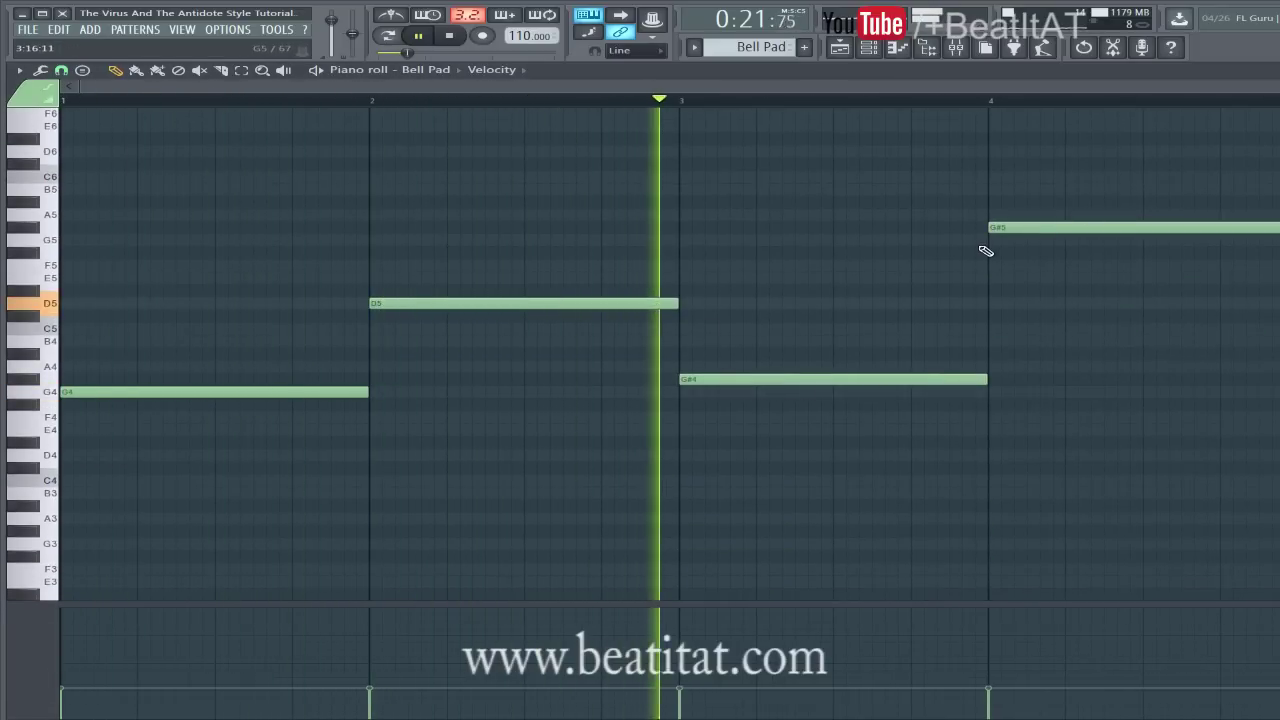
{"action": "key", "text": "F7"}
{"action": "left_click", "coordinate": [205, 152]}
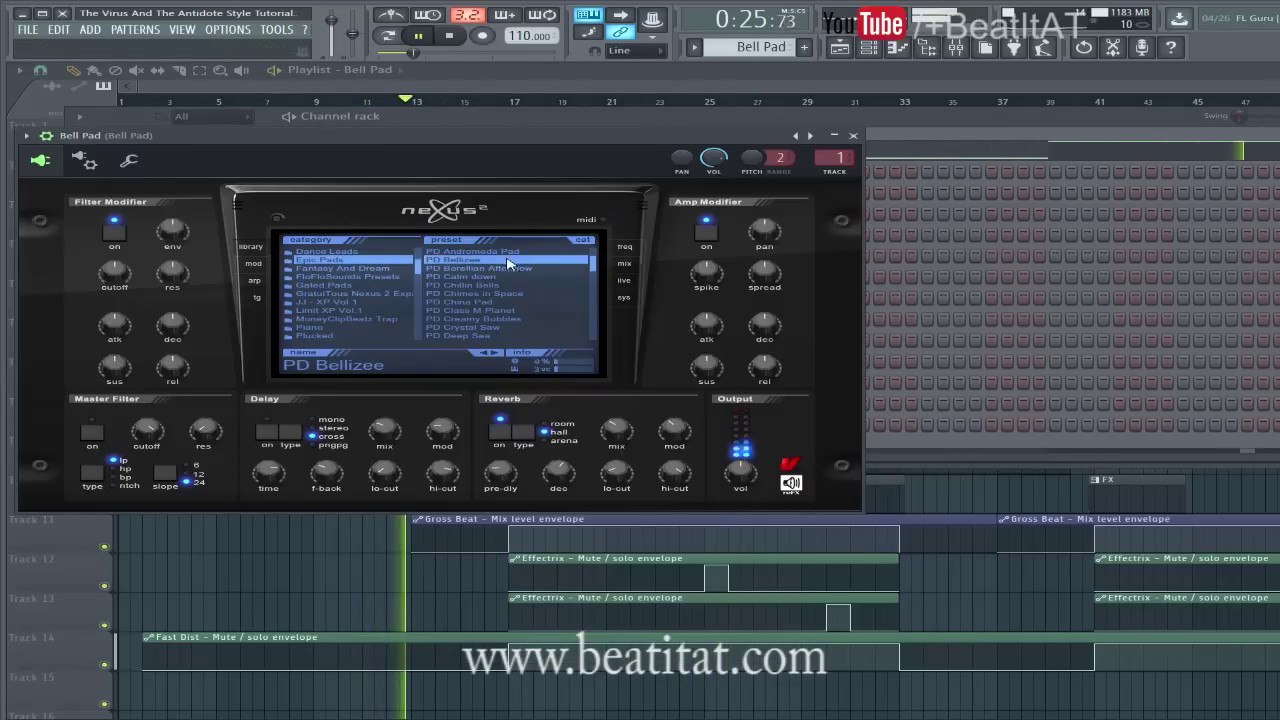
{"action": "left_click", "coordinate": [853, 135]}
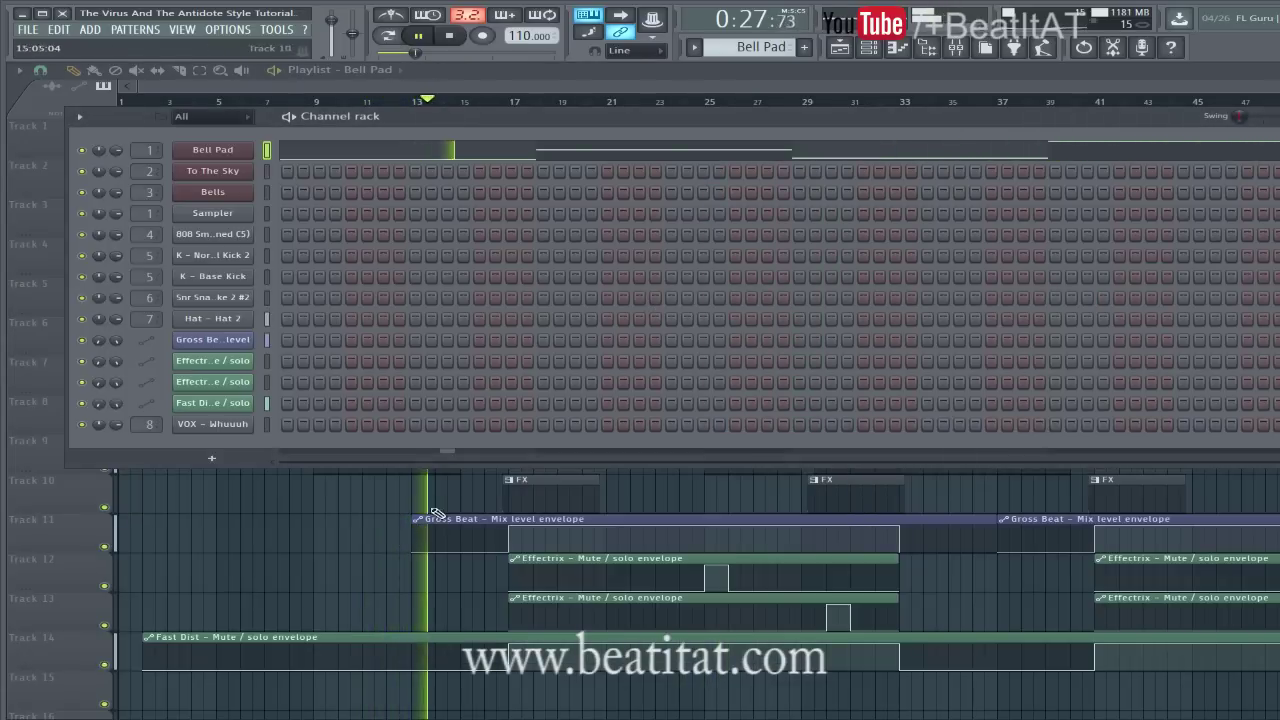
Open the Hi Hats pattern's Hat 2 notes in the piano roll and play the pattern
{"action": "key", "text": "F6"}
{"action": "left_click", "coordinate": [334, 451]}
{"action": "key", "text": "F6"}
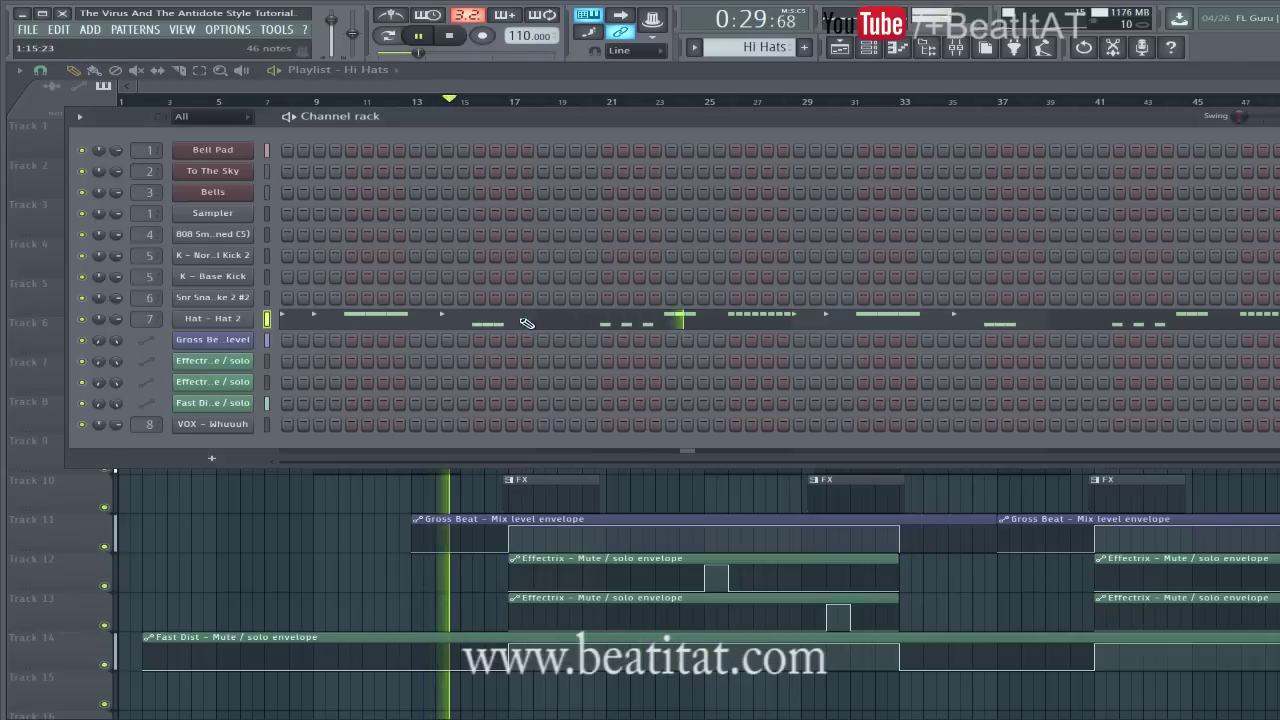
{"action": "left_click", "coordinate": [526, 323]}
{"action": "scroll", "coordinate": [572, 380], "scroll_direction": "down", "scroll_amount": 3}
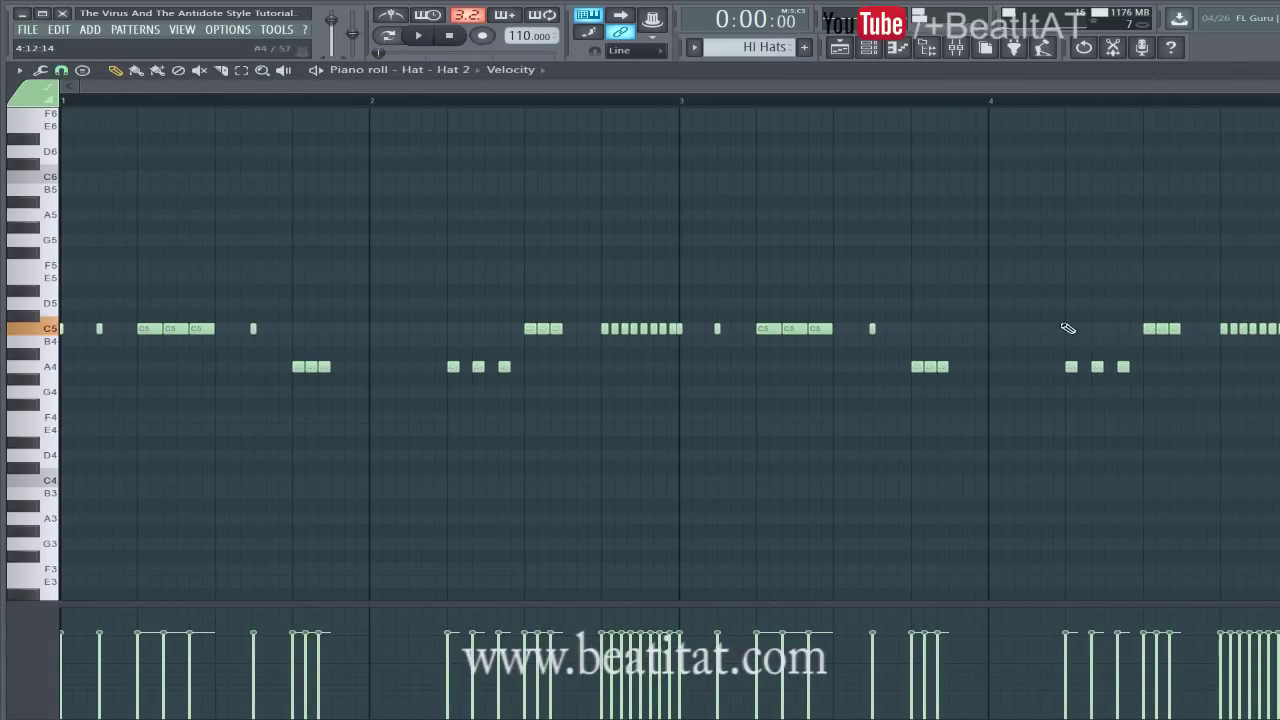
{"action": "key", "text": "space"}
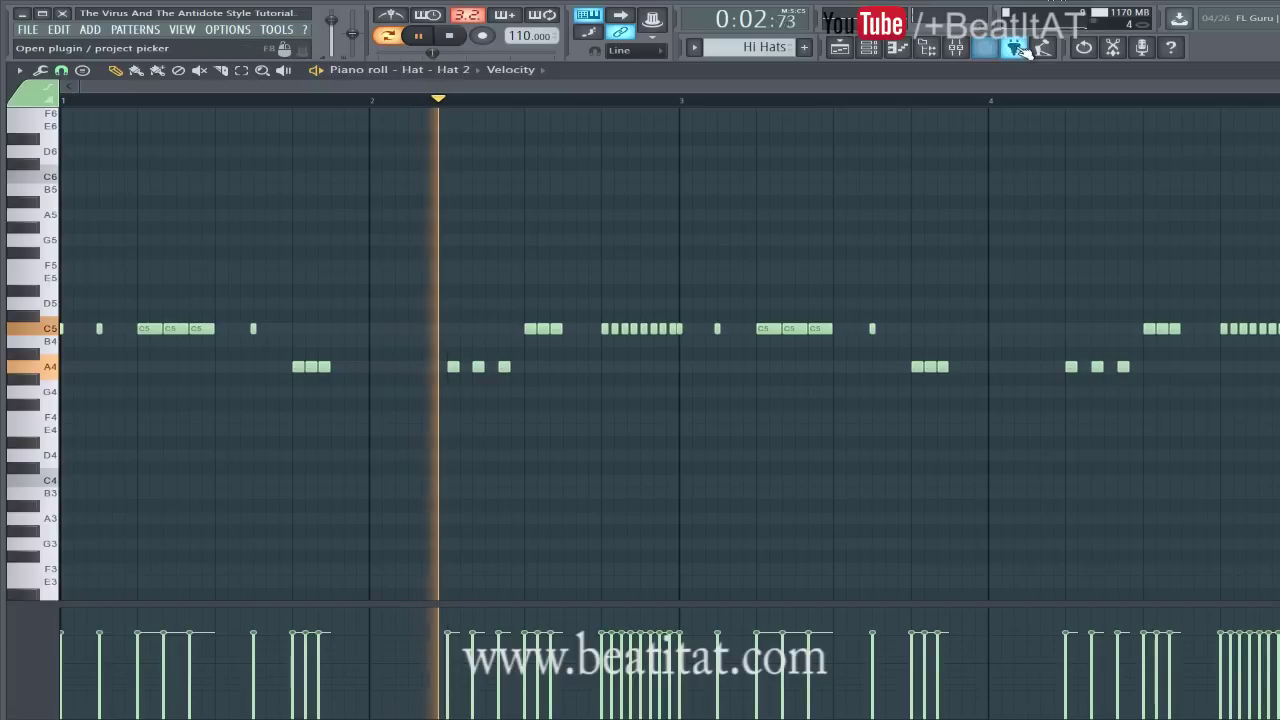
Inspect the Fruity Reeverb 2 settings on the Hat 2 mixer track and stop playback
{"action": "key", "text": "F9"}
{"action": "left_click", "coordinate": [627, 278]}
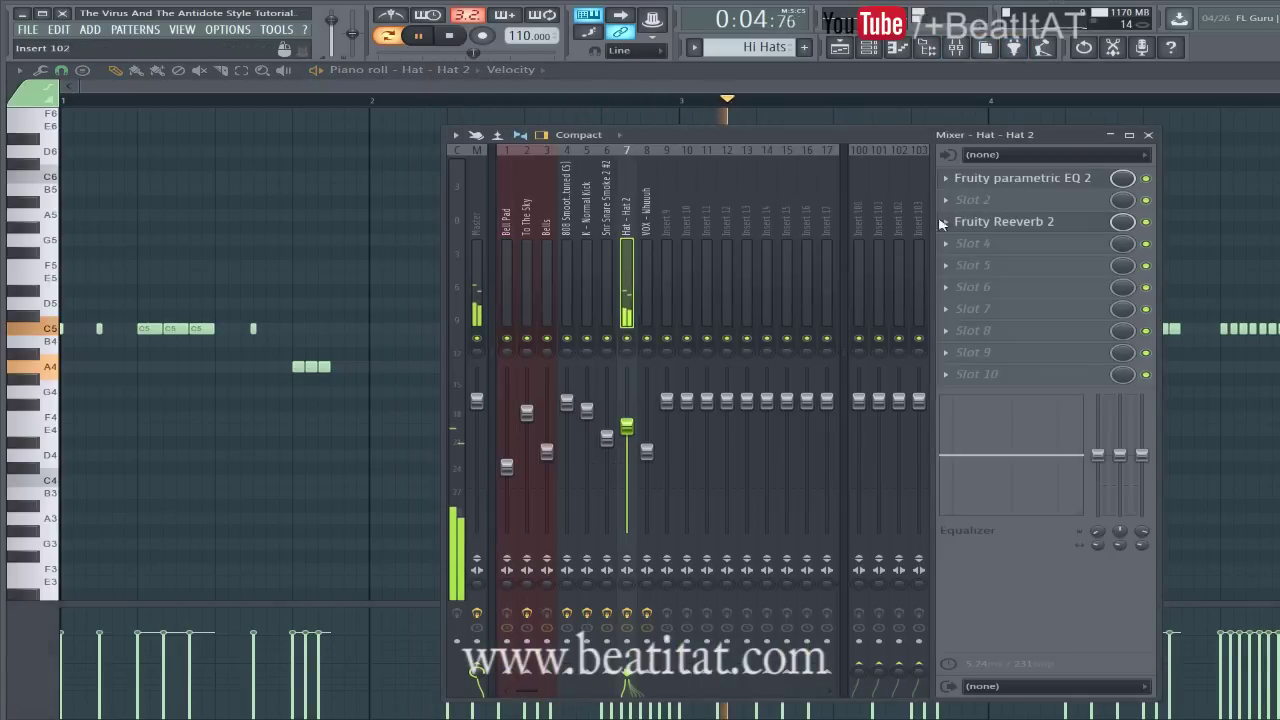
{"action": "left_click", "coordinate": [1000, 221]}
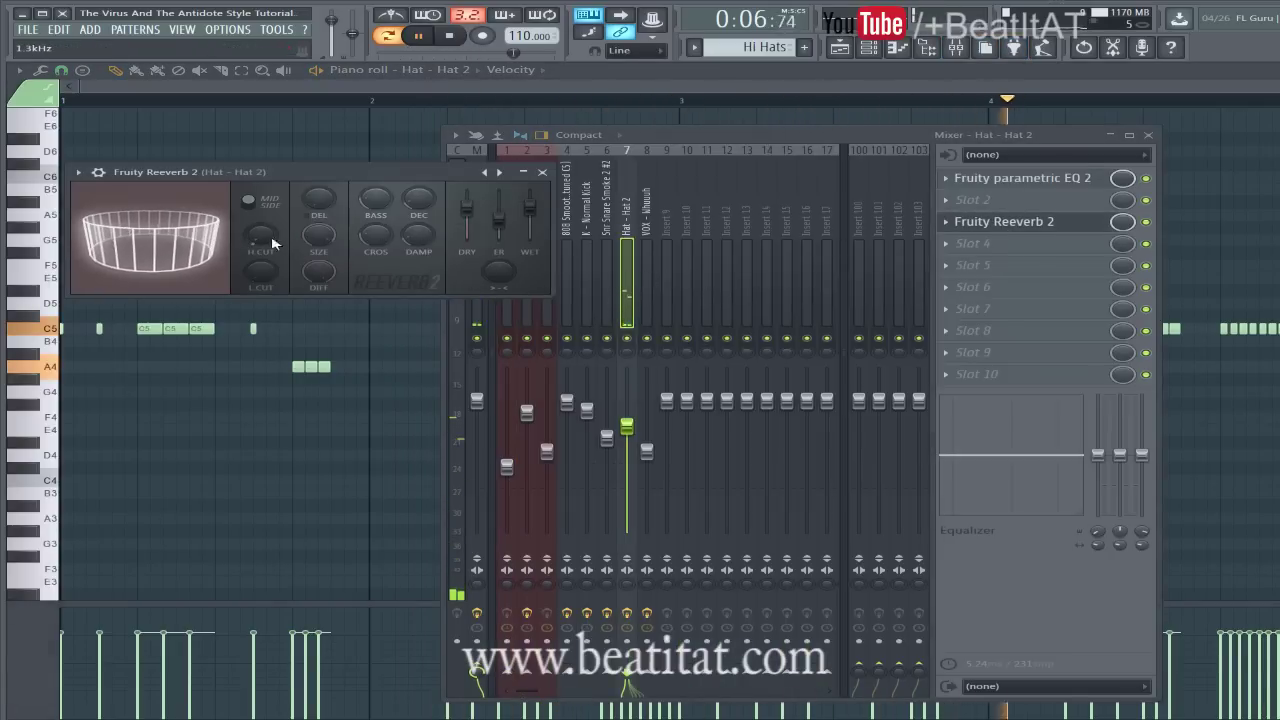
{"action": "left_click", "coordinate": [542, 172]}
{"action": "key", "text": "space"}
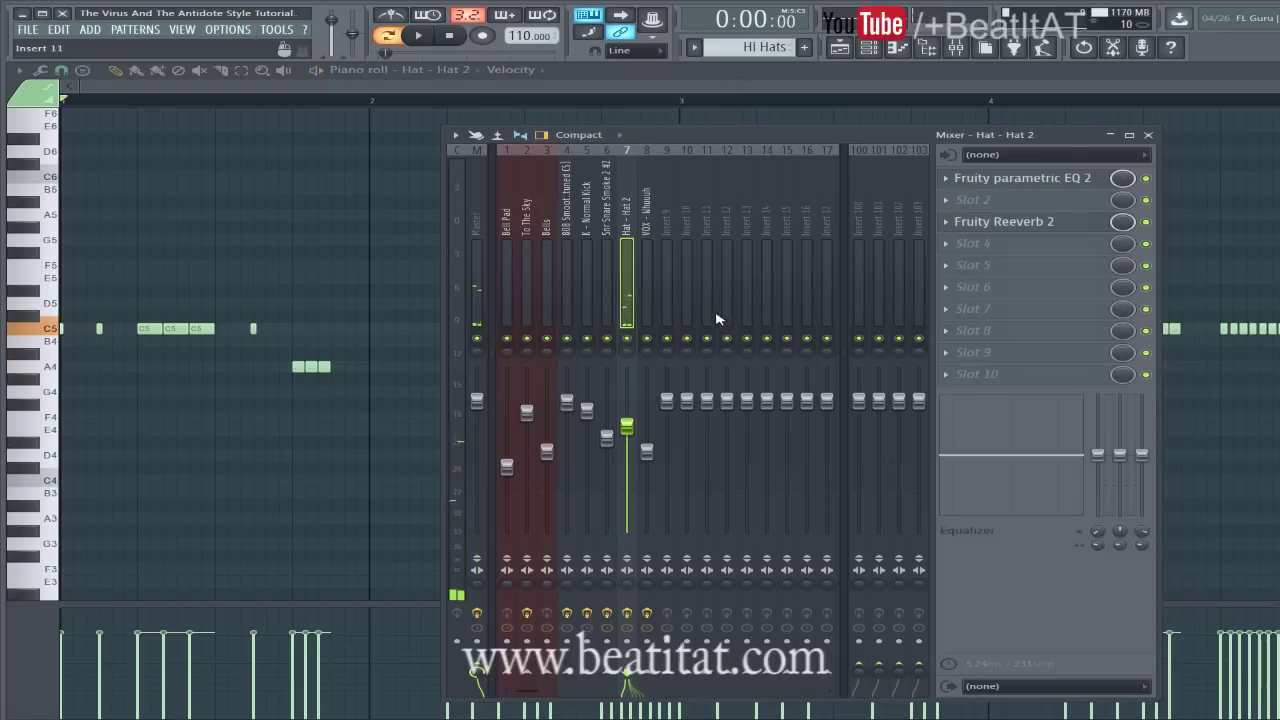
Inspect the Fruity parametric EQ 2 low-end cut on the Hat 2 mixer track
{"action": "left_click", "coordinate": [1095, 196]}
{"action": "left_click", "coordinate": [870, 140]}
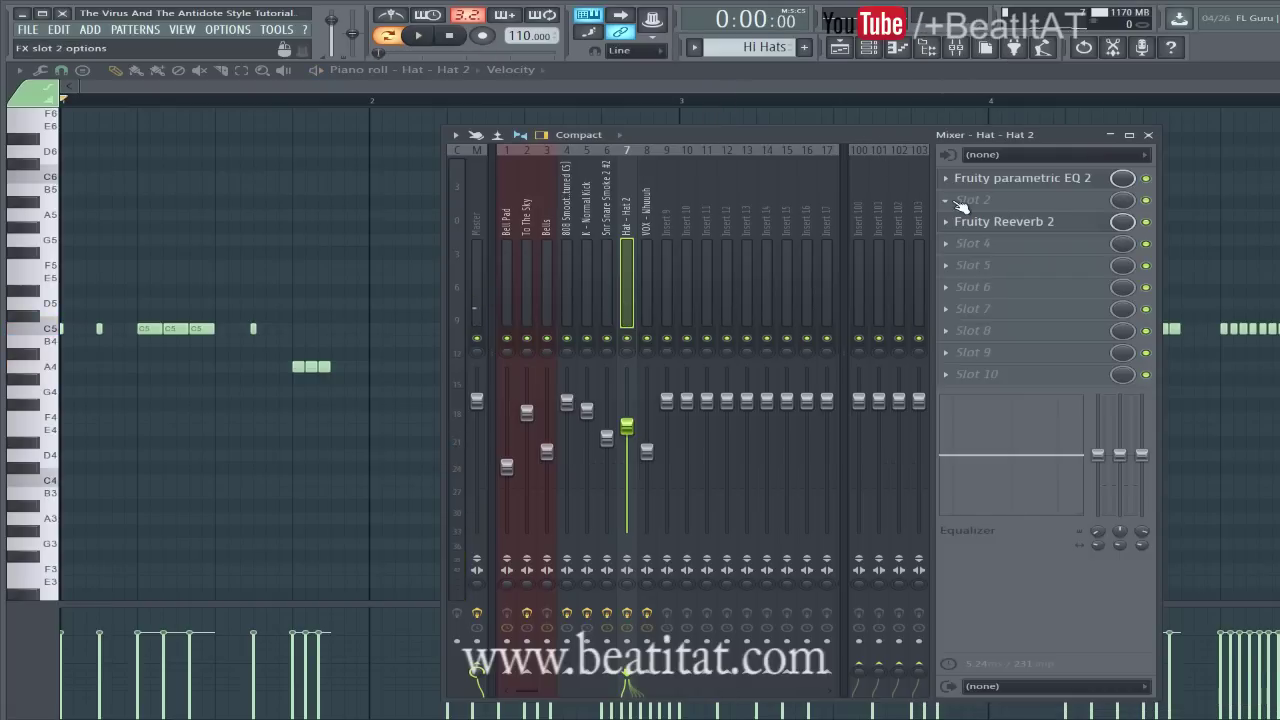
{"action": "left_click", "coordinate": [1088, 180]}
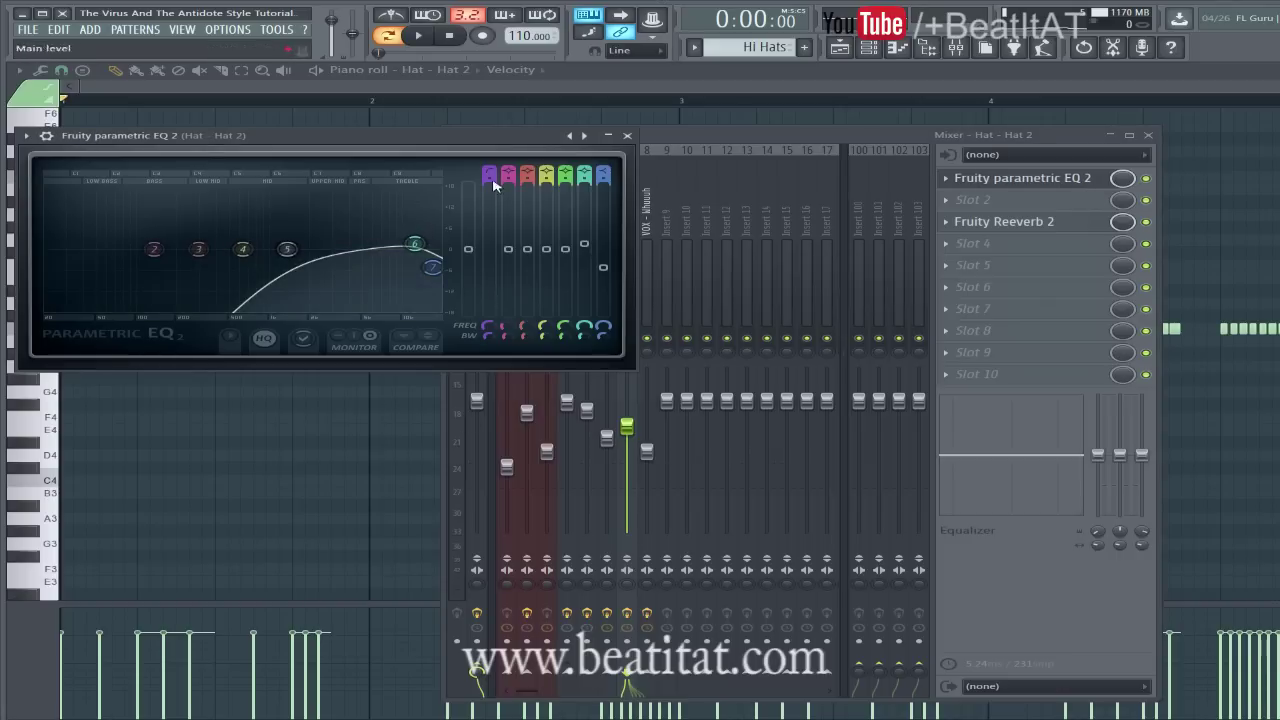
{"action": "left_click", "coordinate": [625, 136]}
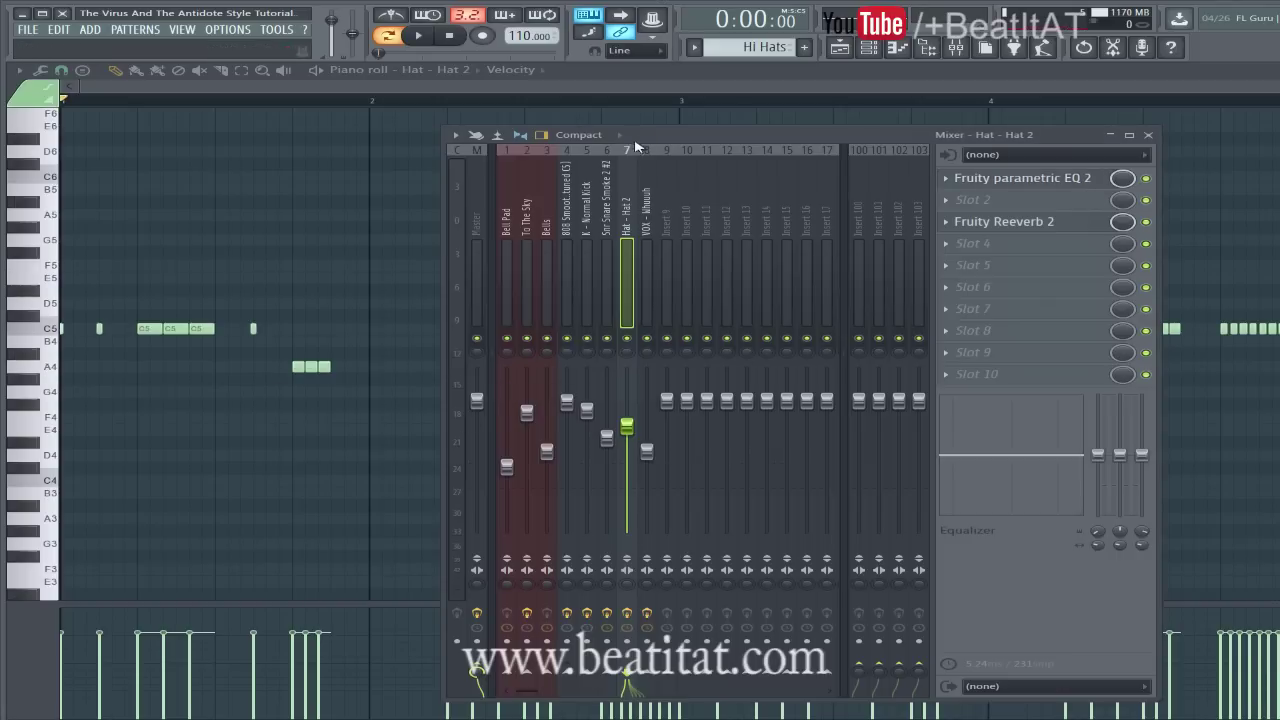
{"action": "left_click", "coordinate": [1013, 200]}
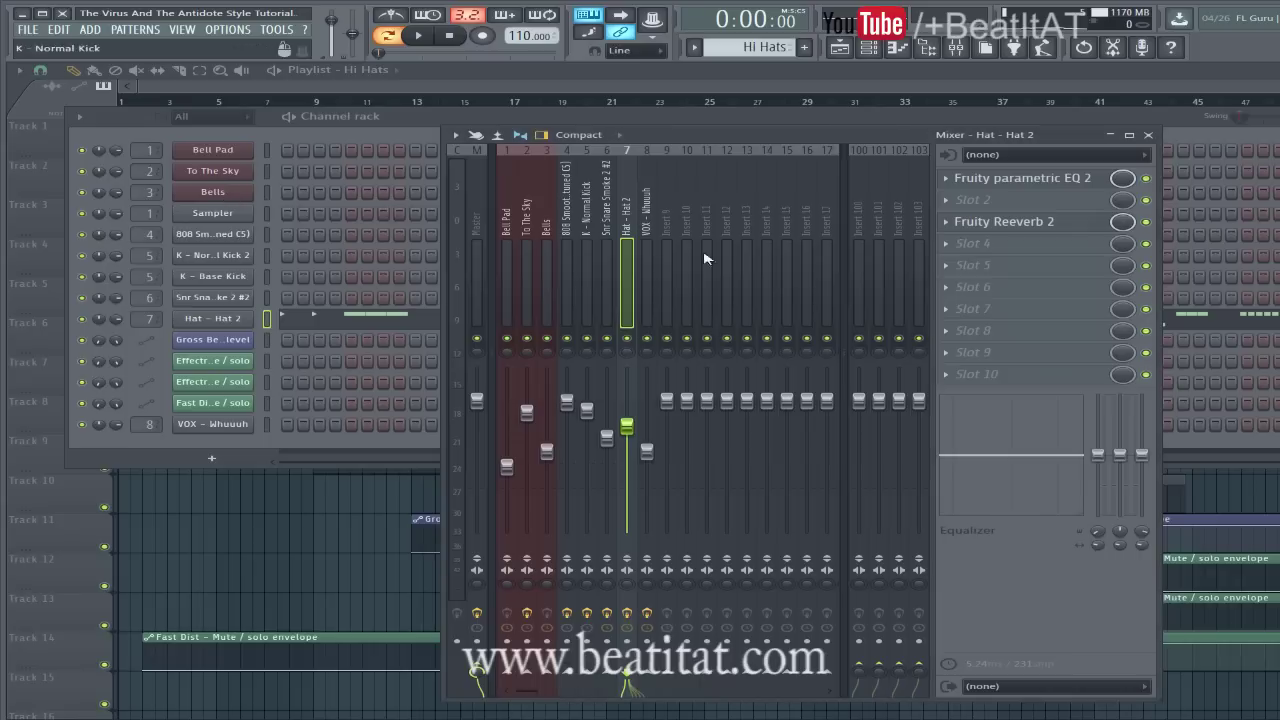
Play the song from bar 9 into the Break down and follow the transition up close in the playlist
{"action": "left_click", "coordinate": [340, 515]}
{"action": "left_click", "coordinate": [314, 98]}
{"action": "key", "text": "space"}
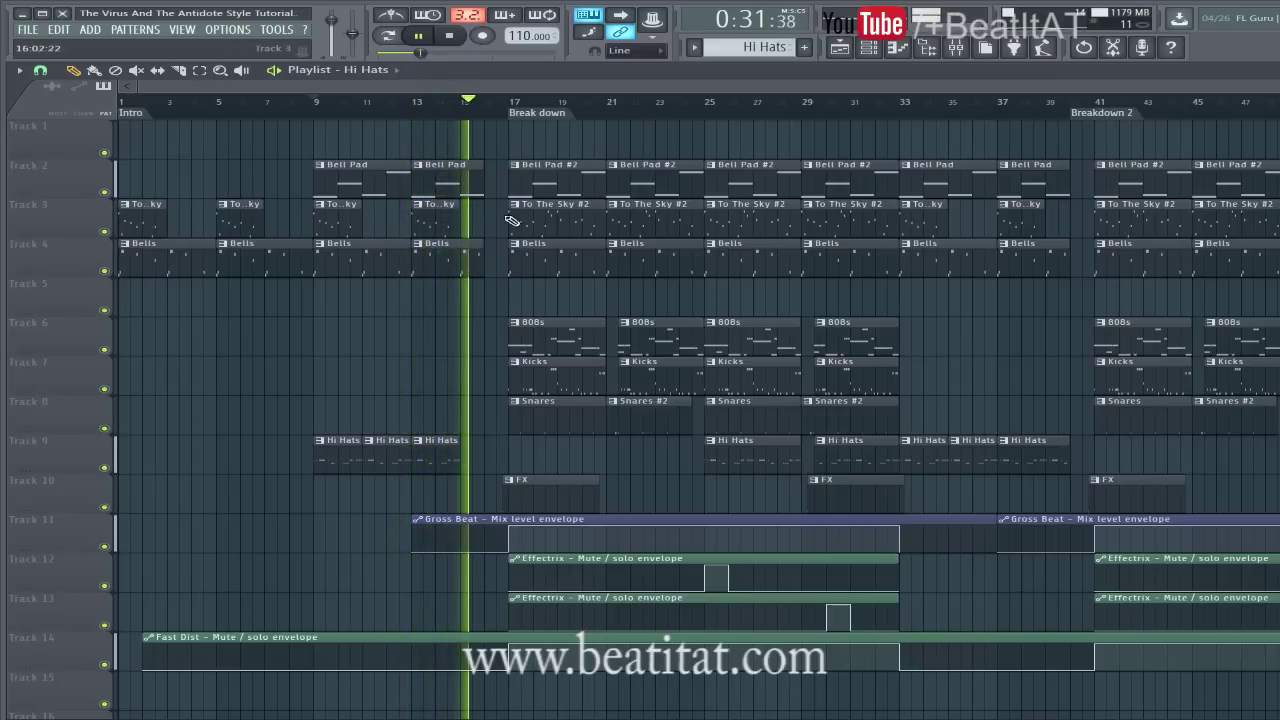
{"action": "scroll", "coordinate": [655, 390], "scroll_direction": "up", "scroll_amount": 2}
{"action": "scroll", "coordinate": [655, 390], "scroll_direction": "up", "scroll_amount": 2}
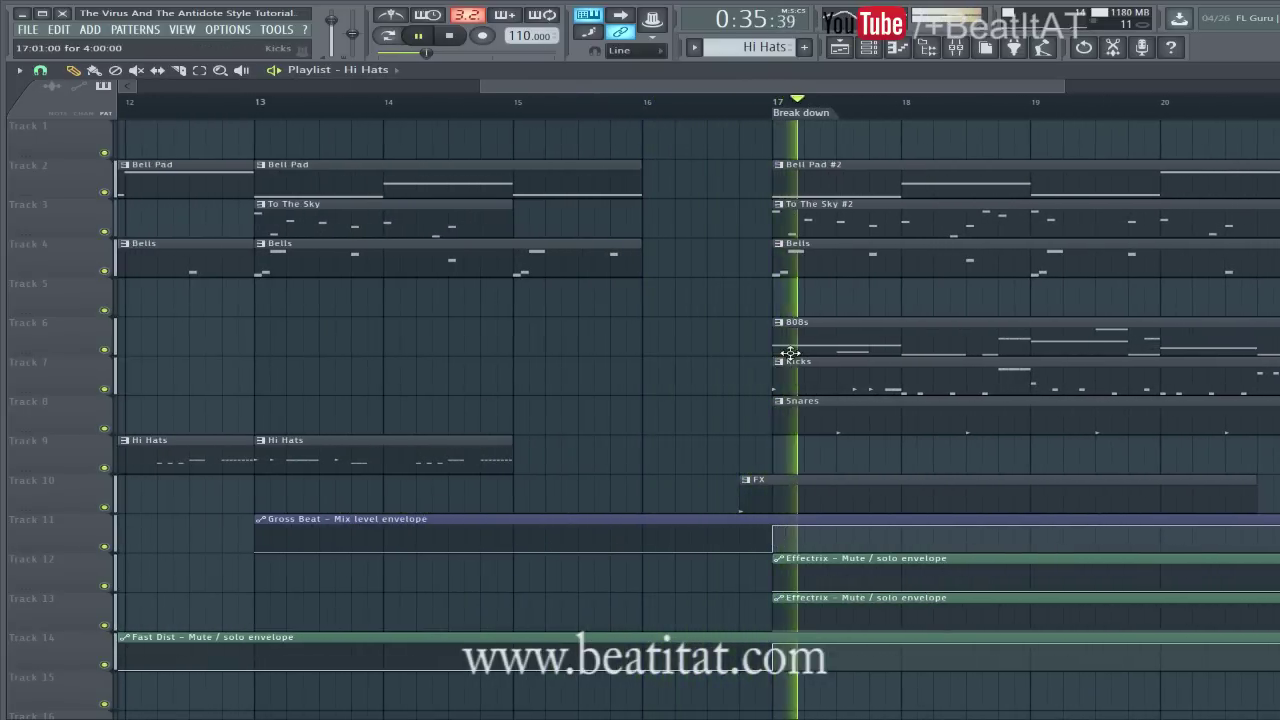
{"action": "scroll", "coordinate": [792, 481], "scroll_direction": "down", "scroll_amount": 4}
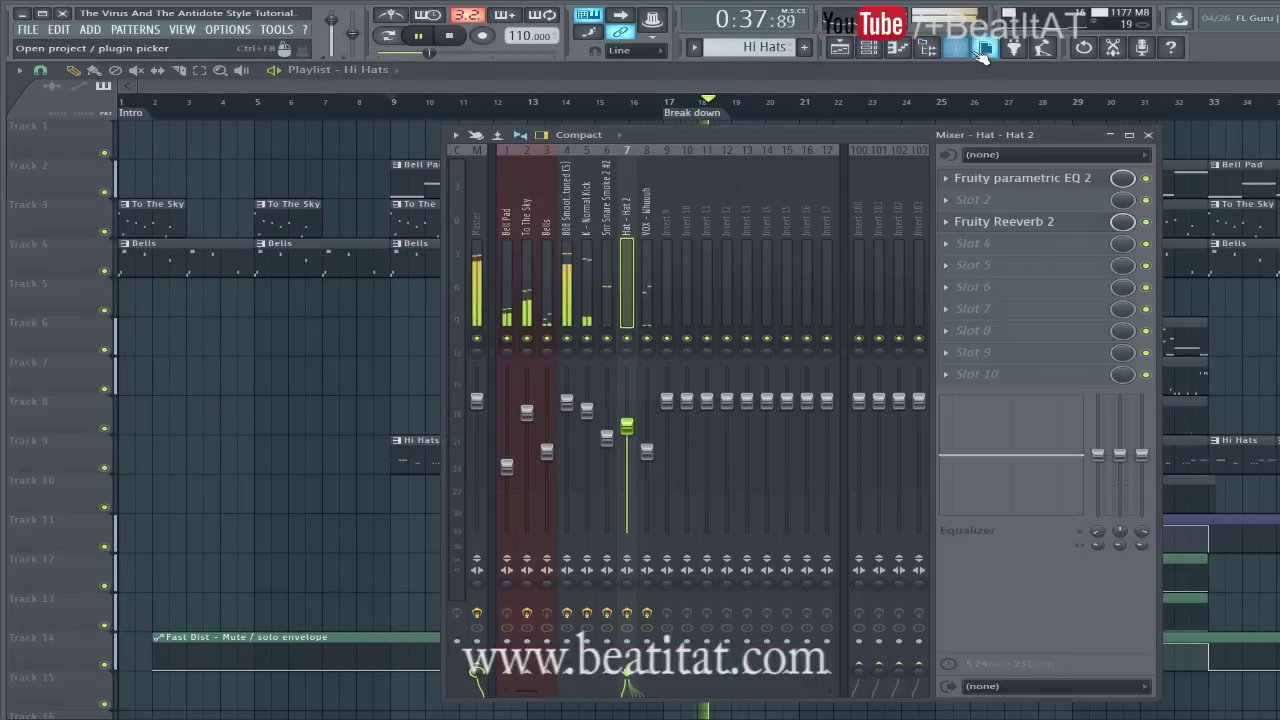
Review the Gross Beat time envelope on the To The Sky mixer track and return to the playlist
{"action": "left_click", "coordinate": [956, 47]}
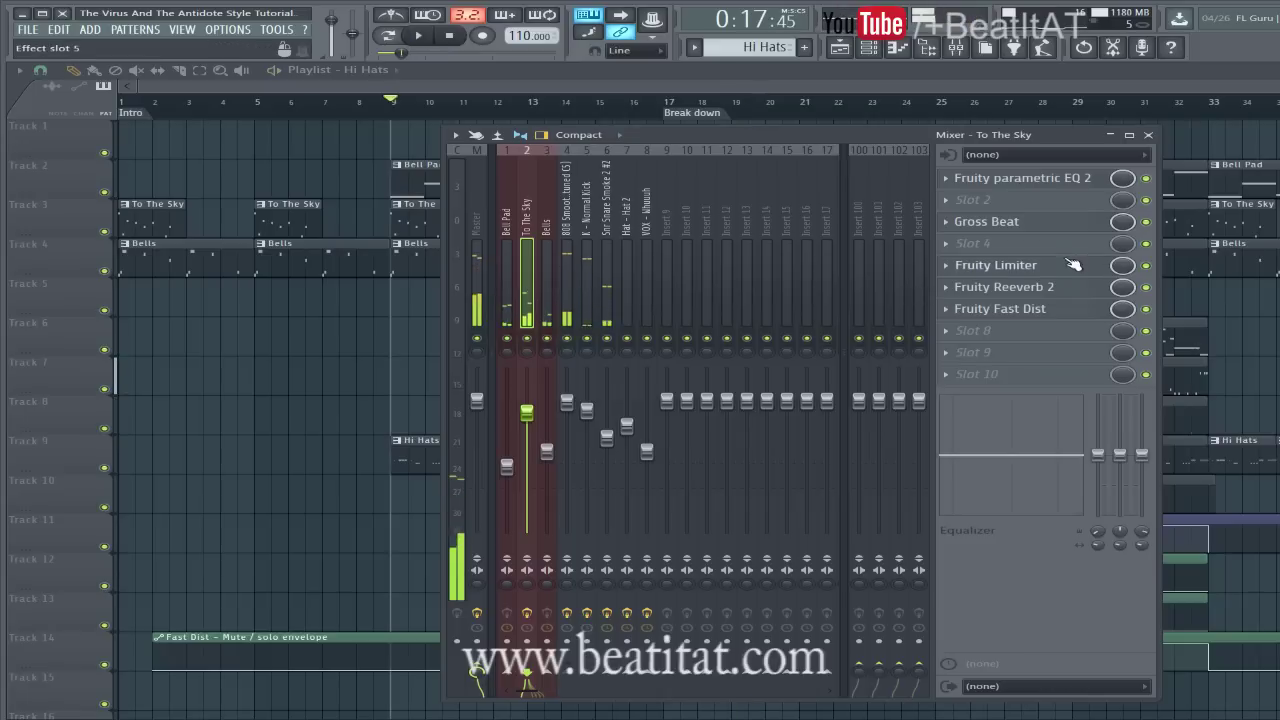
{"action": "left_click", "coordinate": [1060, 222]}
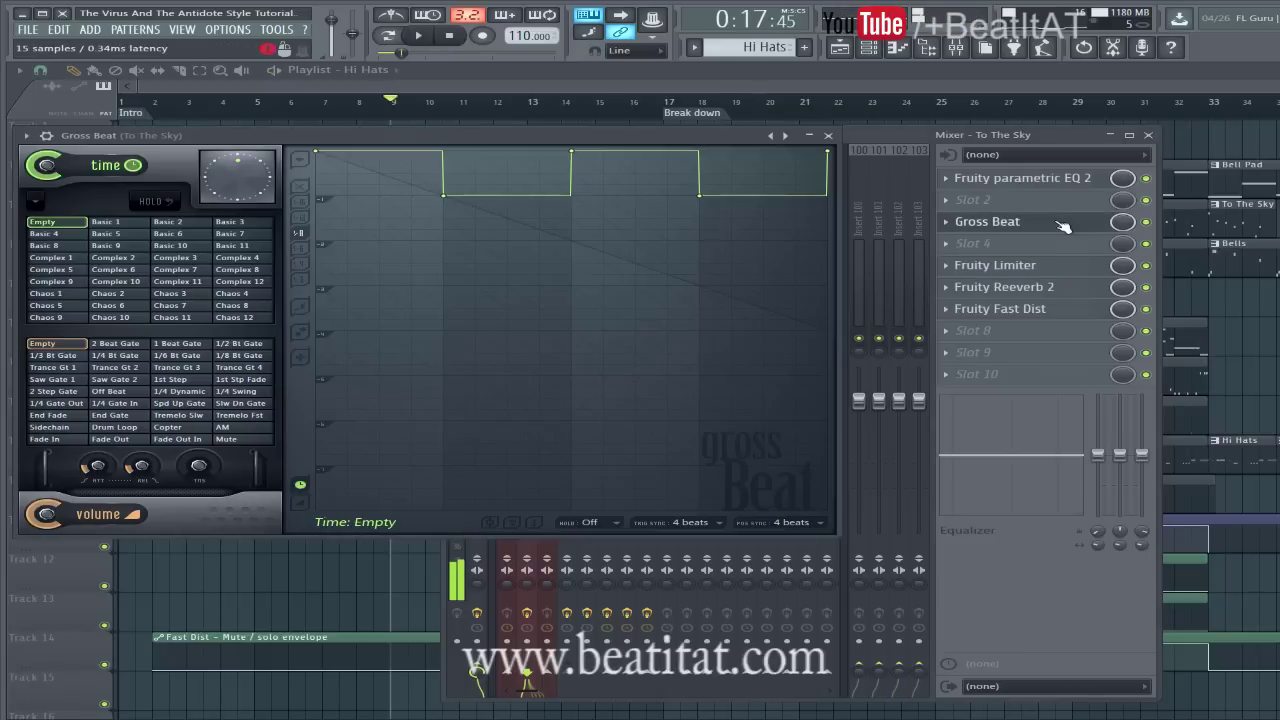
{"action": "left_click", "coordinate": [830, 137]}
{"action": "key", "text": "F9"}
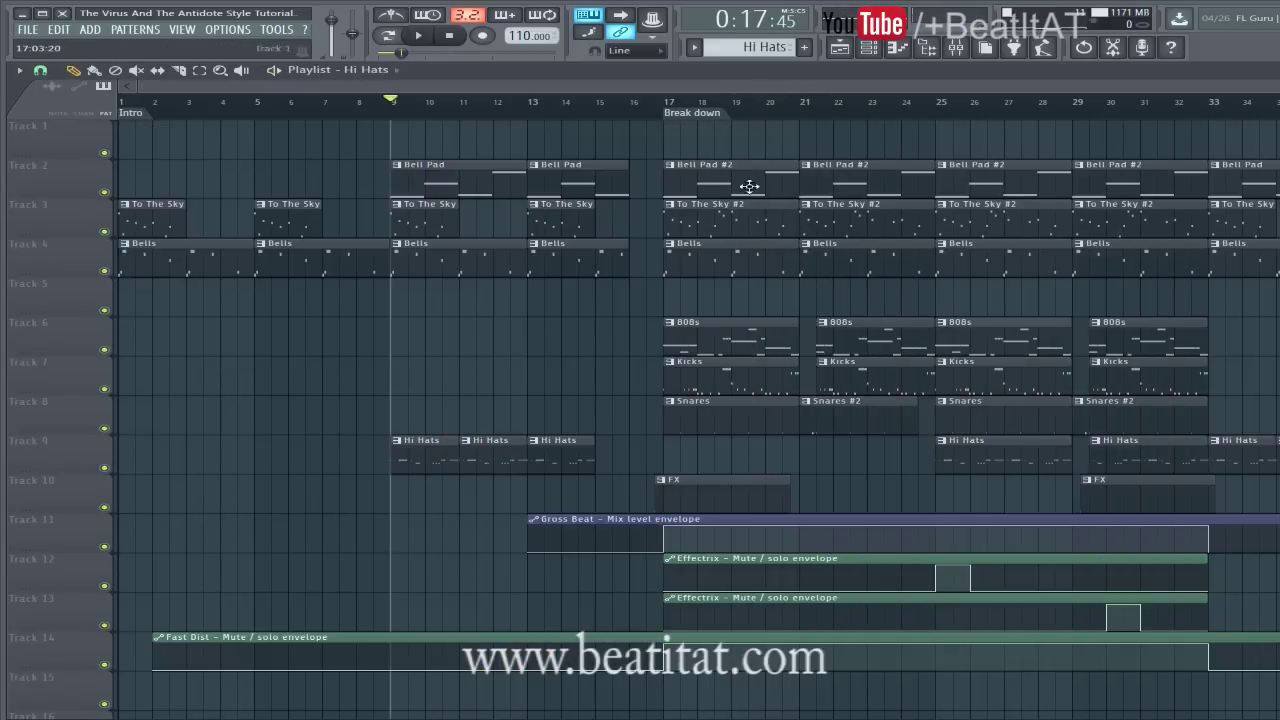
Compare the notes and velocities of the Bell Pad #2 and Bell Pad patterns in the piano roll
{"action": "double_click", "coordinate": [697, 186]}
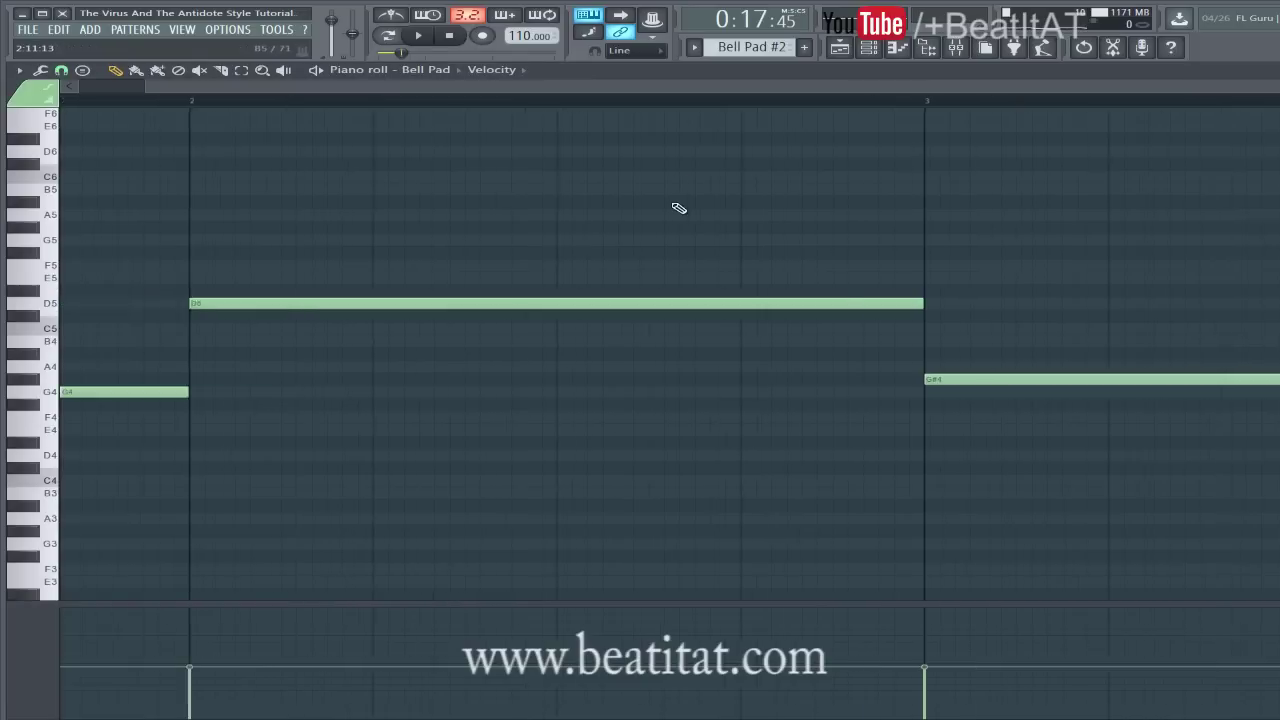
{"action": "key", "text": "F6"}
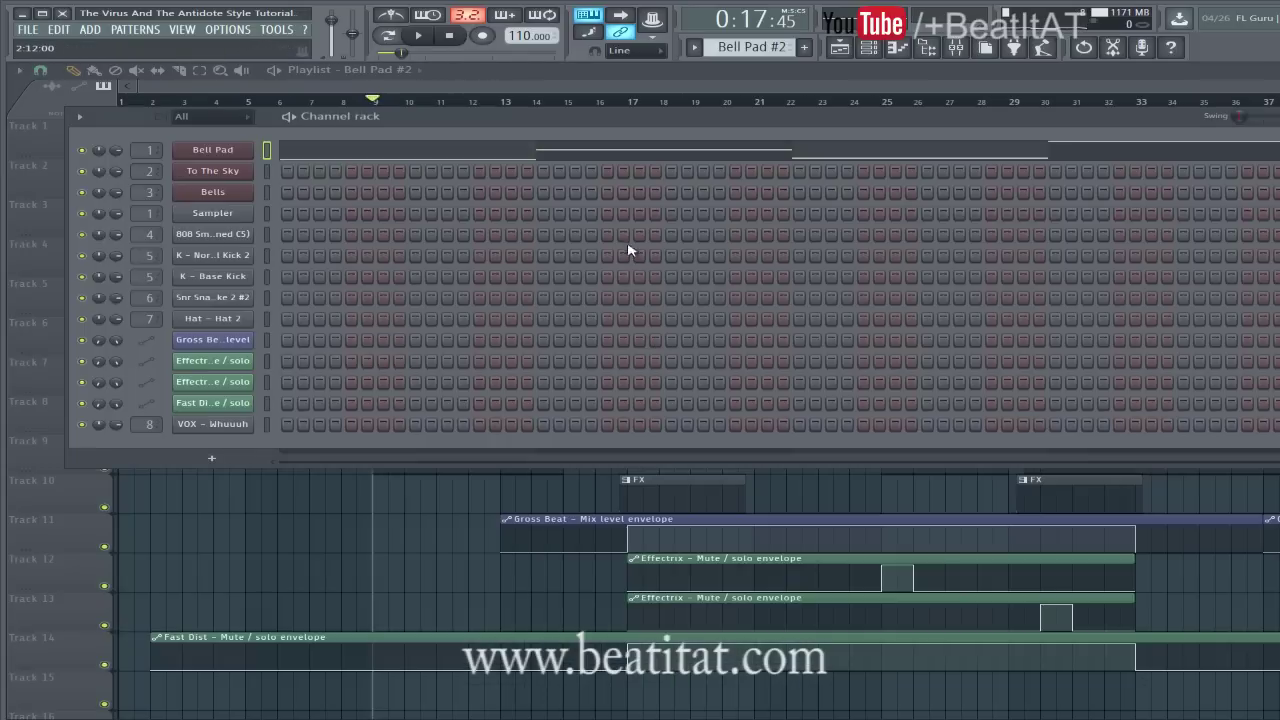
{"action": "key", "text": "F6"}
{"action": "double_click", "coordinate": [560, 177]}
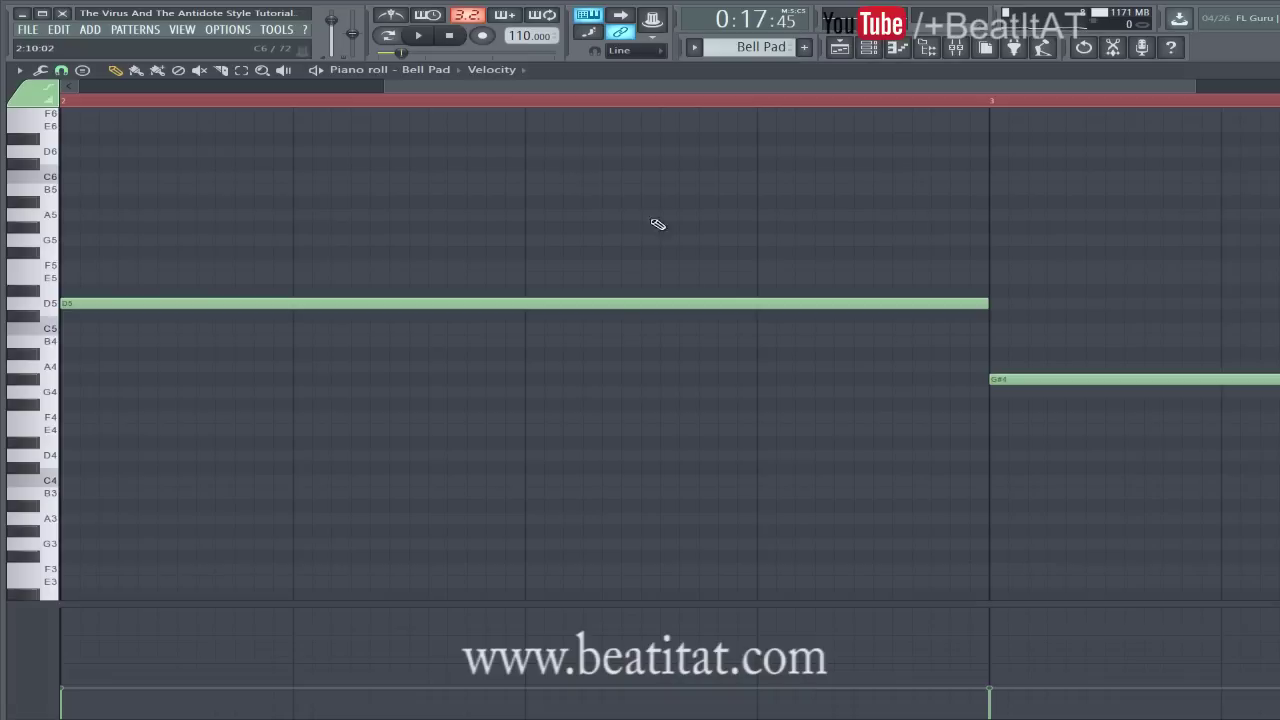
{"action": "key", "text": "F6"}
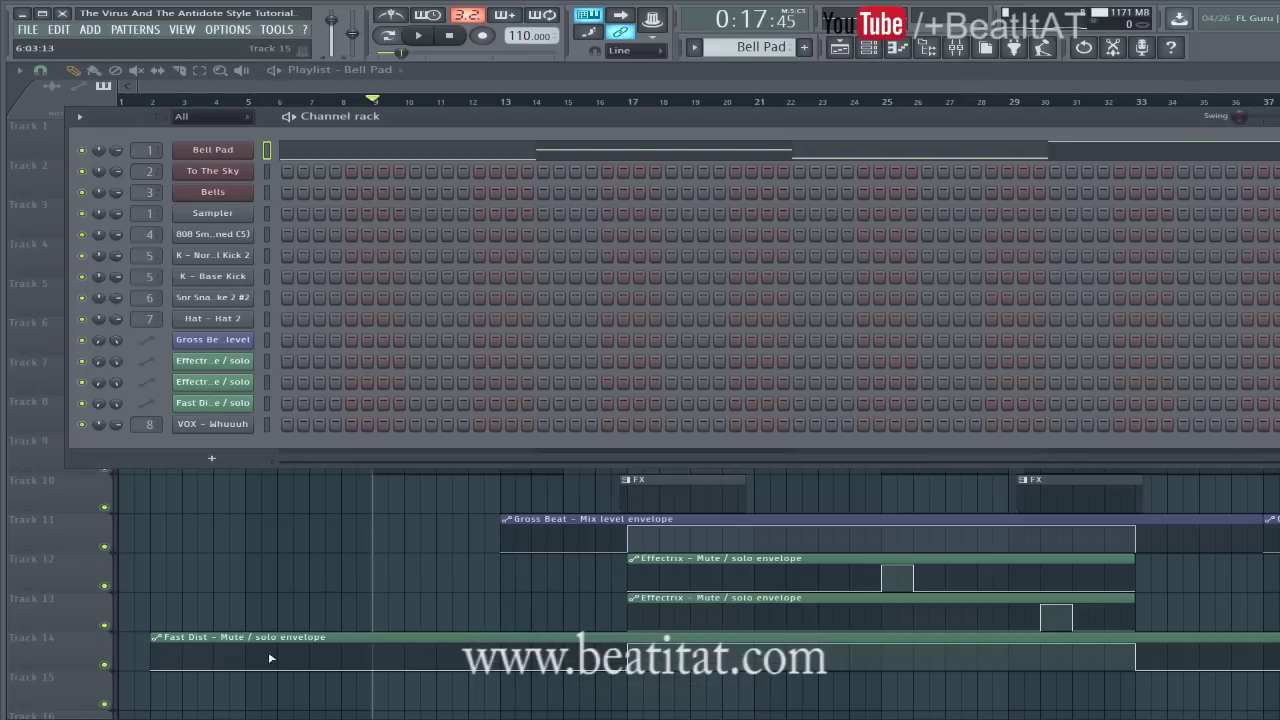
{"action": "key", "text": "F6"}
{"action": "double_click", "coordinate": [818, 183]}
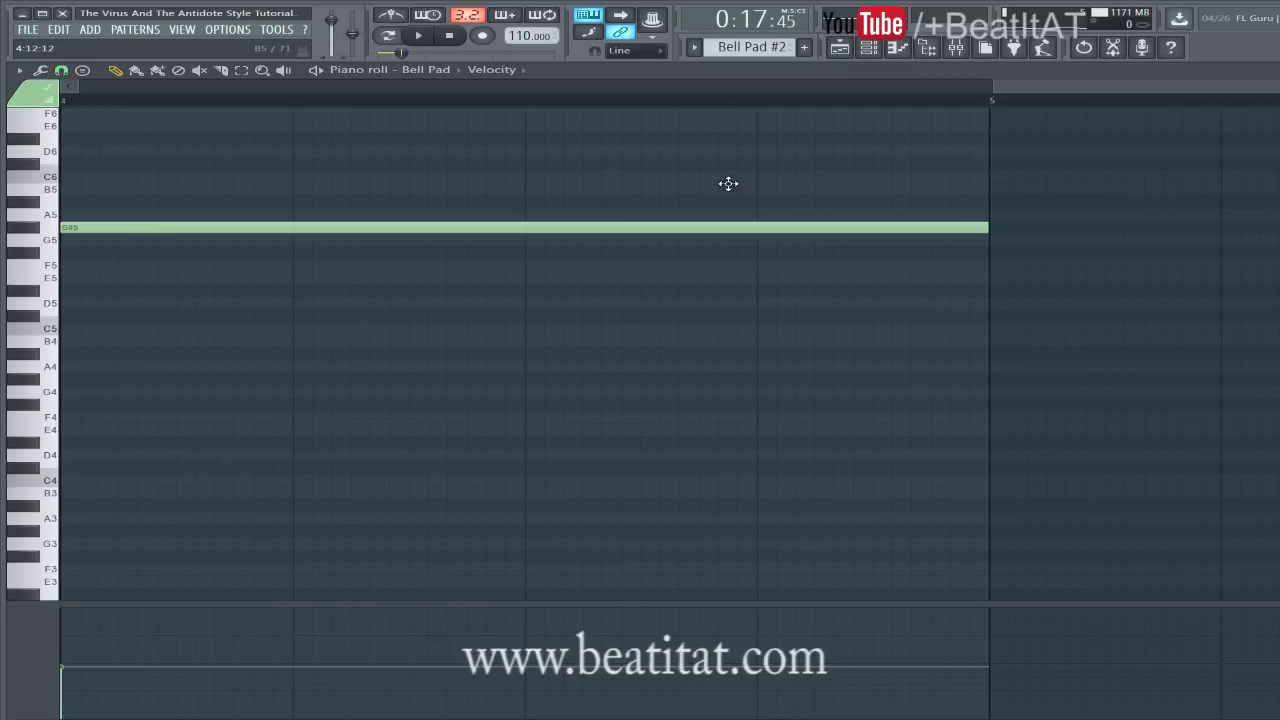
{"action": "key", "text": "F6"}
{"action": "key", "text": "F6"}
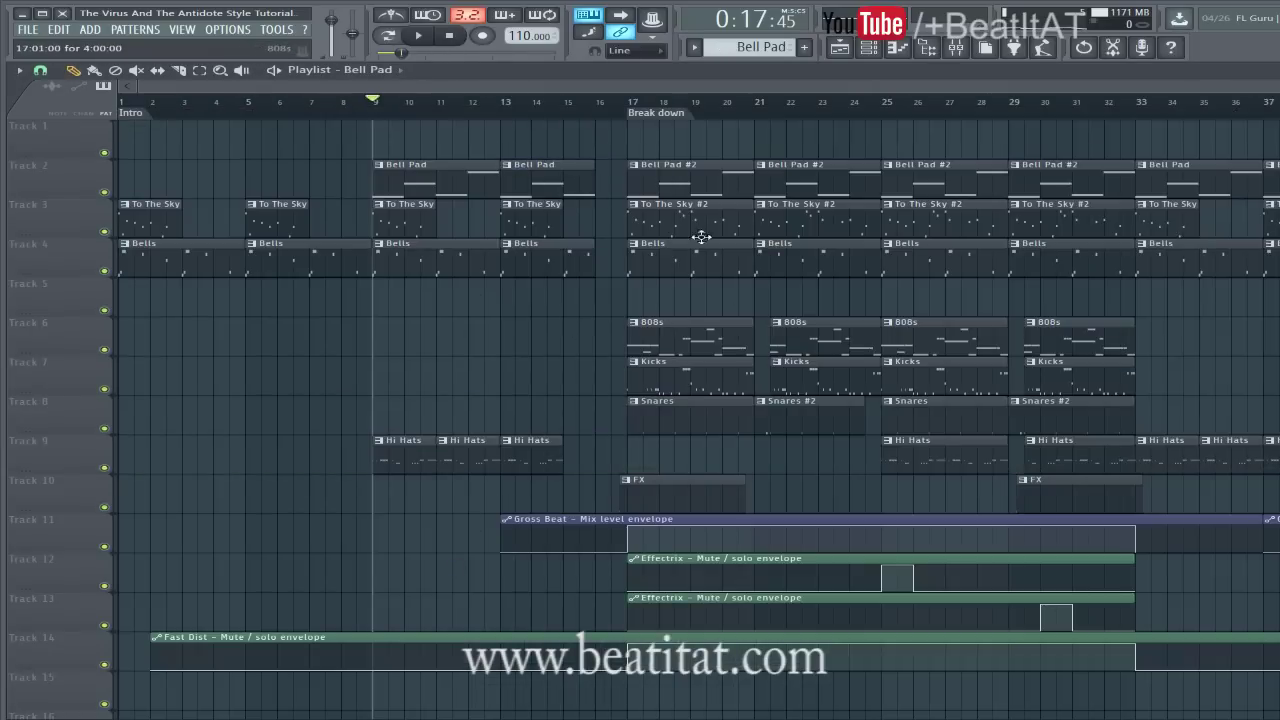
Move the song position to the start of the Break down at bar 17
{"action": "scroll", "coordinate": [990, 200], "scroll_direction": "right", "scroll_amount": 4}
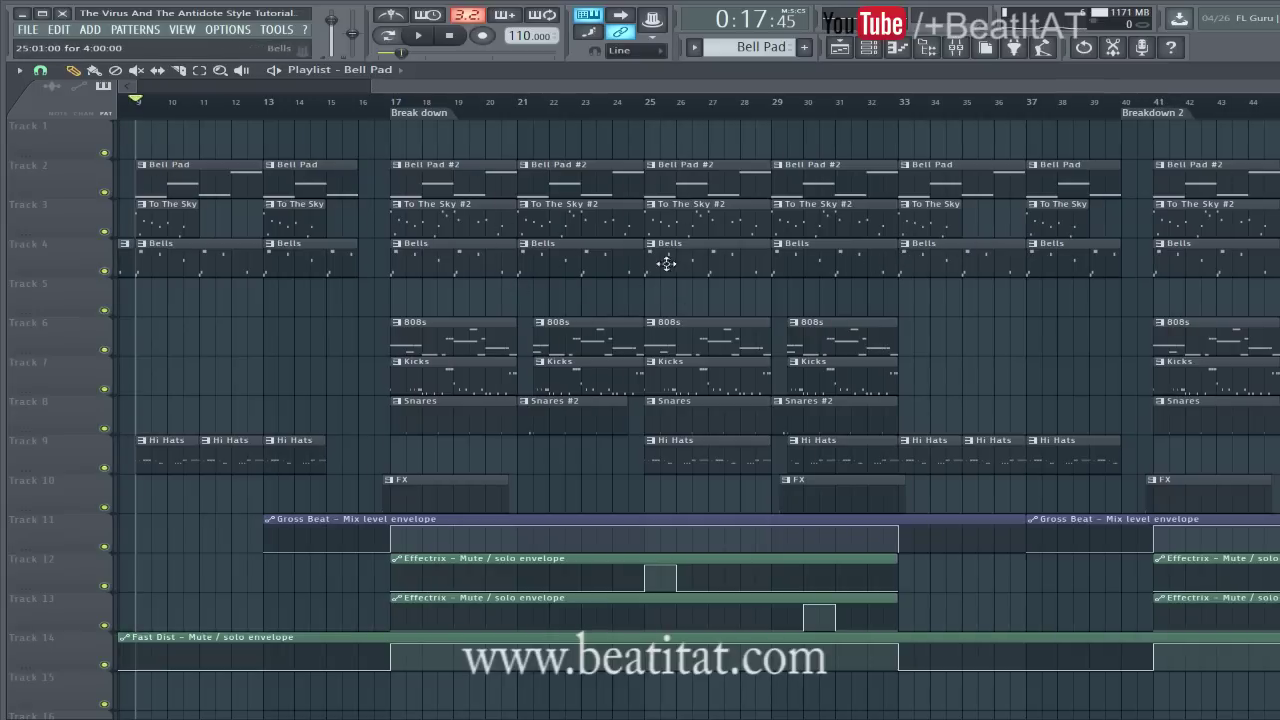
{"action": "left_click", "coordinate": [392, 103]}
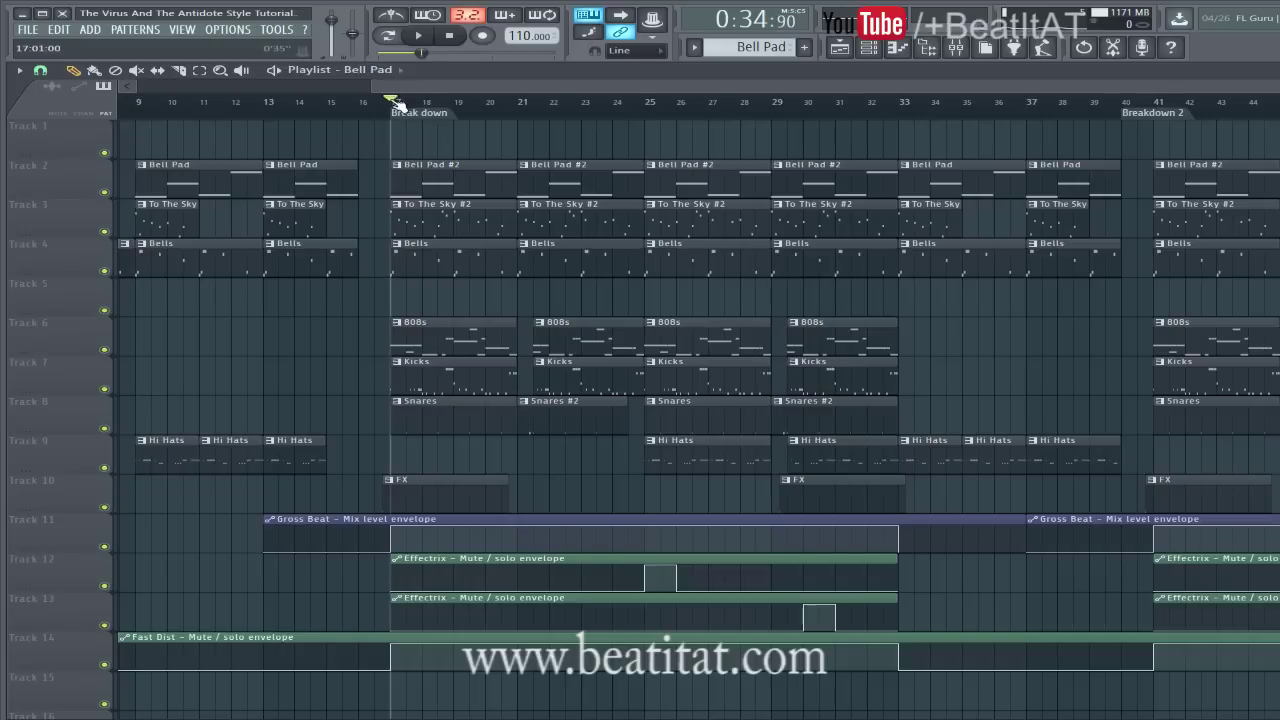
Play the Break down while watching the Gross Beat time envelope on the To The Sky mixer track, ending back in the playlist
{"action": "left_click", "coordinate": [1012, 50]}
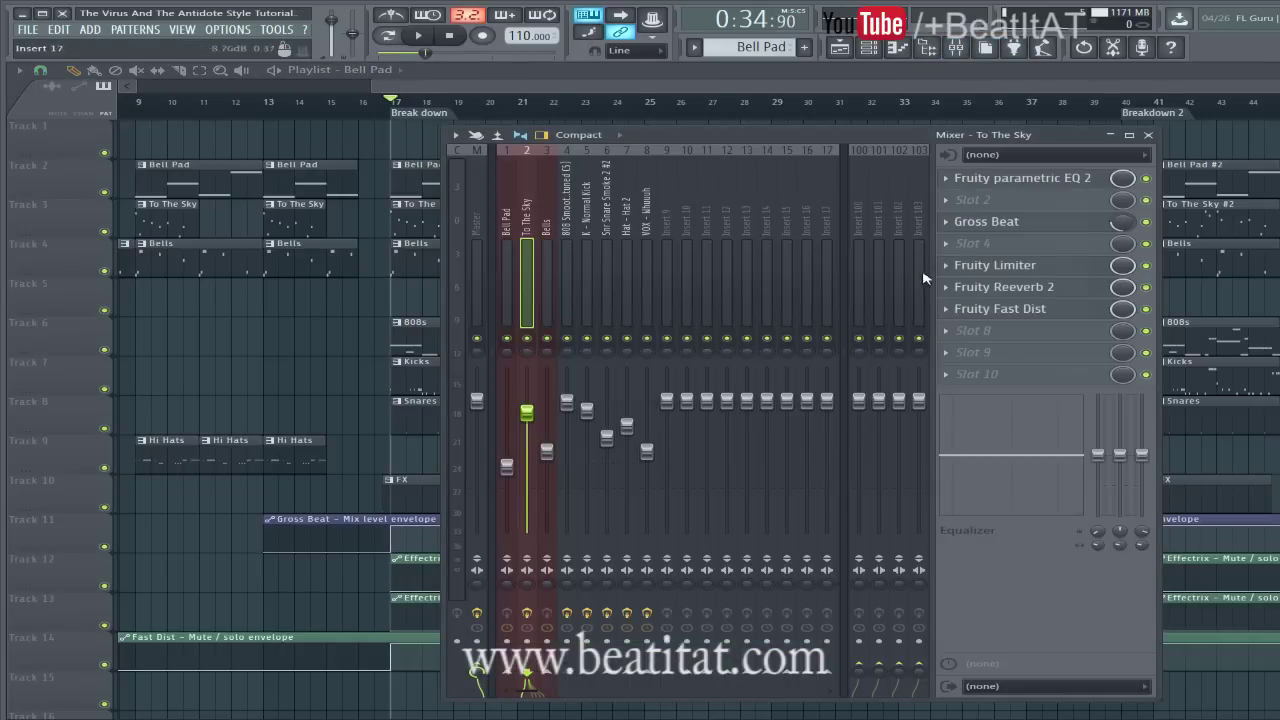
{"action": "left_click", "coordinate": [1045, 230]}
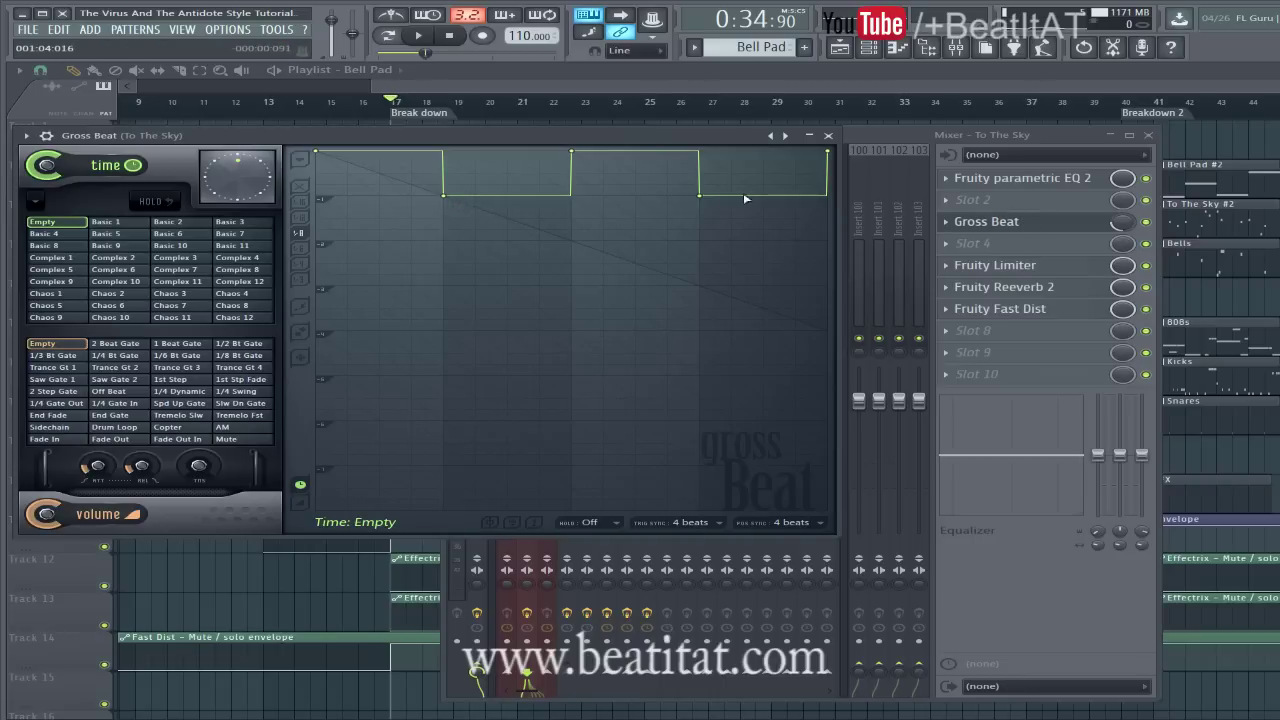
{"action": "key", "text": "space"}
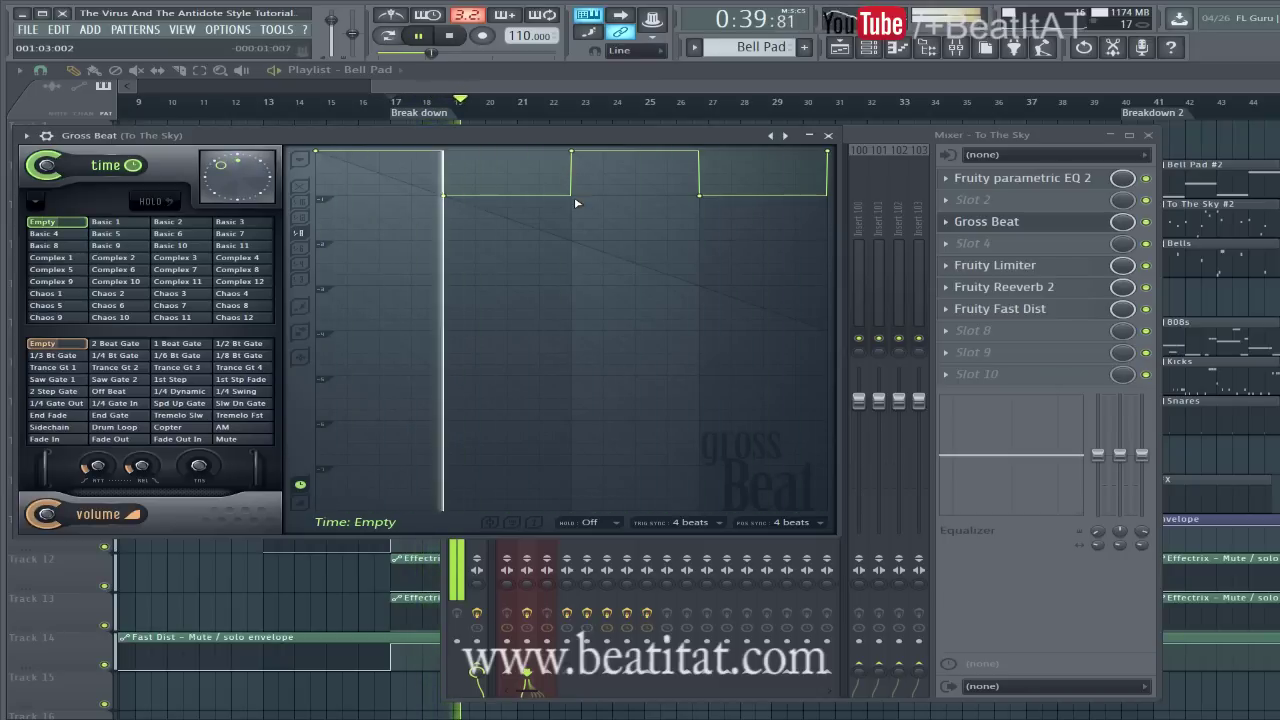
{"action": "left_click", "coordinate": [828, 135]}
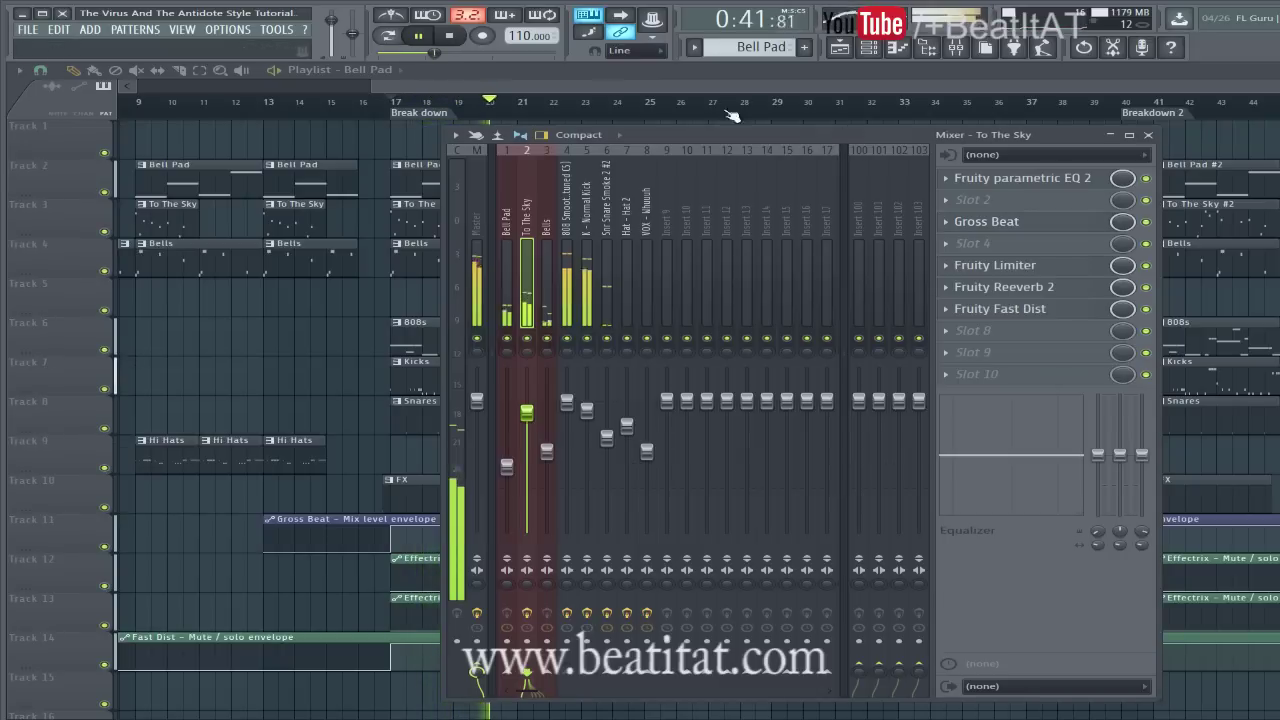
{"action": "key", "text": "F9"}
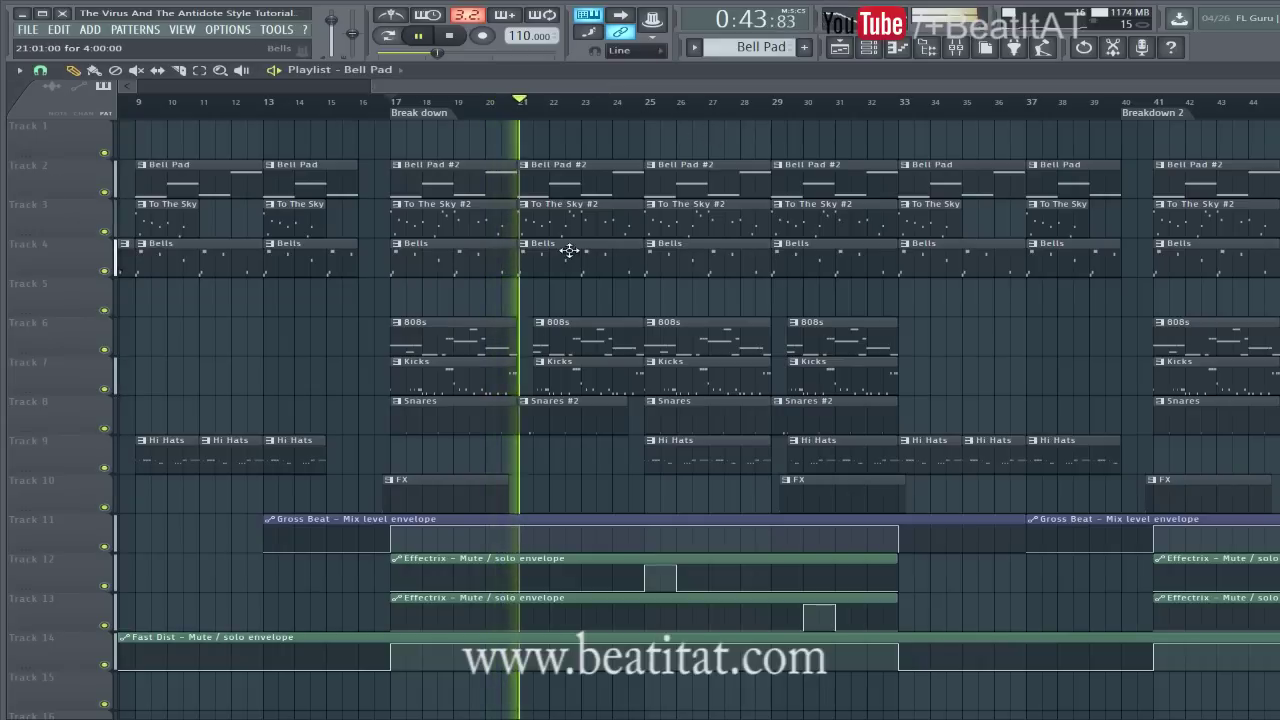
{"action": "key", "text": "space"}
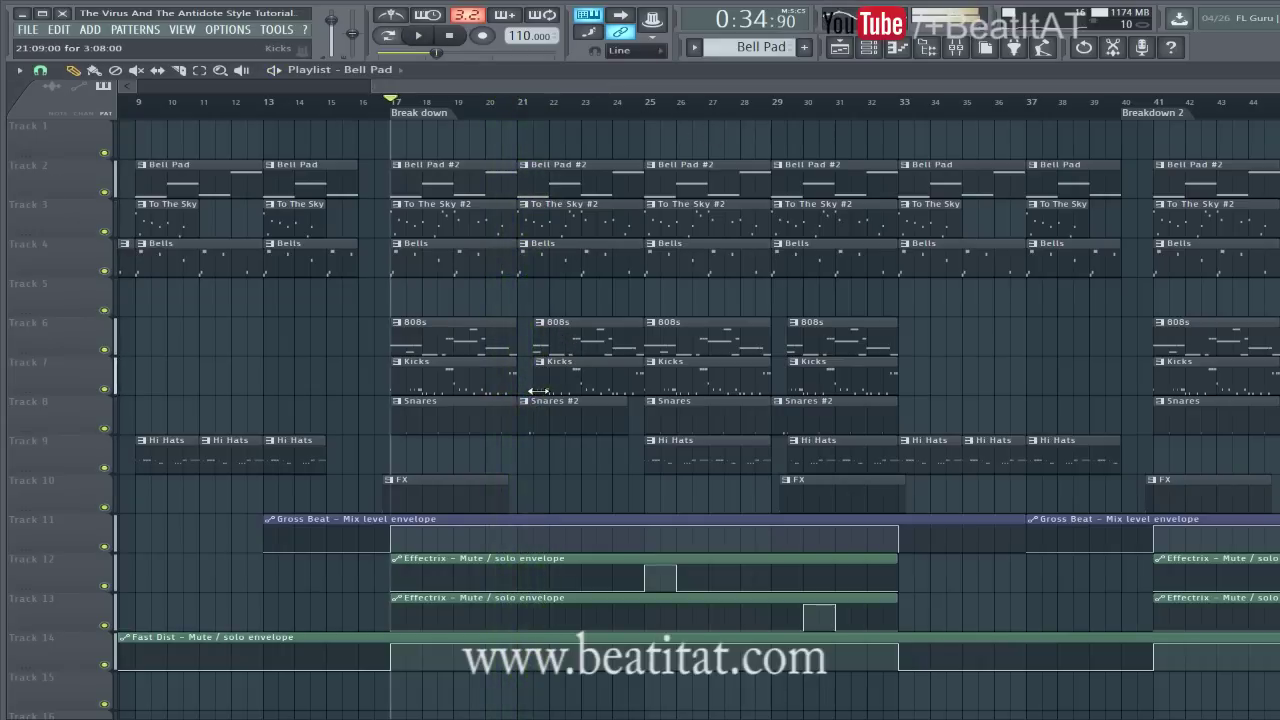
Inspect the Snares #2 pattern's notes and velocities in the piano roll and return to the playlist
{"action": "scroll", "coordinate": [549, 366], "scroll_direction": "up", "scroll_amount": 2}
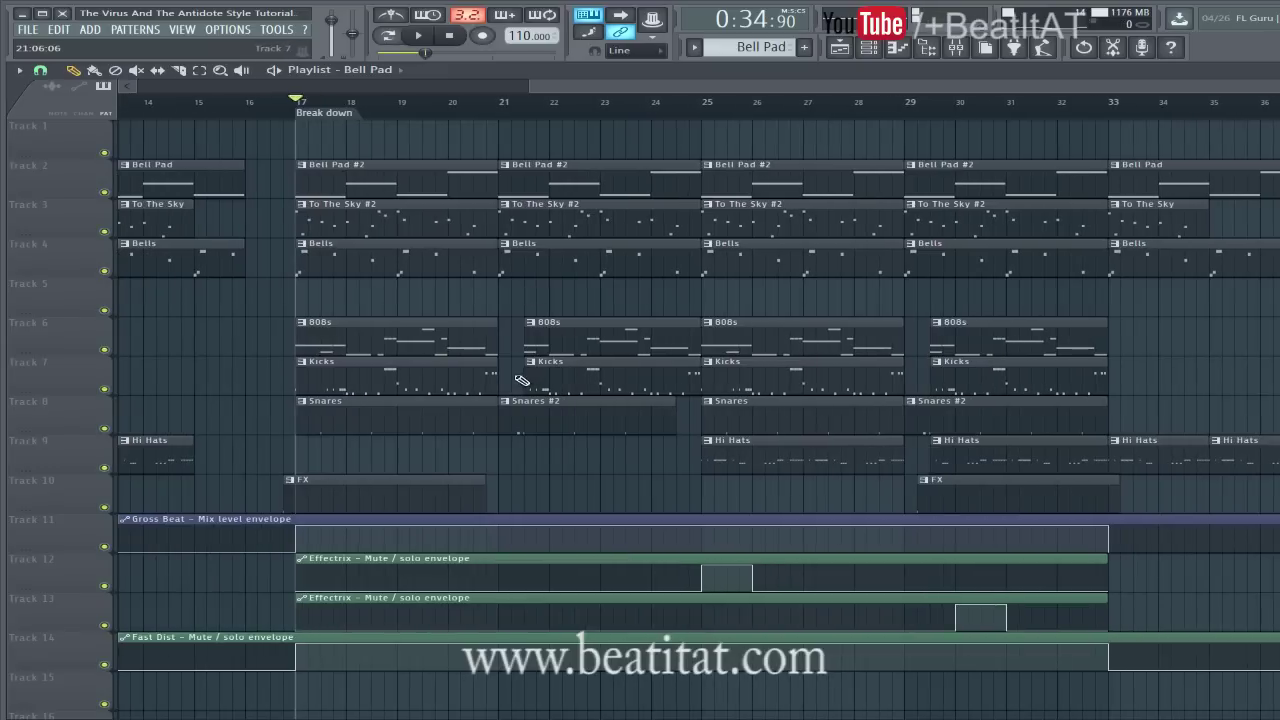
{"action": "scroll", "coordinate": [736, 356], "scroll_direction": "down", "scroll_amount": 3}
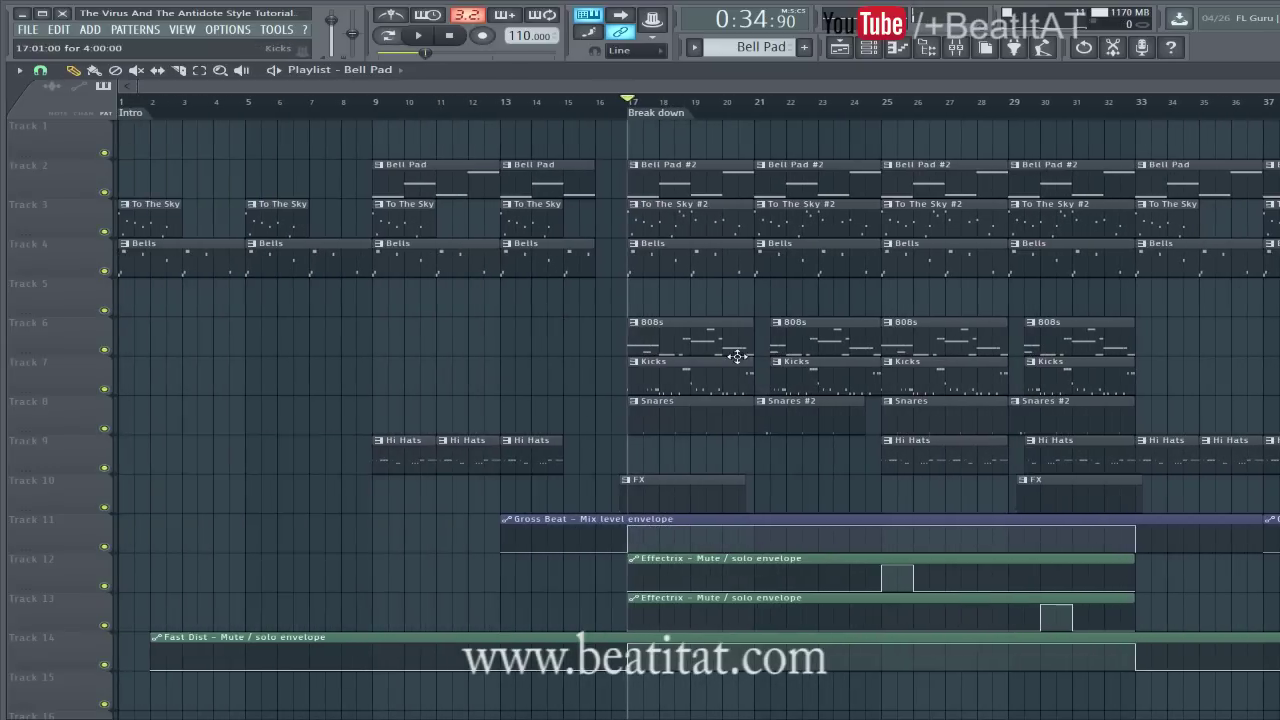
{"action": "double_click", "coordinate": [793, 432]}
{"action": "scroll", "coordinate": [580, 340], "scroll_direction": "down", "scroll_amount": 3}
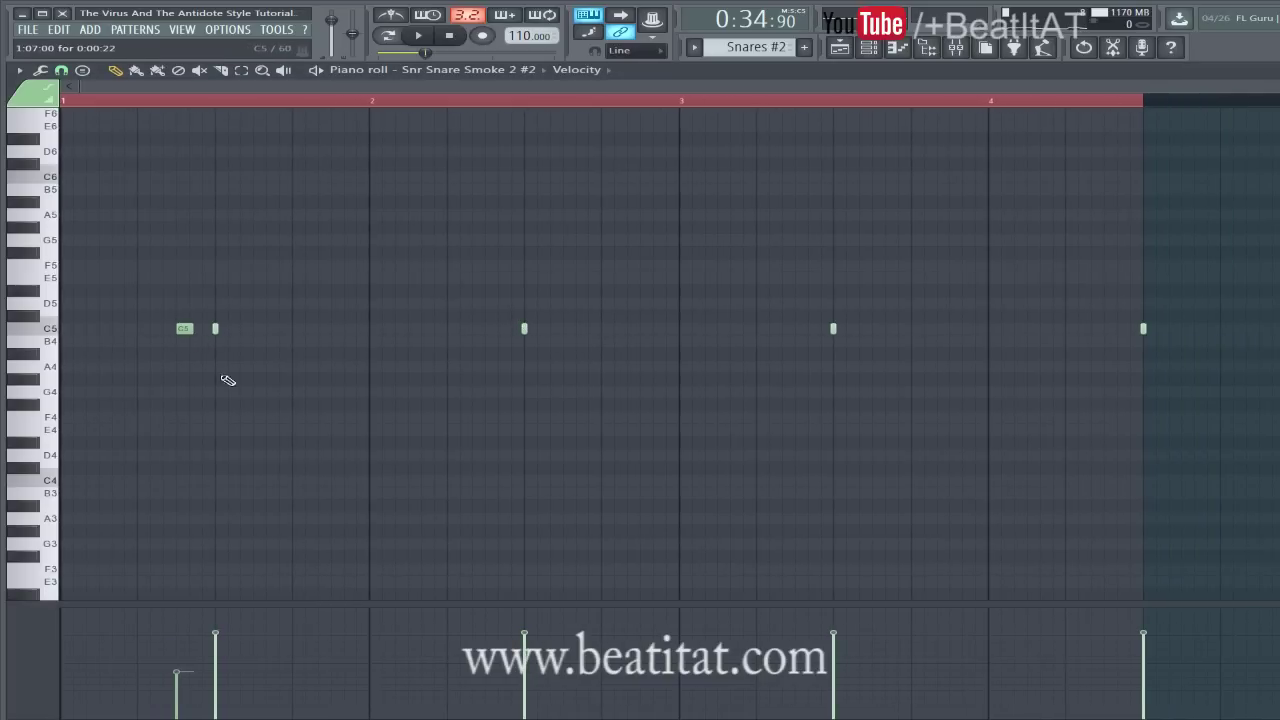
{"action": "key", "text": "F6"}
{"action": "key", "text": "F6"}
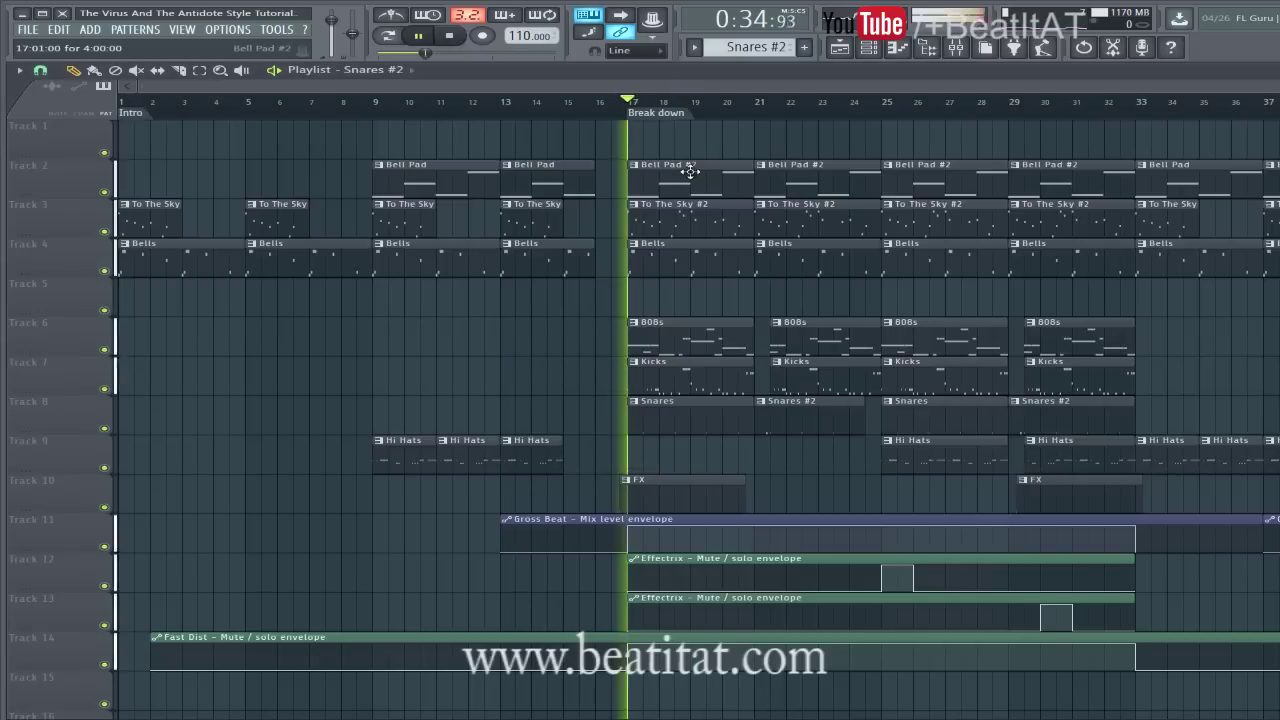
Play the song from bar 21 and follow the delayed 808s and Kicks entry up close in the playlist
{"action": "left_click", "coordinate": [755, 103]}
{"action": "key", "text": "space"}
{"action": "scroll", "coordinate": [903, 337], "scroll_direction": "up", "scroll_amount": 3}
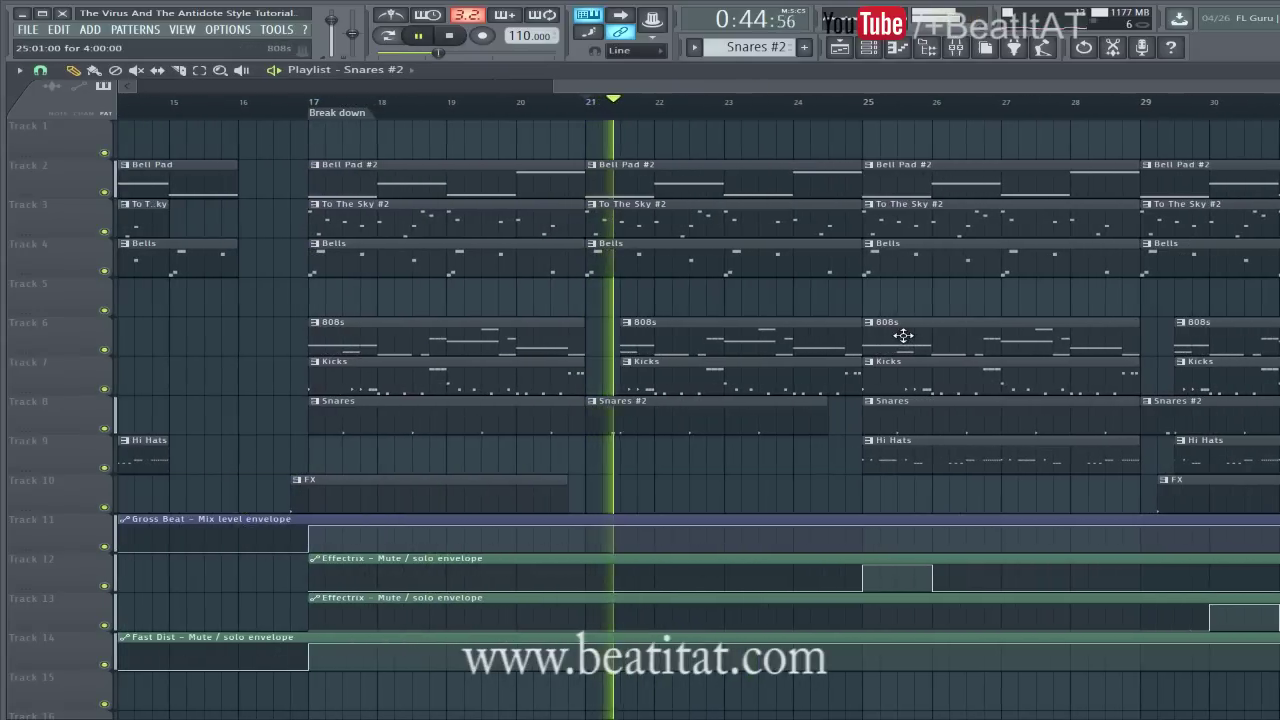
{"action": "key", "text": "space"}
Review the Snares pattern in the piano roll and channel rack, and the sample settings of Snr Snare Smoke 2 #2
{"action": "double_click", "coordinate": [404, 428]}
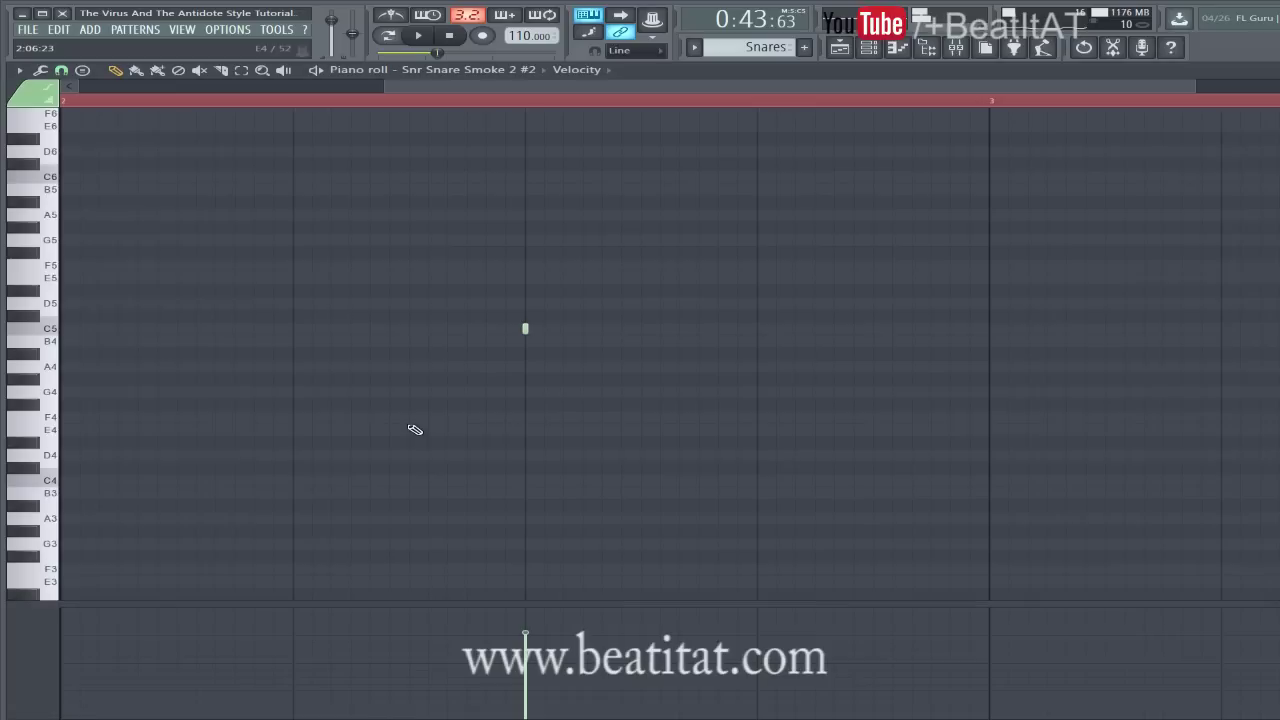
{"action": "key", "text": "F6"}
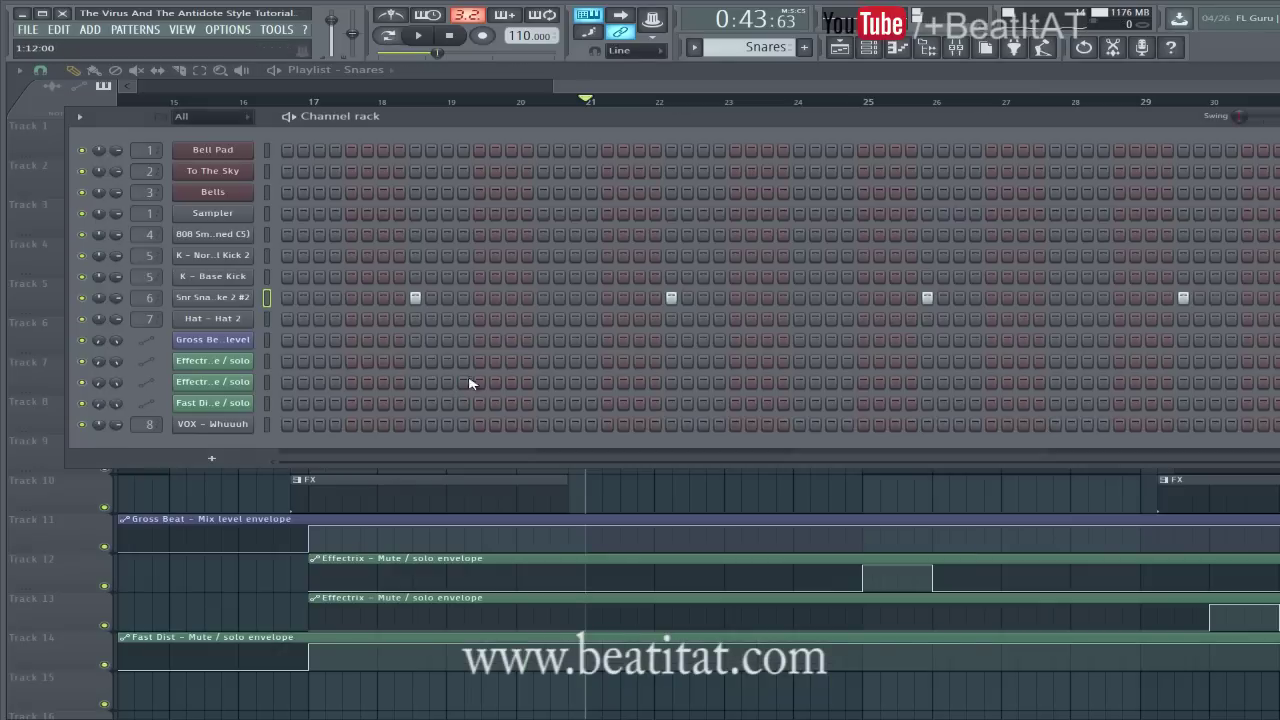
{"action": "left_click", "coordinate": [240, 300]}
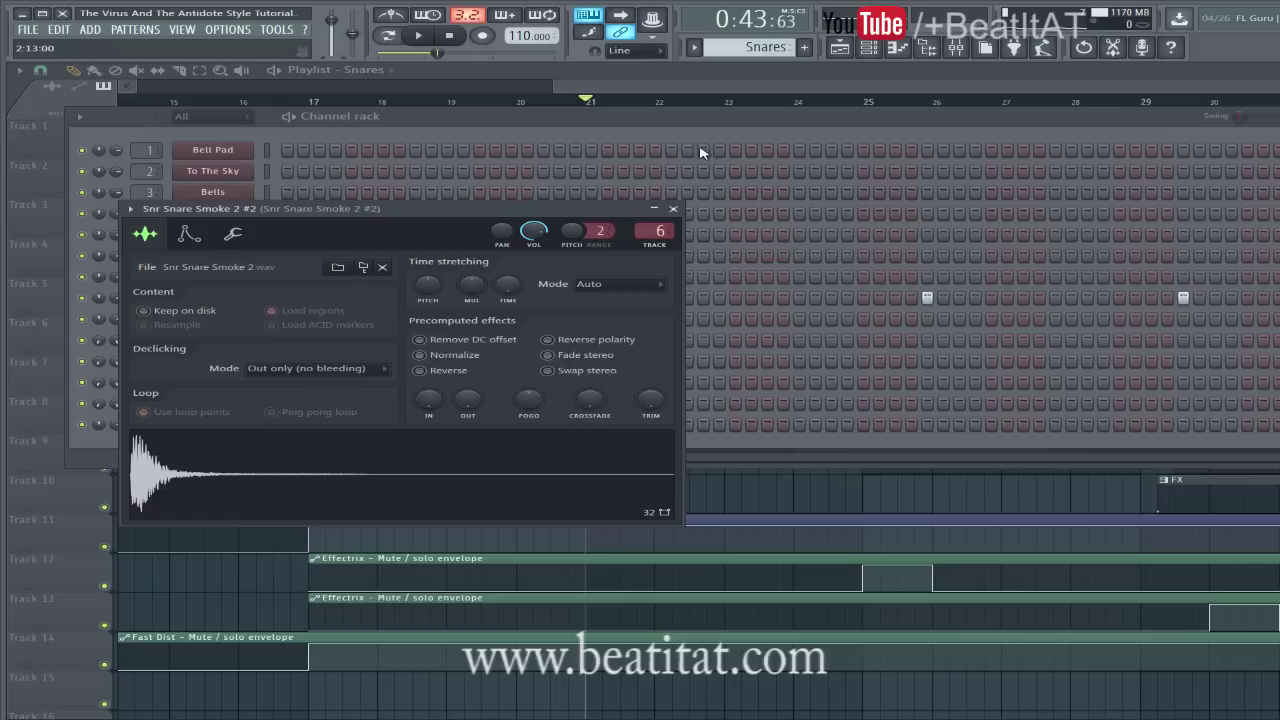
{"action": "left_click", "coordinate": [675, 210]}
{"action": "left_click", "coordinate": [240, 300]}
{"action": "left_click", "coordinate": [673, 209]}
Review the Fruity Reeverb 2 and Fruity Fast Dist effects on the snare's mixer track and return to the playlist
{"action": "left_click", "coordinate": [956, 47]}
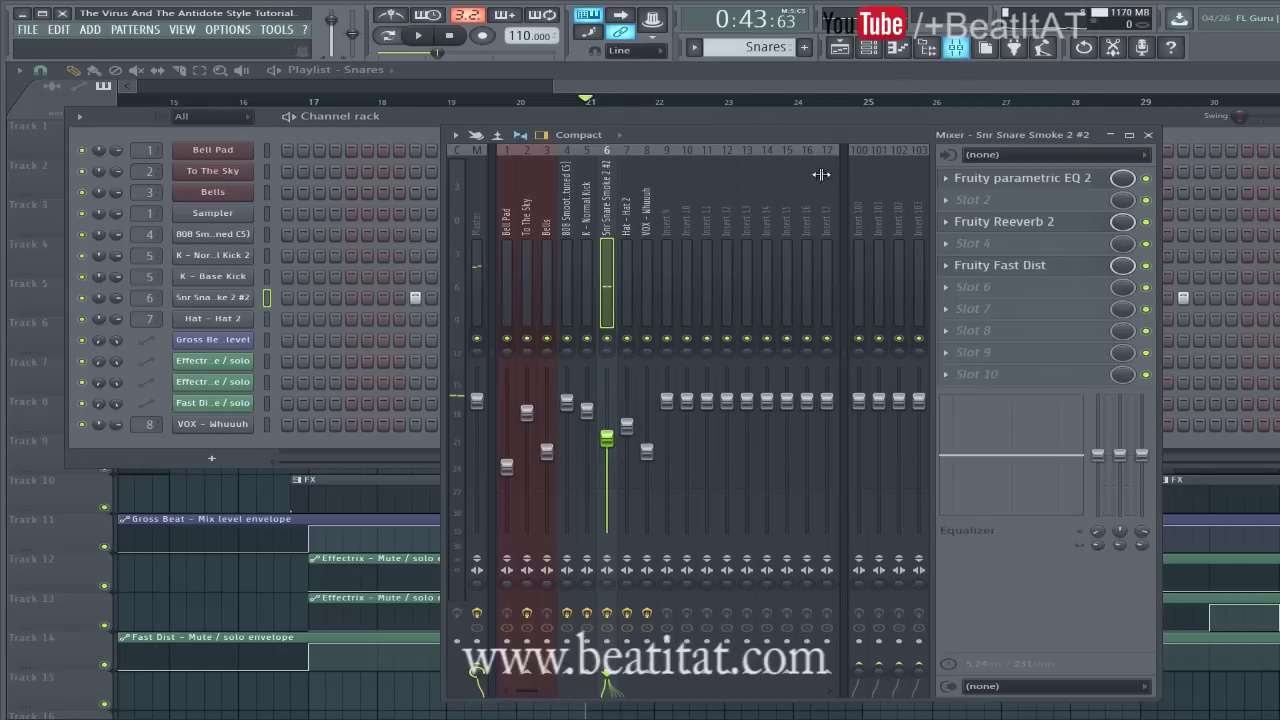
{"action": "left_click", "coordinate": [1024, 231]}
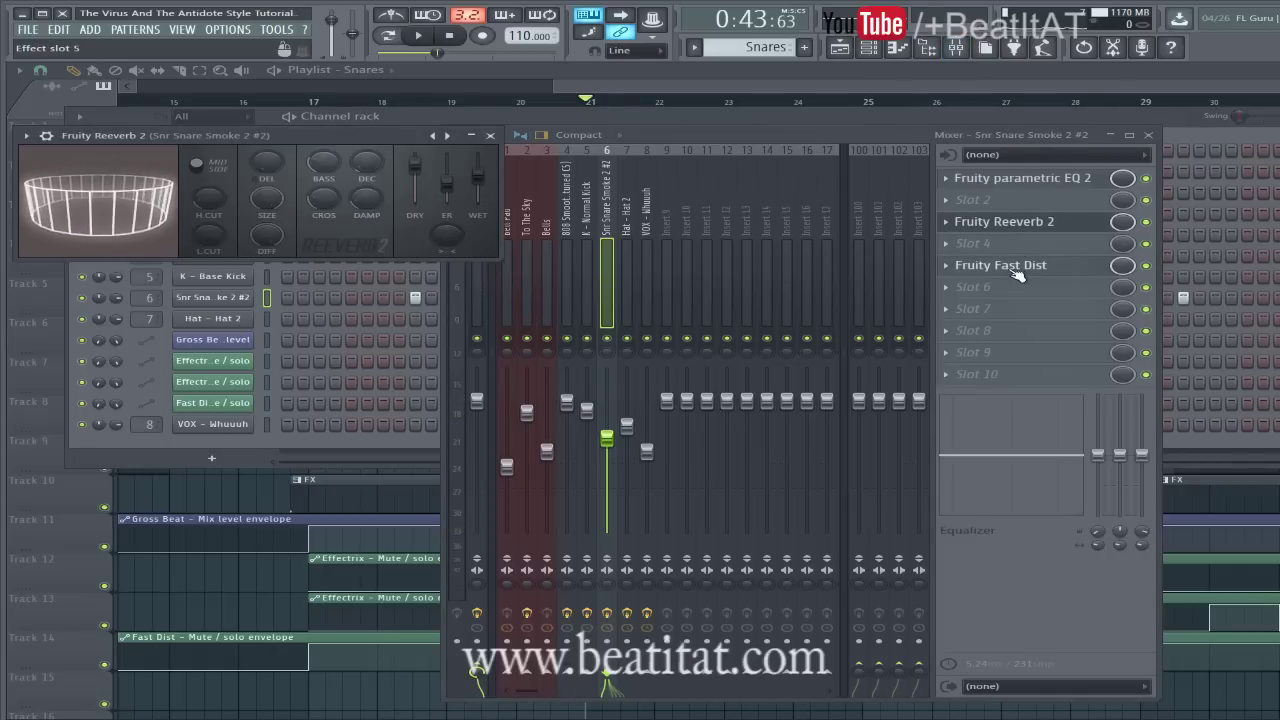
{"action": "left_click", "coordinate": [1000, 265]}
{"action": "left_click", "coordinate": [445, 180]}
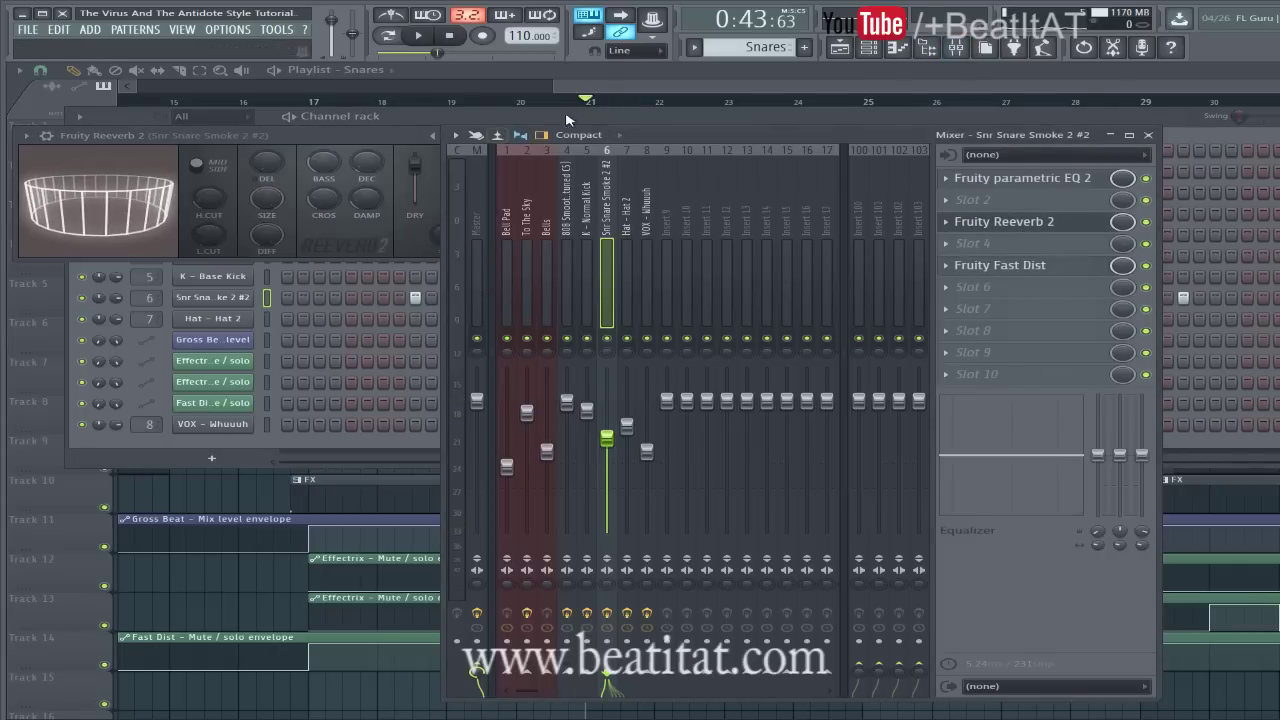
{"action": "left_click", "coordinate": [1090, 222]}
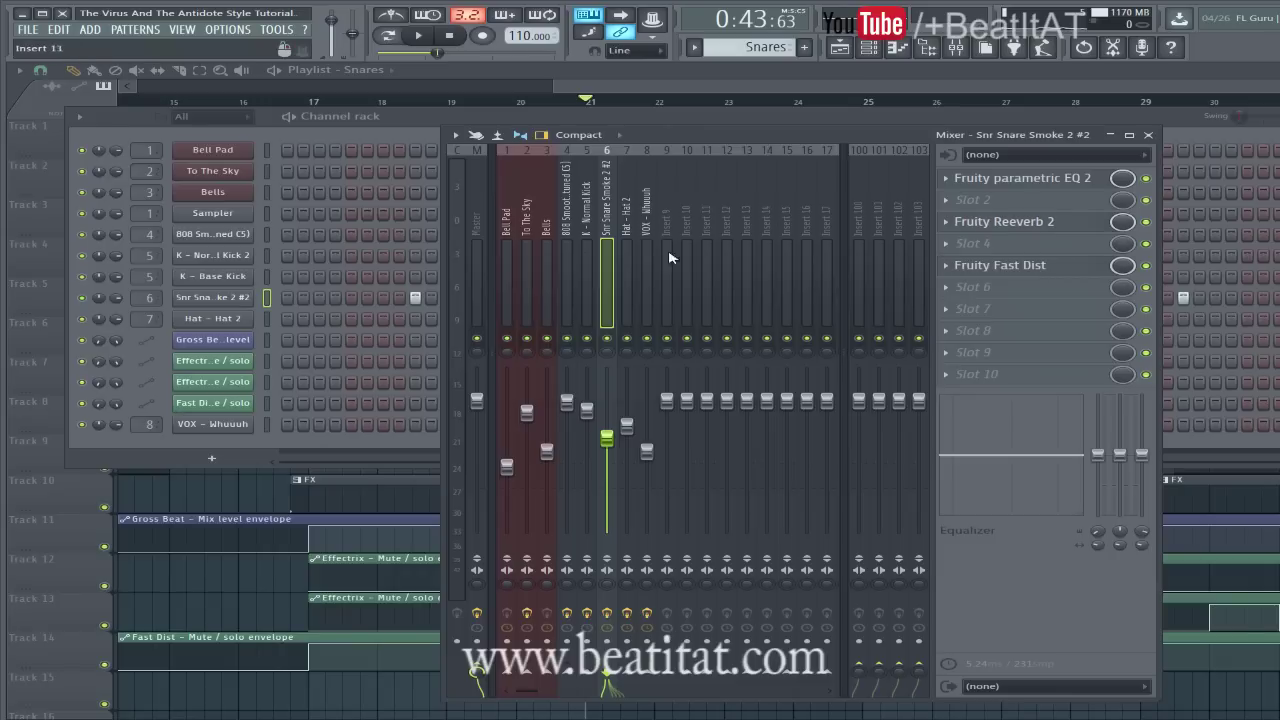
{"action": "left_click", "coordinate": [716, 83]}
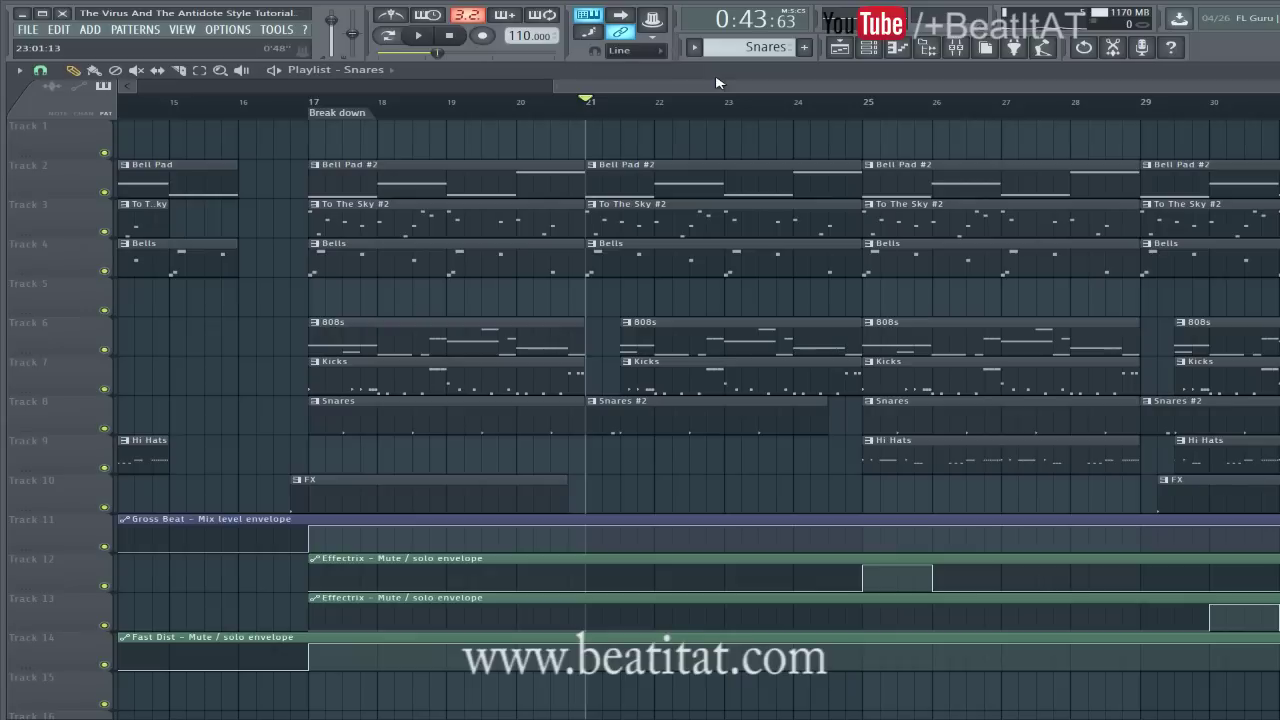
Play the Break down from bar 17 and look over its full pattern arrangement in the playlist
{"action": "left_click", "coordinate": [309, 108]}
{"action": "key", "text": "space"}
{"action": "left_click_drag", "start_coordinate": [554, 85], "coordinate": [1158, 91]}
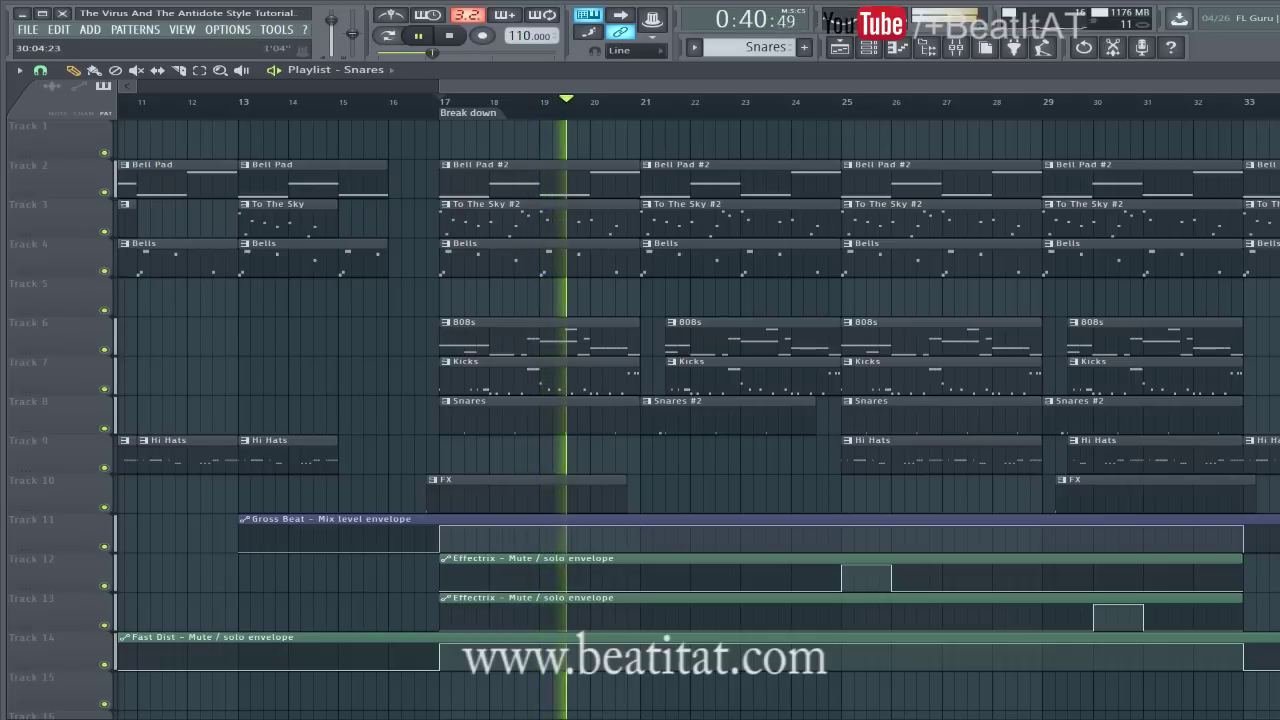
{"action": "key", "text": "space"}
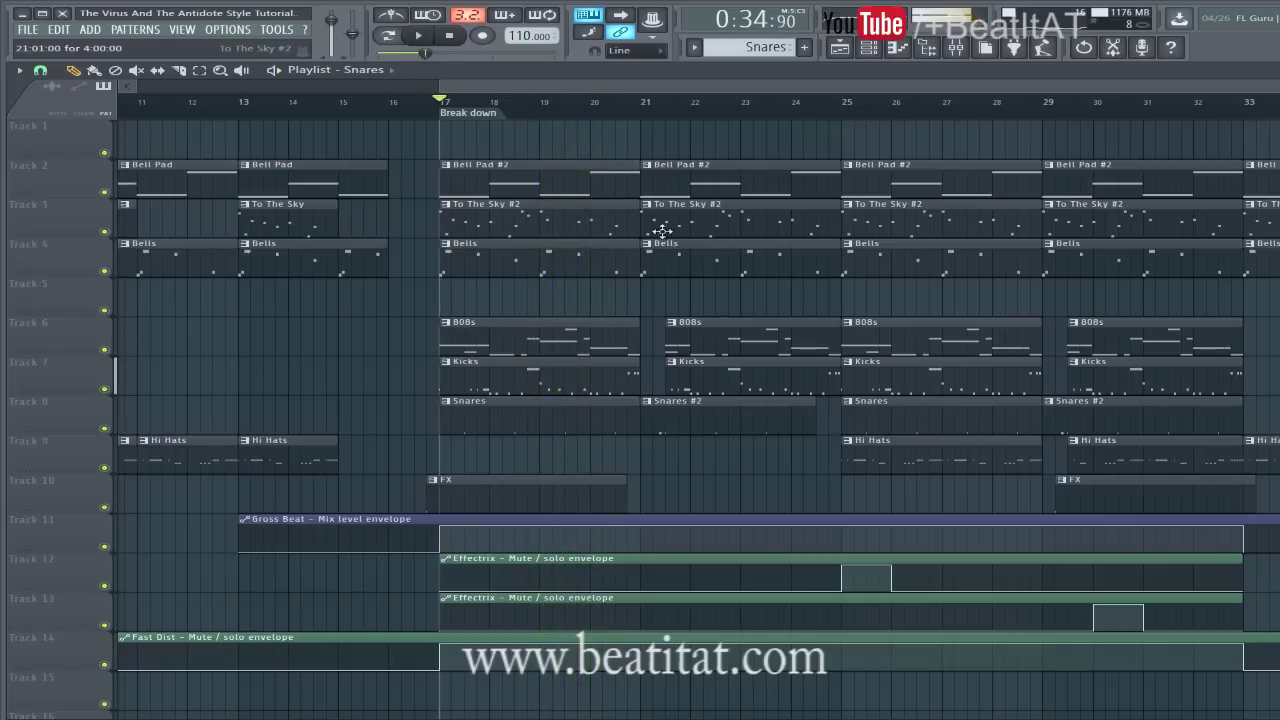
Examine the To The Sky #2 pattern's notes and velocities in the piano roll and return to the playlist
{"action": "double_click", "coordinate": [685, 234]}
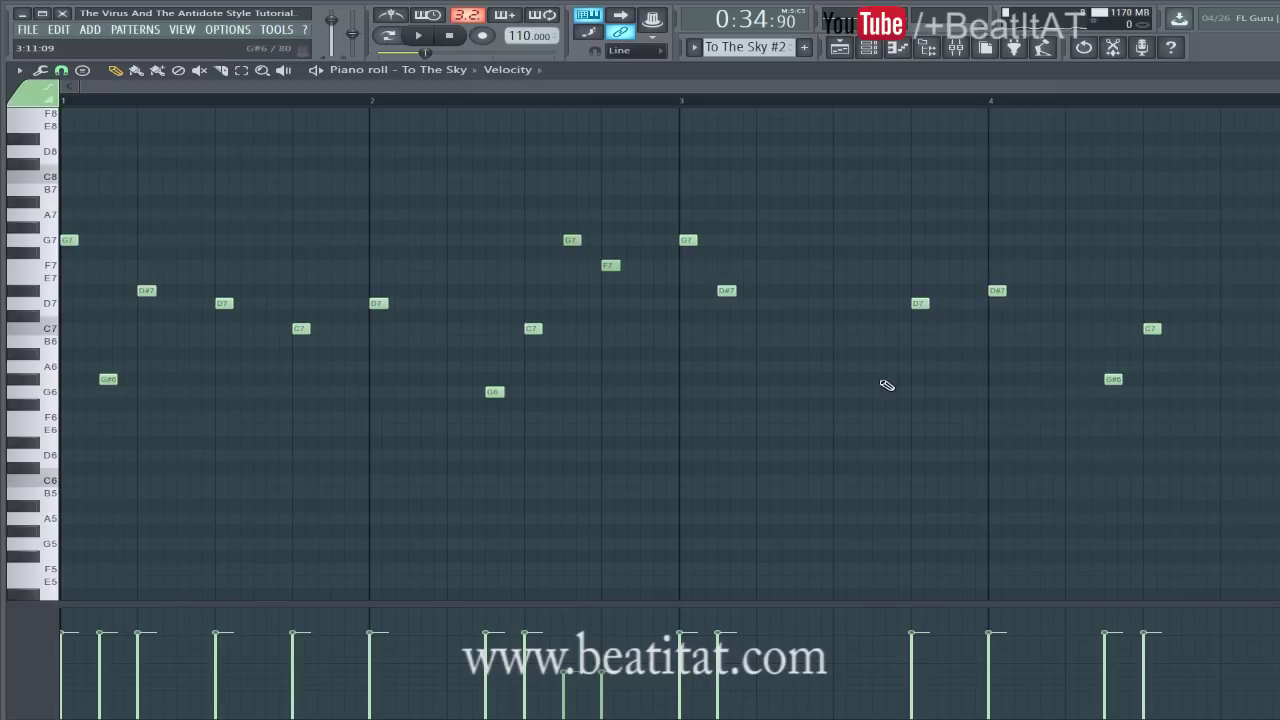
{"action": "key", "text": "F7"}
{"action": "key", "text": "F6"}
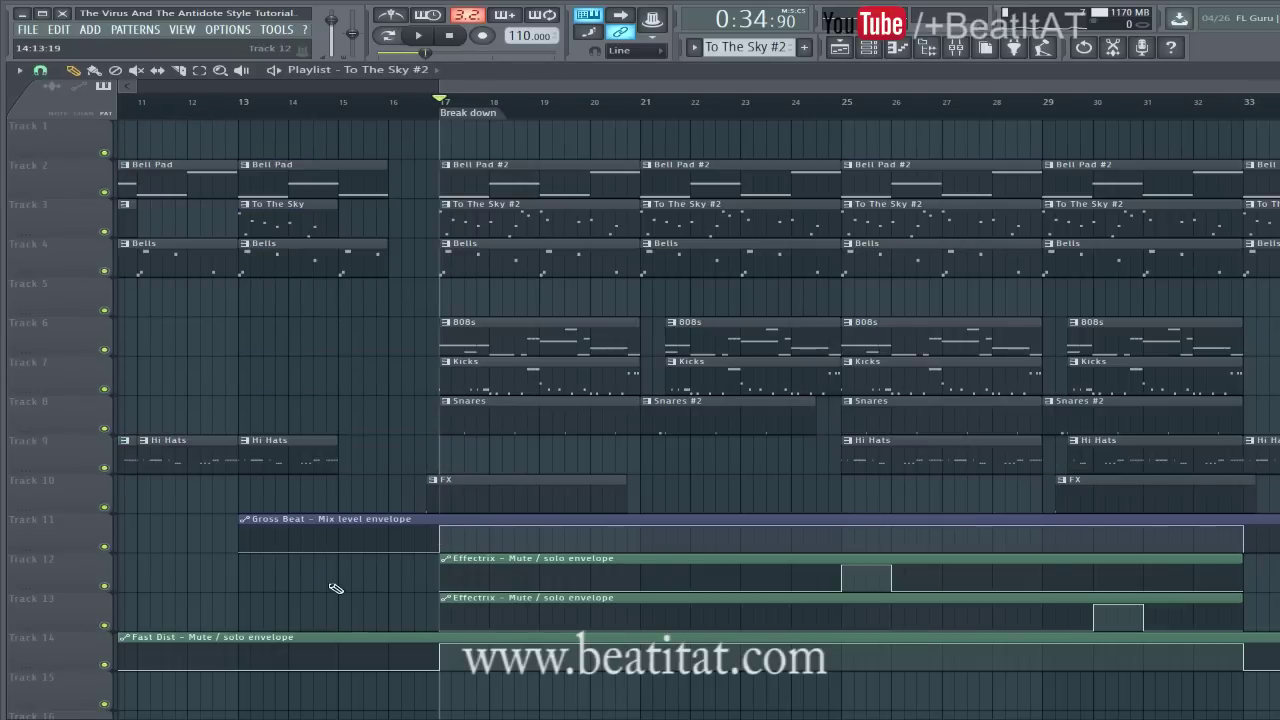
Play the song from bar 13 through the first half of the Break down, stopping after bar 25
{"action": "left_click", "coordinate": [240, 102]}
{"action": "key", "text": "space"}
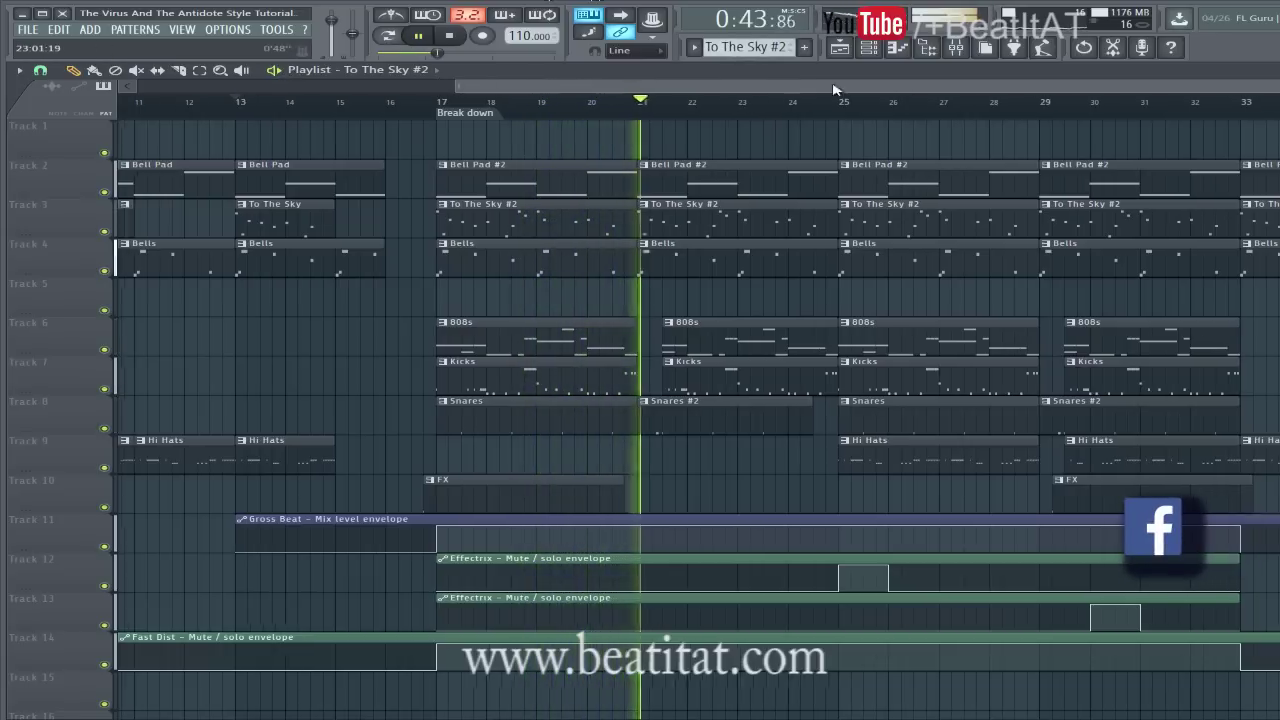
{"action": "scroll", "coordinate": [797, 88], "scroll_direction": "right", "scroll_amount": 4}
{"action": "left_click_drag", "start_coordinate": [469, 84], "coordinate": [420, 85]}
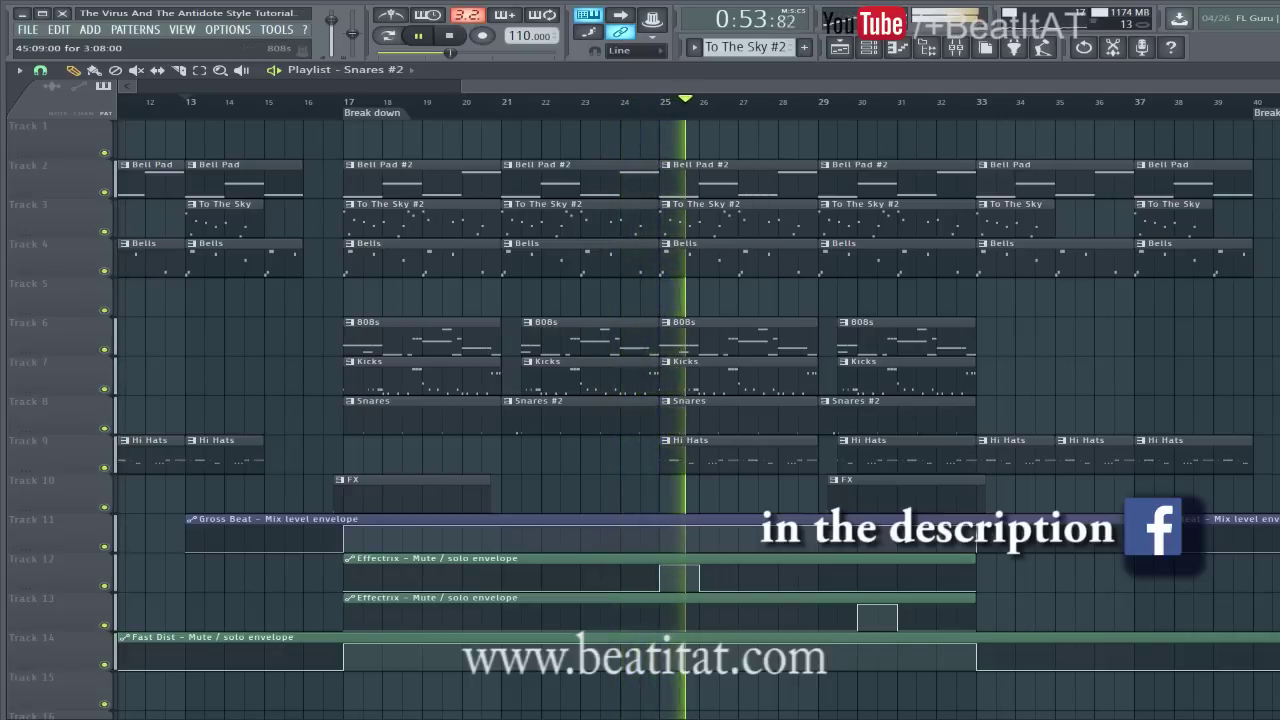
{"action": "key", "text": "space"}
Examine the Hi Hats pattern's notes in the piano roll and move the song position to bar 25
{"action": "double_click", "coordinate": [708, 450]}
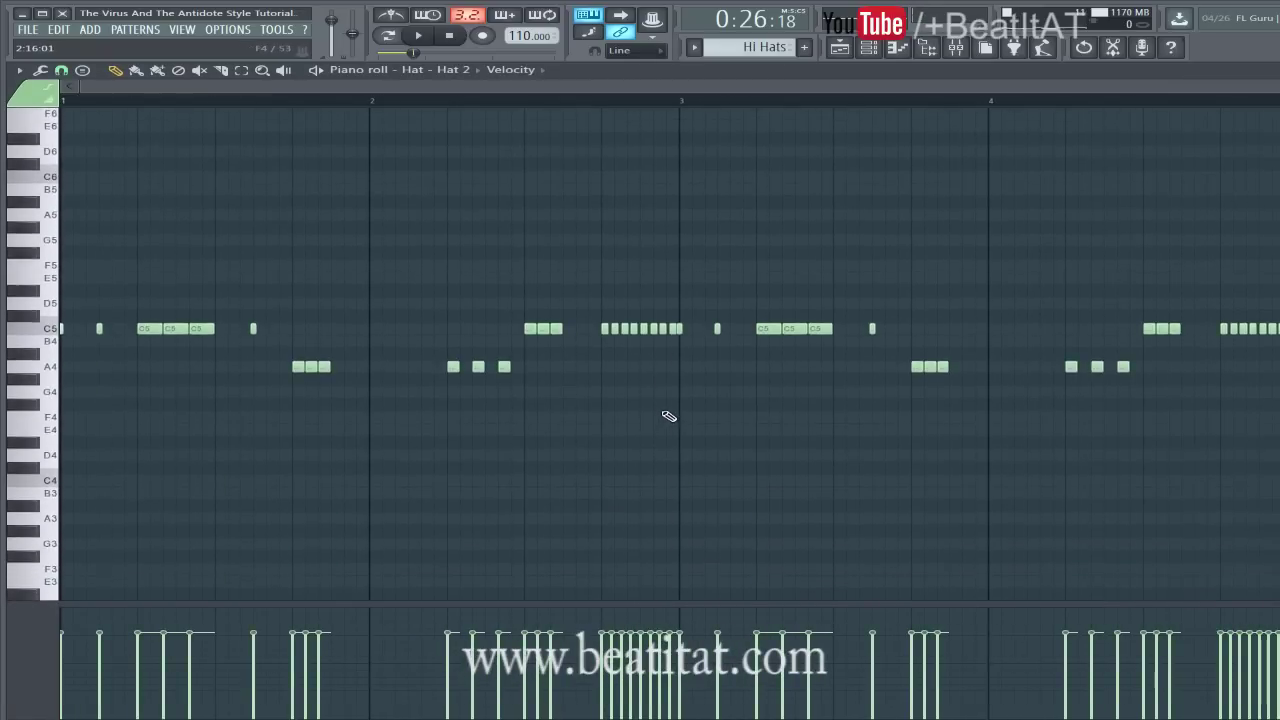
{"action": "key", "text": "F7"}
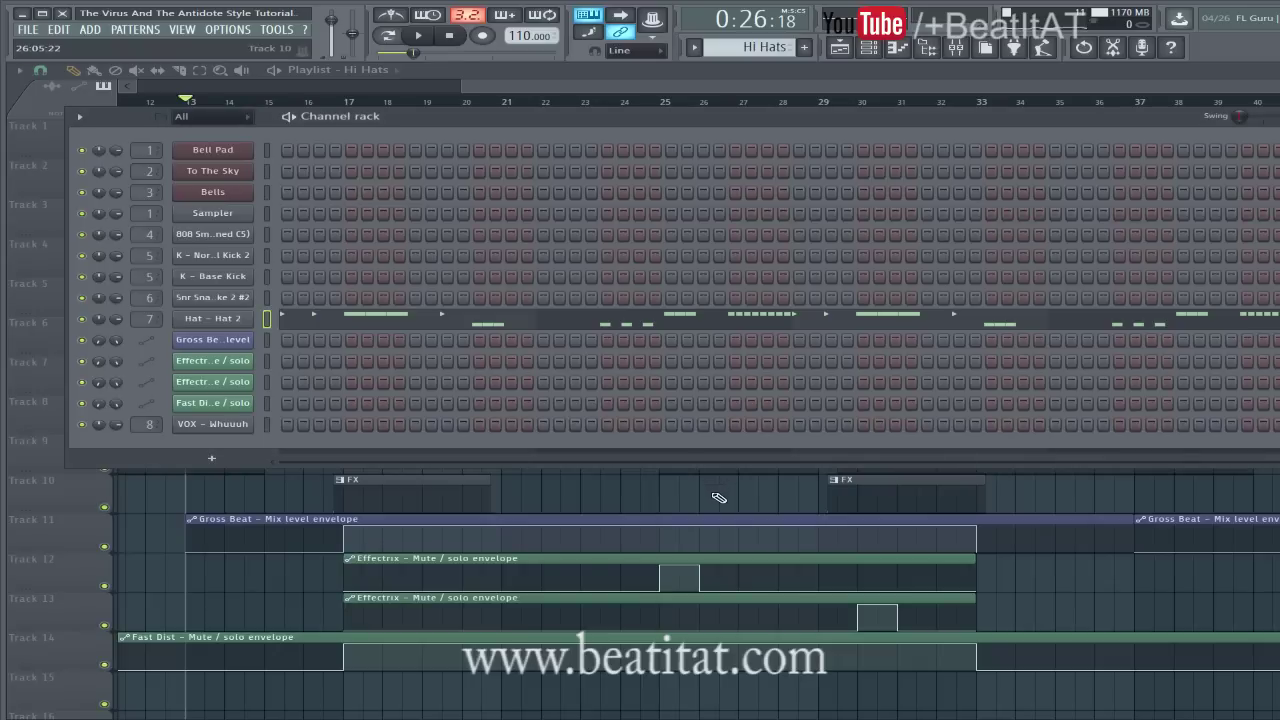
{"action": "key", "text": "F6"}
{"action": "left_click", "coordinate": [648, 105]}
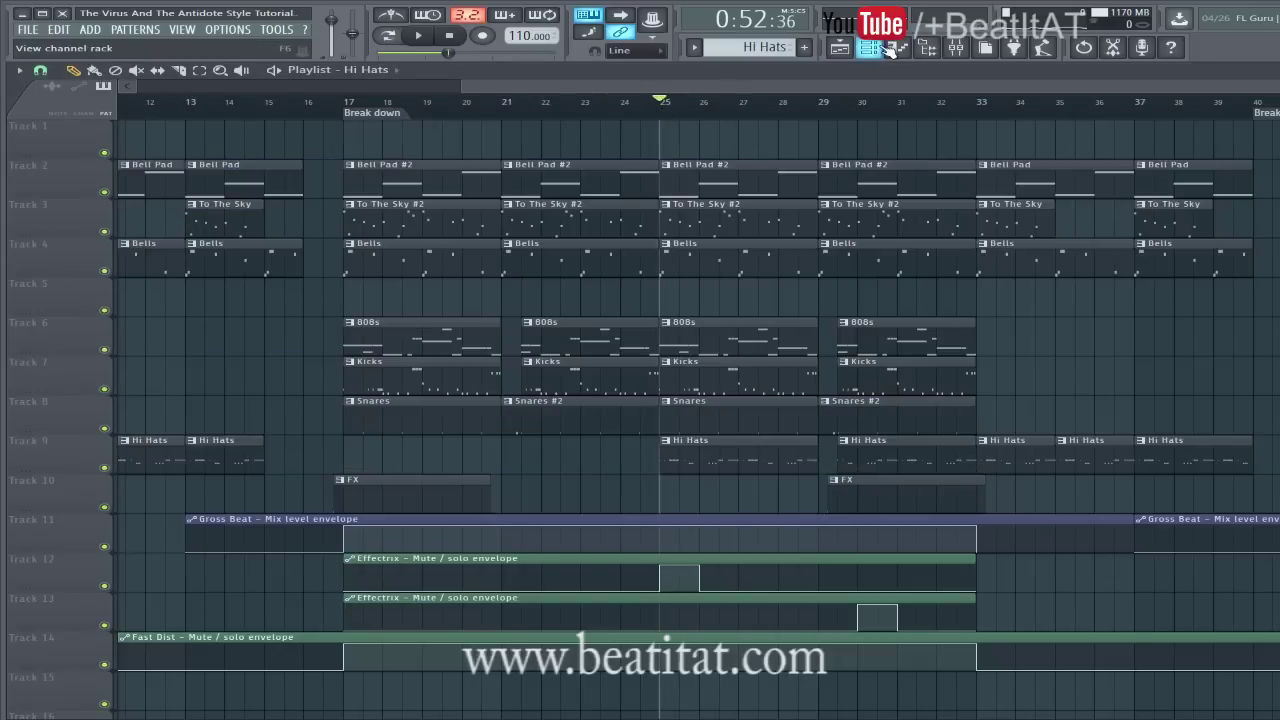
Compare the effect sequences of the two Effectrix plugins on the Master mixer track
{"action": "left_click", "coordinate": [956, 47]}
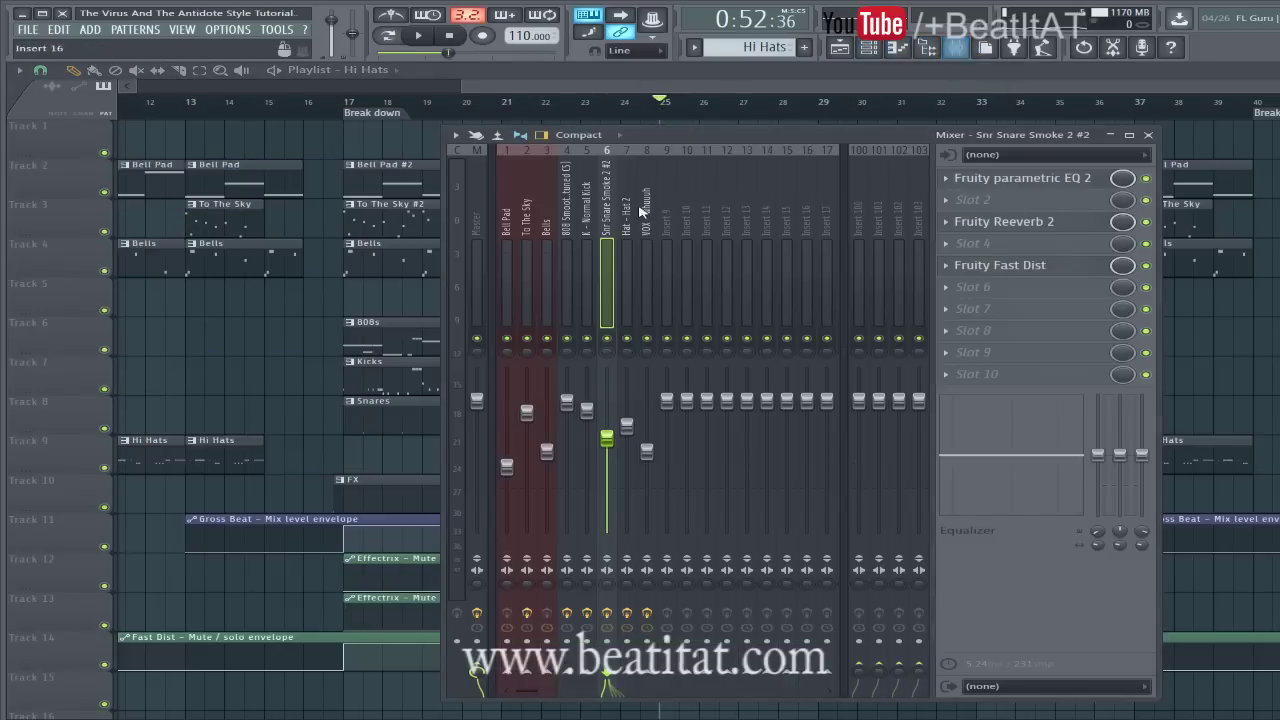
{"action": "left_click", "coordinate": [1012, 184]}
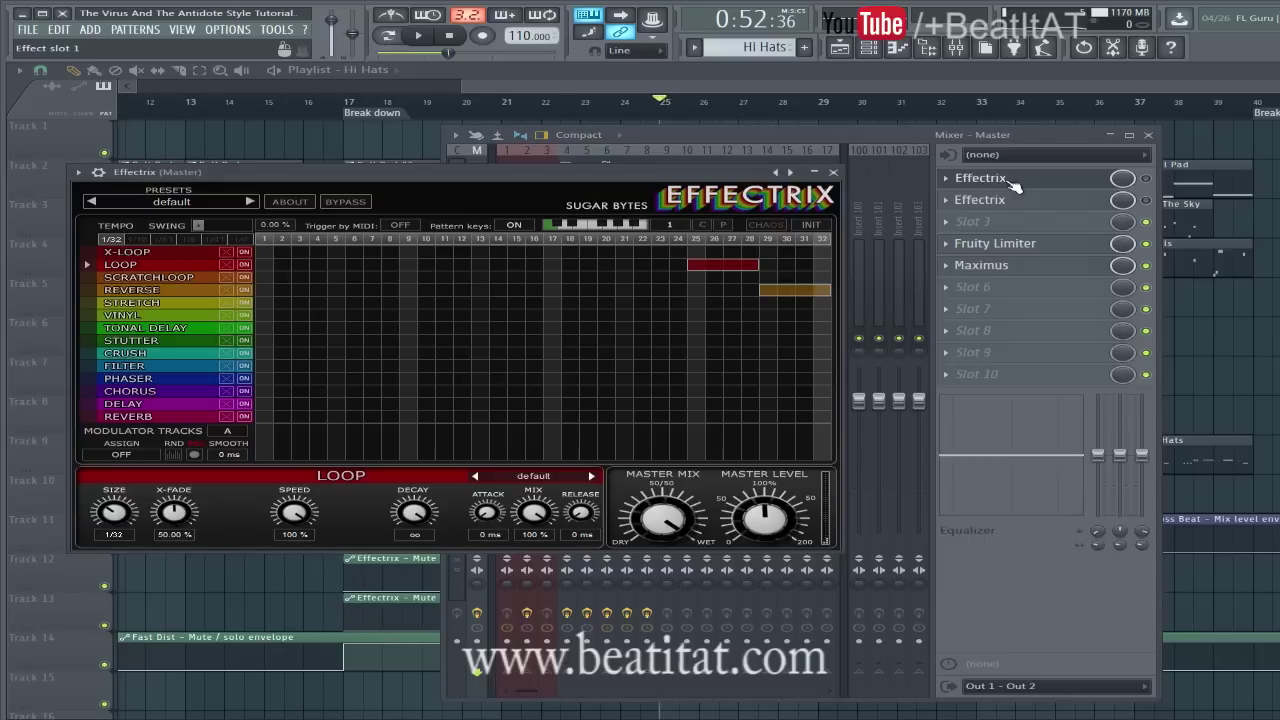
{"action": "left_click", "coordinate": [980, 201]}
{"action": "left_click", "coordinate": [1002, 179]}
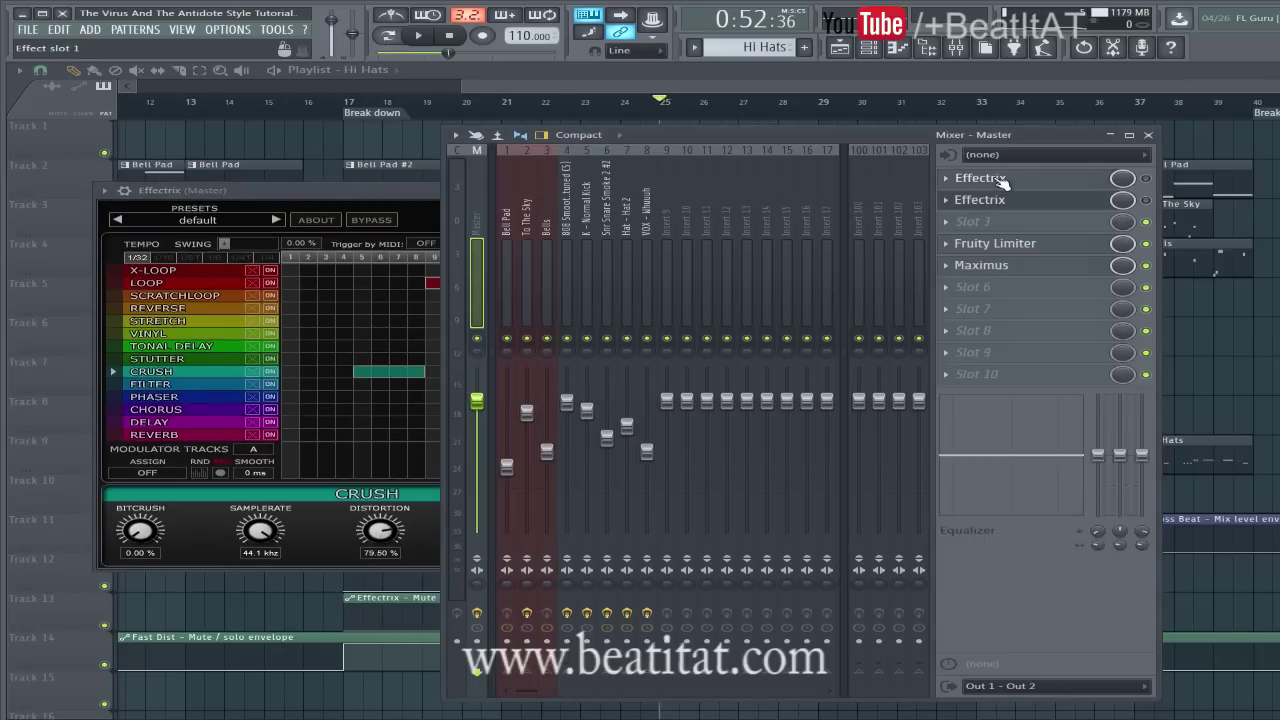
{"action": "left_click", "coordinate": [1005, 179]}
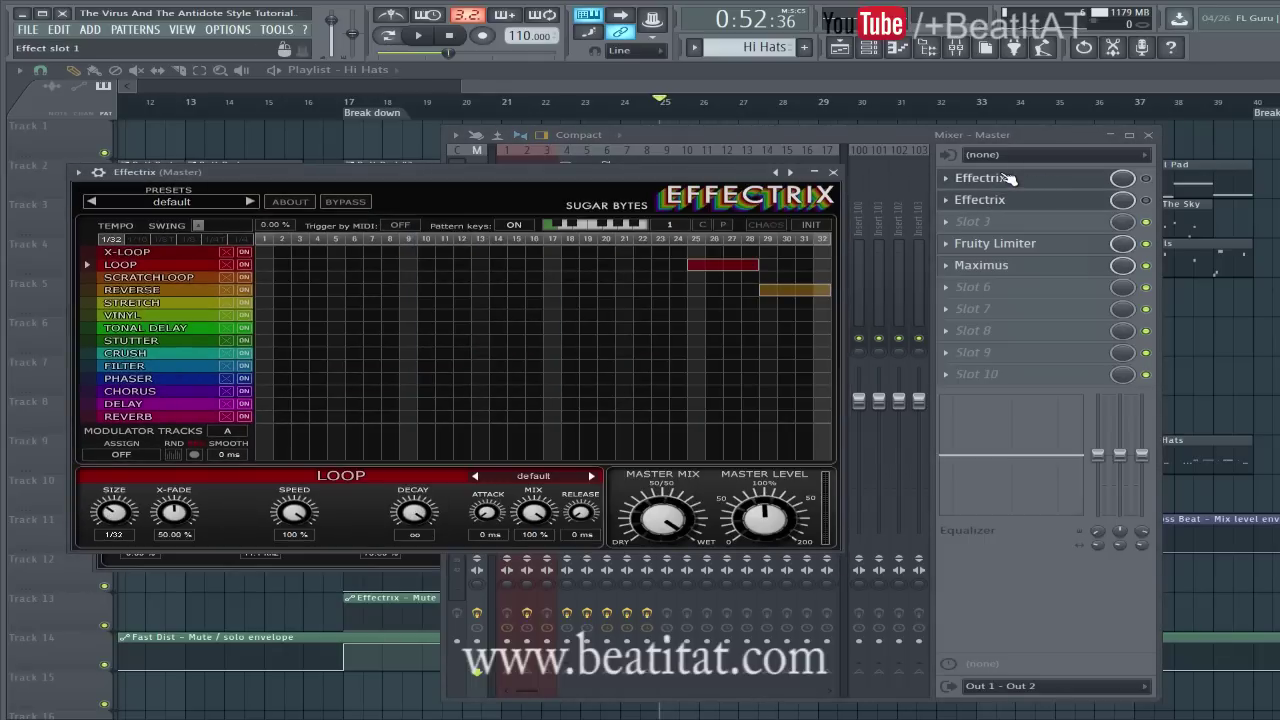
{"action": "left_click", "coordinate": [833, 172]}
{"action": "left_click", "coordinate": [414, 193]}
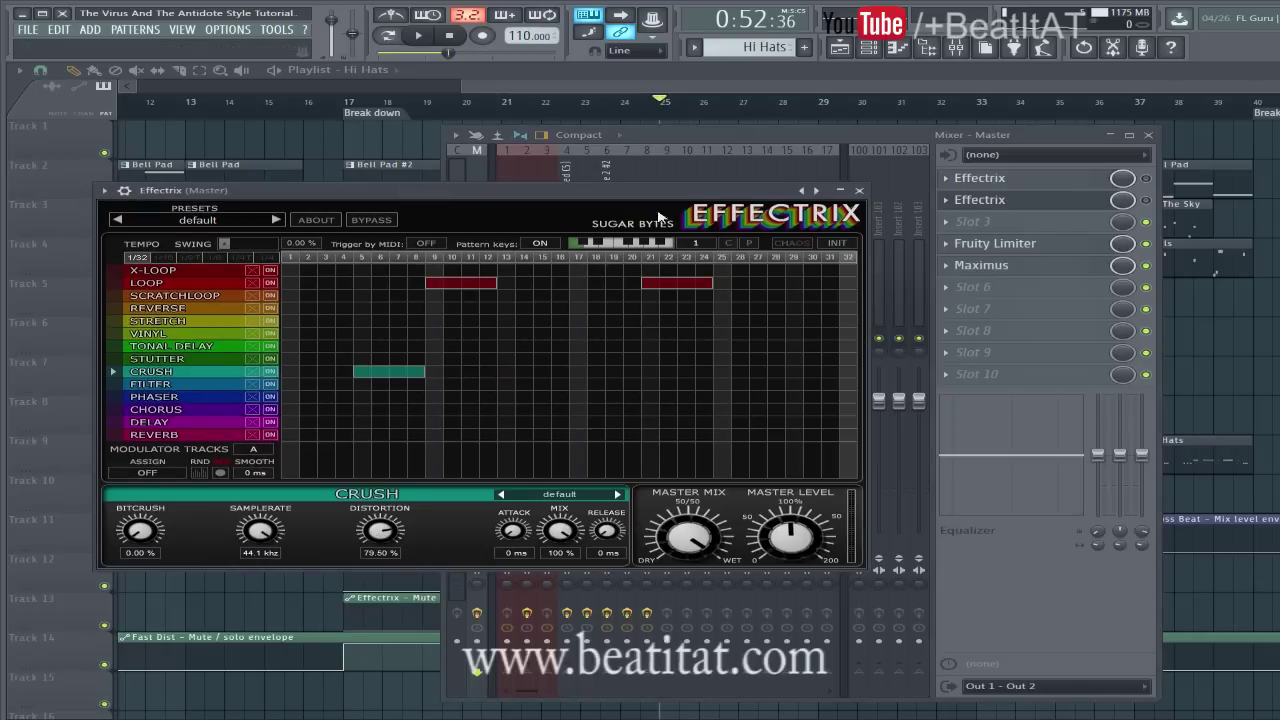
{"action": "left_click", "coordinate": [860, 191]}
Reopen the first Effectrix on the Master track and inspect its Loop and Reverse settings
{"action": "left_click", "coordinate": [1048, 185]}
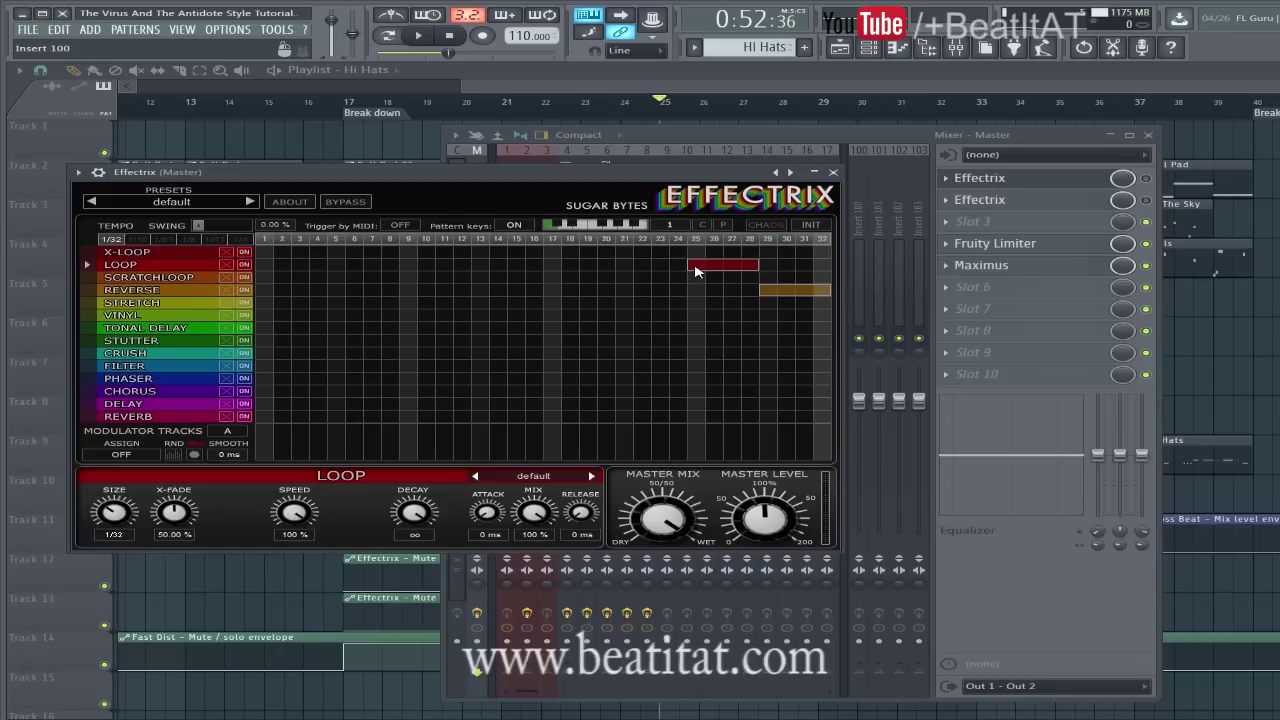
{"action": "left_click", "coordinate": [148, 290]}
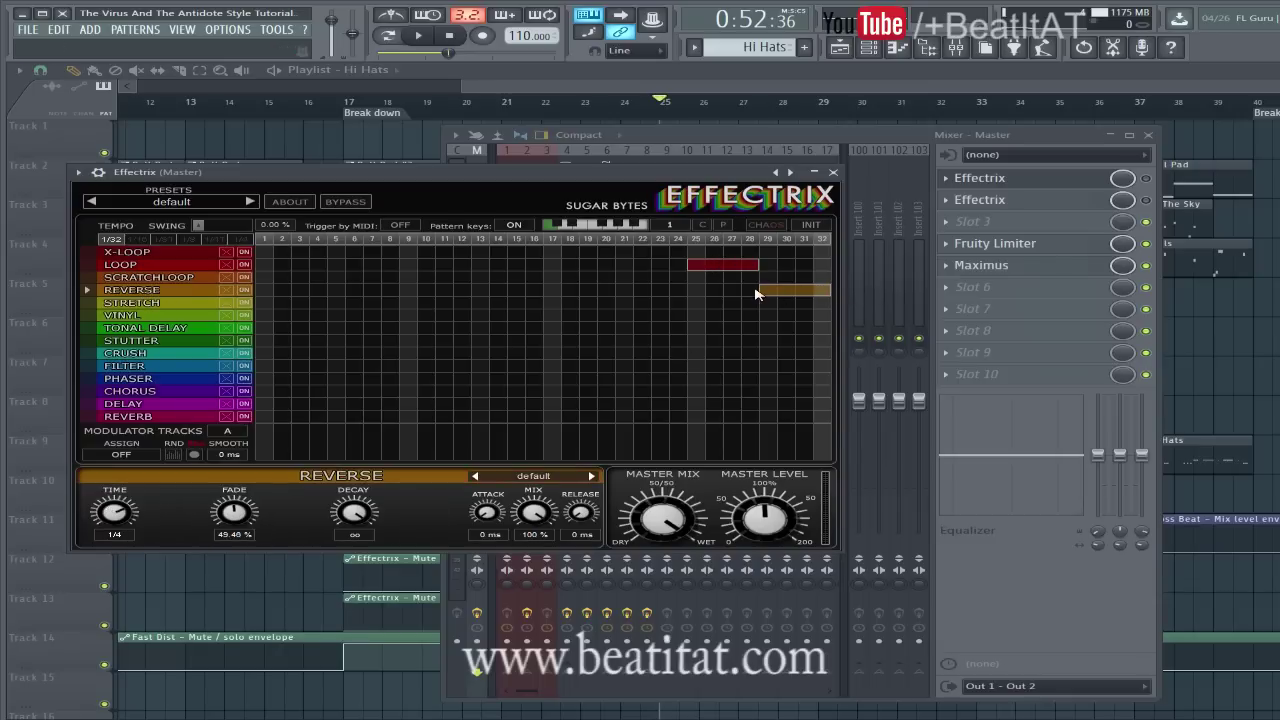
Play the song from bar 25 with the first Effectrix on the Master track reopened, stopping after bar 26
{"action": "left_click", "coordinate": [776, 90]}
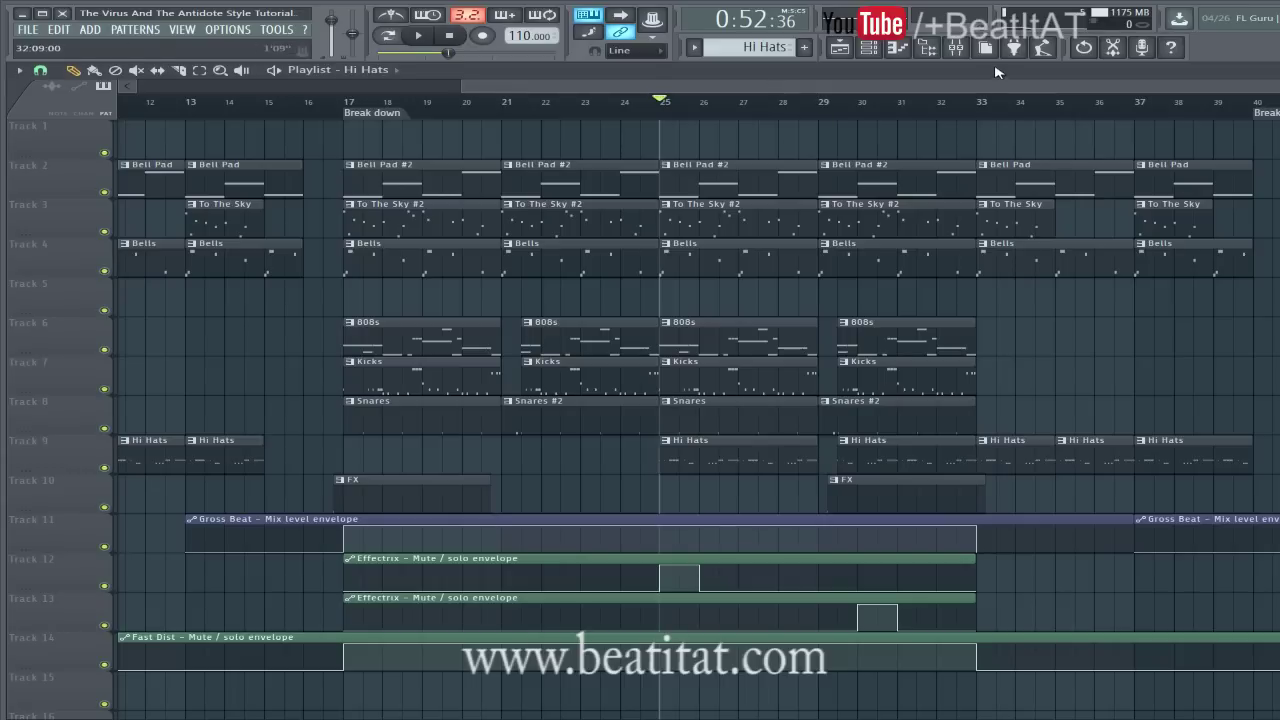
{"action": "left_click", "coordinate": [958, 49]}
{"action": "key", "text": "space"}
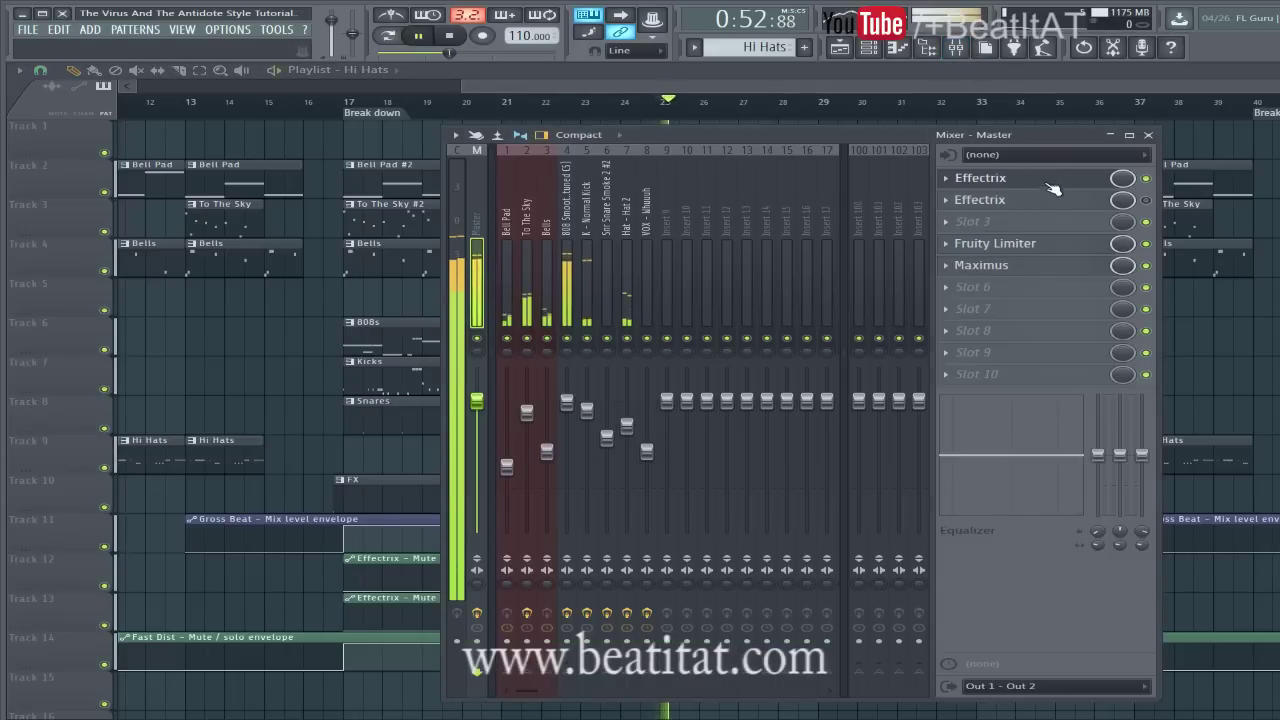
{"action": "left_click", "coordinate": [1053, 186]}
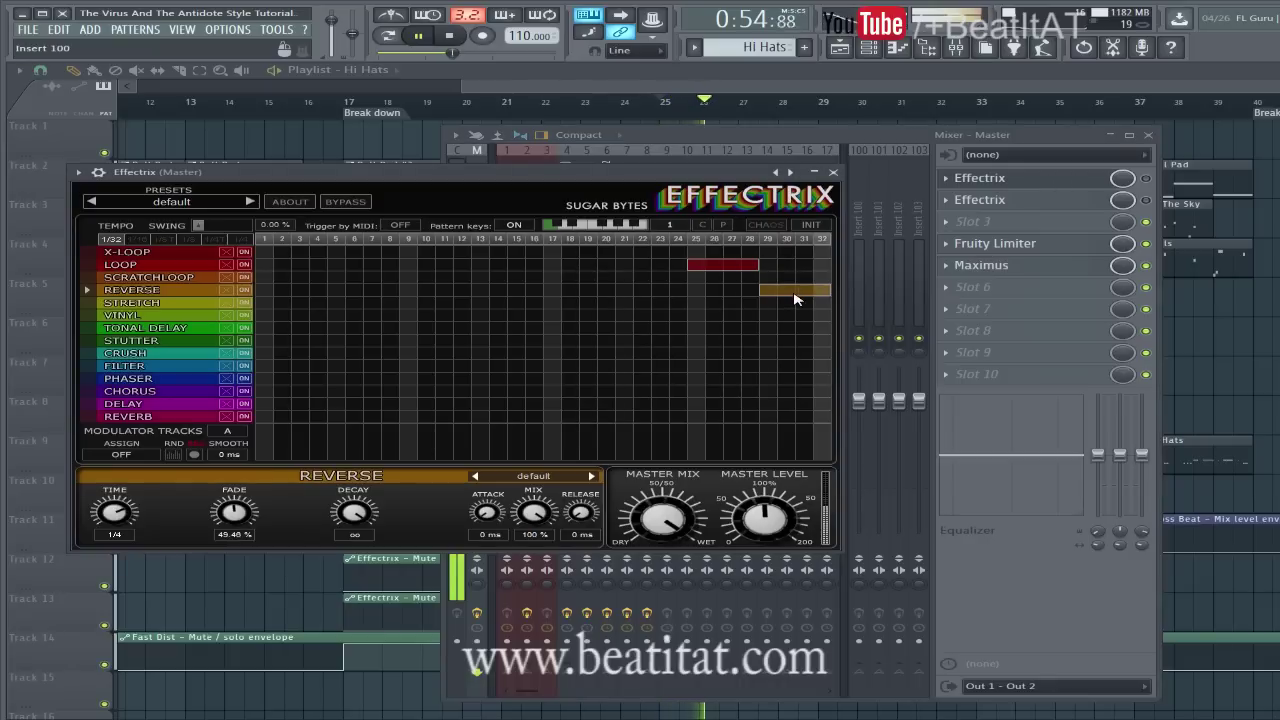
{"action": "key", "text": "space"}
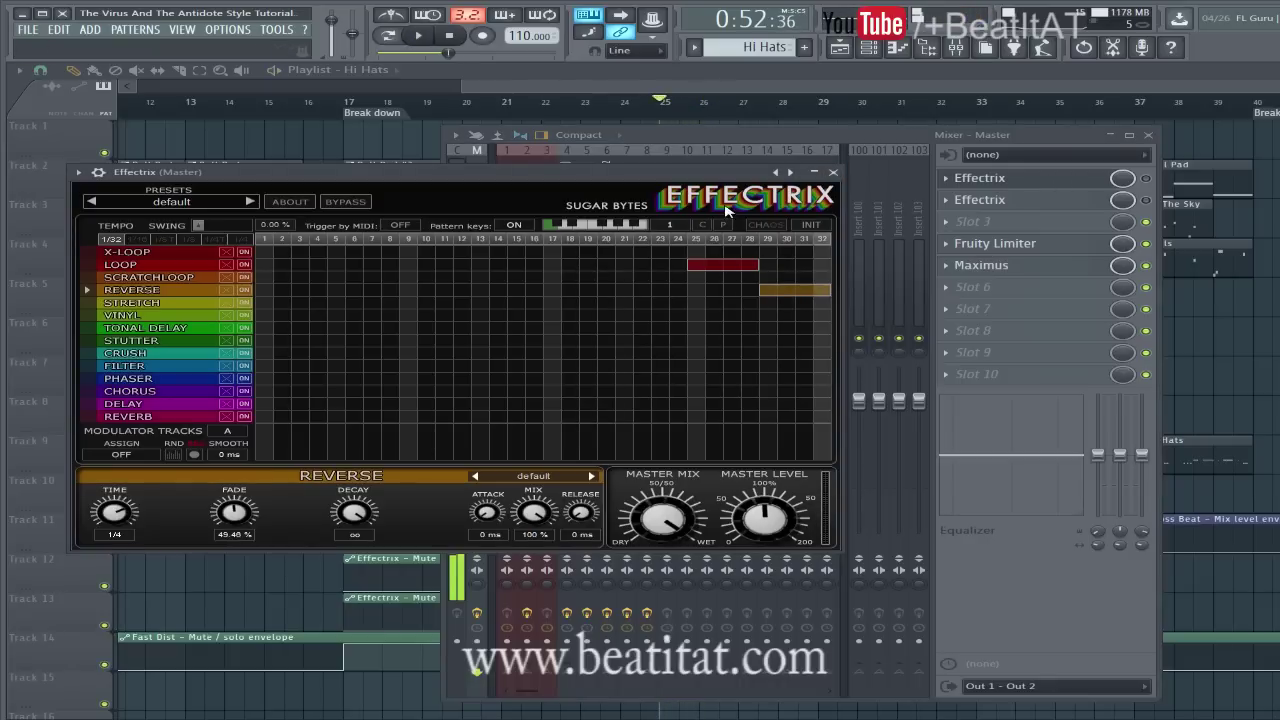
Inspect the Loop and Crush settings of the second Effectrix on the Master track
{"action": "left_click", "coordinate": [833, 172]}
{"action": "left_click", "coordinate": [1003, 204]}
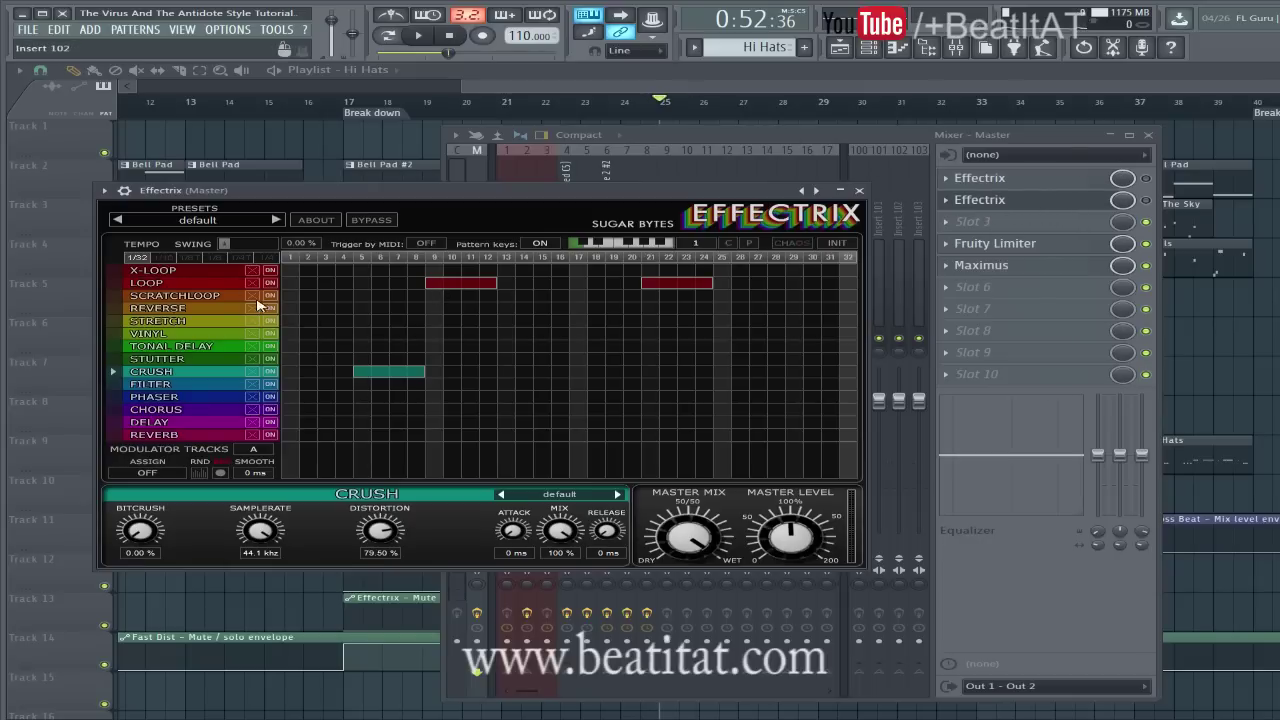
{"action": "left_click", "coordinate": [182, 285]}
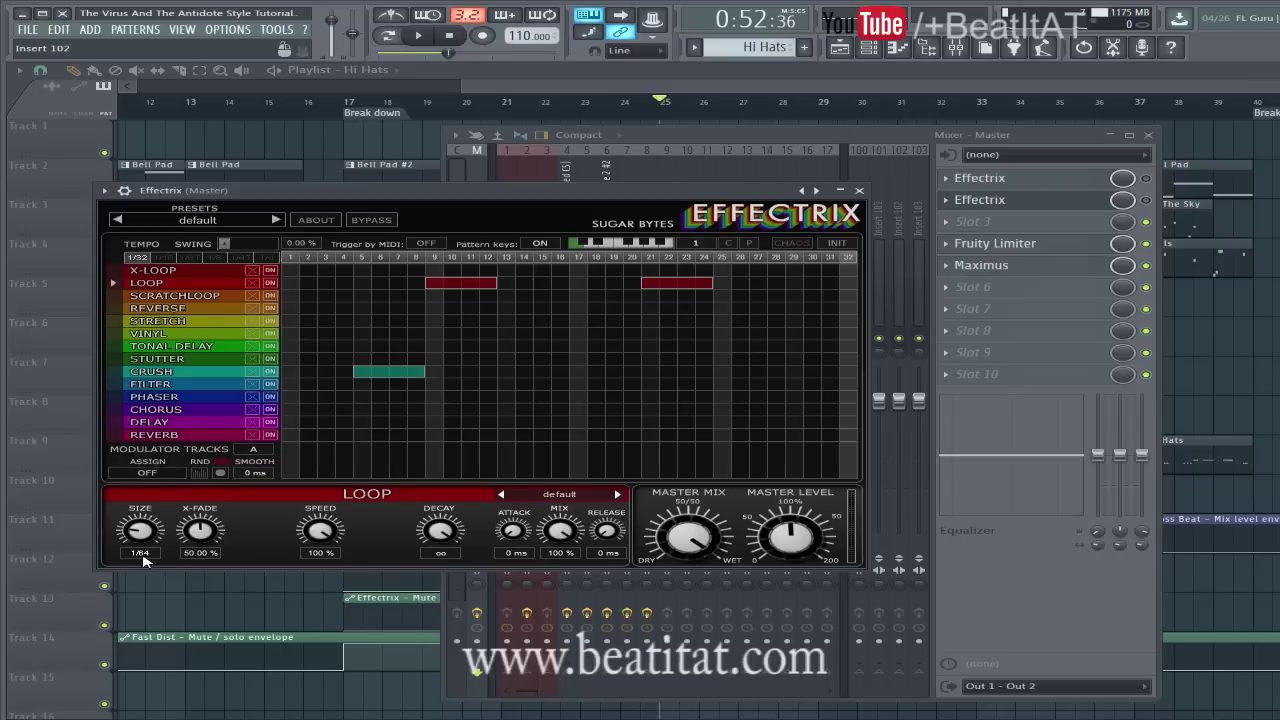
{"action": "left_click", "coordinate": [163, 376]}
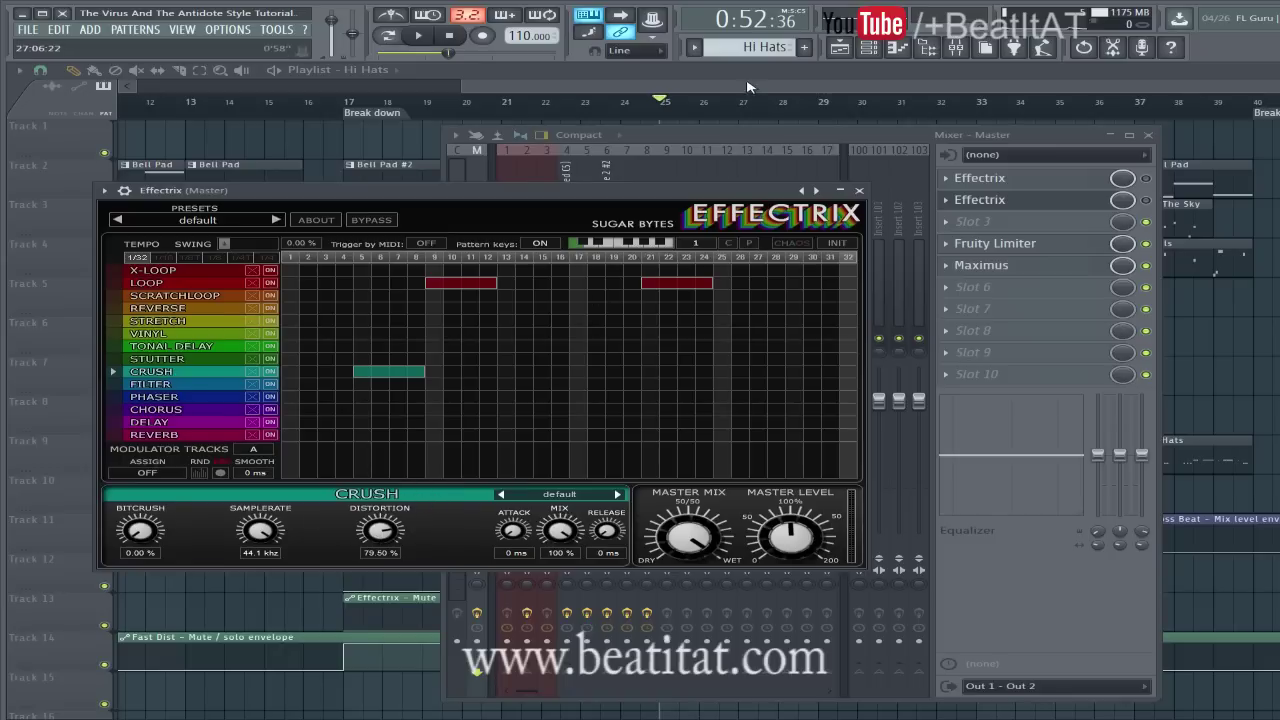
{"action": "left_click", "coordinate": [227, 285]}
{"action": "key", "text": "F12"}
Check the Effectrix mute switches at bar 30, and play the song from bar 25 through the Break down, stopping after bar 36
{"action": "left_click", "coordinate": [868, 104]}
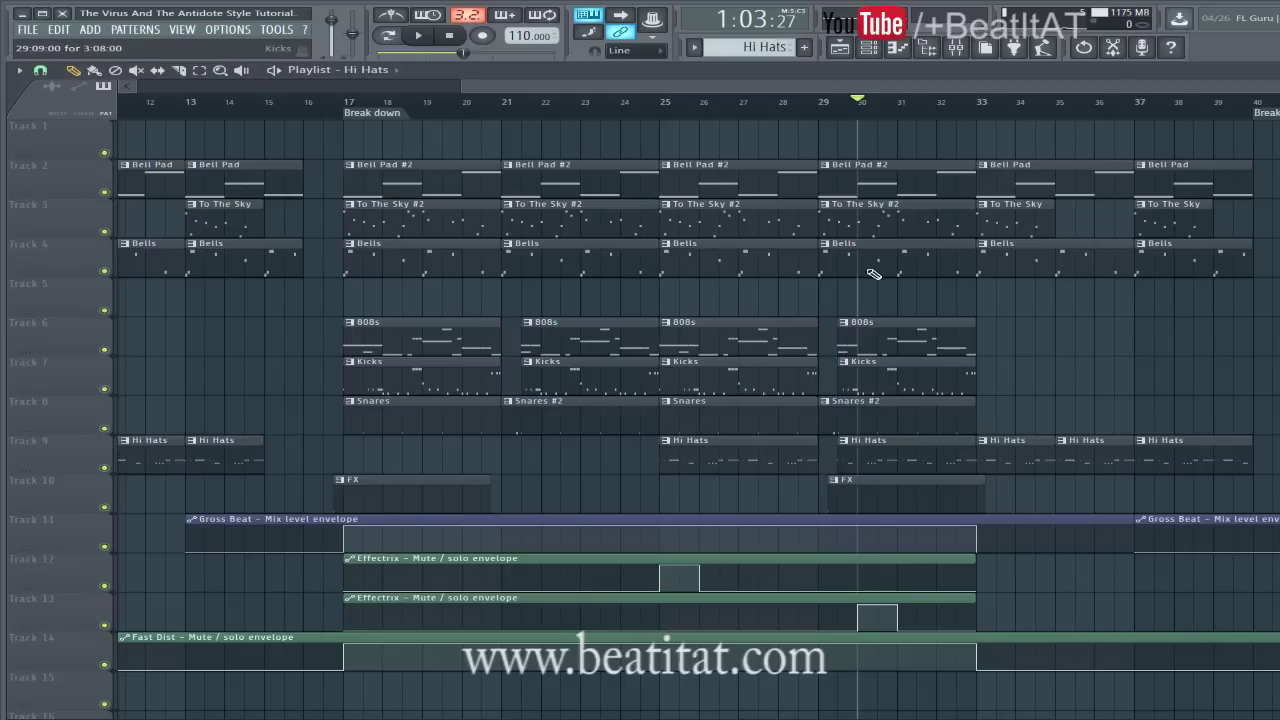
{"action": "key", "text": "F9"}
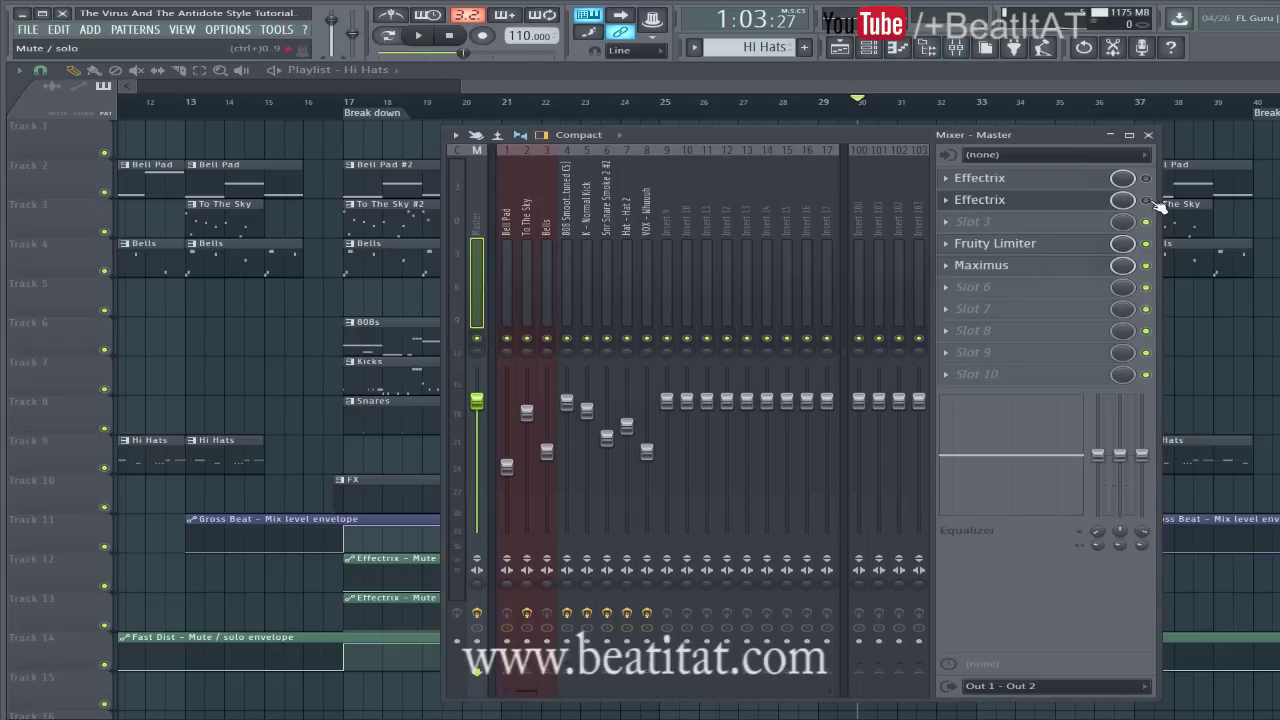
{"action": "left_click", "coordinate": [684, 106]}
{"action": "left_click", "coordinate": [659, 107]}
{"action": "key", "text": "space"}
{"action": "key", "text": "F9"}
{"action": "key", "text": "F9"}
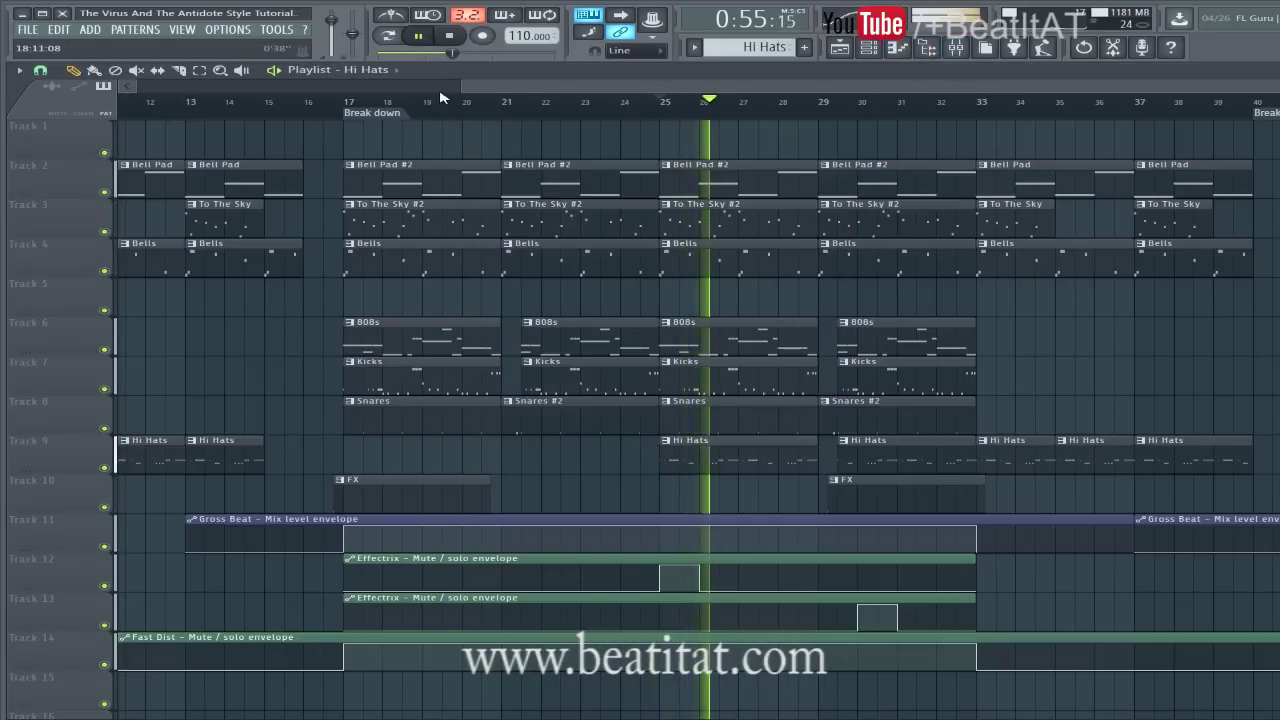
{"action": "left_click_drag", "start_coordinate": [443, 91], "coordinate": [360, 91]}
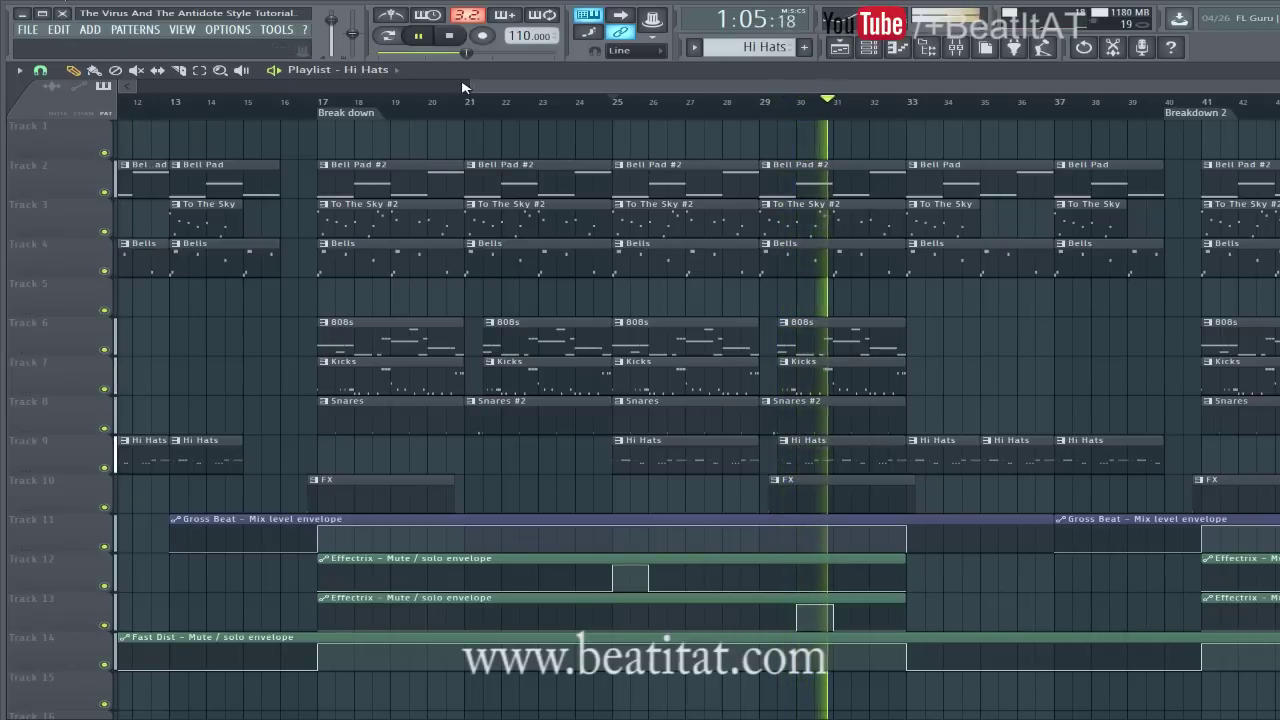
{"action": "scroll", "coordinate": [290, 107], "scroll_direction": "down", "scroll_amount": 2}
{"action": "scroll", "coordinate": [790, 114], "scroll_direction": "right", "scroll_amount": 5}
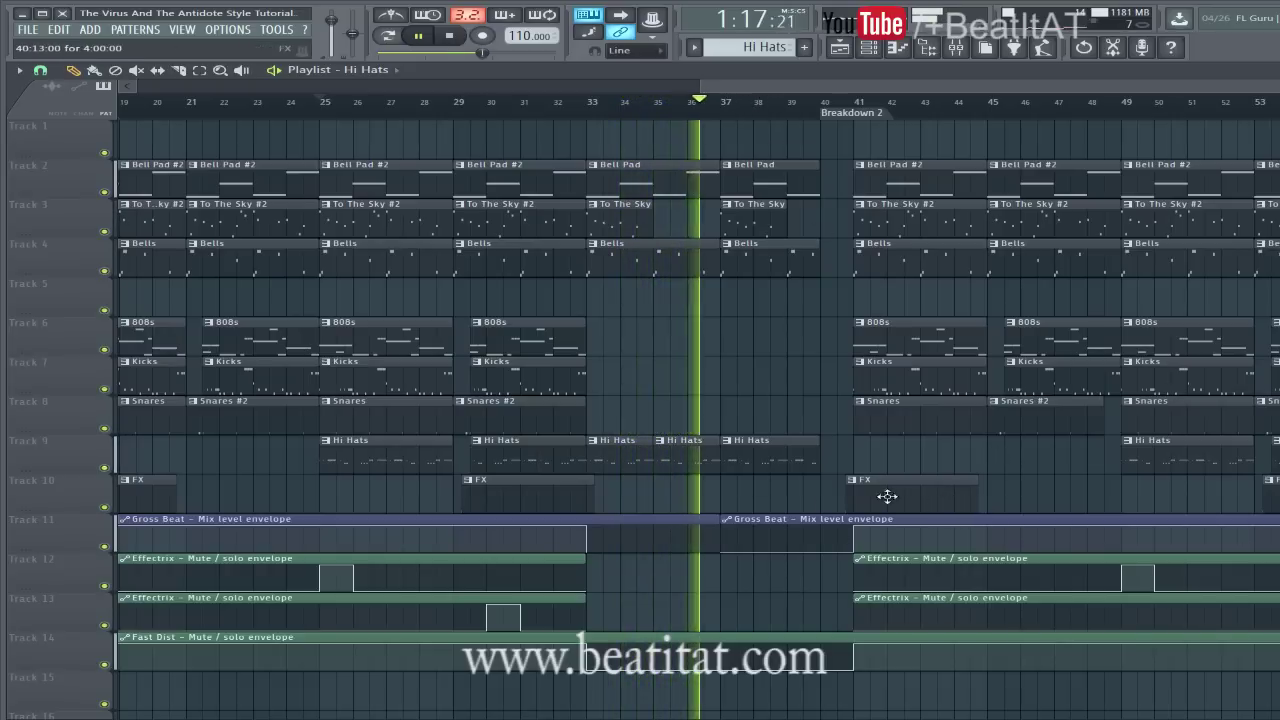
{"action": "key", "text": "space"}
Examine the FX pattern's note in the piano roll
{"action": "left_click", "coordinate": [878, 47]}
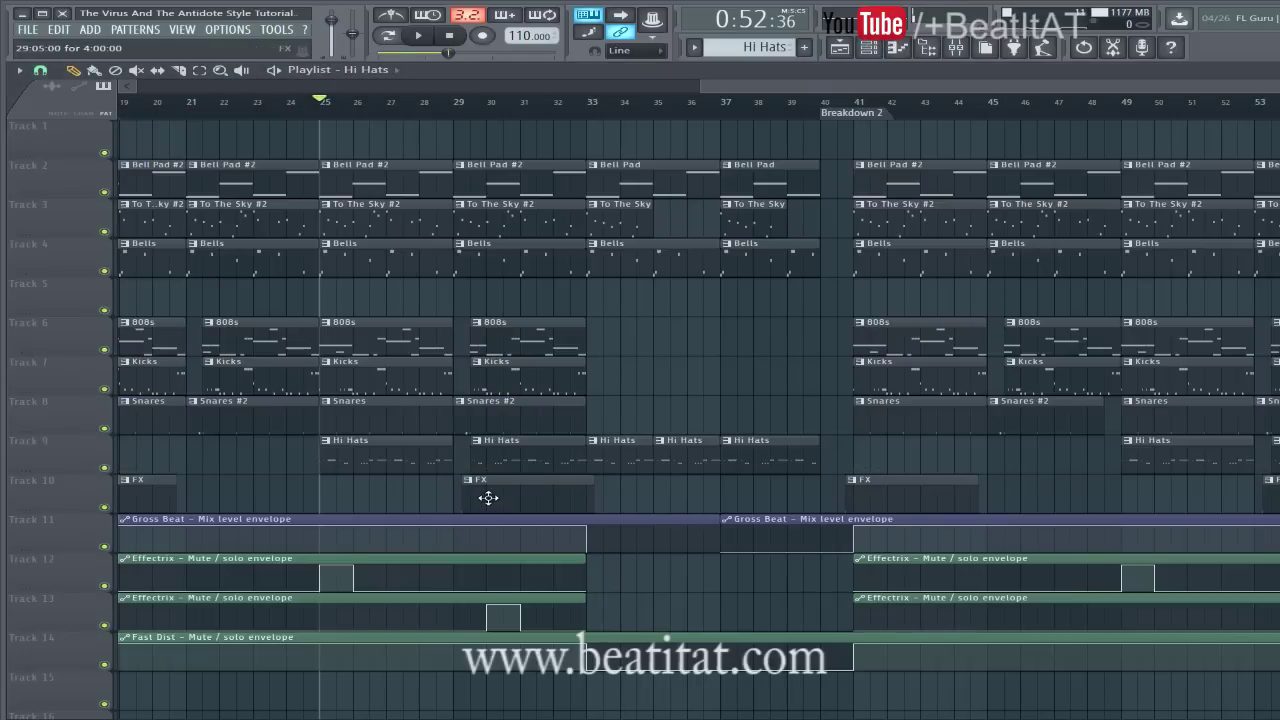
{"action": "double_click", "coordinate": [488, 496]}
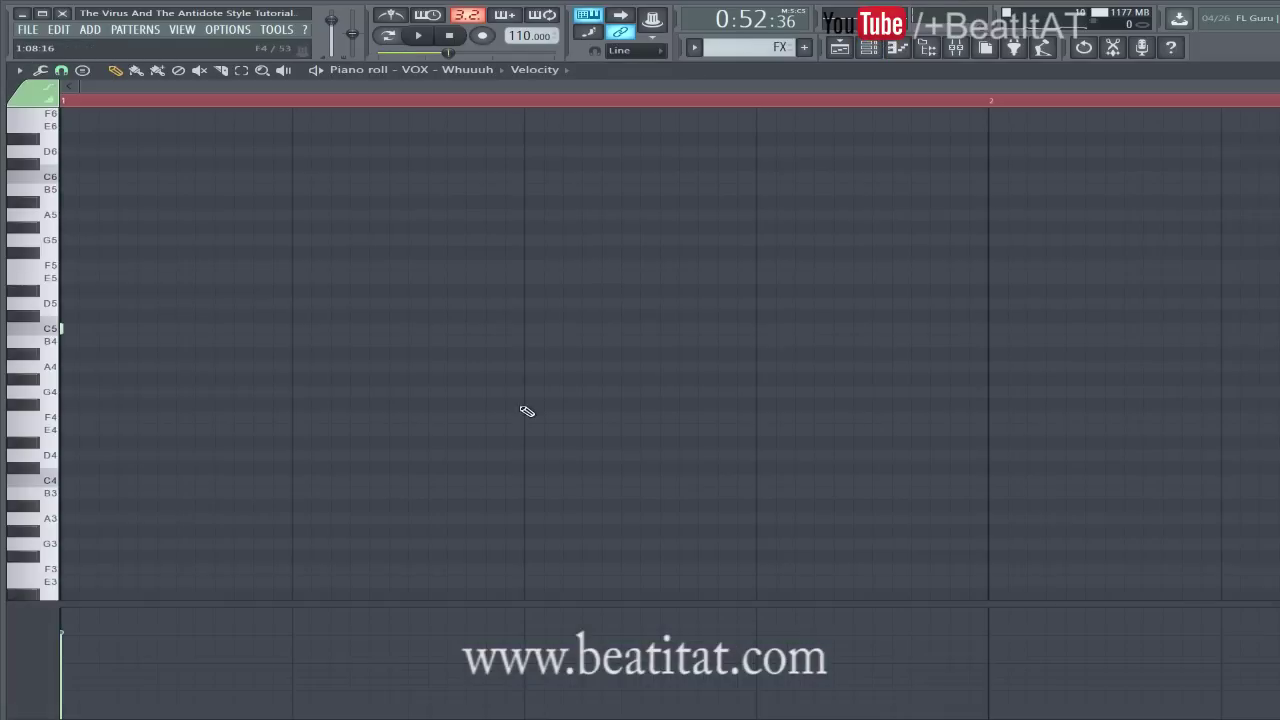
{"action": "key", "text": "F7"}
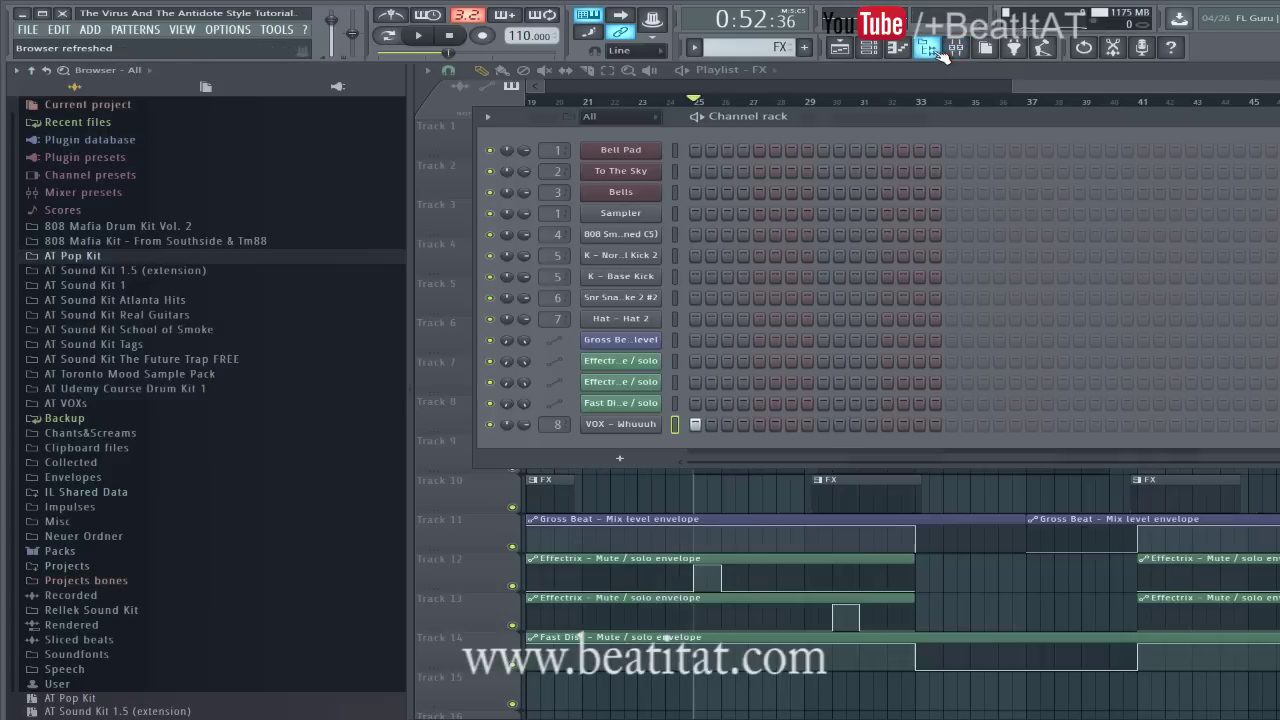
Locate the VOX - Whuuuh sample in the AT Pop Kit folder and inspect its sampler channel settings
{"action": "left_click", "coordinate": [956, 47]}
{"action": "left_click", "coordinate": [76, 260]}
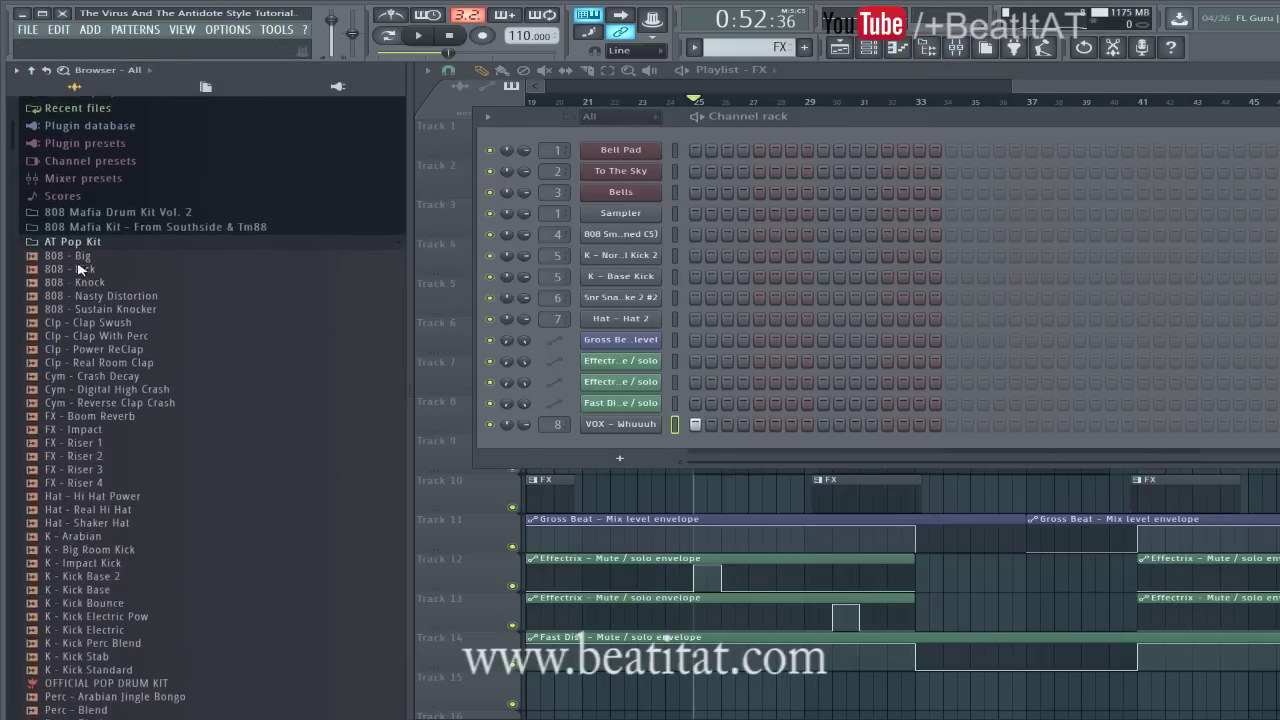
{"action": "scroll", "coordinate": [271, 334], "scroll_direction": "down", "scroll_amount": 10}
{"action": "left_click_drag", "start_coordinate": [110, 516], "coordinate": [620, 452]}
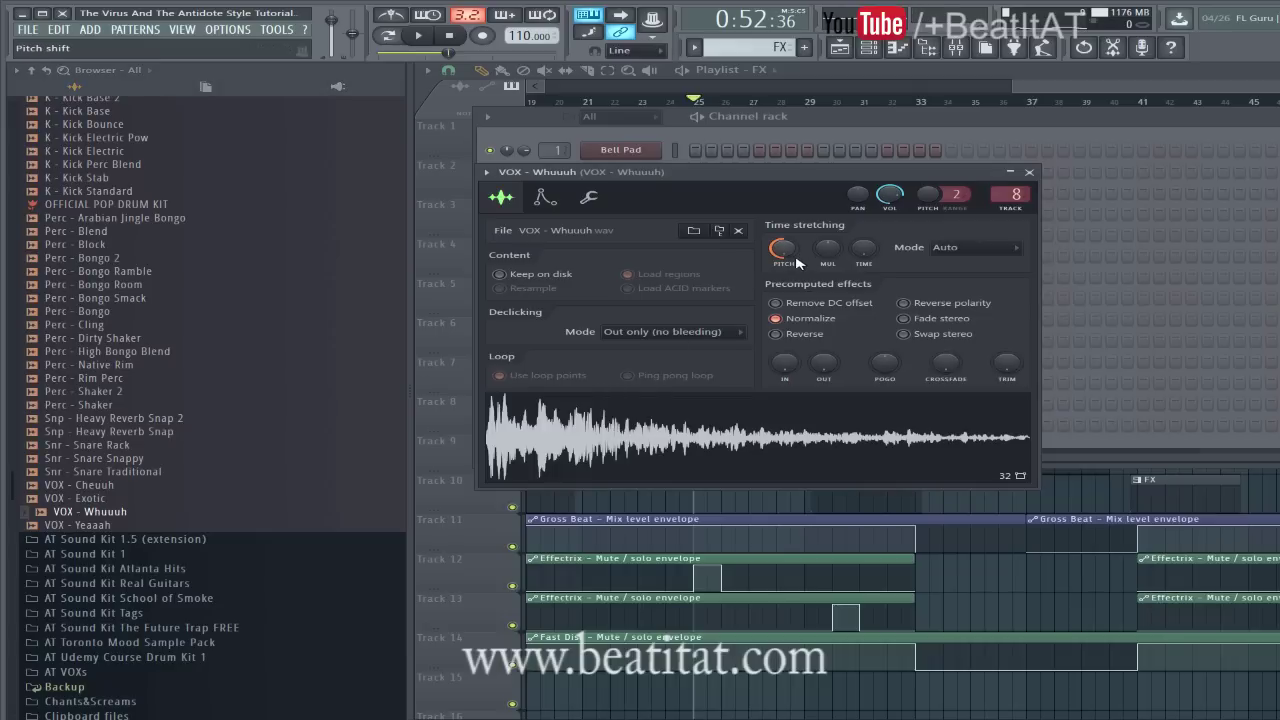
{"action": "left_click", "coordinate": [1029, 172]}
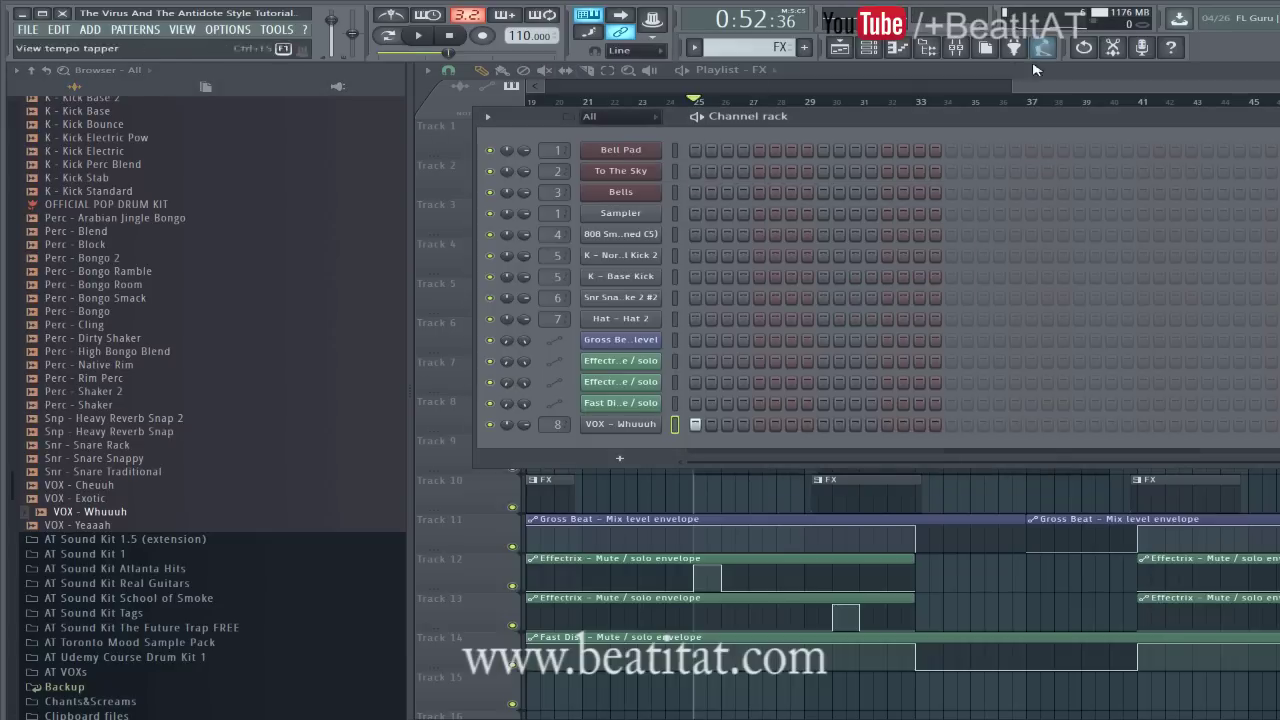
{"action": "left_click", "coordinate": [929, 47]}
Inspect the Fruity Reeverb 2 and Fruity delay bank settings on the VOX - Whuuuh mixer track
{"action": "left_click", "coordinate": [956, 47]}
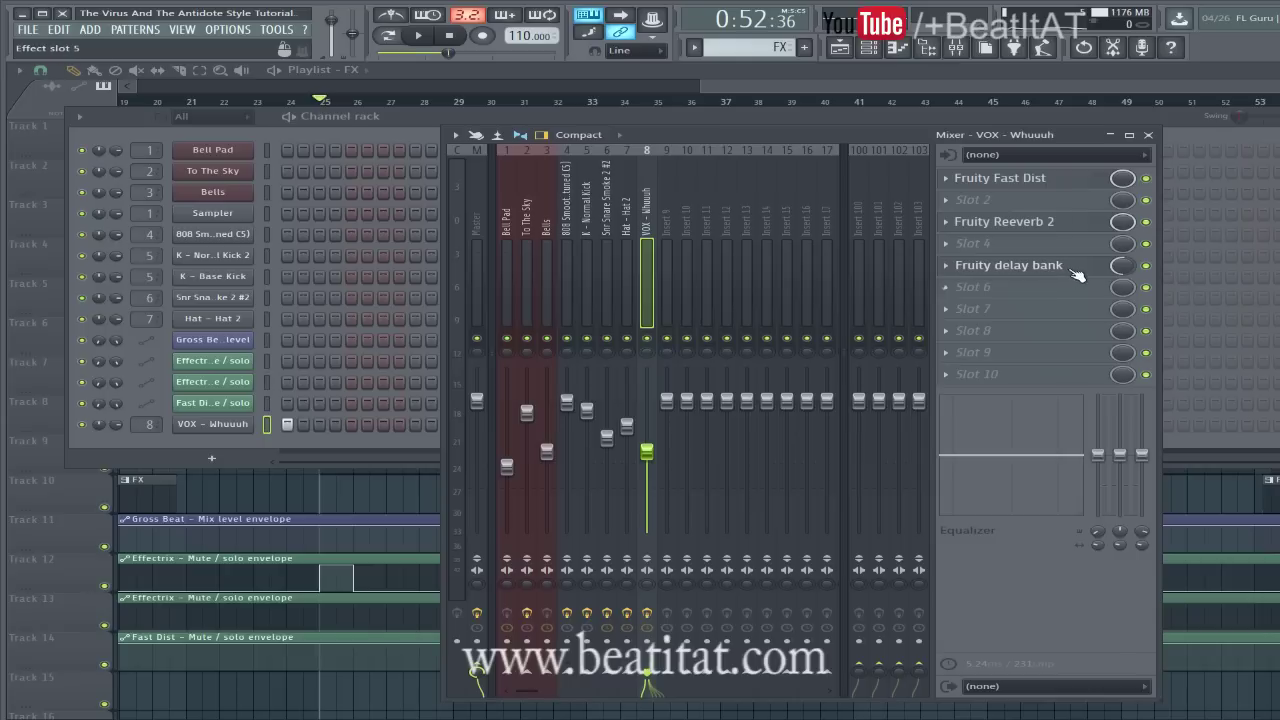
{"action": "left_click", "coordinate": [1025, 222]}
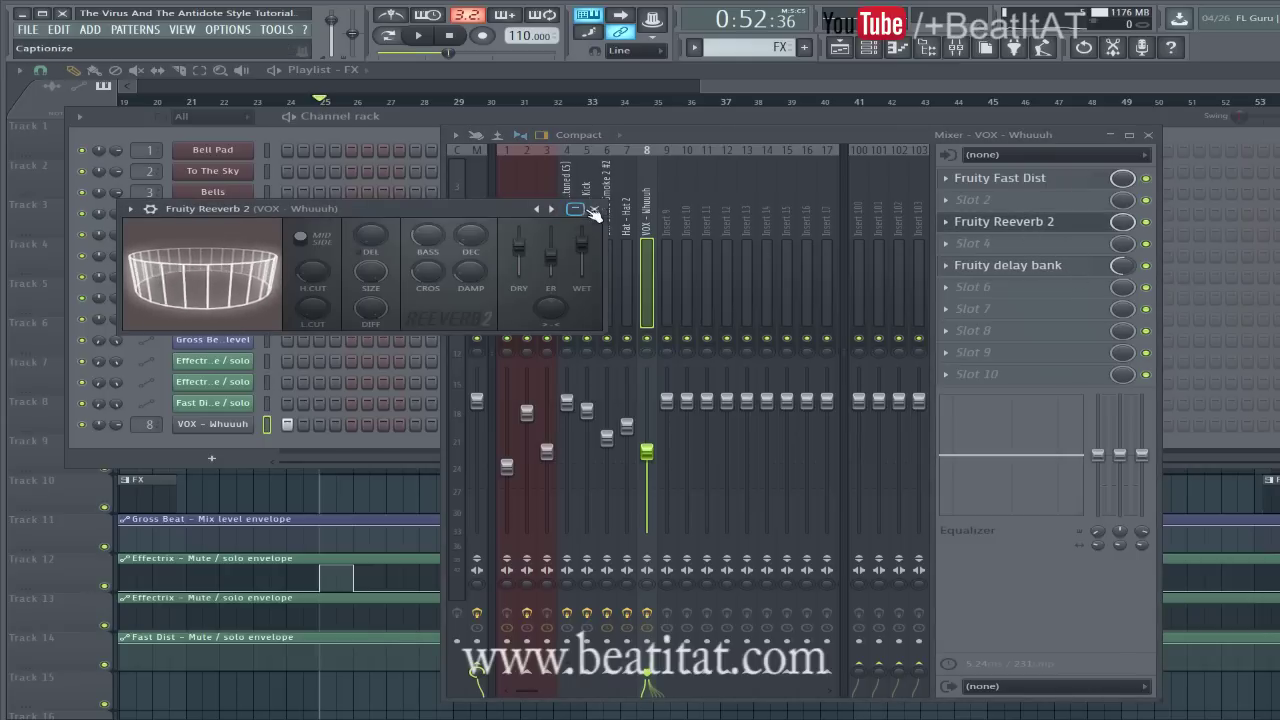
{"action": "left_click", "coordinate": [594, 209]}
{"action": "left_click", "coordinate": [1075, 265]}
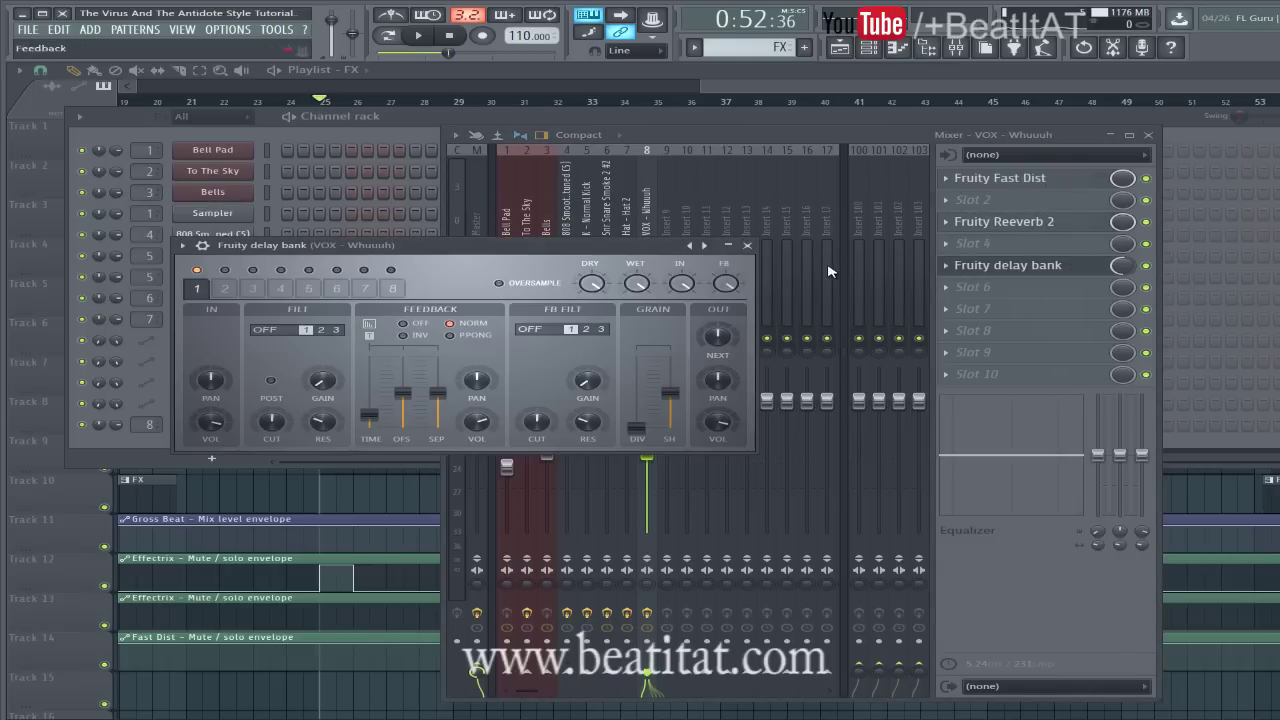
{"action": "left_click", "coordinate": [747, 245]}
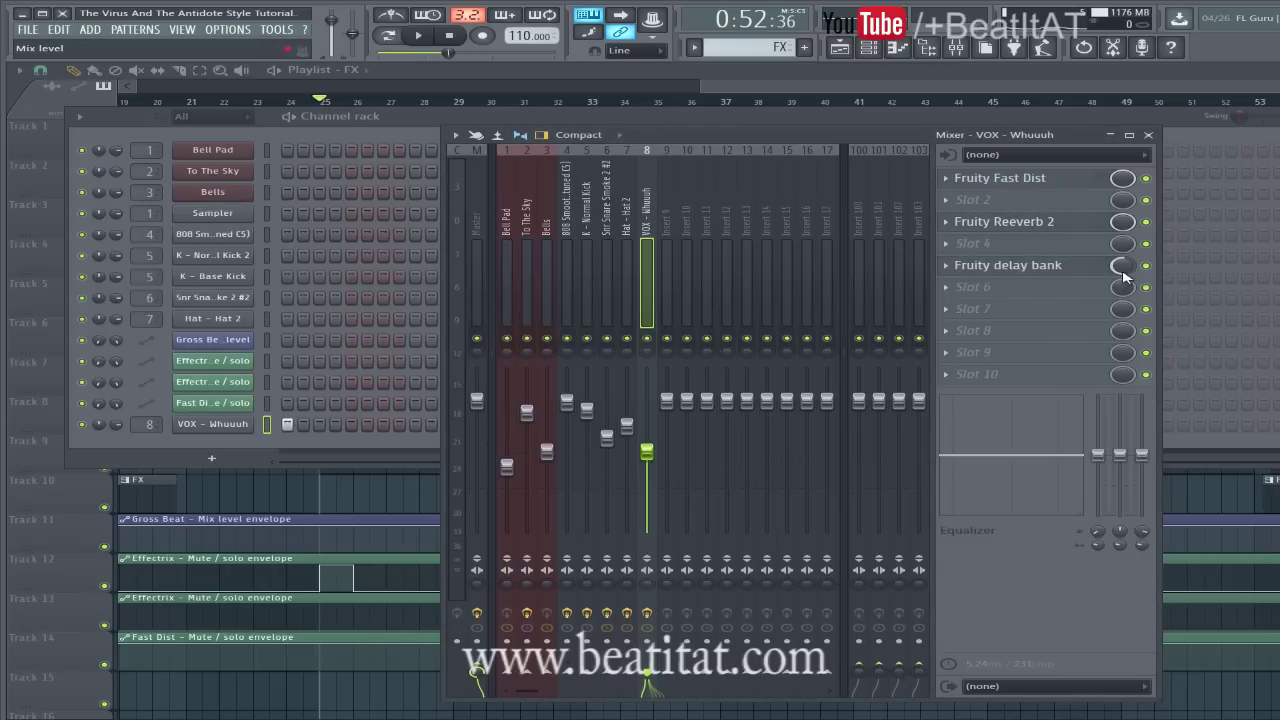
Try a second Fruity Delay Bank in slot 6 of the VOX - Whuuuh track at 48% mix level, and clear the slot
{"action": "left_click", "coordinate": [1014, 287]}
{"action": "left_click", "coordinate": [1085, 584]}
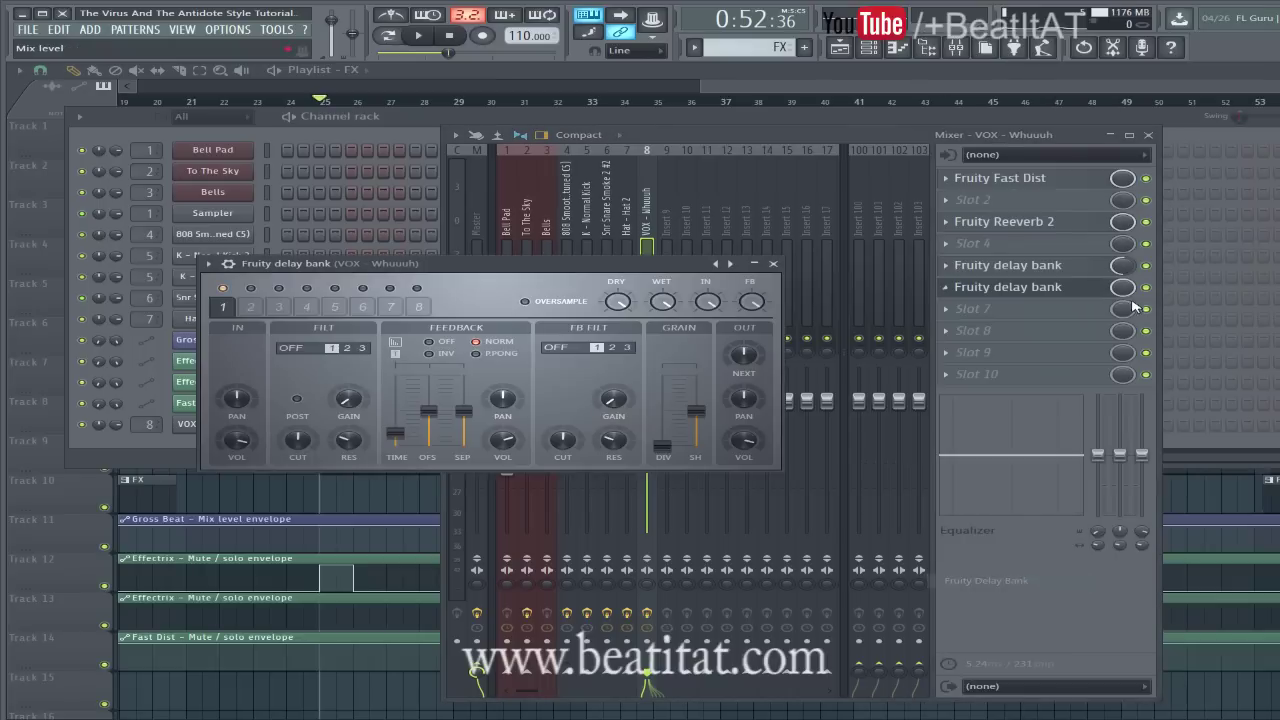
{"action": "left_click", "coordinate": [1118, 298]}
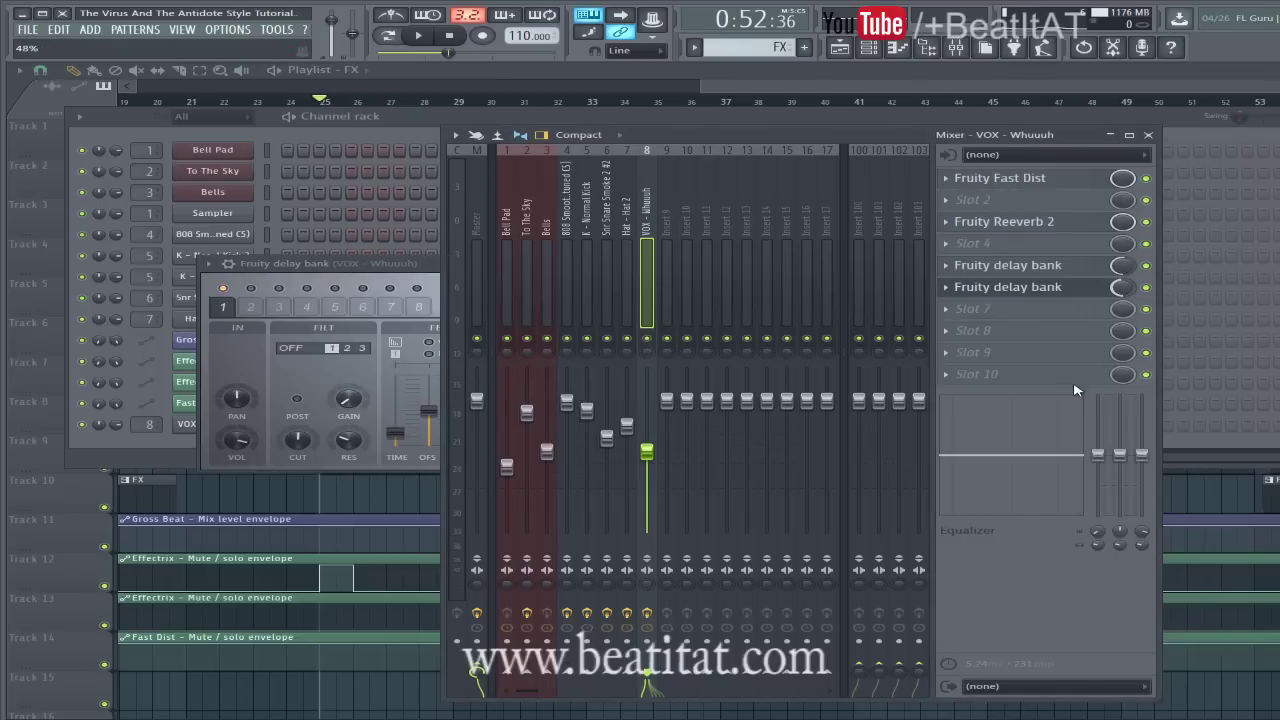
{"action": "left_click", "coordinate": [965, 291]}
{"action": "mouse_move", "coordinate": [985, 311]}
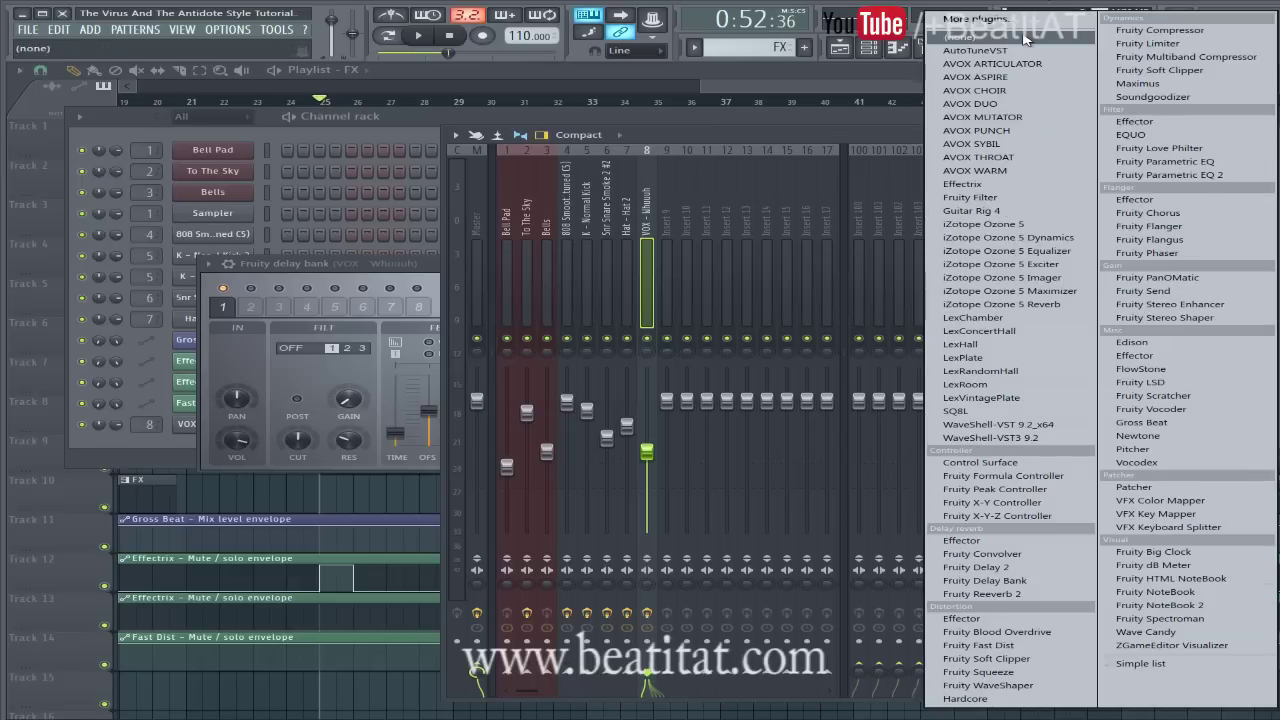
{"action": "left_click", "coordinate": [975, 38]}
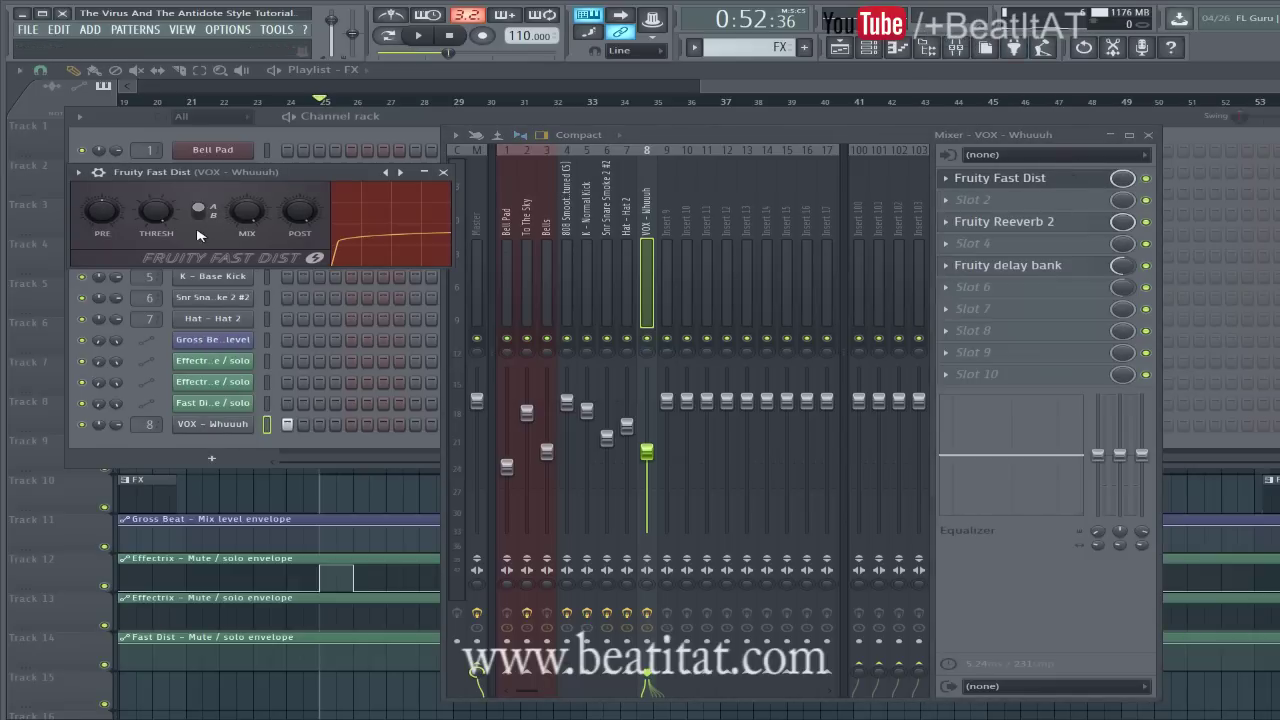
Play the song briefly around bar 29, where the second FX clip enters
{"action": "key", "text": "F12"}
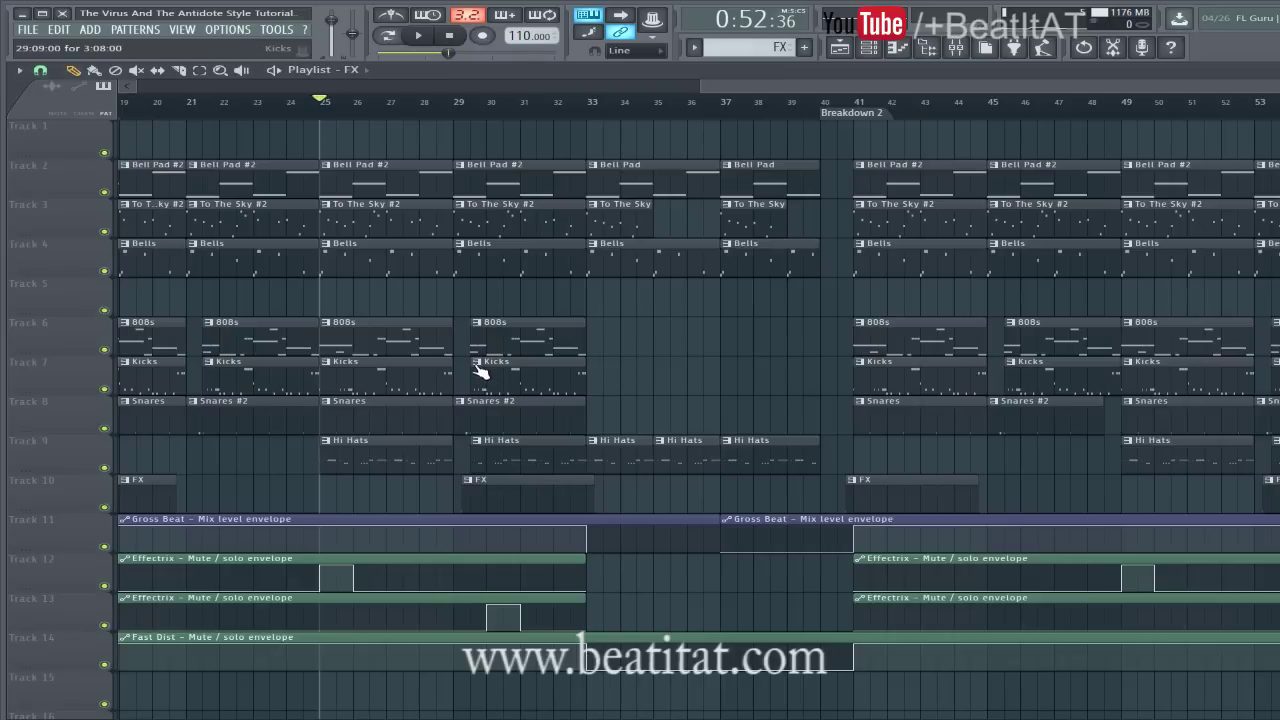
{"action": "key", "text": "space"}
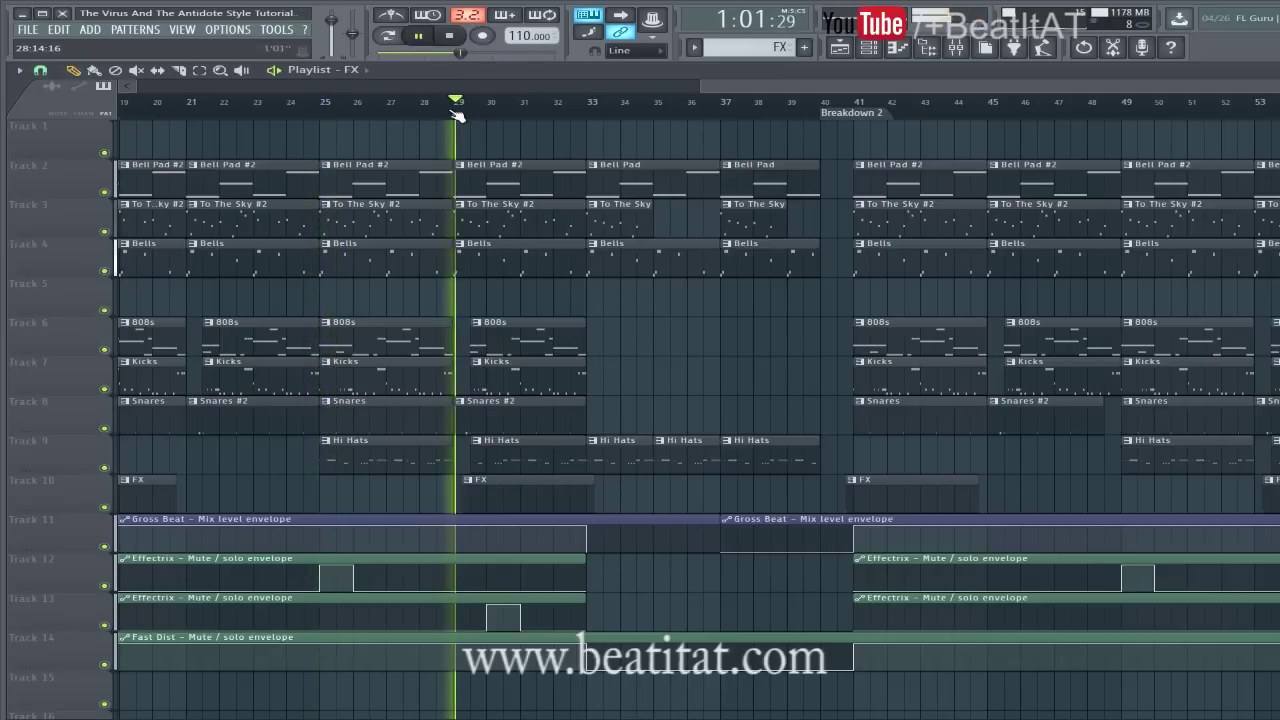
{"action": "key", "text": "space"}
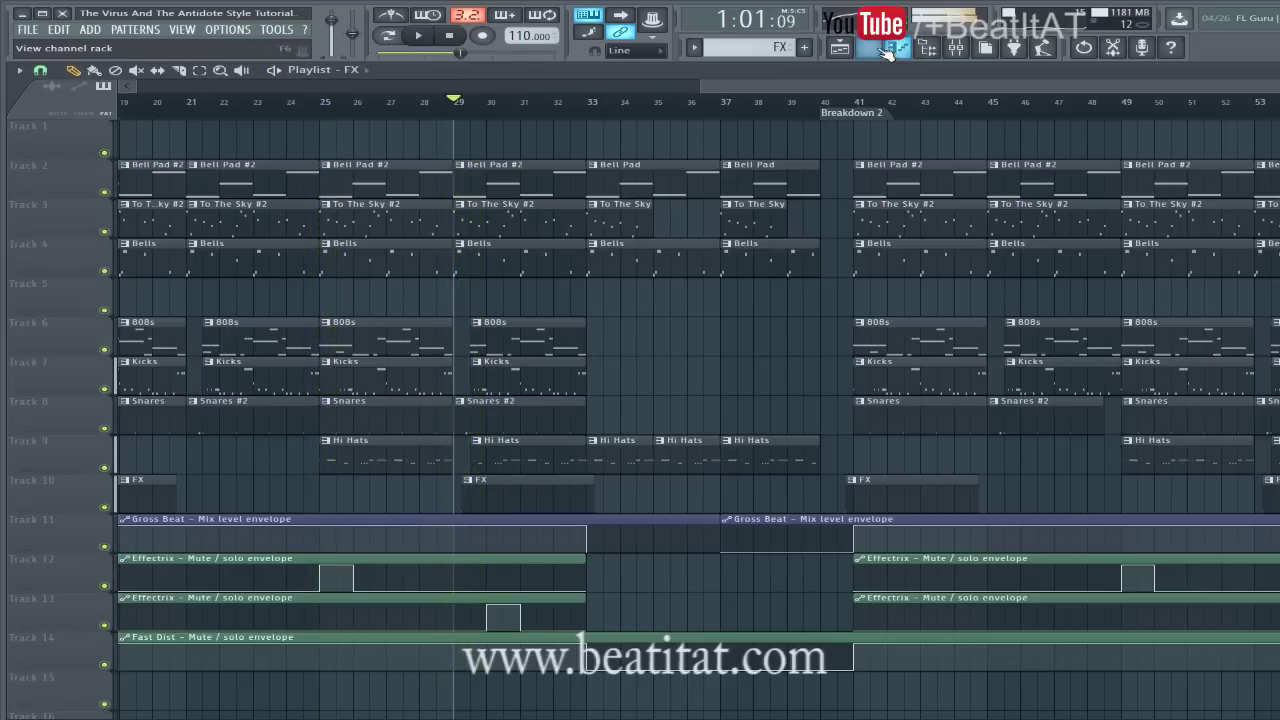
Play the FX pattern on its own to hear the VOX - Whuuuh sound
{"action": "key", "text": "F6"}
{"action": "key", "text": "space"}
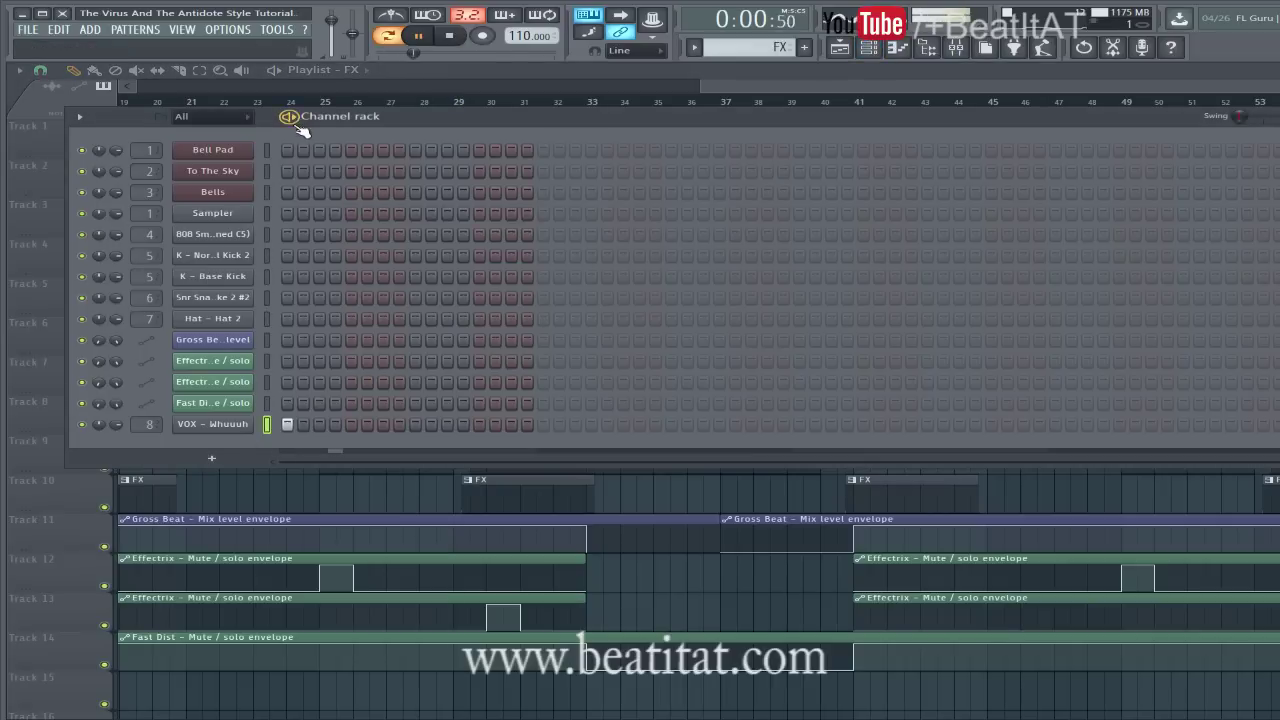
{"action": "key", "text": "space"}
{"action": "key", "text": "F6"}
Play the song from bar 37 into Breakdown 2 and compare its arrangement with the first Break down
{"action": "left_click", "coordinate": [722, 101]}
{"action": "key", "text": "space"}
{"action": "left_click_drag", "start_coordinate": [704, 86], "coordinate": [600, 86]}
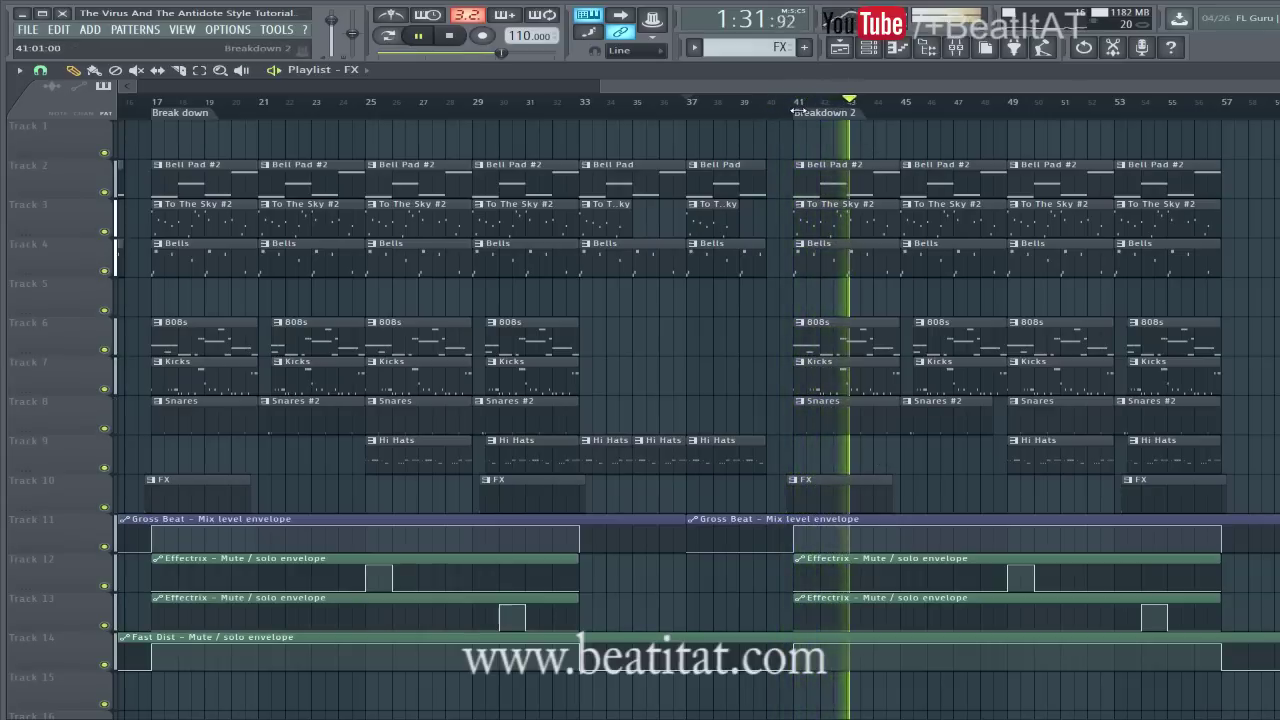
{"action": "left_click_drag", "start_coordinate": [603, 91], "coordinate": [403, 120]}
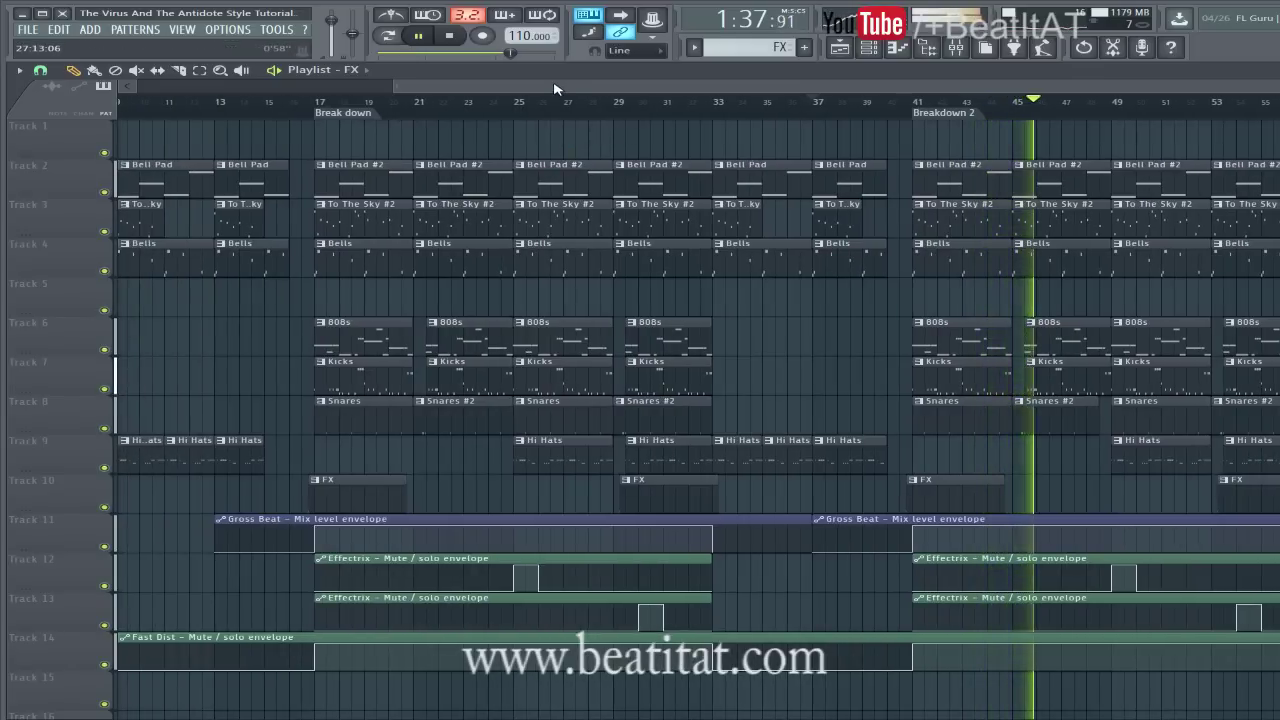
{"action": "left_click_drag", "start_coordinate": [553, 89], "coordinate": [430, 113]}
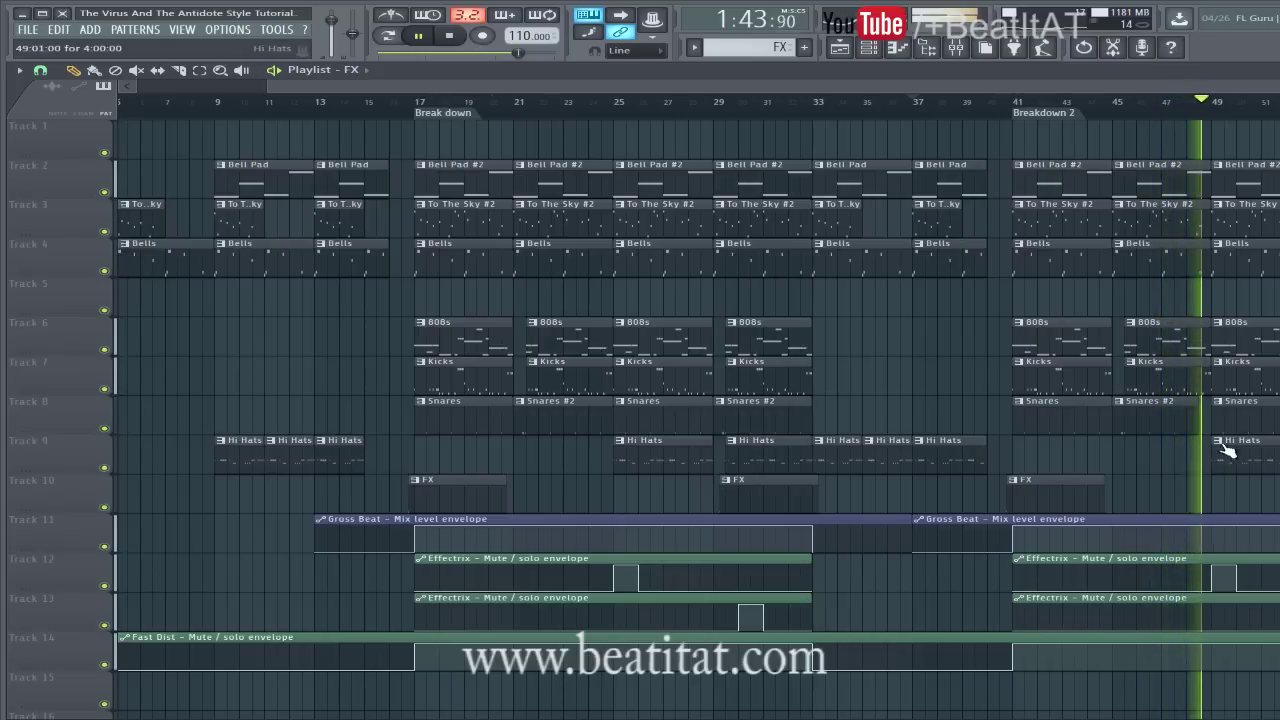
Lengthen the Snares #2 clip in Breakdown 2 up to the following Snares clip, and save the project
{"action": "left_click", "coordinate": [1205, 410]}
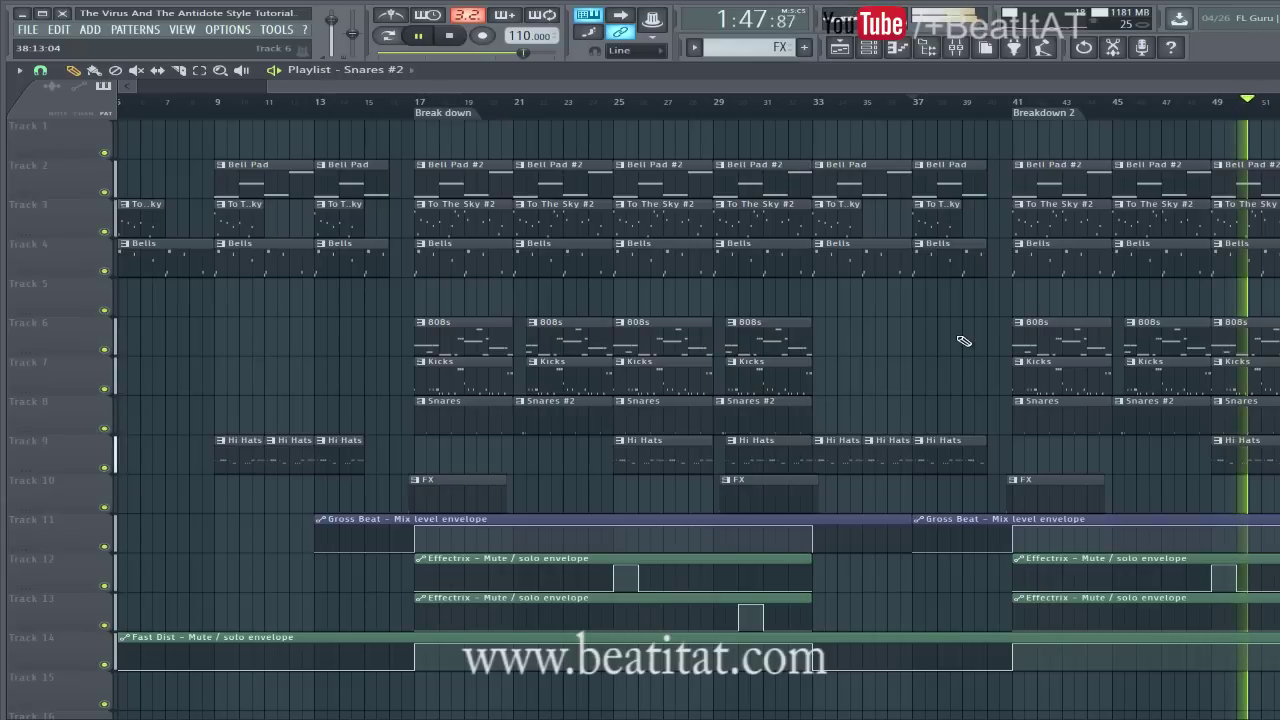
{"action": "key", "text": "space"}
{"action": "key", "text": "ctrl+s"}
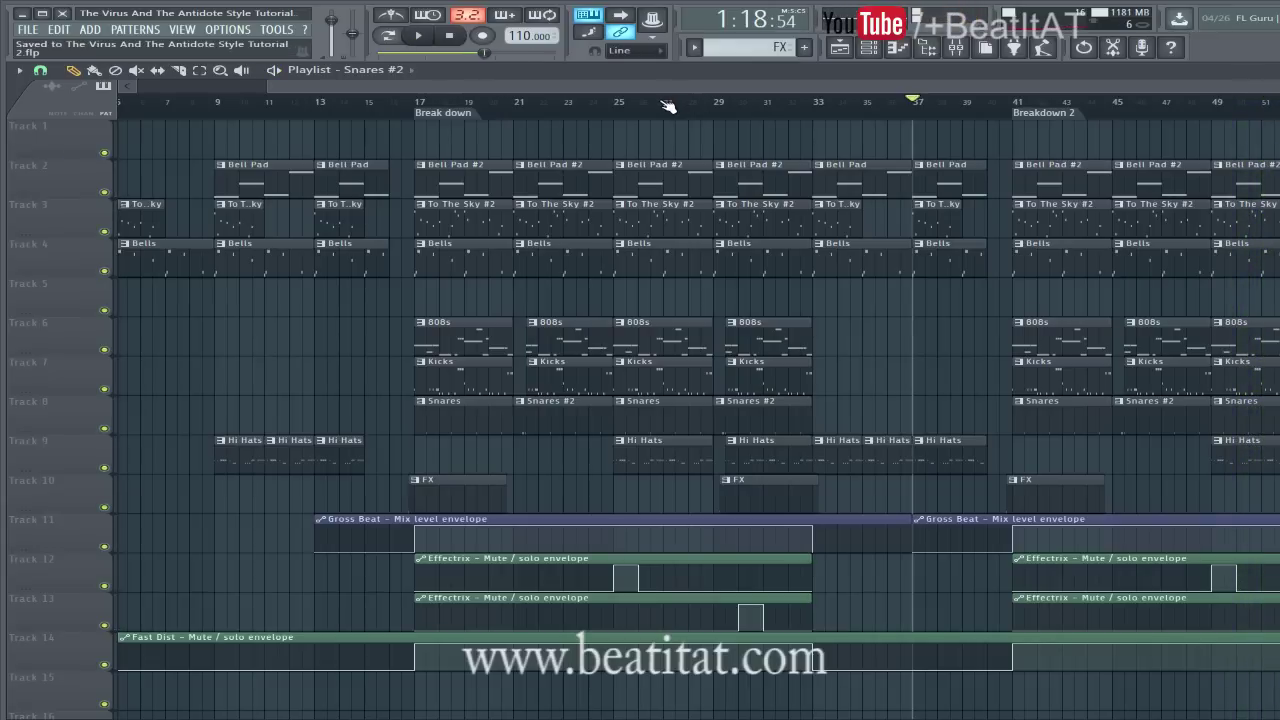
Compare the Break down with the Intro by placing the playhead just past bar 17 and then at bar 9
{"action": "scroll", "coordinate": [555, 85], "scroll_direction": "left", "scroll_amount": 3}
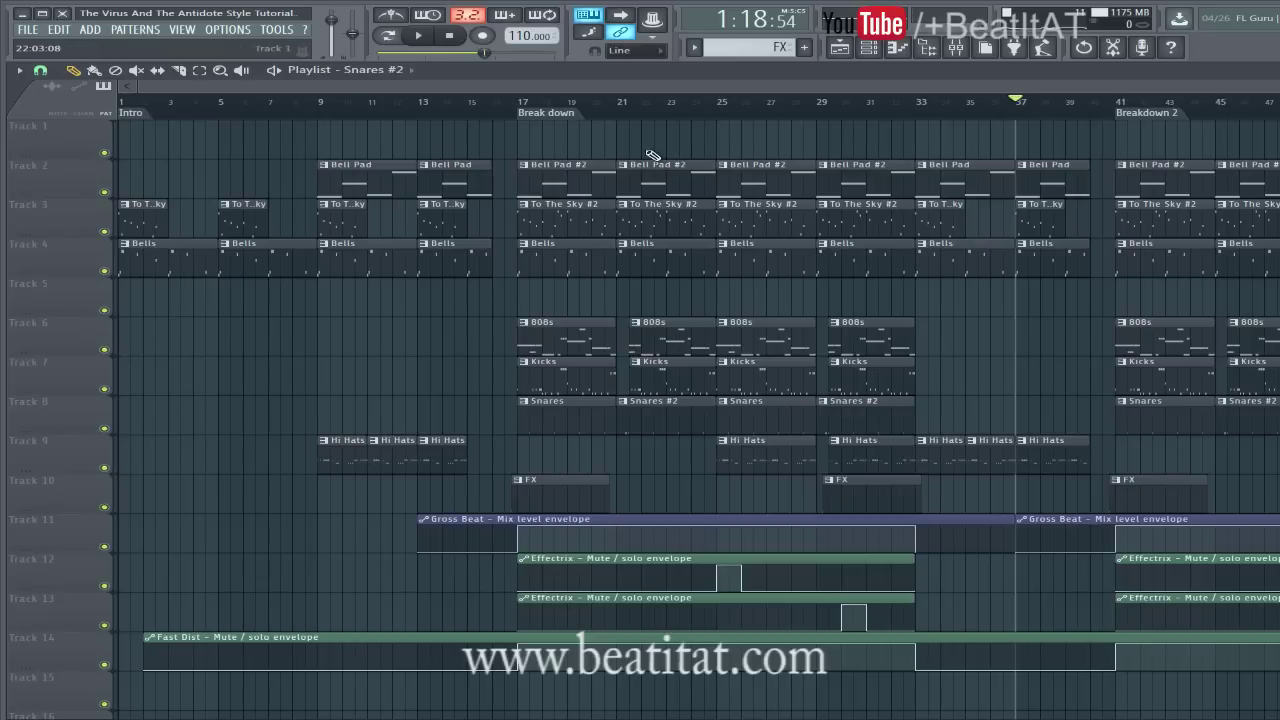
{"action": "left_click", "coordinate": [480, 100]}
{"action": "left_click", "coordinate": [519, 101]}
{"action": "mouse_move", "coordinate": [519, 103]}
{"action": "left_mouse_down"}
{"action": "mouse_move", "coordinate": [443, 104]}
{"action": "mouse_move", "coordinate": [529, 104]}
{"action": "left_mouse_up"}
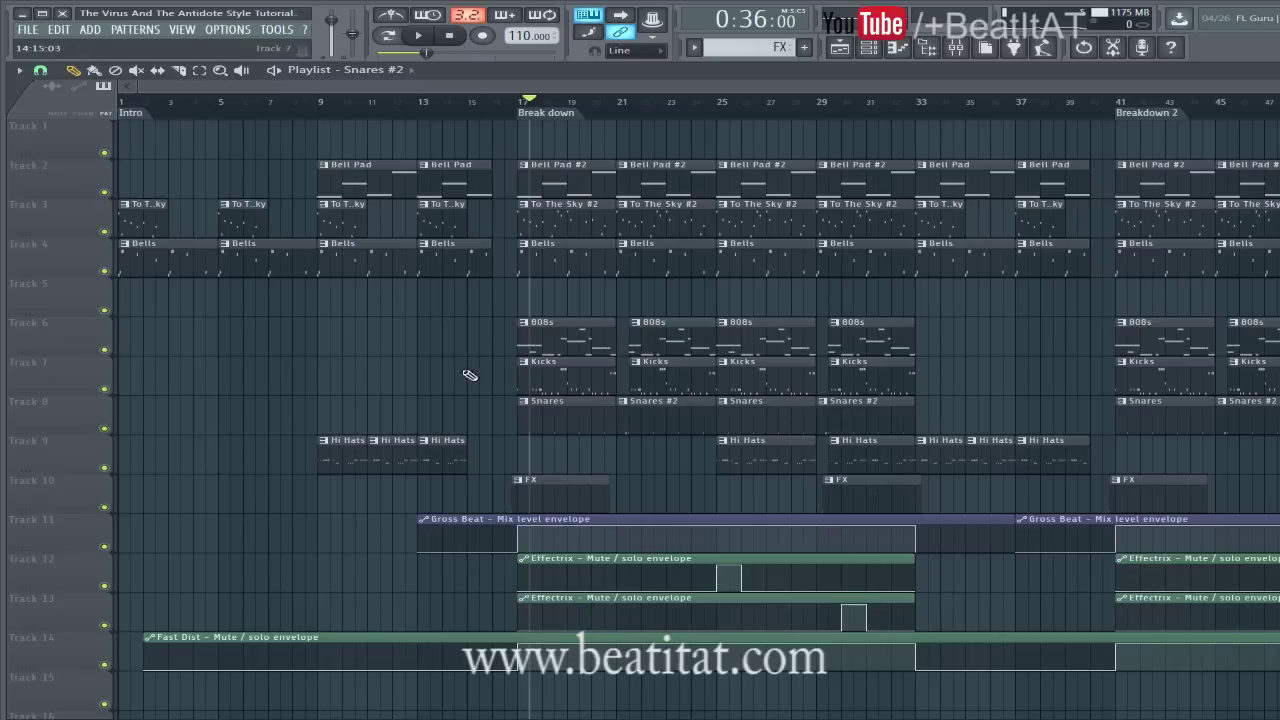
{"action": "left_click_drag", "start_coordinate": [328, 103], "coordinate": [318, 104]}
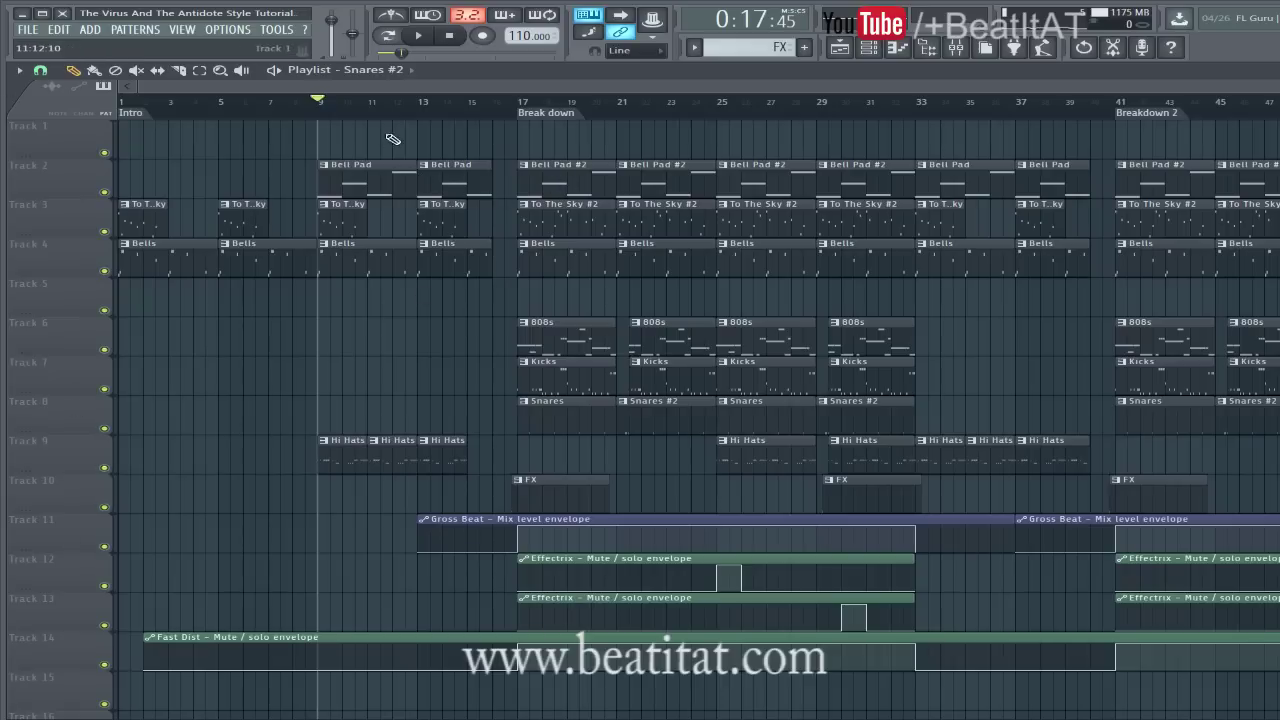
Try lengthening the first To The Sky clip in the Intro towards bar 5, and return it to two bars
{"action": "left_click", "coordinate": [162, 226]}
{"action": "left_click_drag", "start_coordinate": [165, 226], "coordinate": [200, 223]}
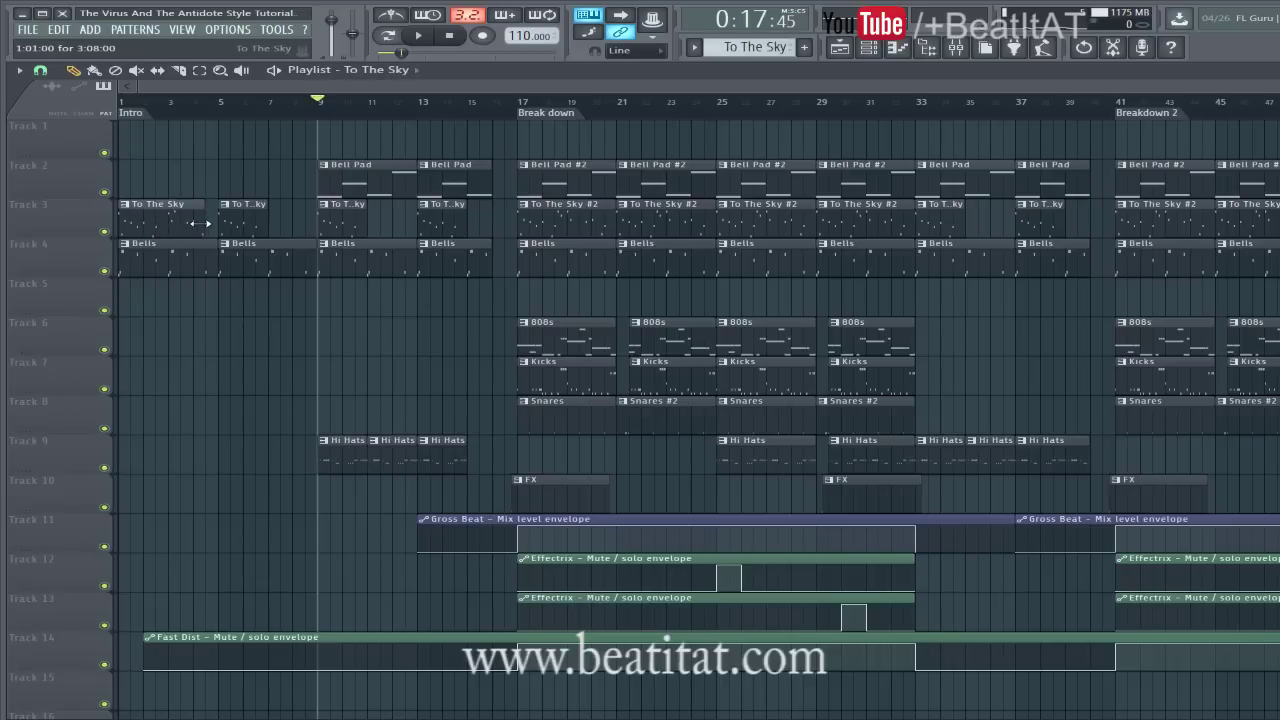
{"action": "left_click_drag", "start_coordinate": [217, 224], "coordinate": [170, 234]}
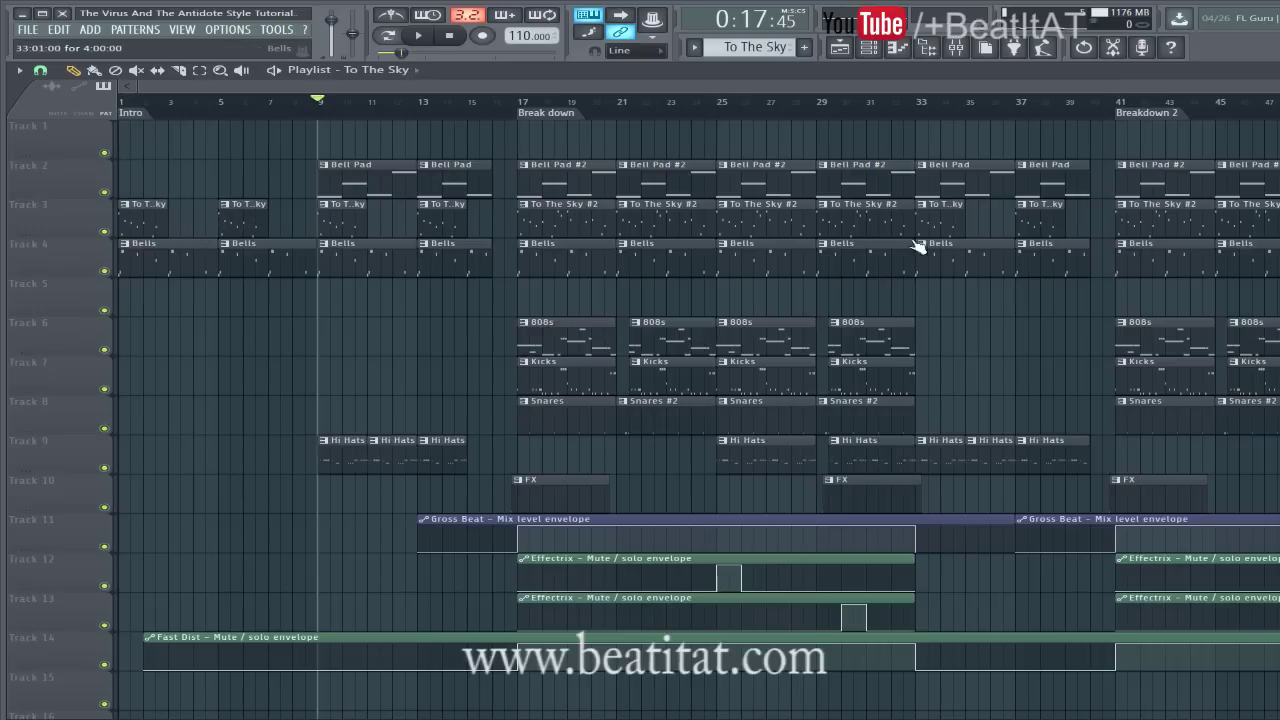
Check the pattern clip options for making a clip unique, place a trial To The Sky clip on Track 1 at bar 17, and delete it
{"action": "left_click", "coordinate": [546, 106]}
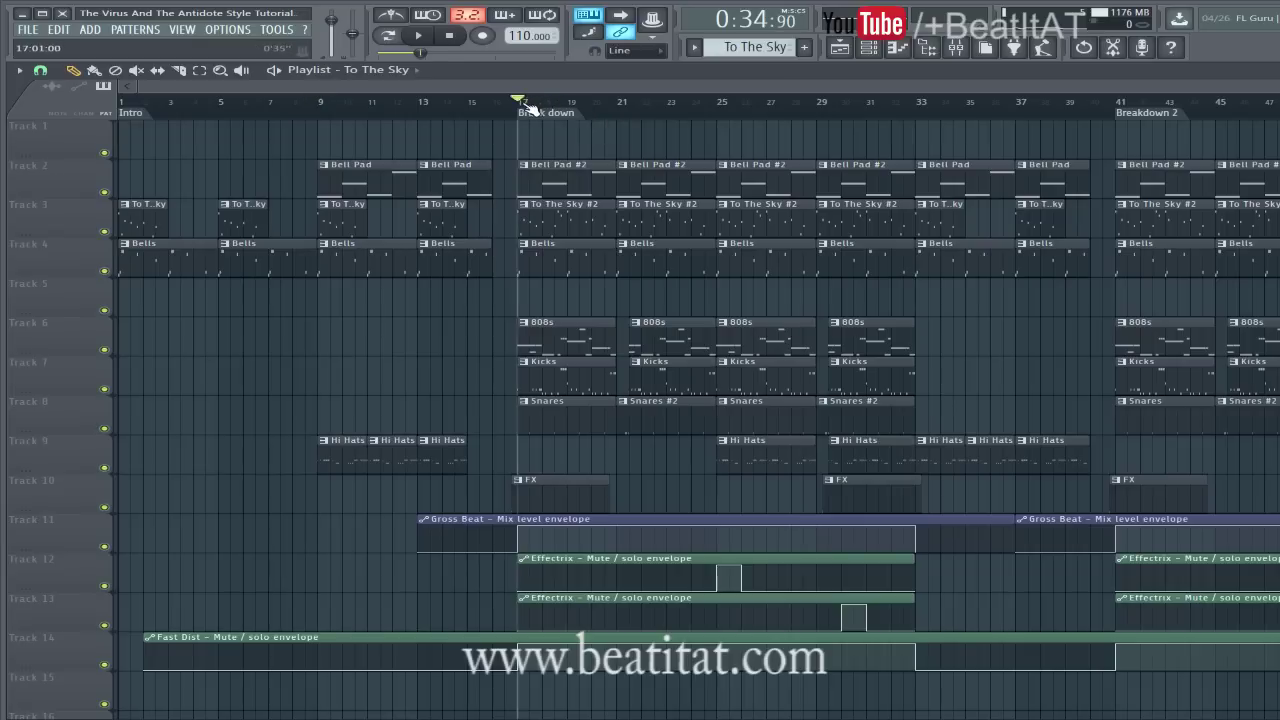
{"action": "right_click", "coordinate": [531, 206]}
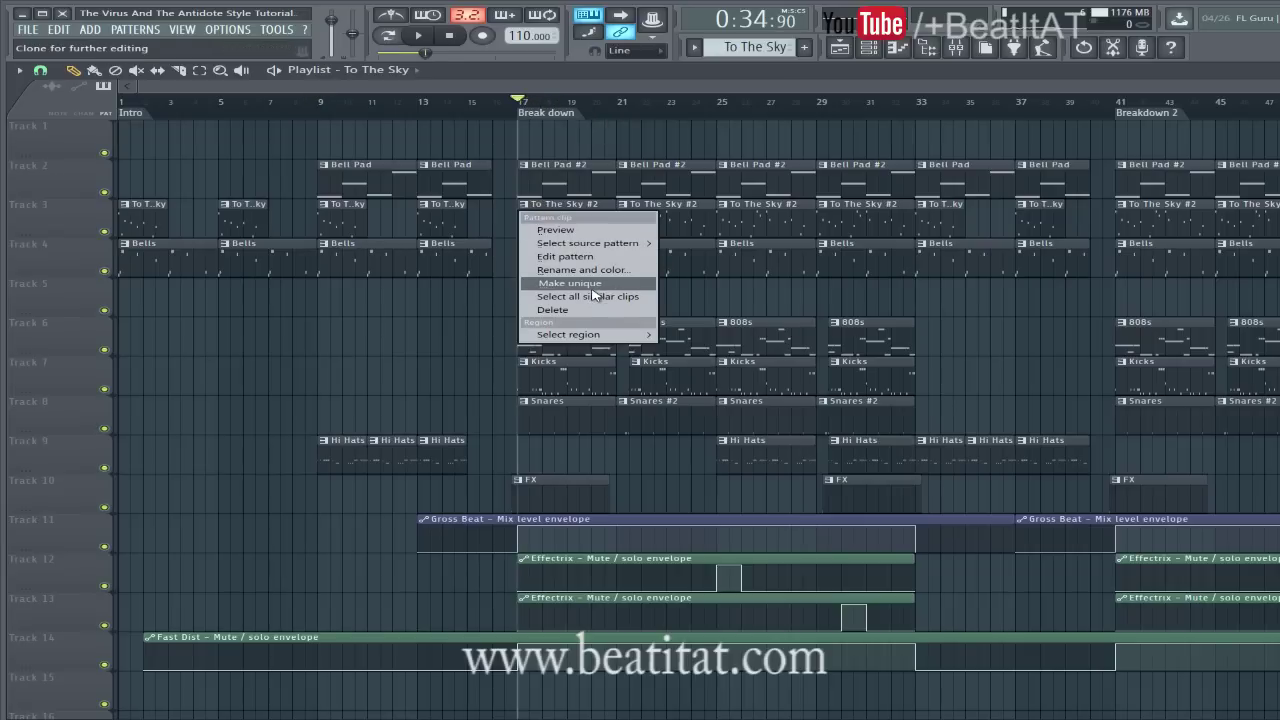
{"action": "left_click", "coordinate": [531, 151]}
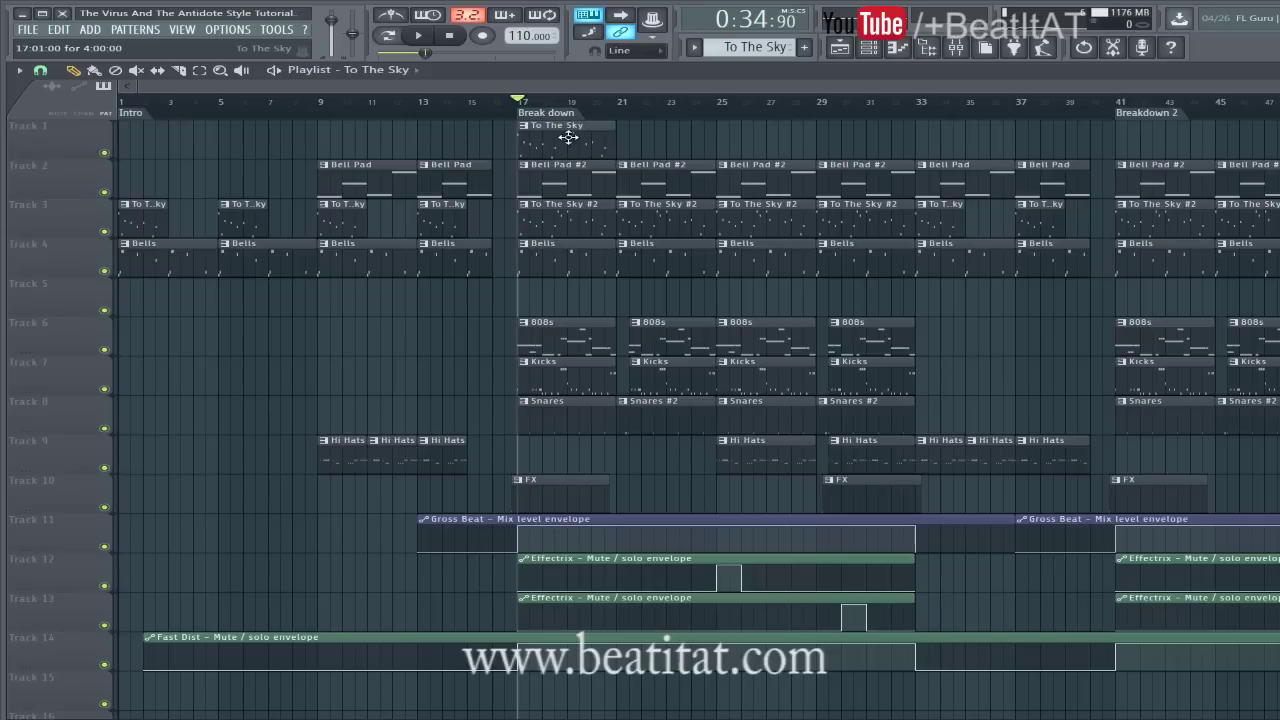
{"action": "left_click", "coordinate": [521, 127]}
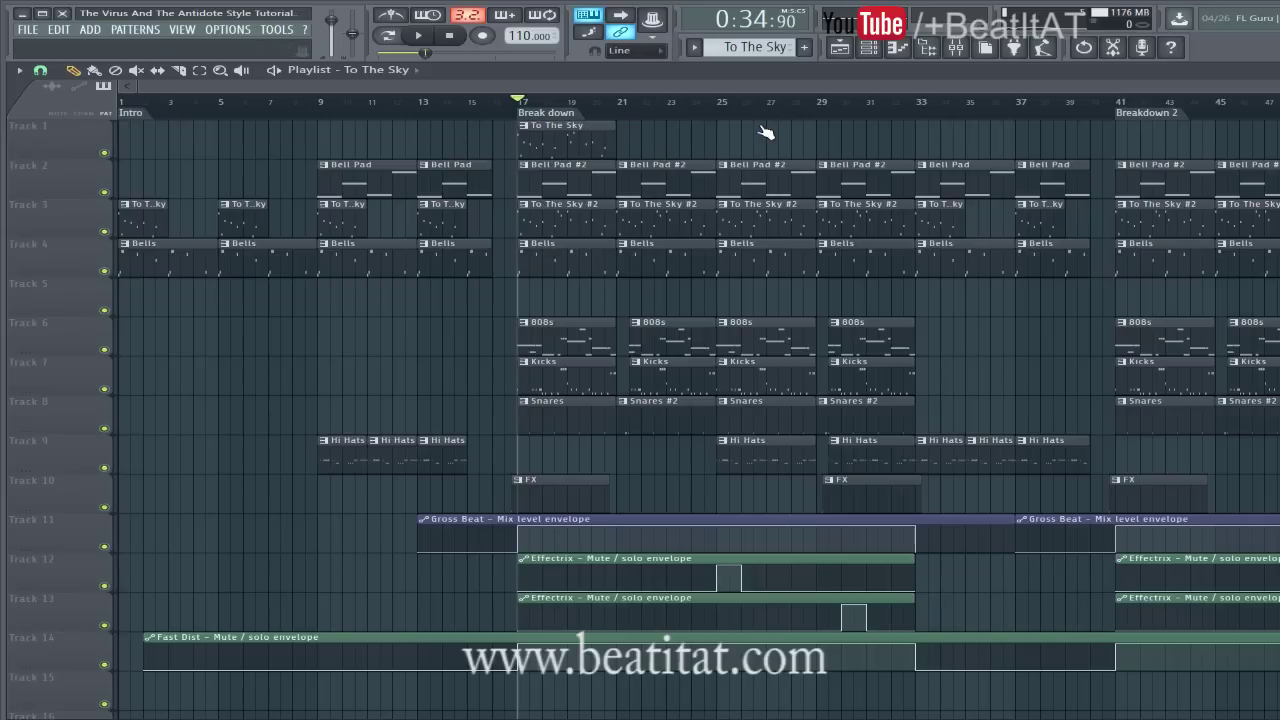
{"action": "right_click", "coordinate": [597, 147]}
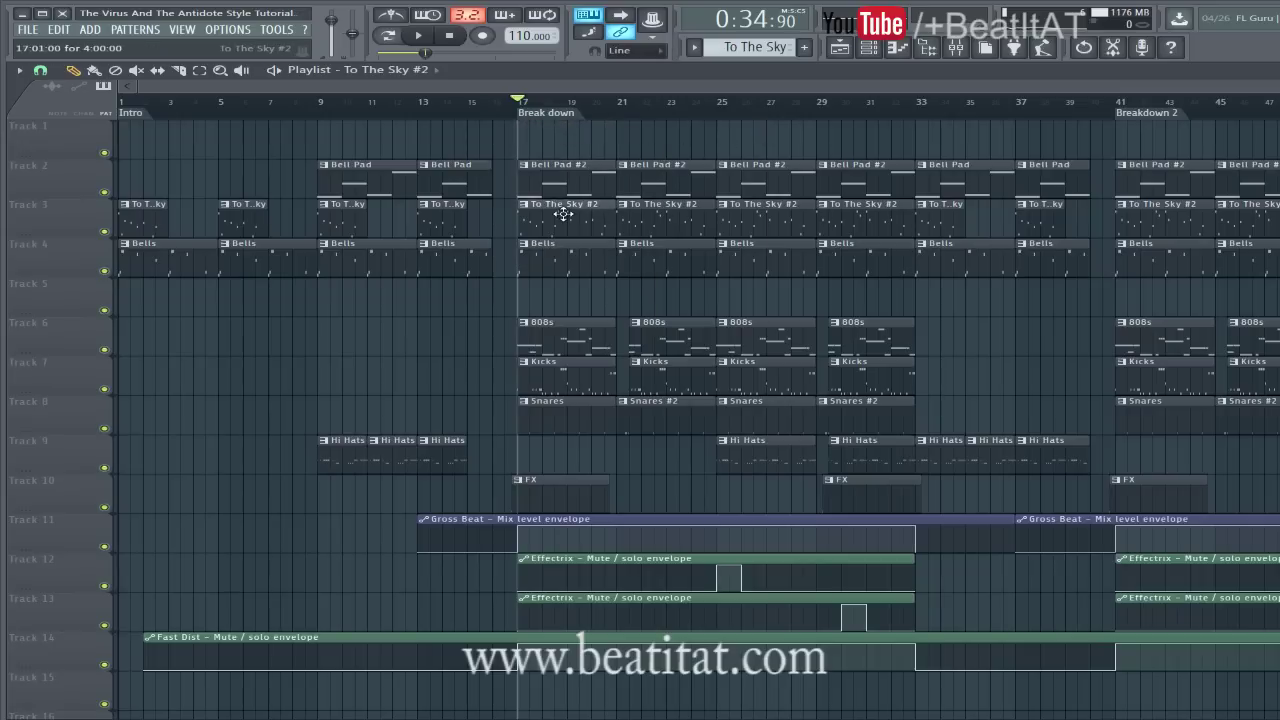
Examine the notes of the To The Sky #2 pattern in the piano roll and return to the playlist
{"action": "double_click", "coordinate": [564, 213]}
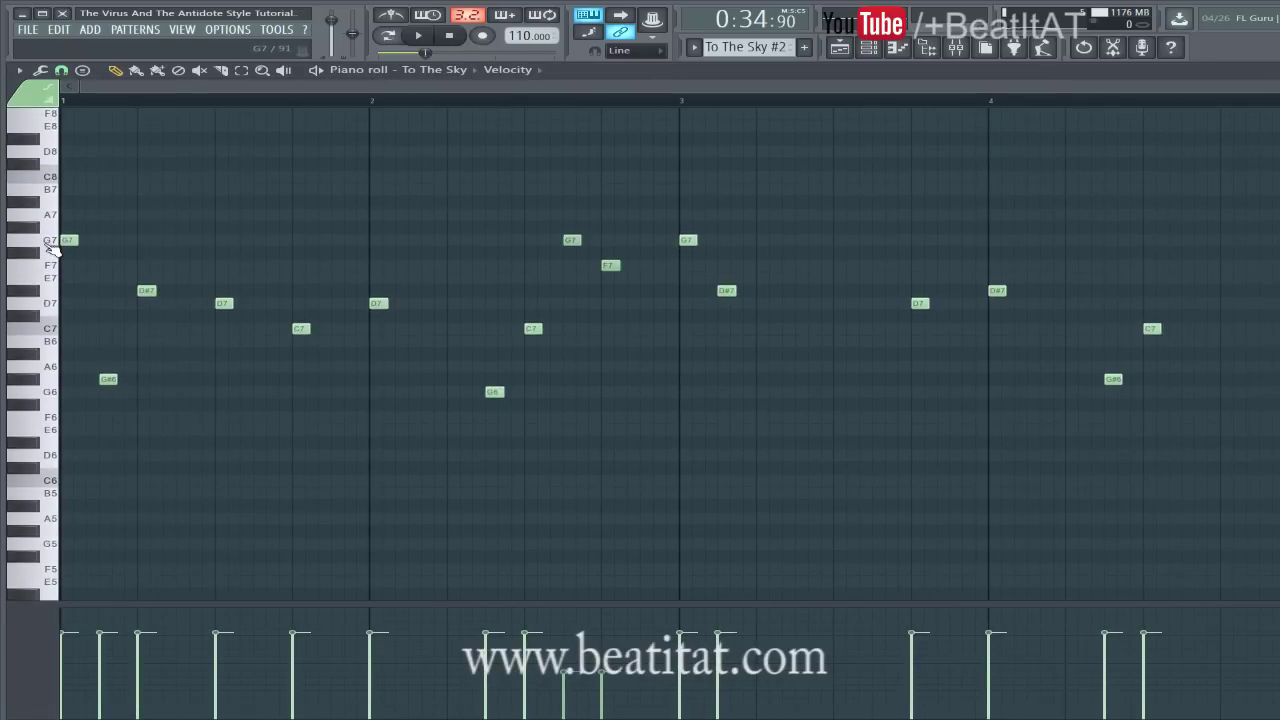
{"action": "key", "text": "F7"}
{"action": "key", "text": "F6"}
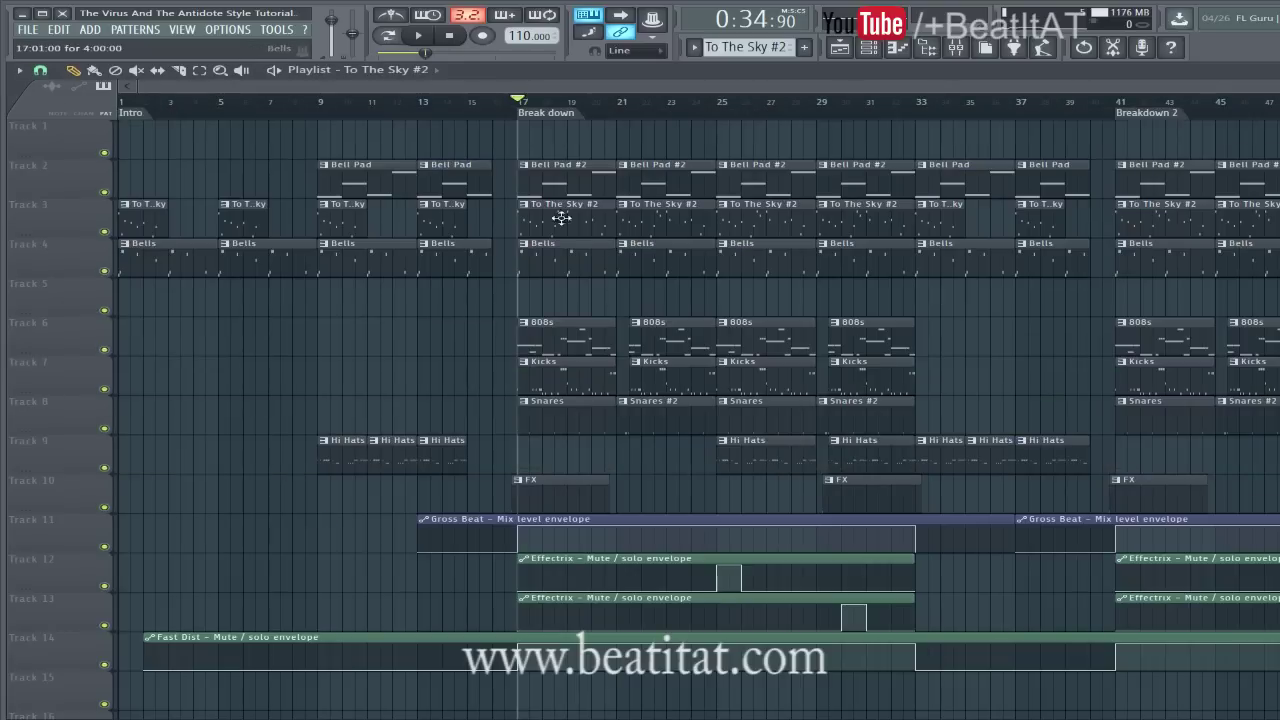
Examine the Fruity parametric EQ 2 and Gross Beat settings on the To The Sky mixer track
{"action": "left_click", "coordinate": [955, 47]}
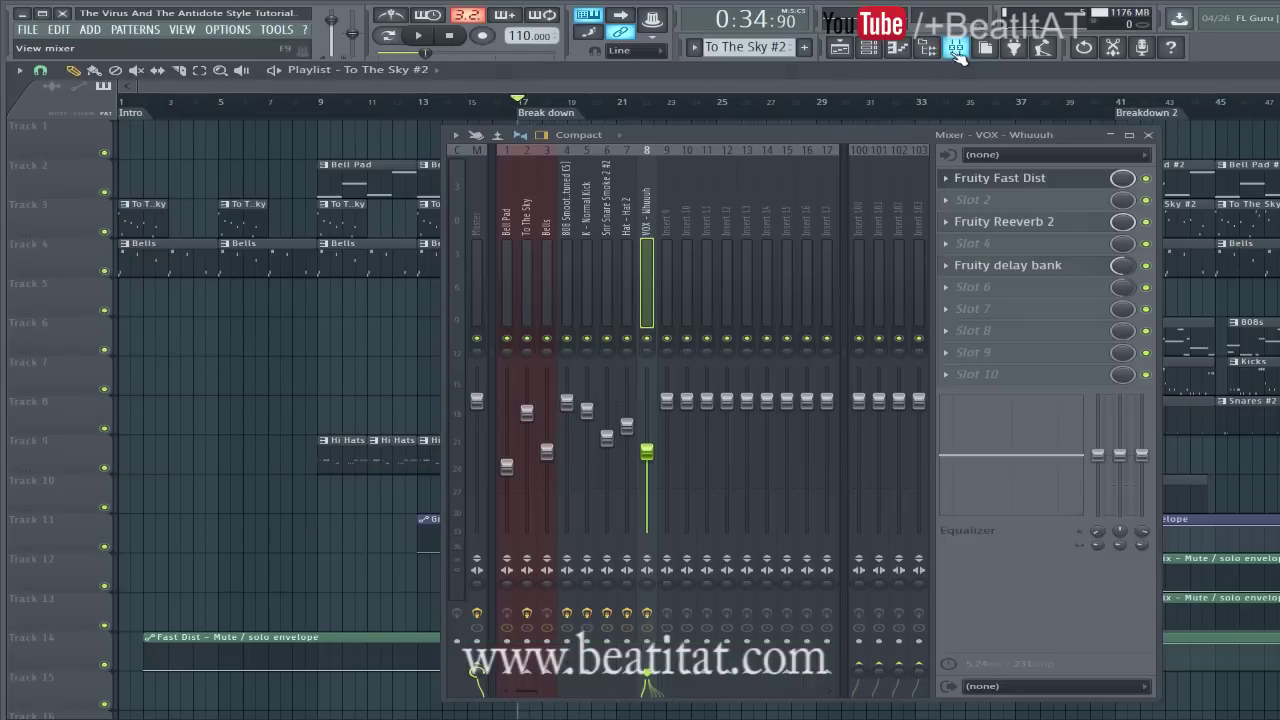
{"action": "left_click", "coordinate": [525, 247]}
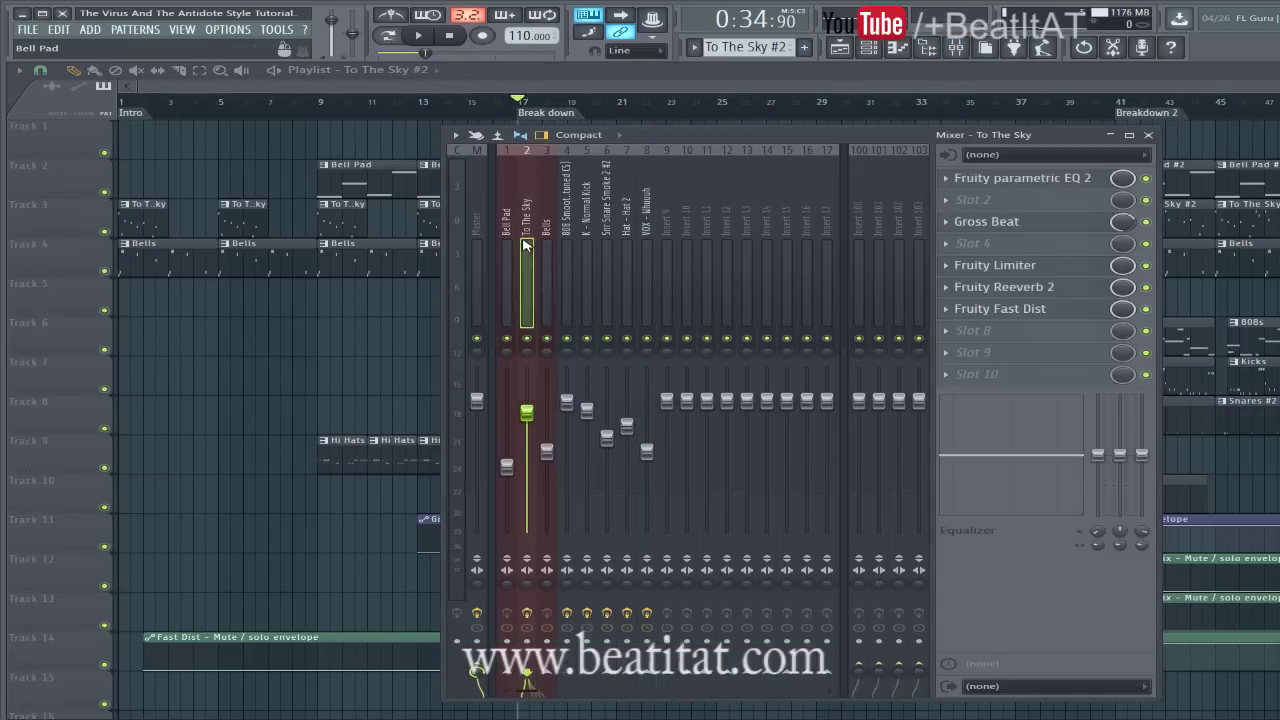
{"action": "left_click", "coordinate": [1108, 183]}
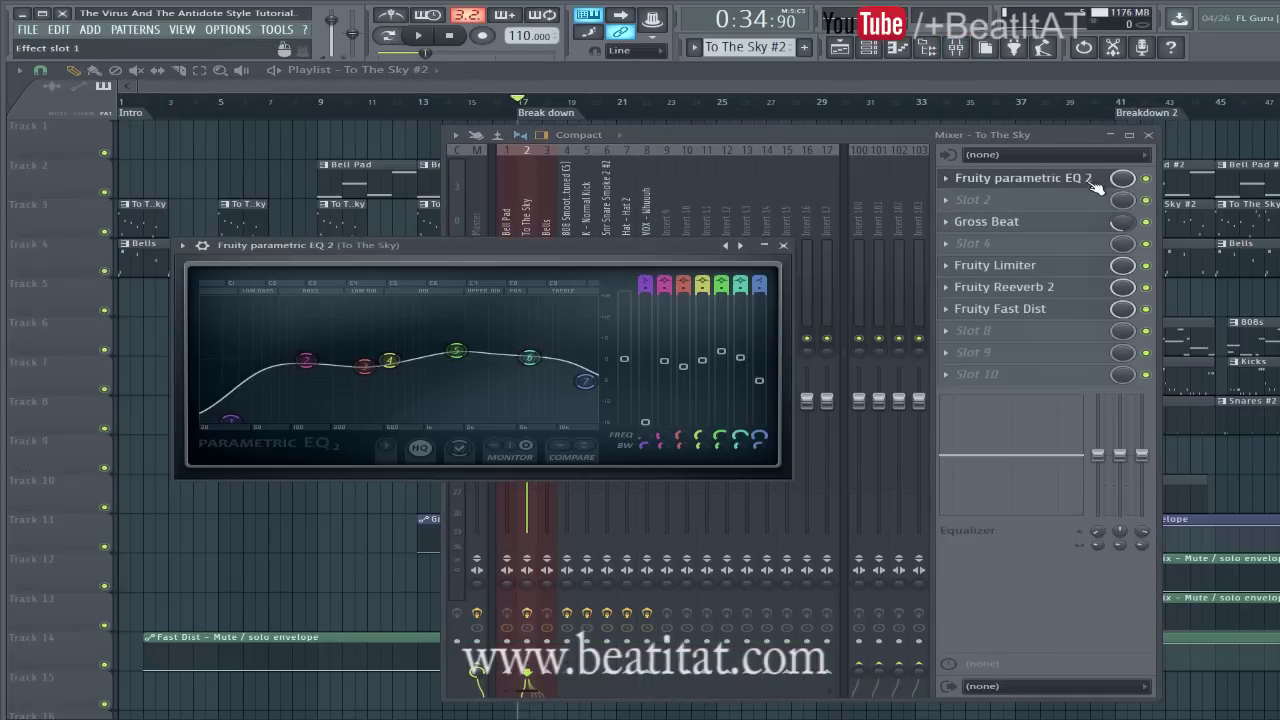
{"action": "left_click", "coordinate": [784, 246]}
{"action": "left_click", "coordinate": [1005, 221]}
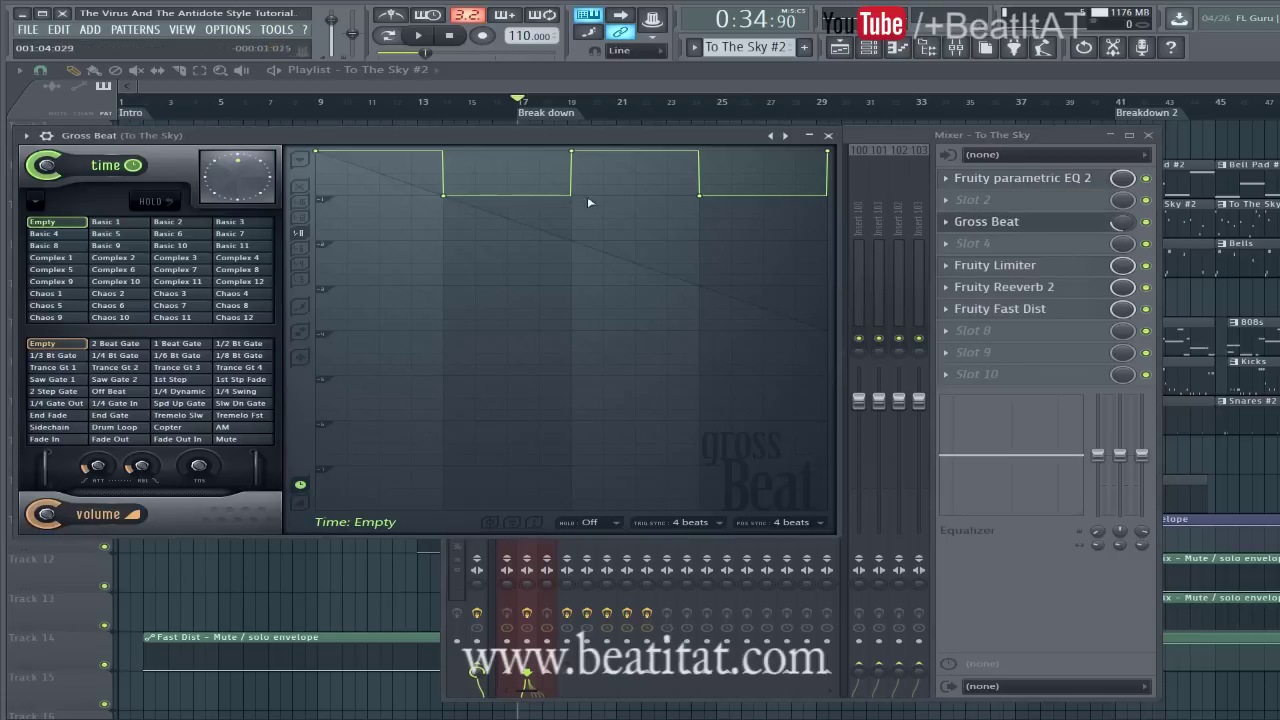
{"action": "left_click", "coordinate": [830, 136]}
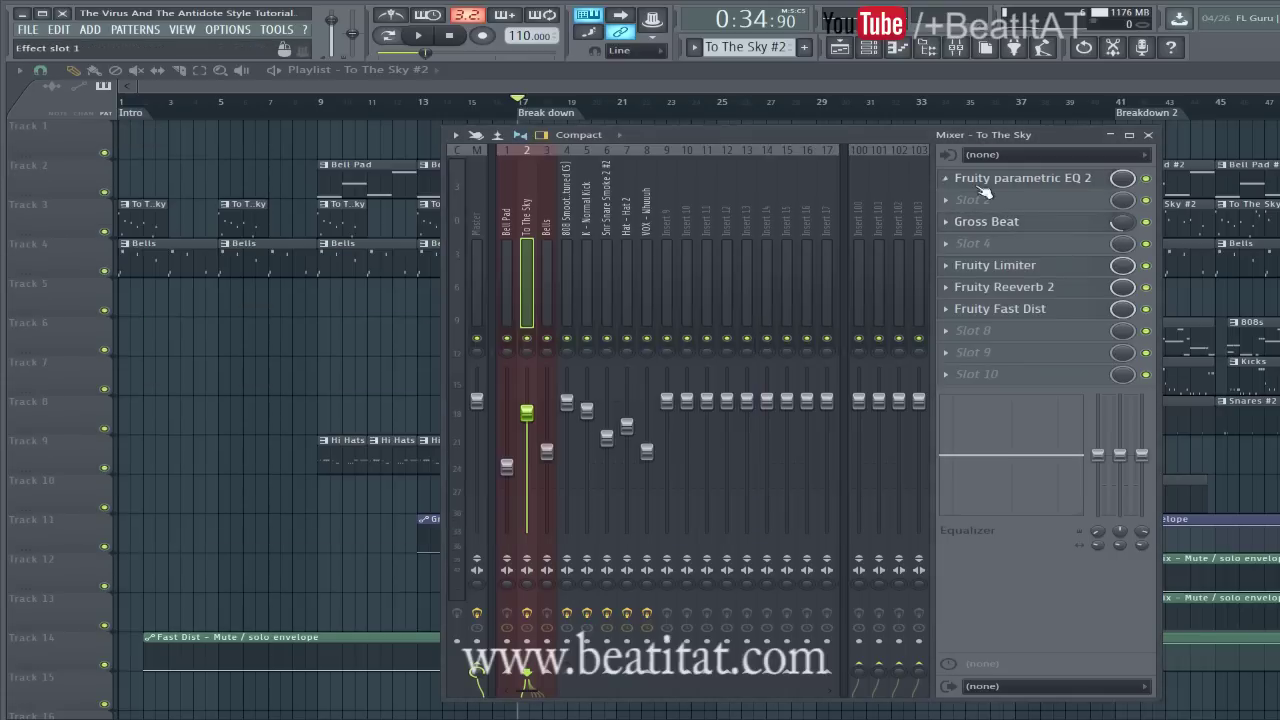
{"action": "right_click", "coordinate": [1122, 222]}
{"action": "left_click", "coordinate": [772, 93]}
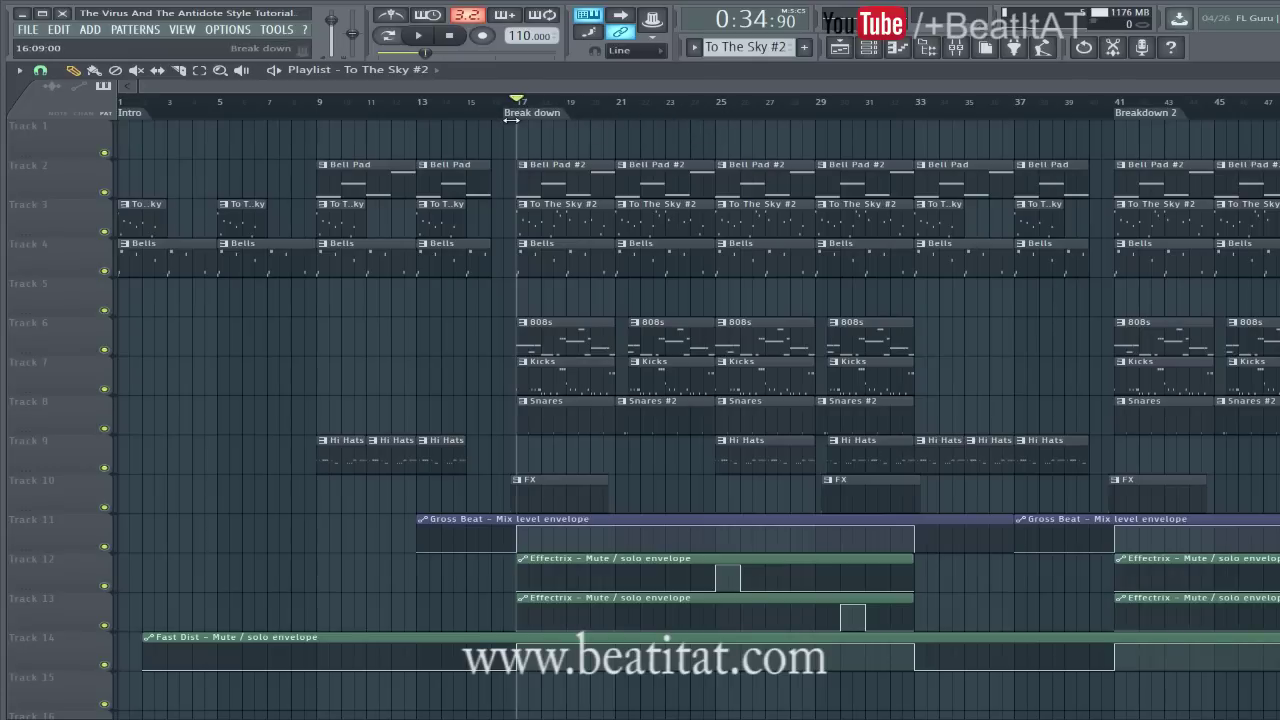
Move the playhead to bar 32 and to the Breakdown 2 marker at bar 41, and return it to the Break down at bar 17
{"action": "left_click_drag", "start_coordinate": [533, 111], "coordinate": [910, 148]}
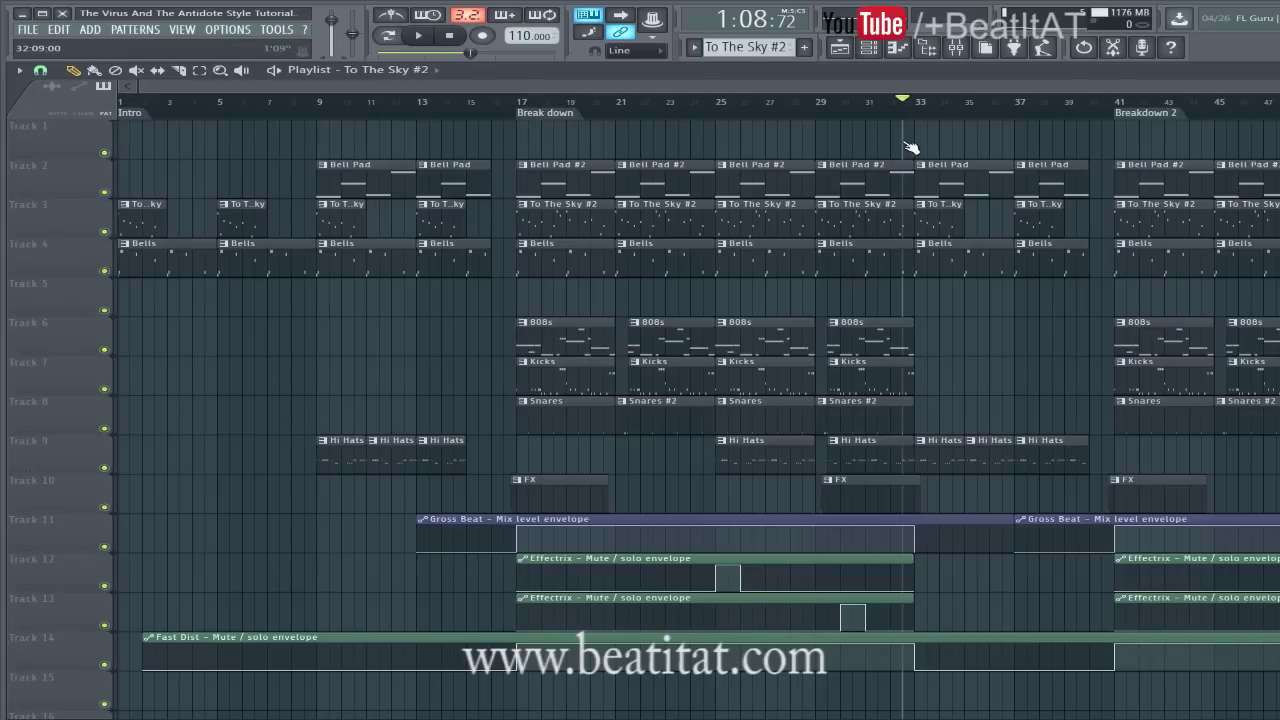
{"action": "left_click", "coordinate": [1142, 112]}
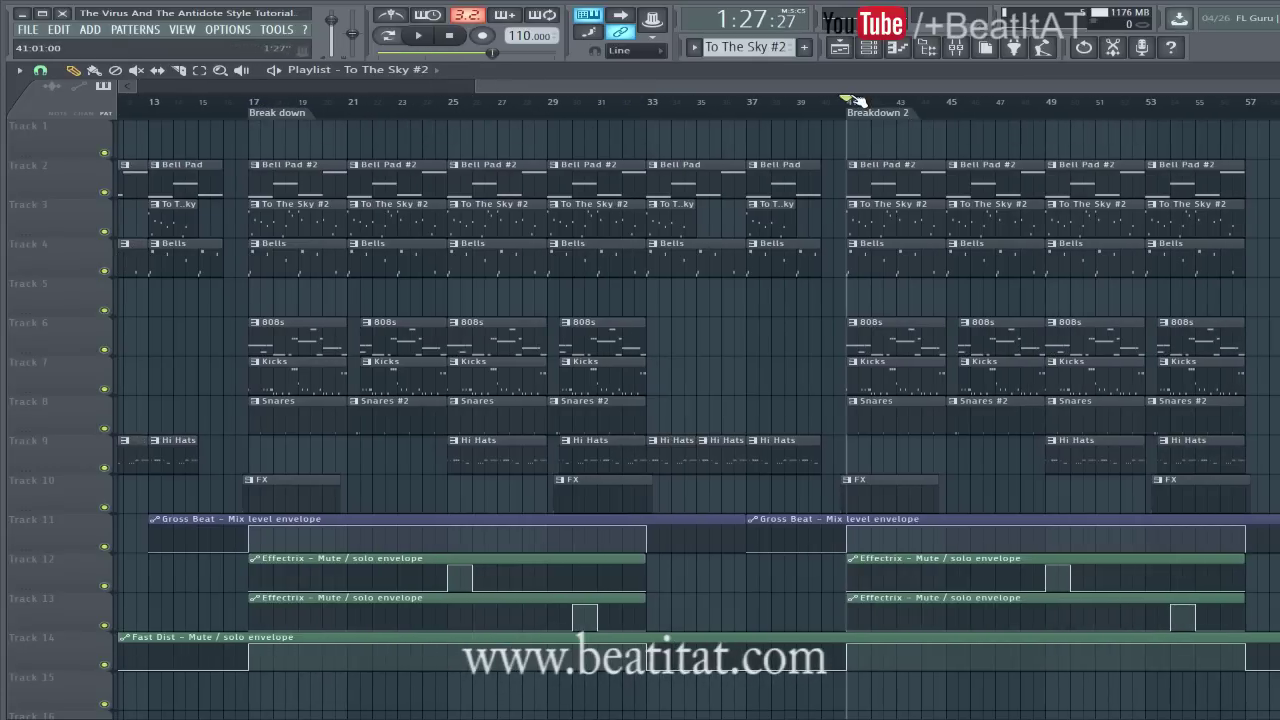
{"action": "left_click", "coordinate": [254, 112]}
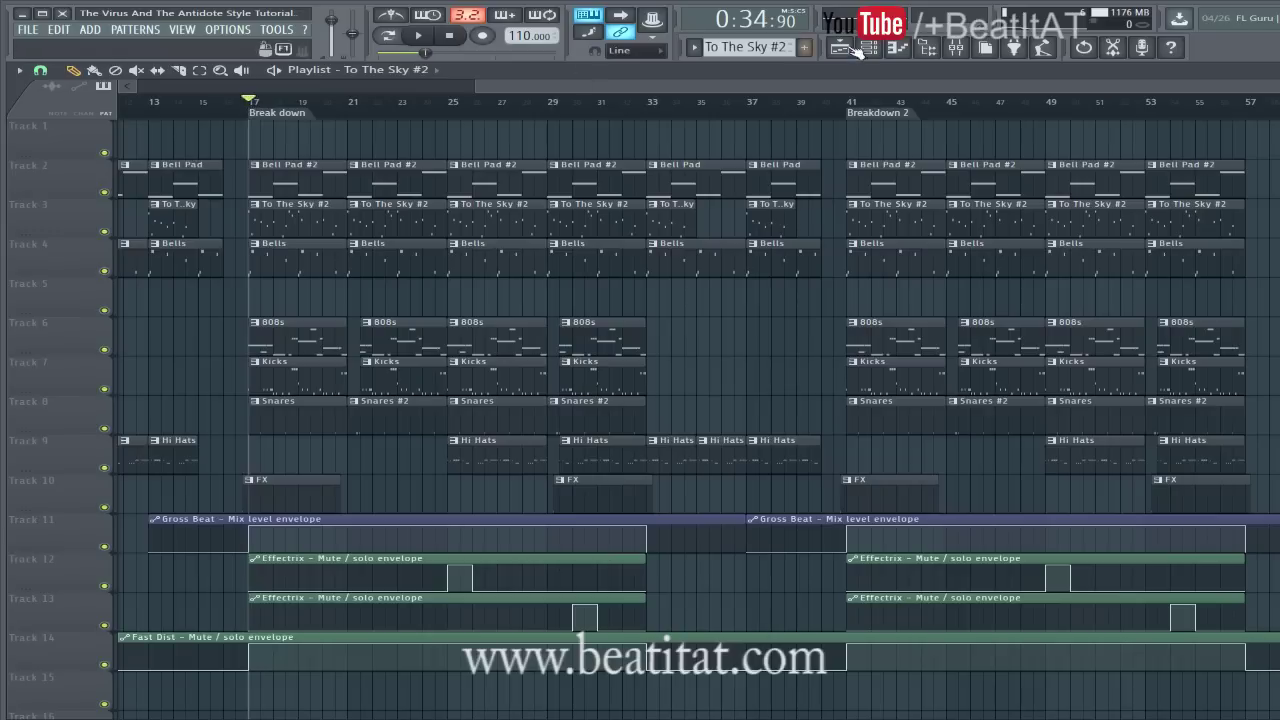
Examine the Fruity Limiter settings on the To The Sky mixer track
{"action": "left_click", "coordinate": [956, 47]}
{"action": "left_click", "coordinate": [986, 268]}
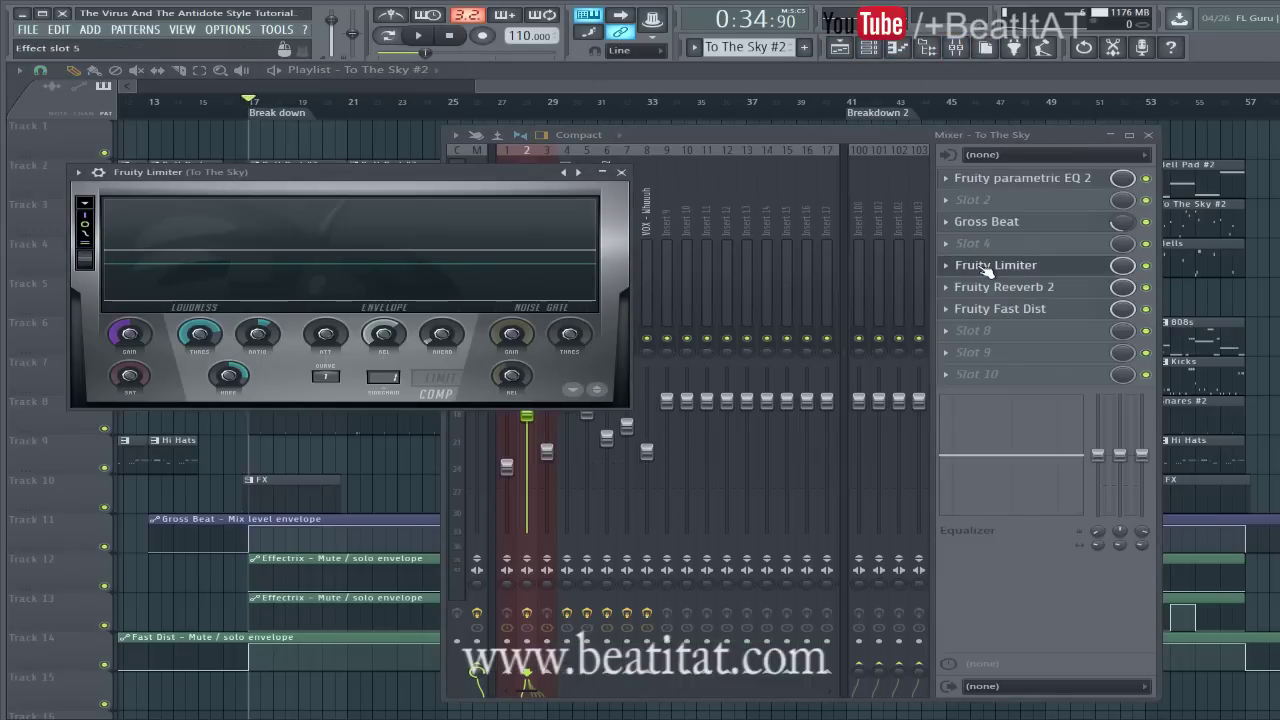
{"action": "left_click", "coordinate": [616, 171]}
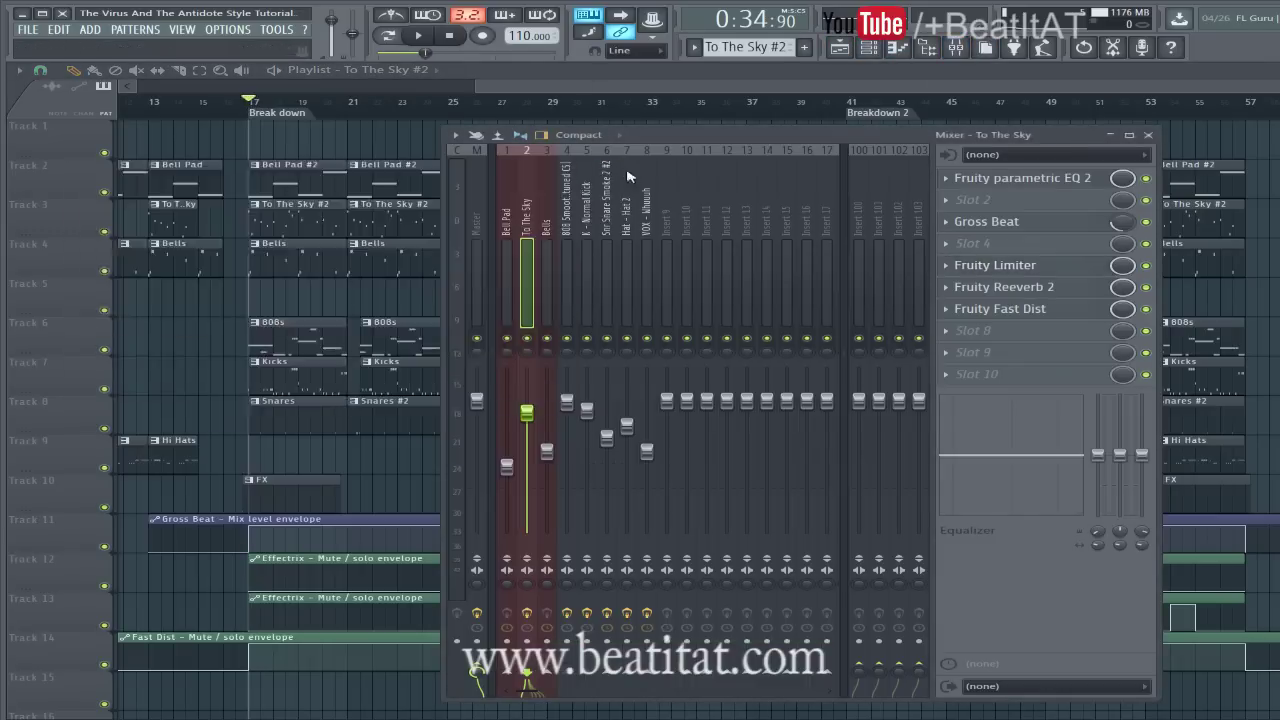
{"action": "left_click", "coordinate": [1063, 271]}
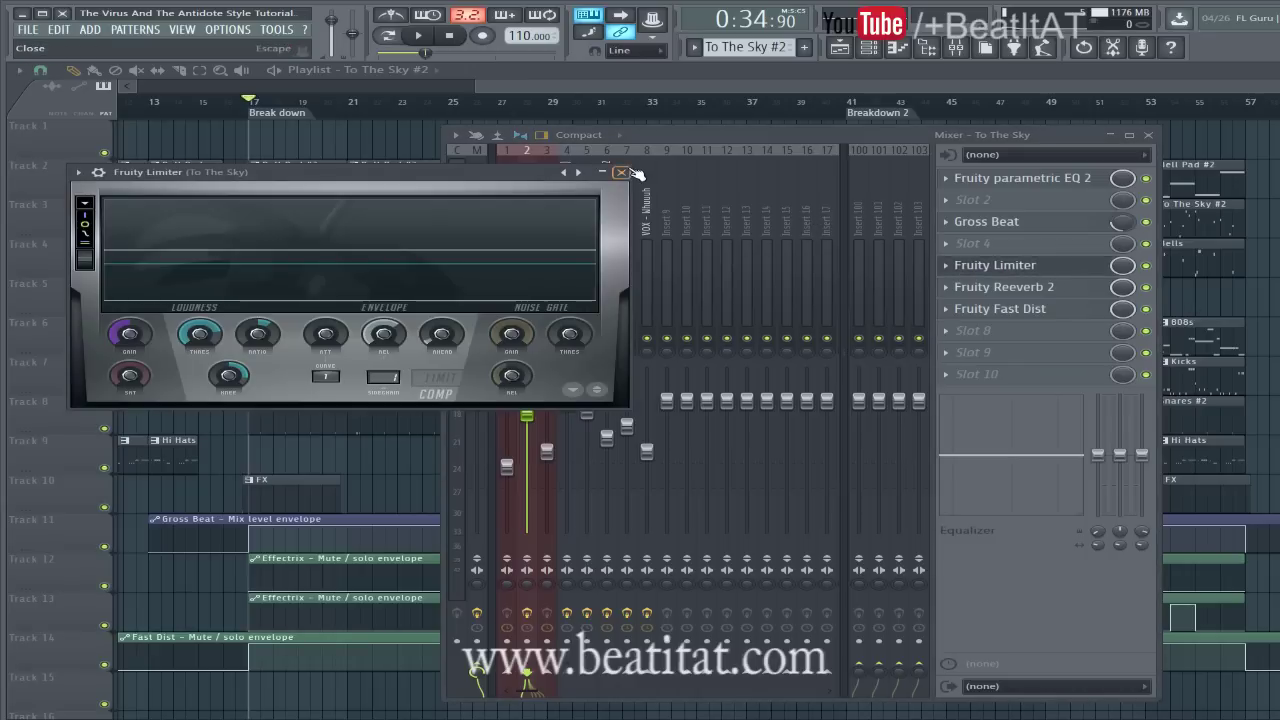
{"action": "left_click", "coordinate": [622, 172]}
Compare the effect chains of the 808 Smooth and K - Normal Kick mixer tracks with the To The Sky track
{"action": "left_click", "coordinate": [576, 210]}
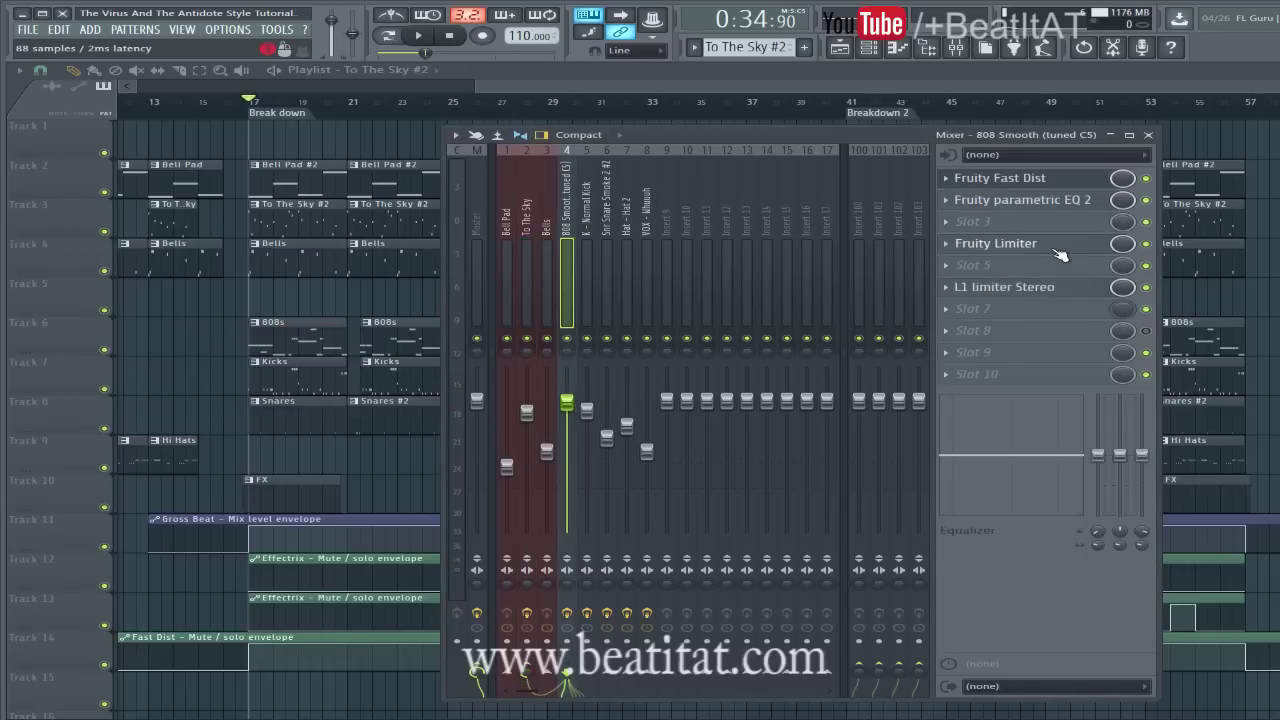
{"action": "left_click", "coordinate": [520, 247]}
{"action": "left_click", "coordinate": [564, 223]}
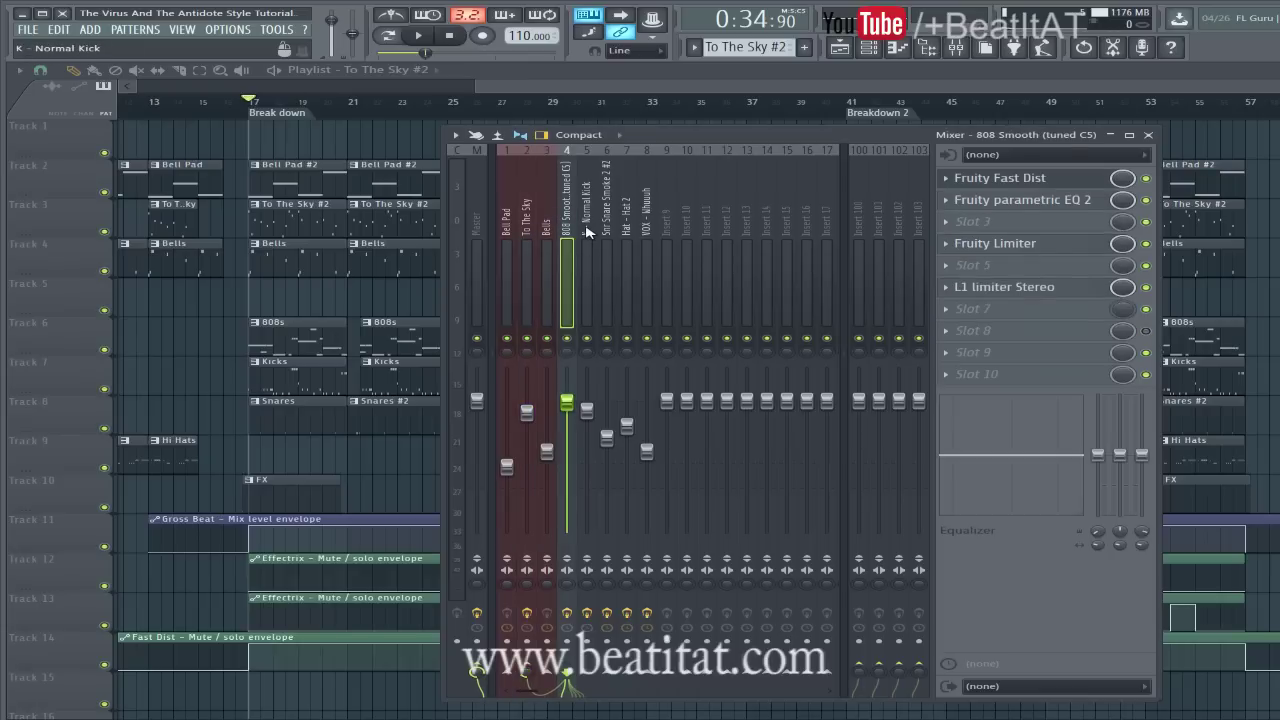
{"action": "left_click", "coordinate": [587, 232]}
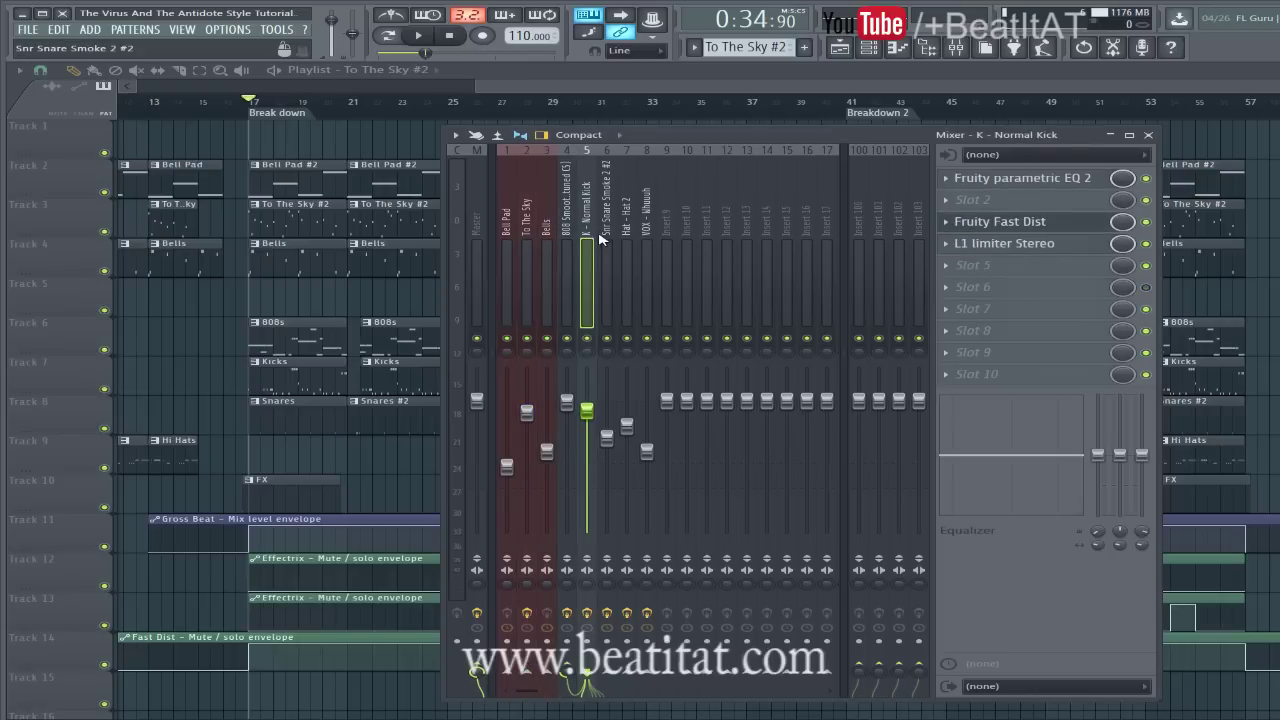
{"action": "left_click", "coordinate": [528, 225]}
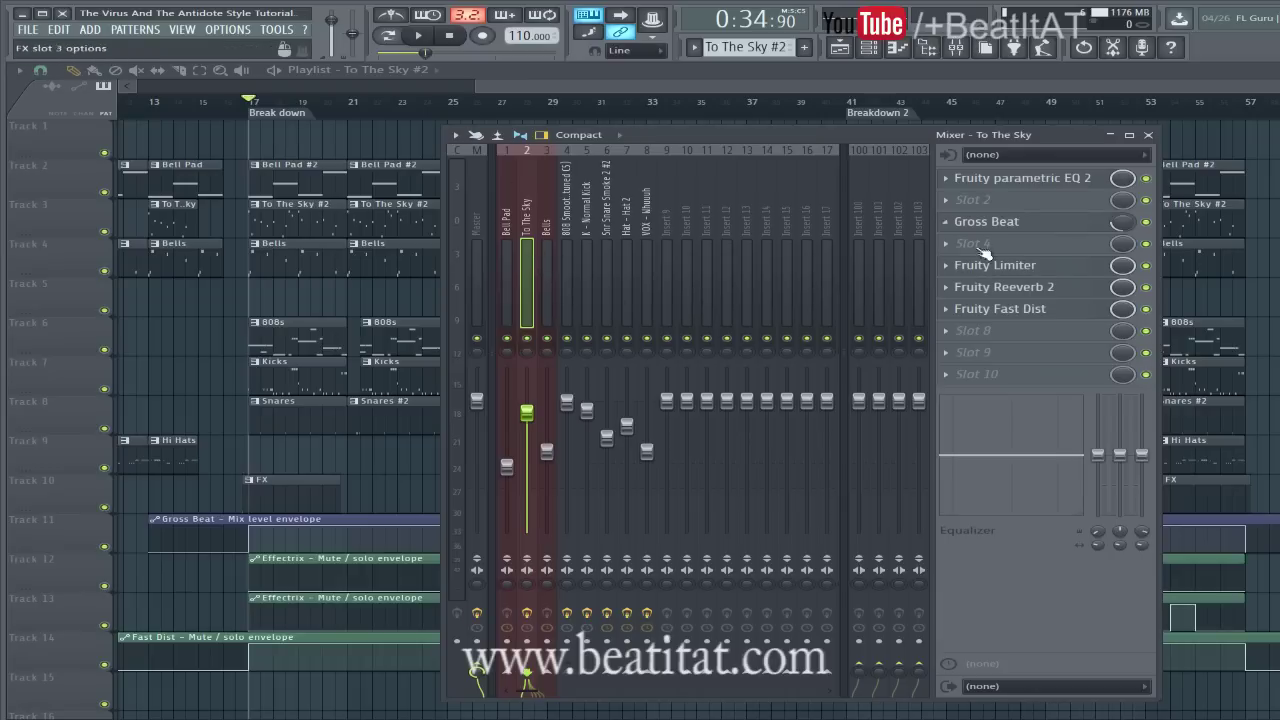
Examine the Fruity Reeverb 2 and Fruity Fast Dist settings on the To The Sky track, and close the mixer
{"action": "left_click", "coordinate": [1080, 287]}
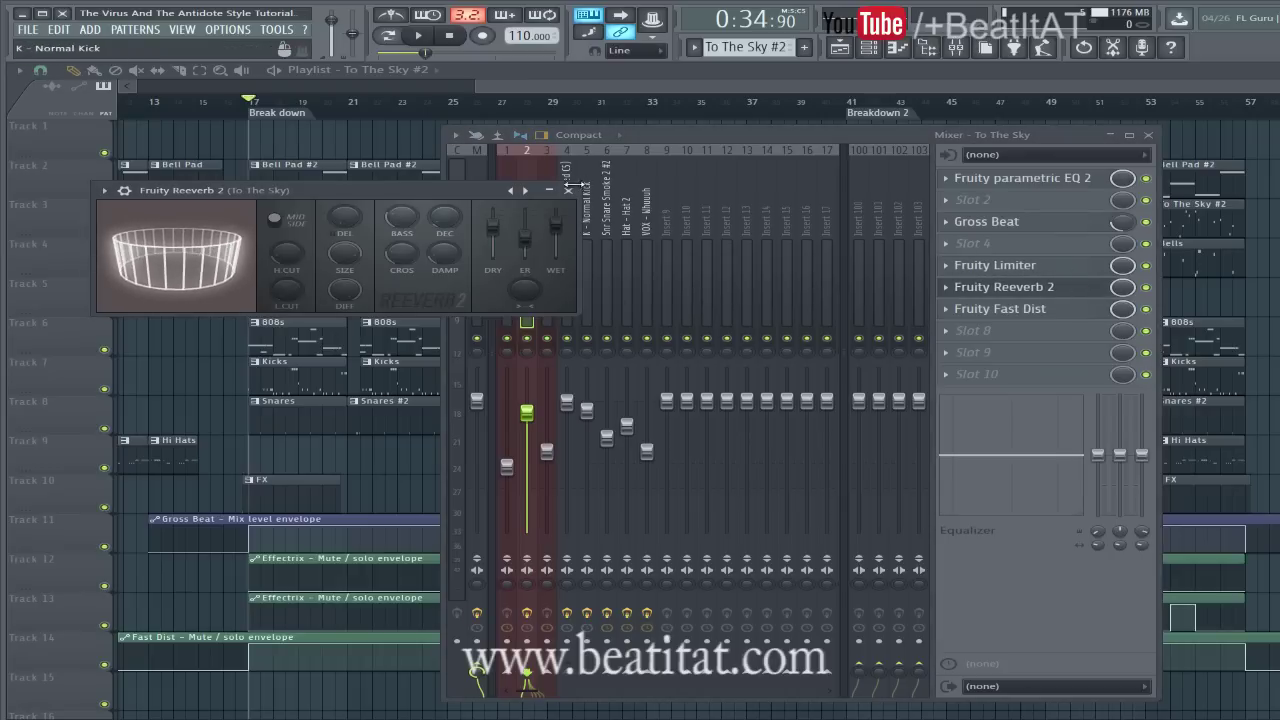
{"action": "left_click", "coordinate": [1005, 287]}
{"action": "left_click", "coordinate": [1027, 310]}
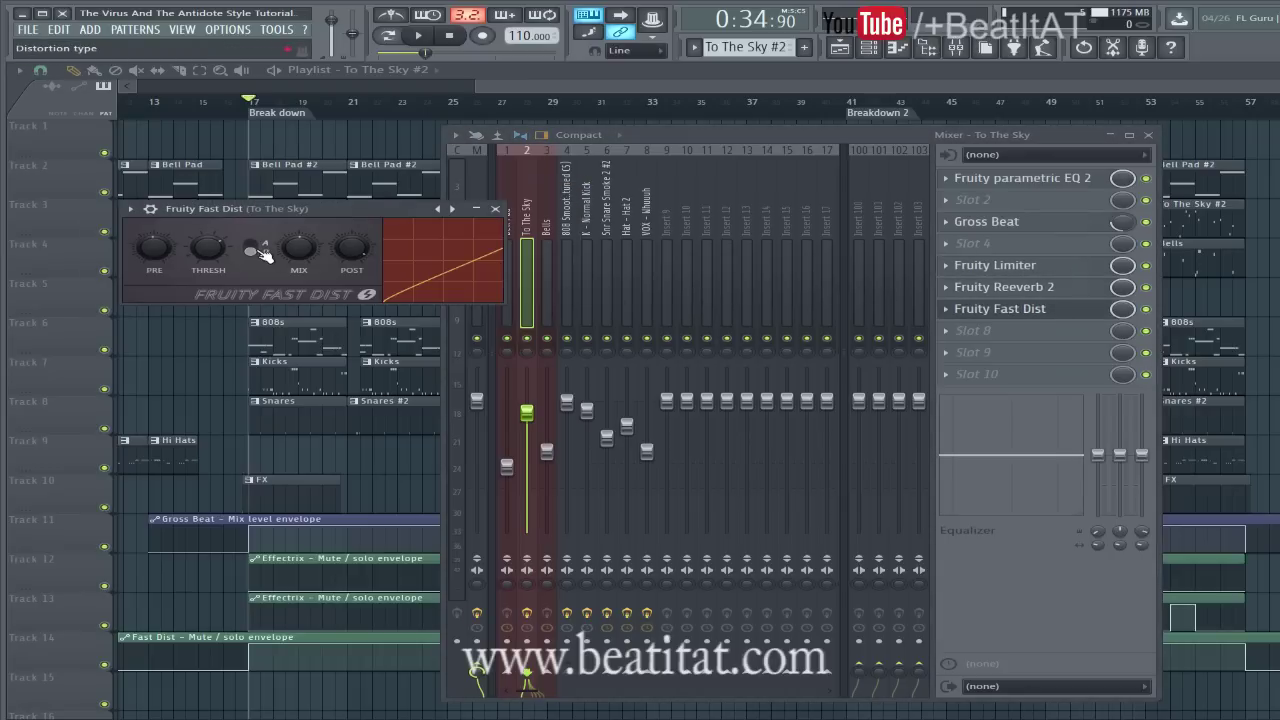
{"action": "left_click", "coordinate": [495, 208]}
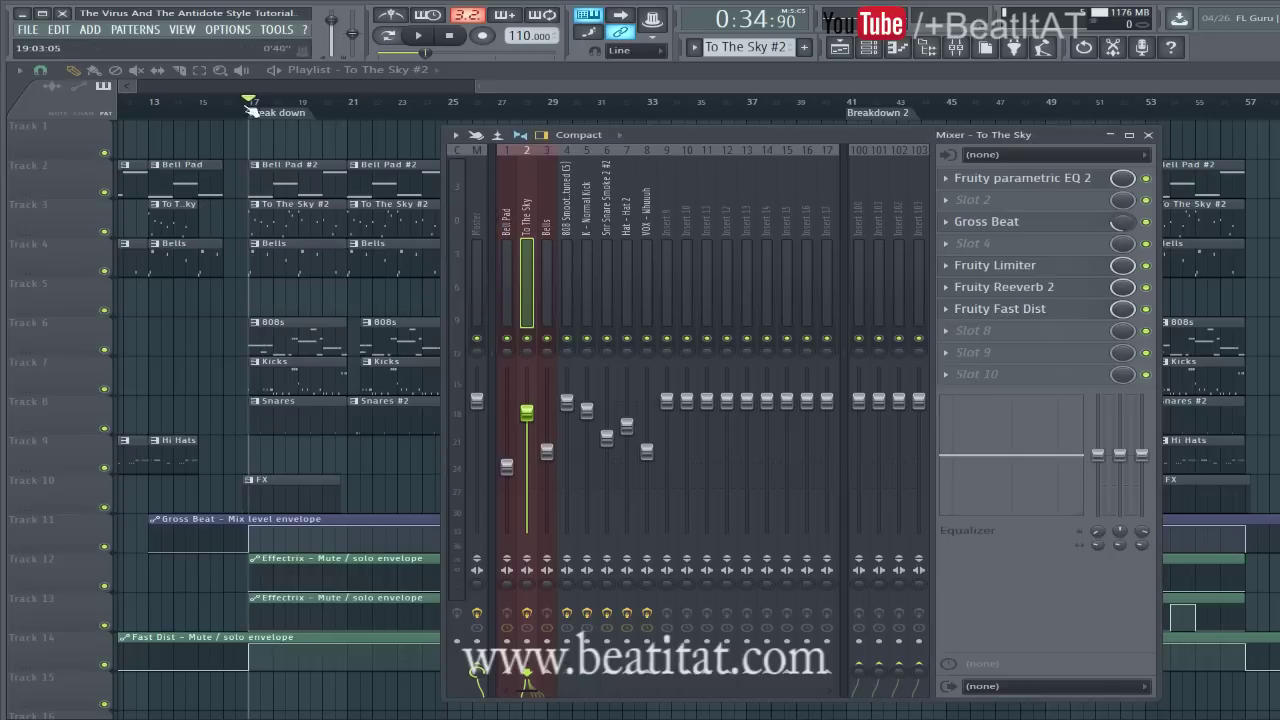
{"action": "key", "text": "F9"}
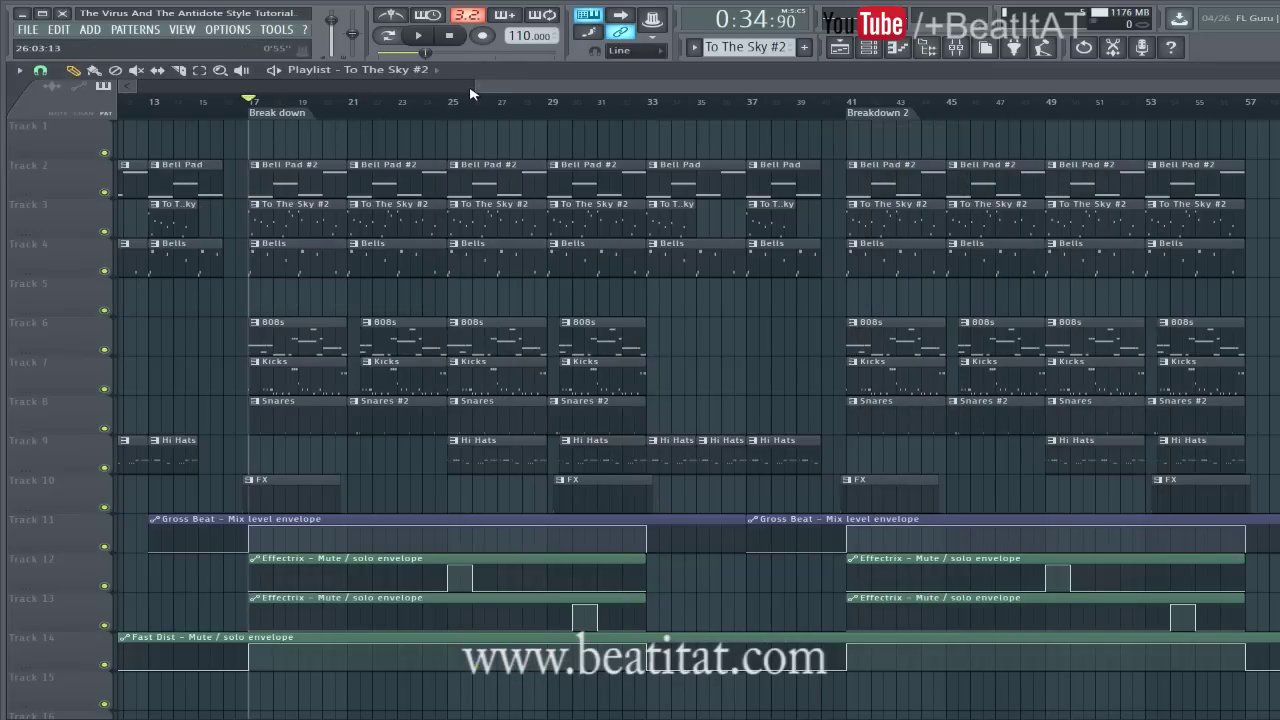
Examine the arrangement from the Intro into Breakdown 2, with the playhead placed at bar 18
{"action": "left_click_drag", "start_coordinate": [471, 87], "coordinate": [281, 87]}
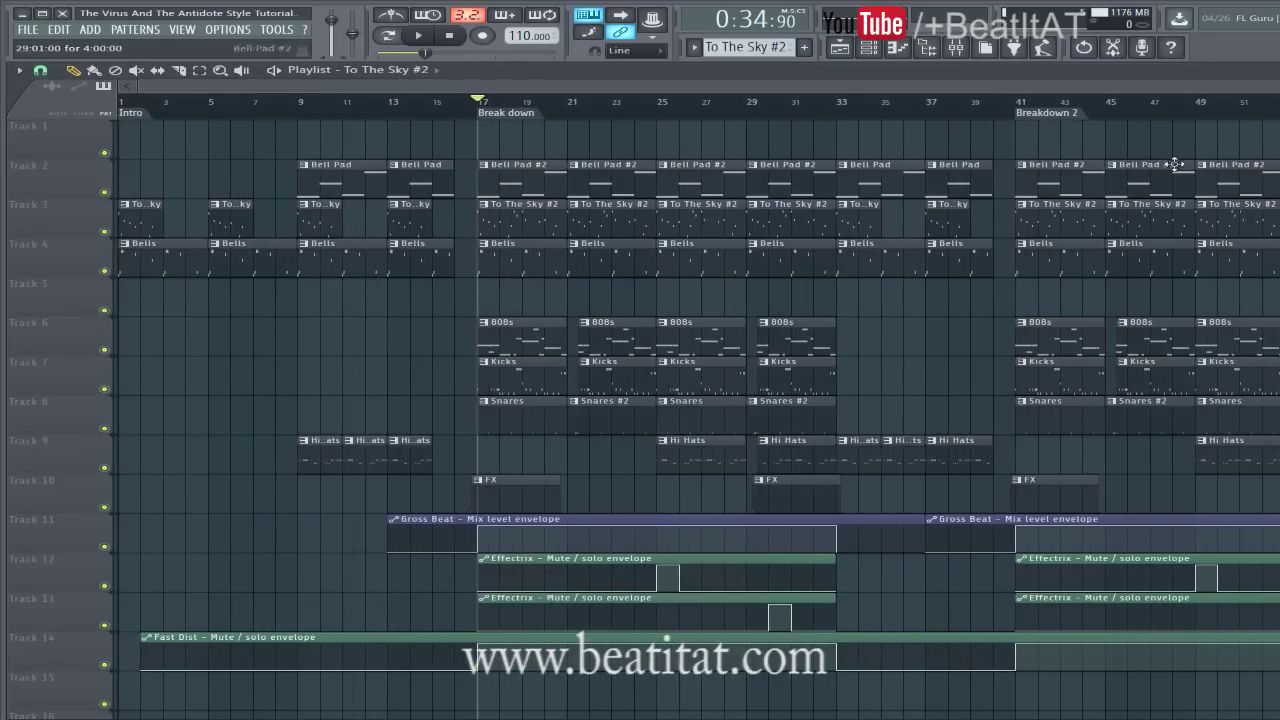
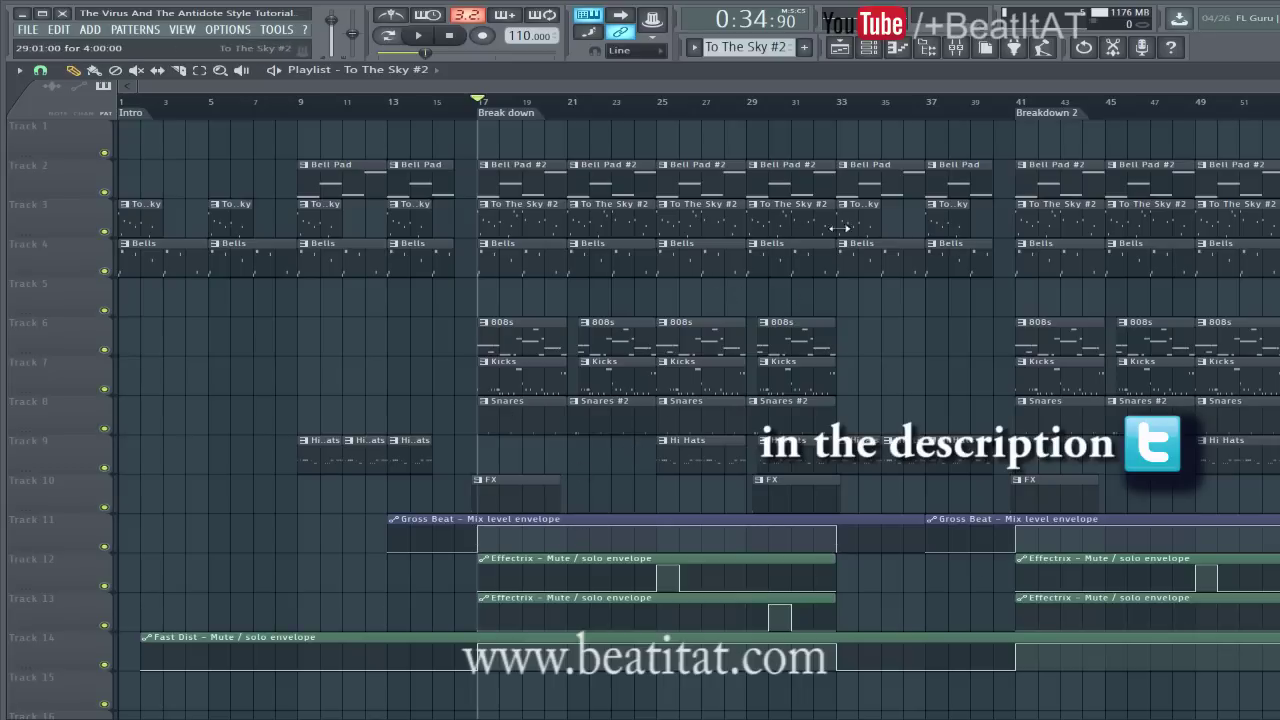
{"action": "mouse_move", "coordinate": [476, 112]}
{"action": "left_mouse_down"}
{"action": "mouse_move", "coordinate": [1005, 125]}
{"action": "mouse_move", "coordinate": [850, 160]}
{"action": "mouse_move", "coordinate": [957, 163]}
{"action": "mouse_move", "coordinate": [1023, 237]}
{"action": "mouse_move", "coordinate": [894, 166]}
{"action": "mouse_move", "coordinate": [828, 178]}
{"action": "mouse_move", "coordinate": [1020, 177]}
{"action": "mouse_move", "coordinate": [857, 194]}
{"action": "mouse_move", "coordinate": [1045, 104]}
{"action": "mouse_move", "coordinate": [414, 180]}
{"action": "mouse_move", "coordinate": [1168, 167]}
{"action": "mouse_move", "coordinate": [971, 194]}
{"action": "mouse_move", "coordinate": [1014, 180]}
{"action": "mouse_move", "coordinate": [700, 200]}
{"action": "mouse_move", "coordinate": [510, 253]}
{"action": "left_mouse_up"}
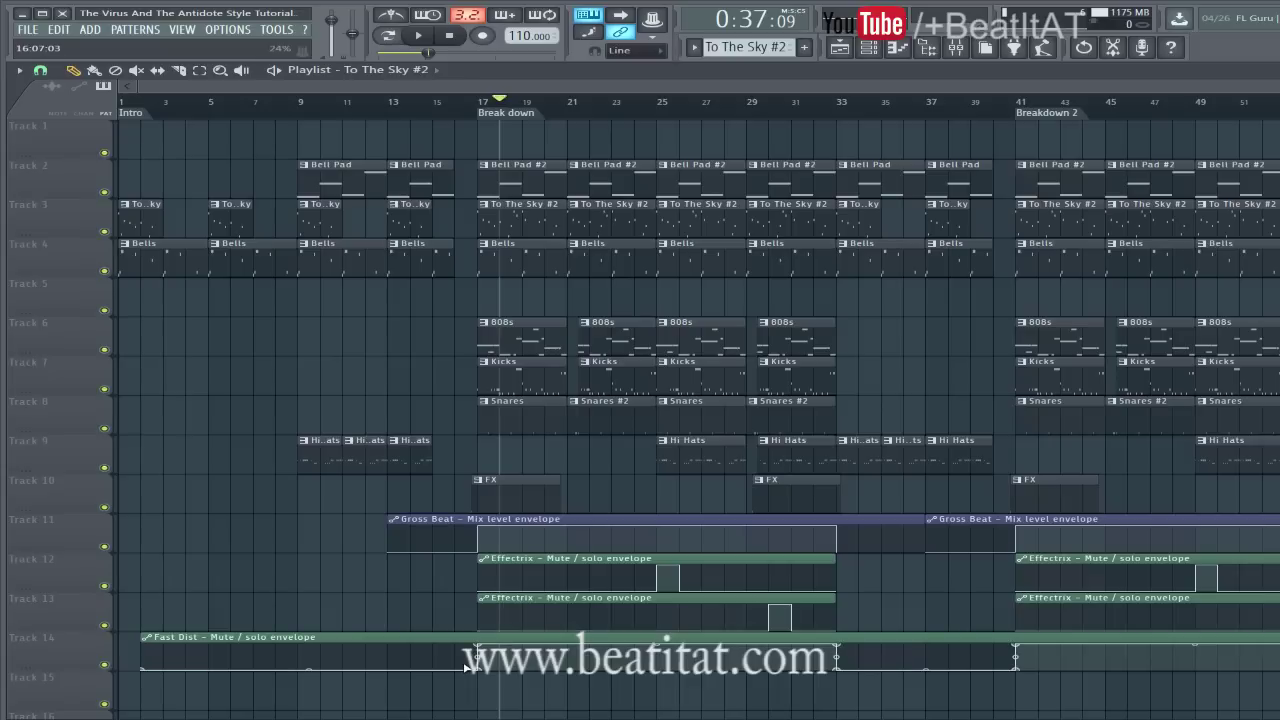
Compare the Fruity Fast Dist on/off state on the To The Sky track at bars 17 and 13, and view its automation options
{"action": "left_click", "coordinate": [490, 104]}
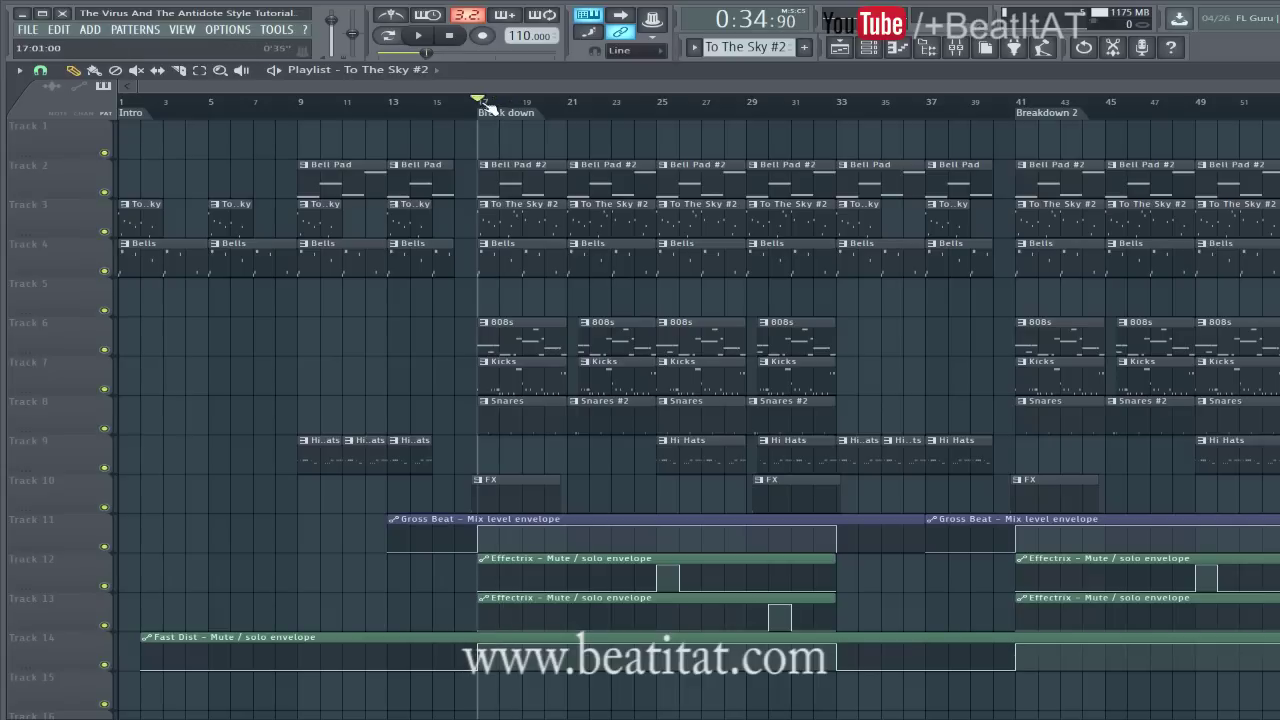
{"action": "left_click", "coordinate": [958, 57]}
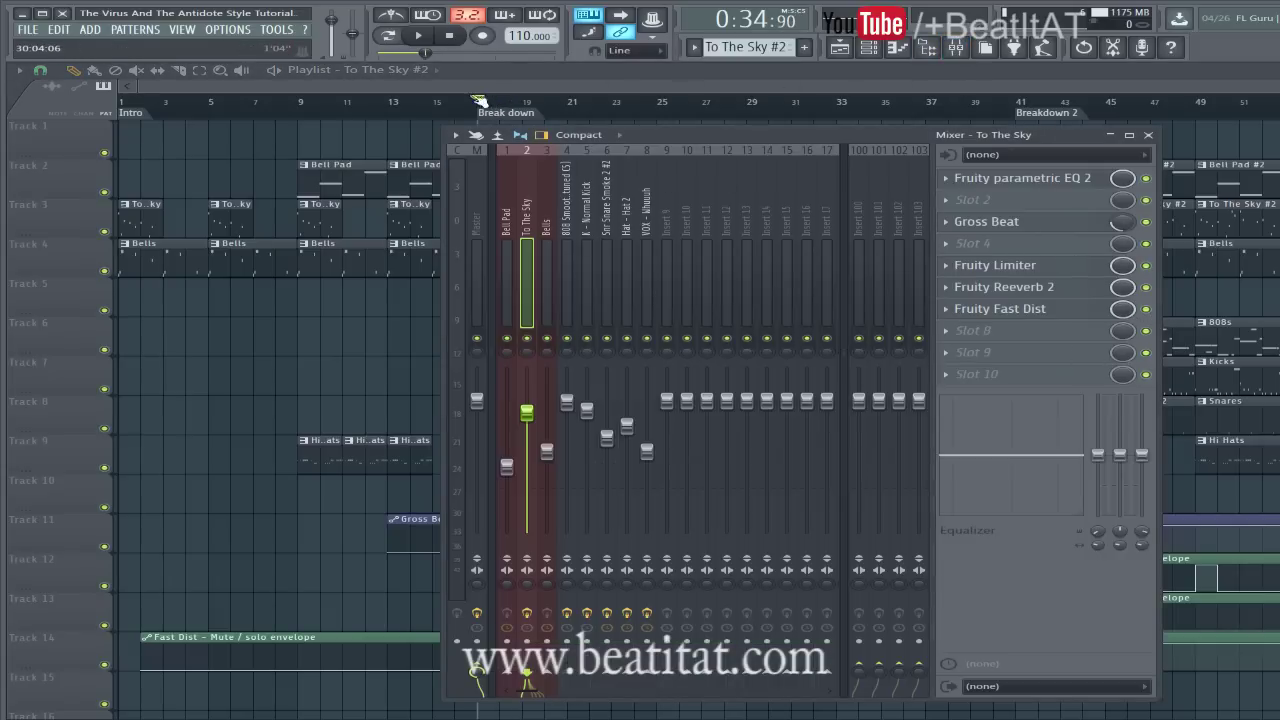
{"action": "left_click", "coordinate": [390, 101]}
{"action": "left_click", "coordinate": [958, 55]}
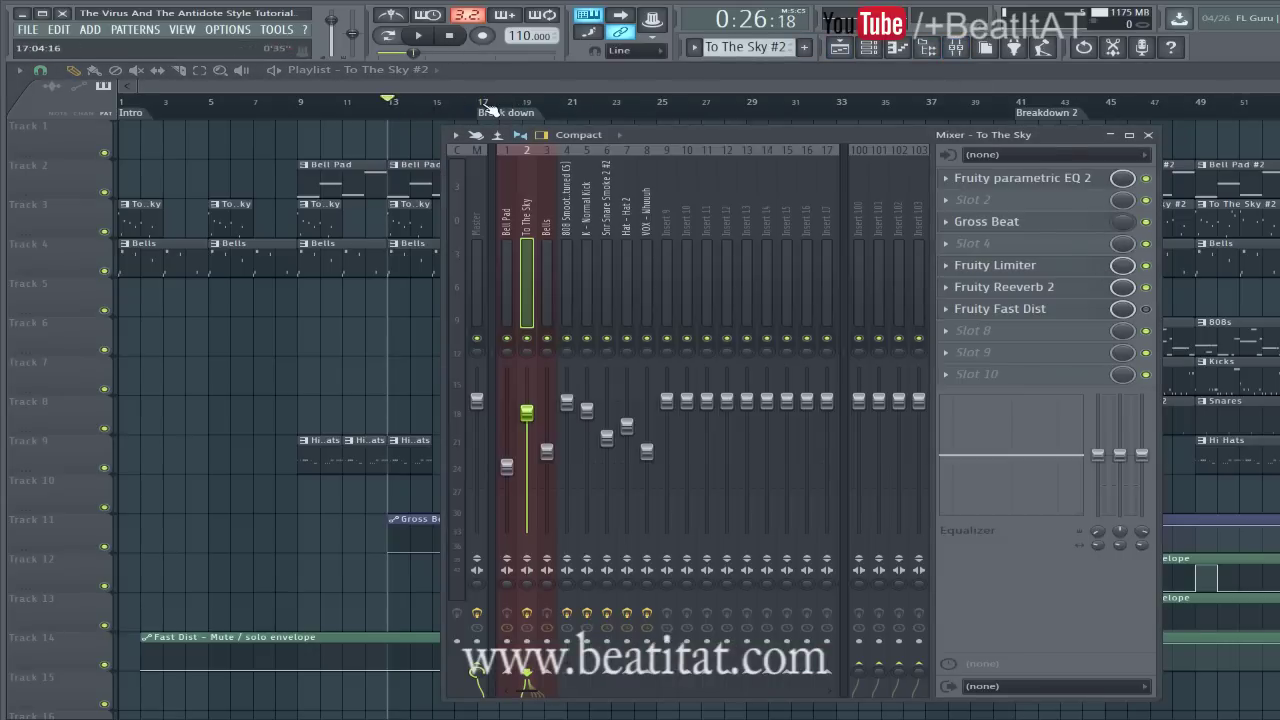
{"action": "right_click", "coordinate": [1146, 310]}
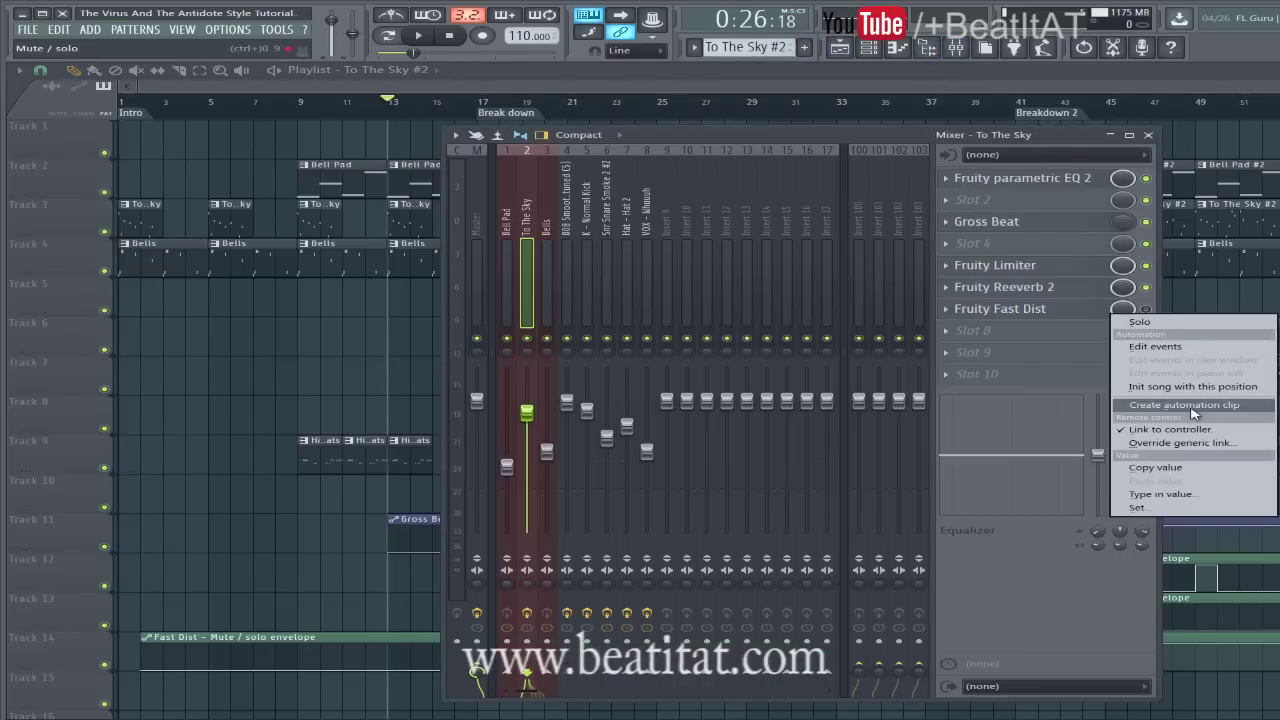
{"action": "left_click", "coordinate": [465, 101]}
{"action": "left_click", "coordinate": [472, 102]}
{"action": "left_click", "coordinate": [958, 52]}
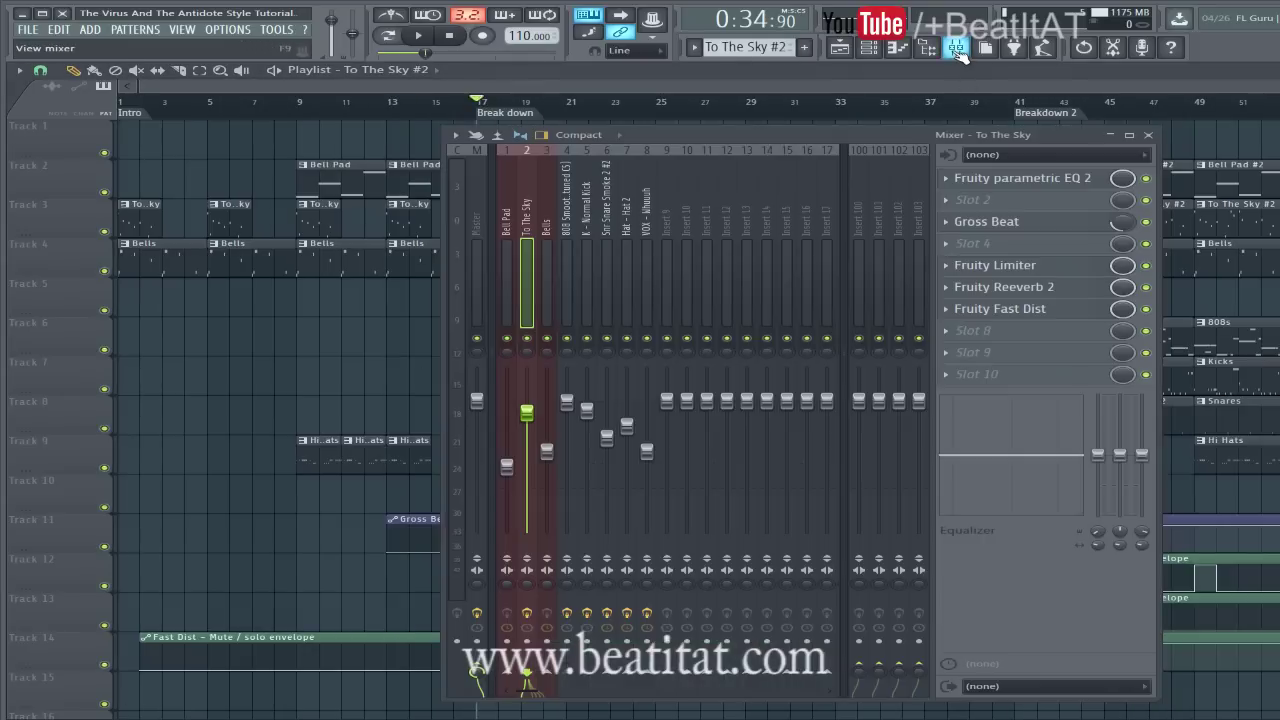
{"action": "left_click_drag", "start_coordinate": [466, 104], "coordinate": [388, 102]}
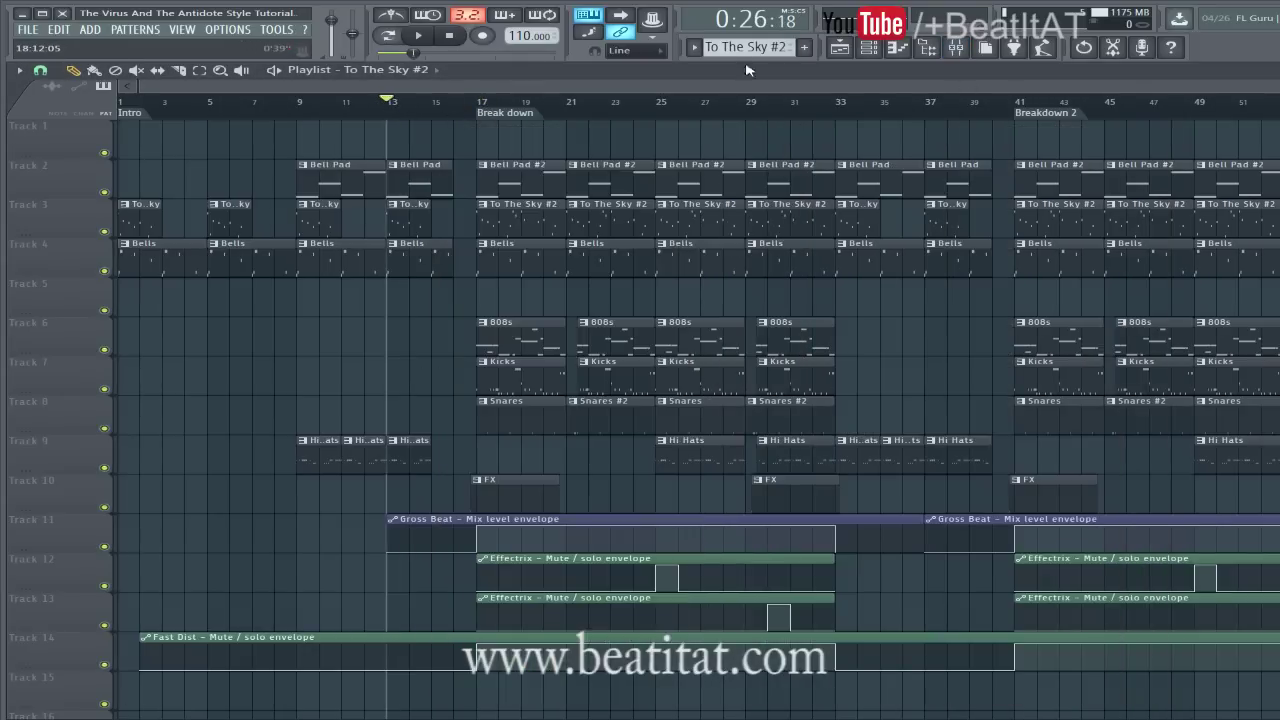
{"action": "left_click", "coordinate": [940, 52]}
{"action": "right_click", "coordinate": [1146, 309]}
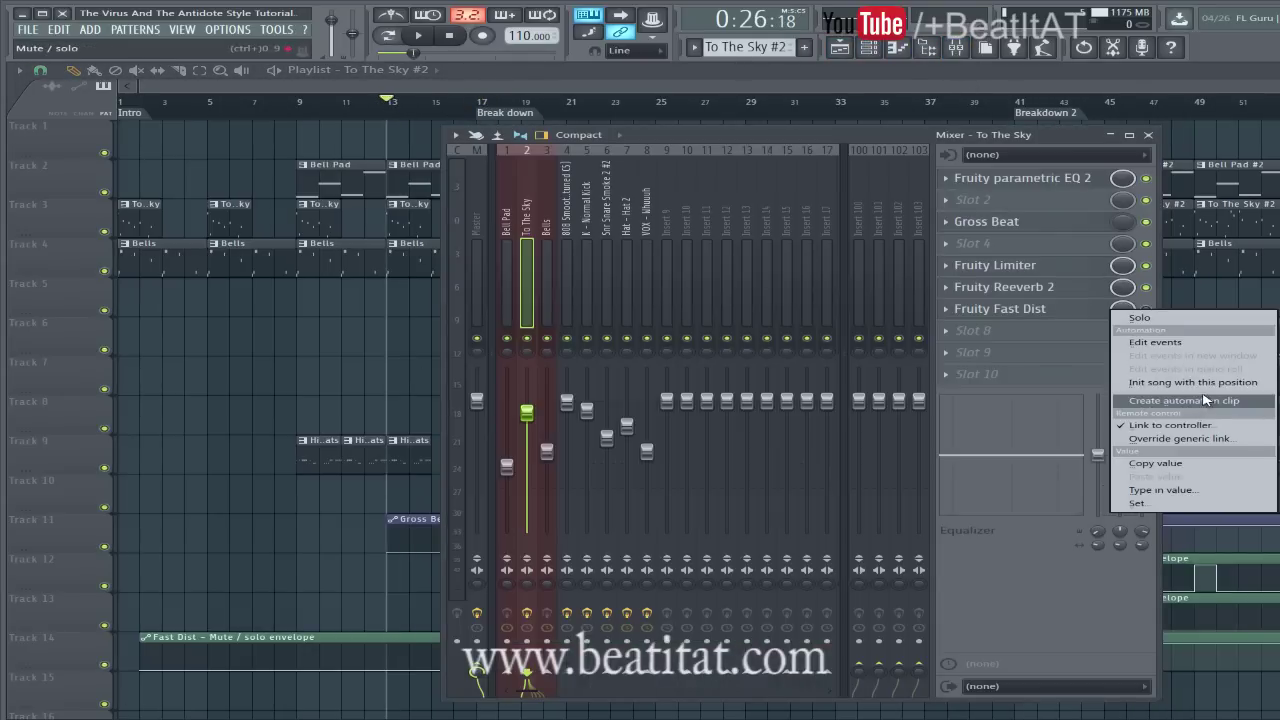
Create an automation clip for the mute/solo switch of the empty Slot 8 on the To The Sky mixer track
{"action": "left_click", "coordinate": [975, 330]}
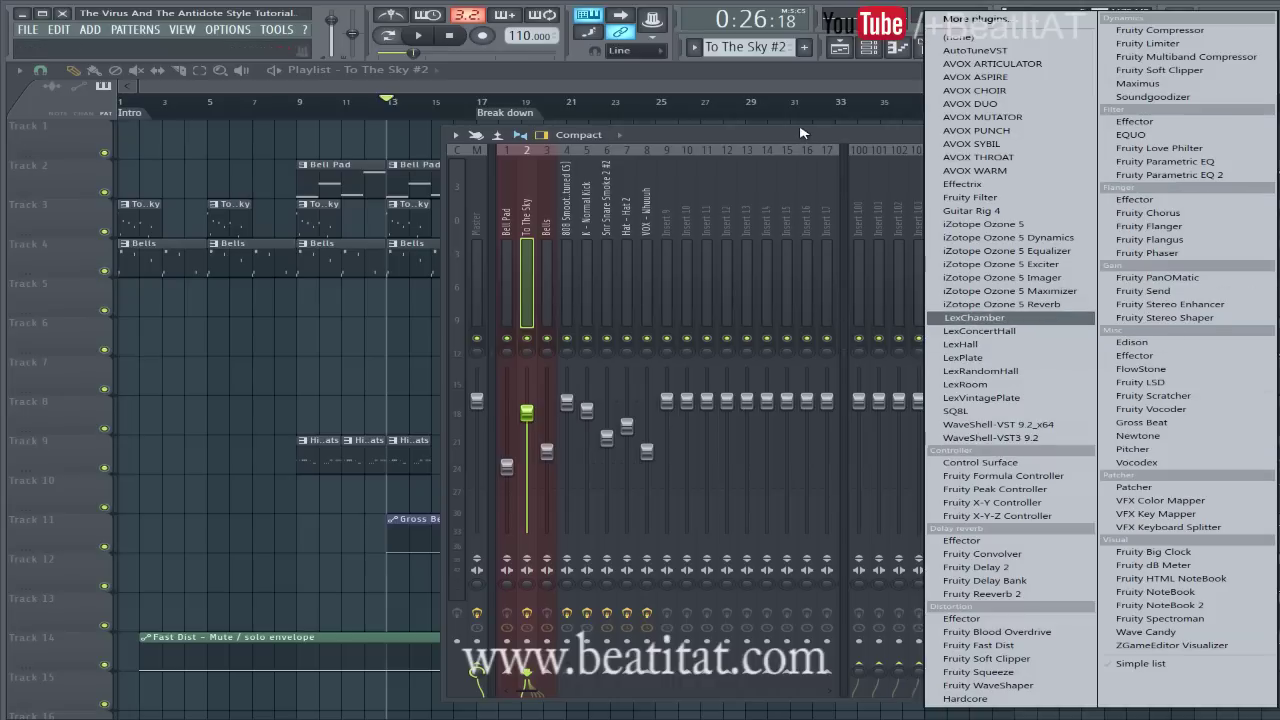
{"action": "key", "text": "Escape"}
{"action": "right_click", "coordinate": [1148, 334]}
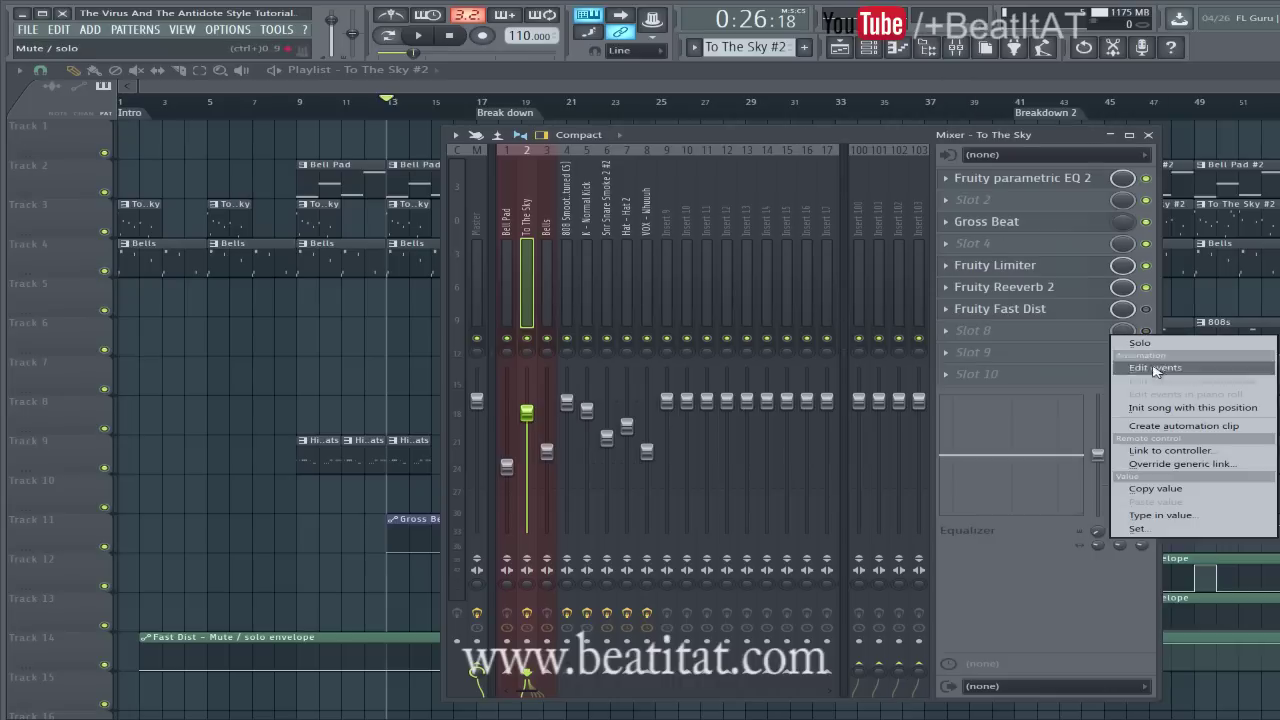
{"action": "left_click", "coordinate": [1195, 427]}
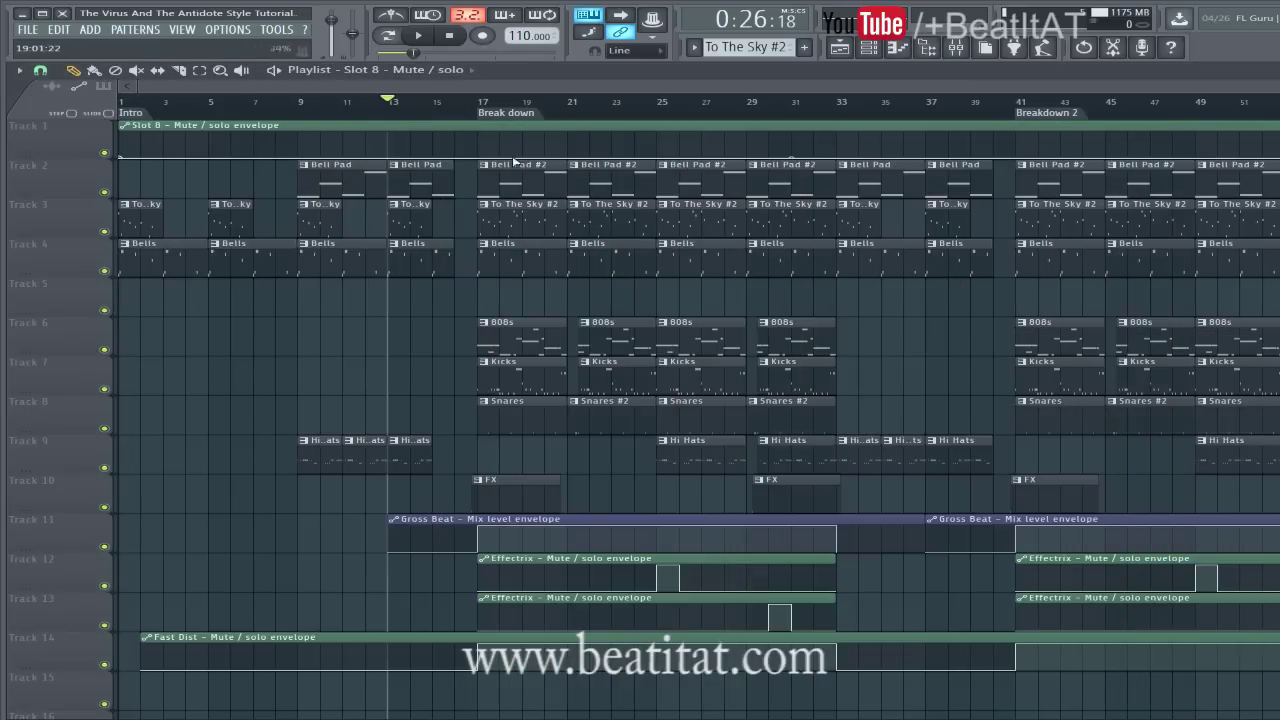
Shape the Slot 8 mute/solo envelope to switch on at bar 17 and off at bar 33, and place the playhead at bar 7
{"action": "left_click_drag", "start_coordinate": [480, 157], "coordinate": [478, 131]}
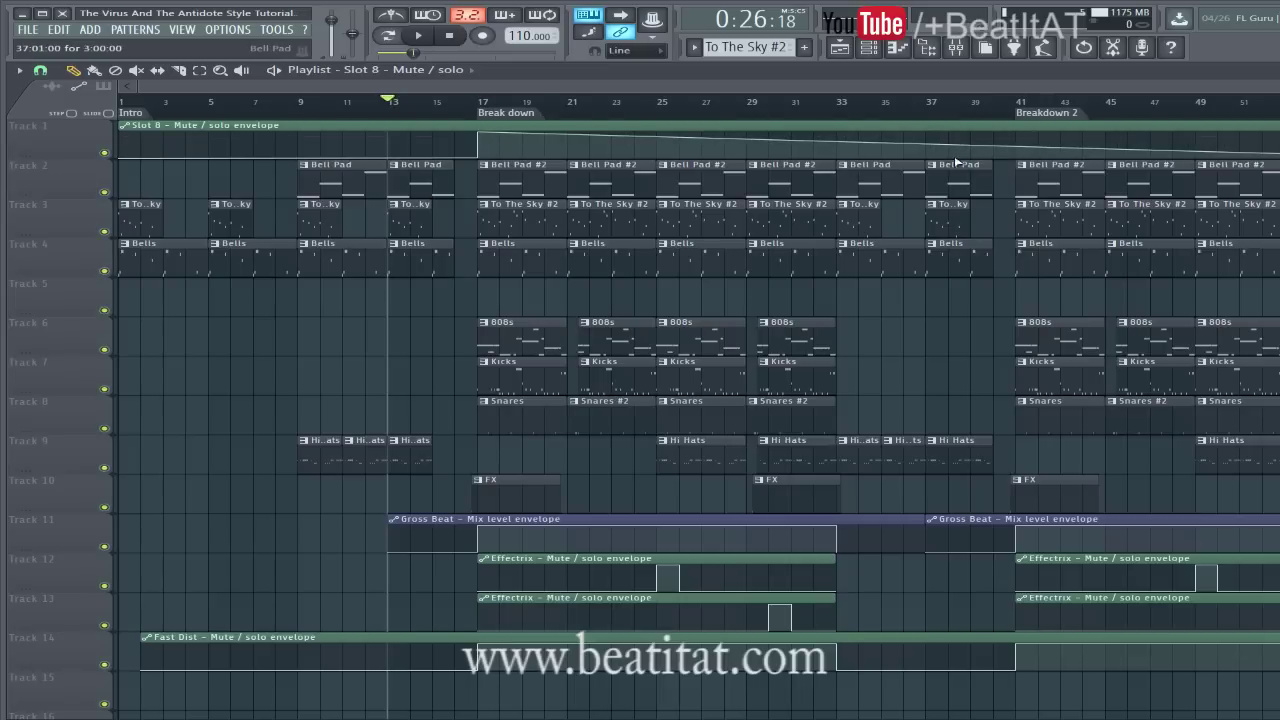
{"action": "left_click_drag", "start_coordinate": [836, 151], "coordinate": [840, 128]}
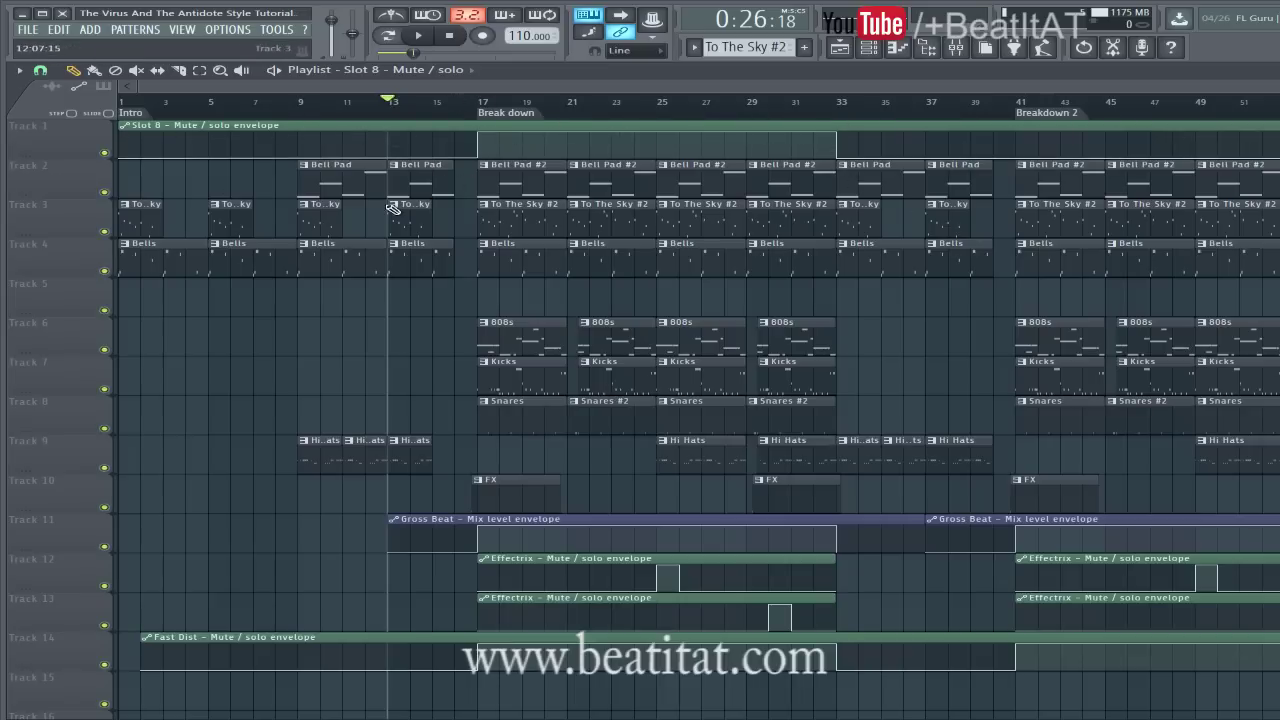
{"action": "left_click", "coordinate": [481, 136]}
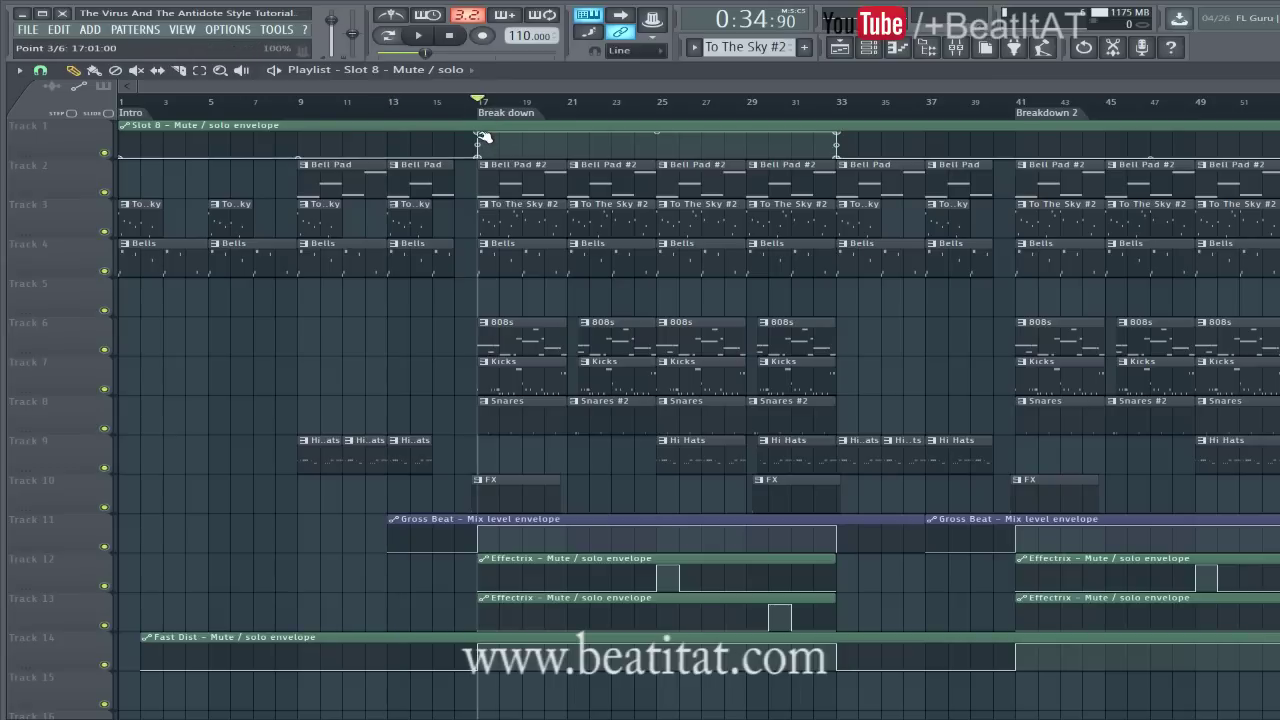
{"action": "left_click", "coordinate": [250, 91]}
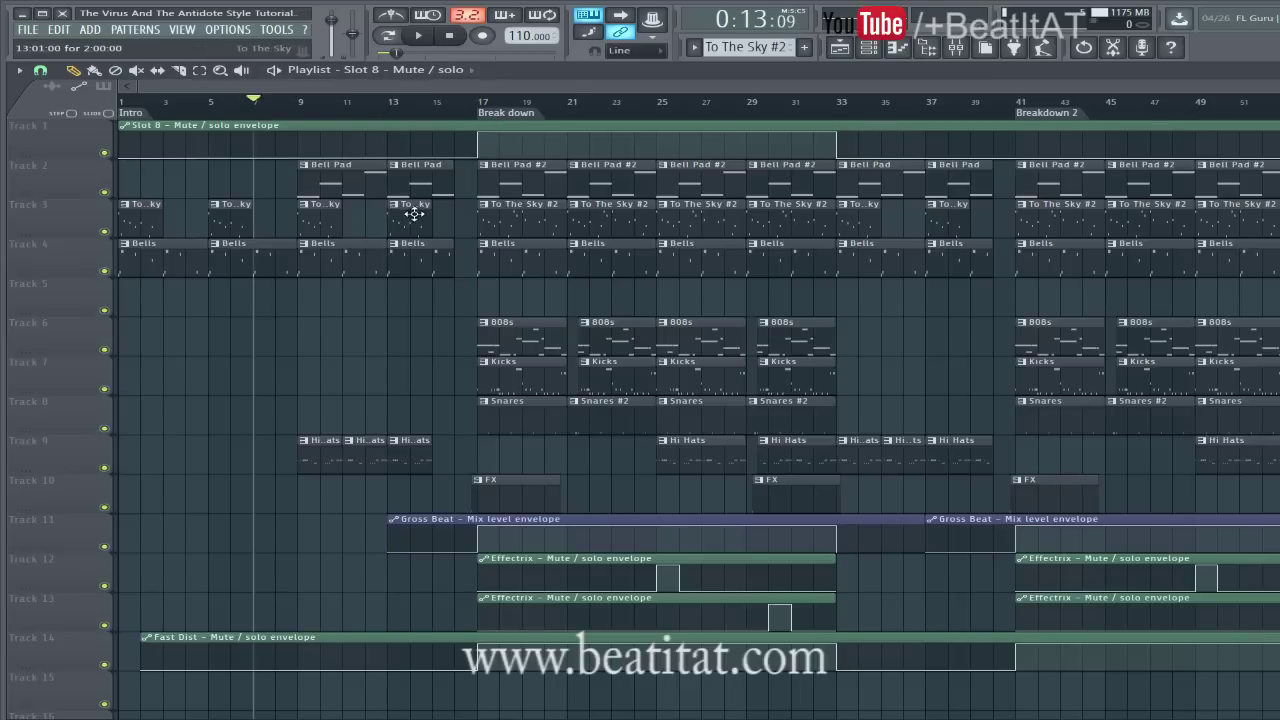
Delete the Slot 8 mute/solo automation clip from Track 1, and look over the arrangement from the Intro into Breakdown 2
{"action": "right_click", "coordinate": [469, 130]}
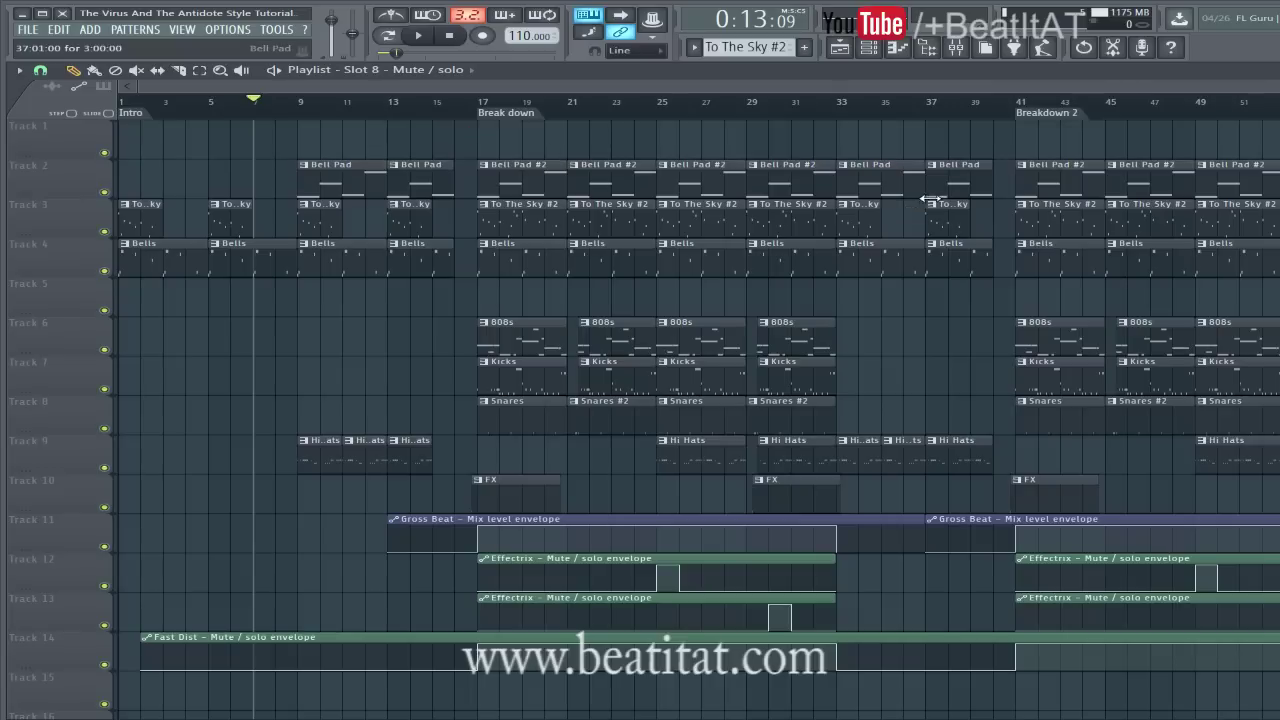
{"action": "scroll", "coordinate": [1165, 110], "scroll_direction": "right", "scroll_amount": 2}
{"action": "scroll", "coordinate": [1168, 111], "scroll_direction": "right", "scroll_amount": 1}
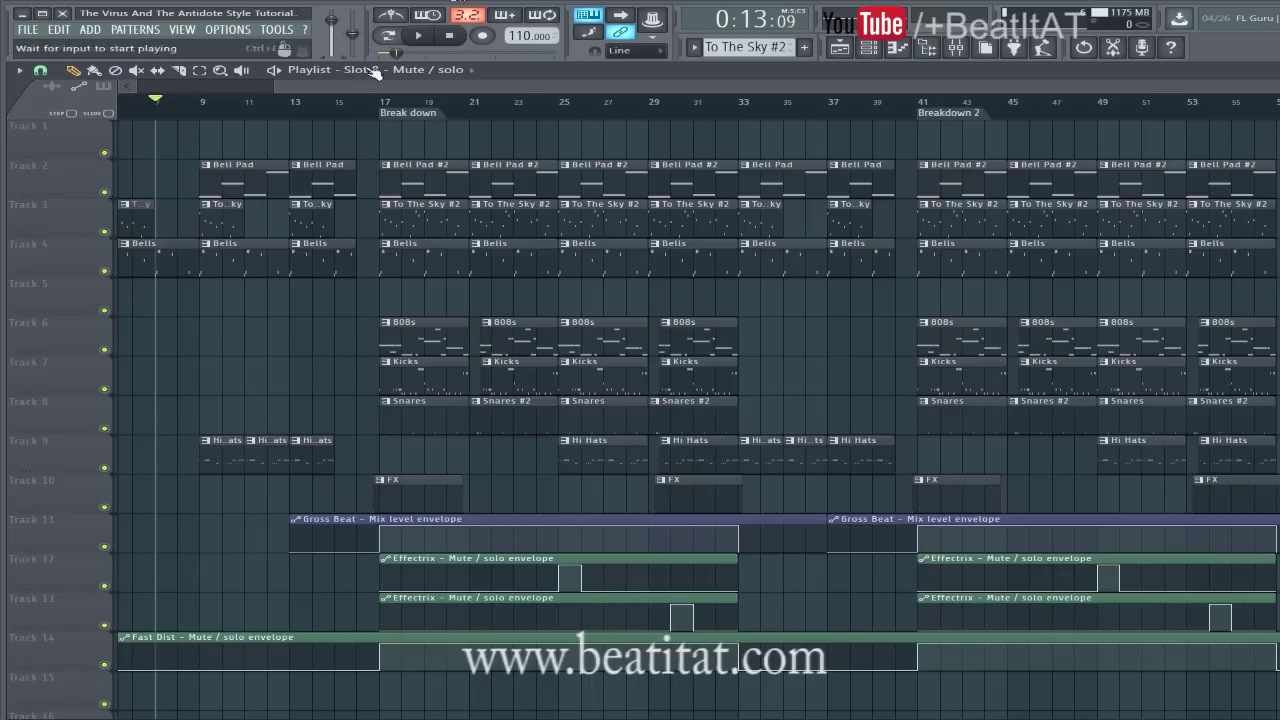
{"action": "left_click_drag", "start_coordinate": [165, 101], "coordinate": [6, 126]}
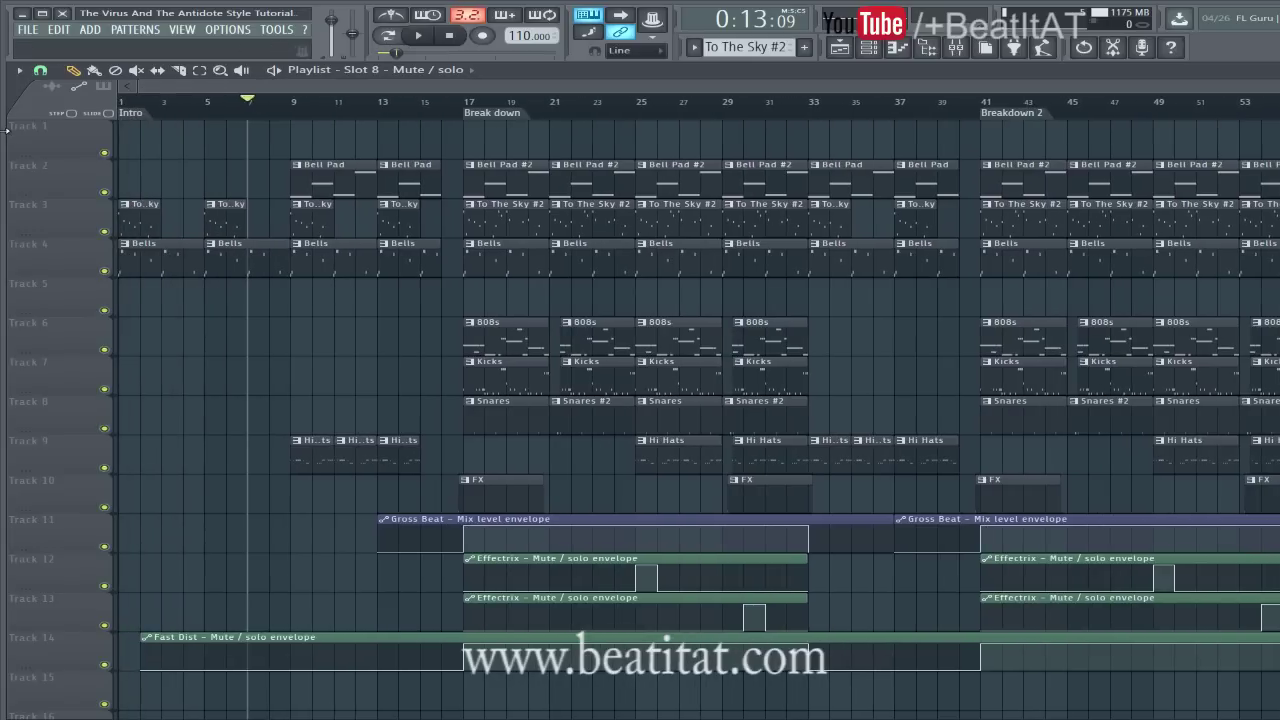